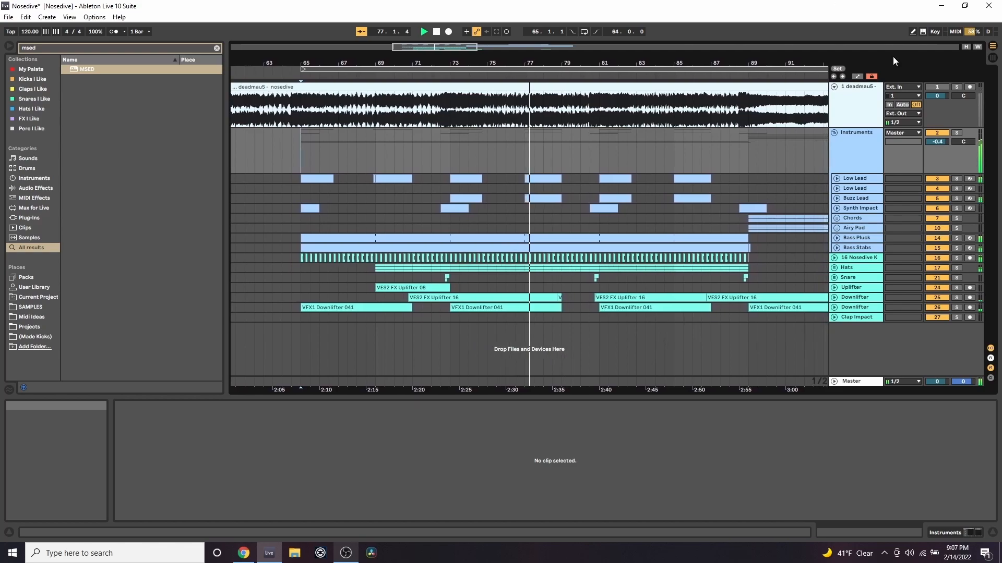
# - Unfold the Chords group with its Chord Bass and Chord Top tracks, the Airy Pad group and the second Low Lead track
pyautogui.click(836, 218)
pyautogui.click(840, 256)
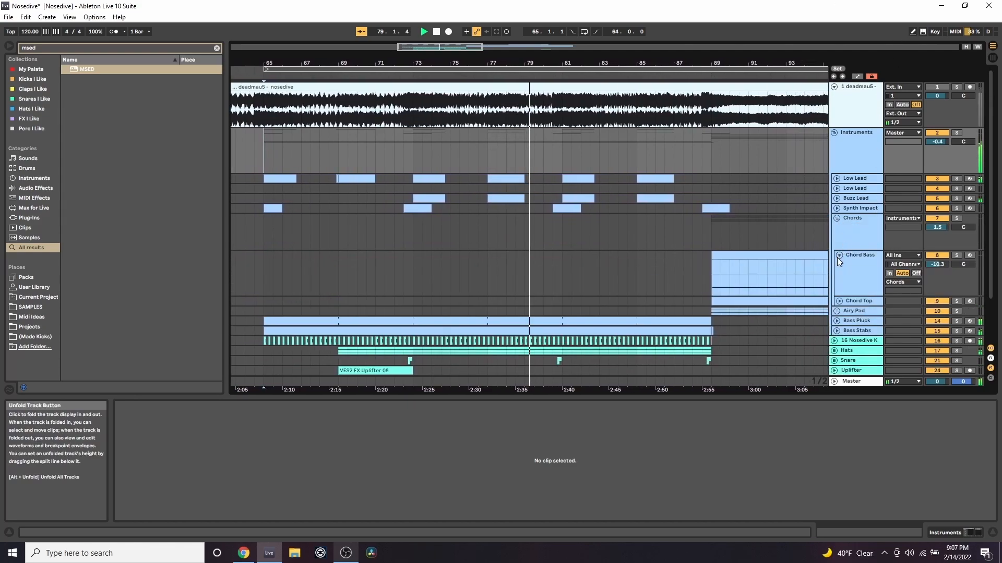
pyautogui.click(839, 302)
pyautogui.scroll(-3, 846, 297)
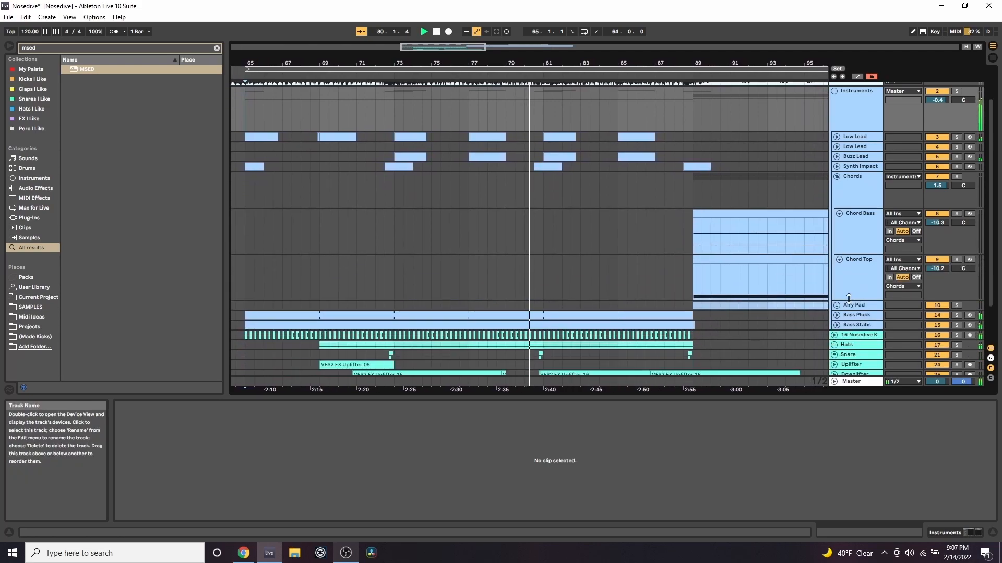
pyautogui.click(837, 285)
pyautogui.scroll(3, 872, 250)
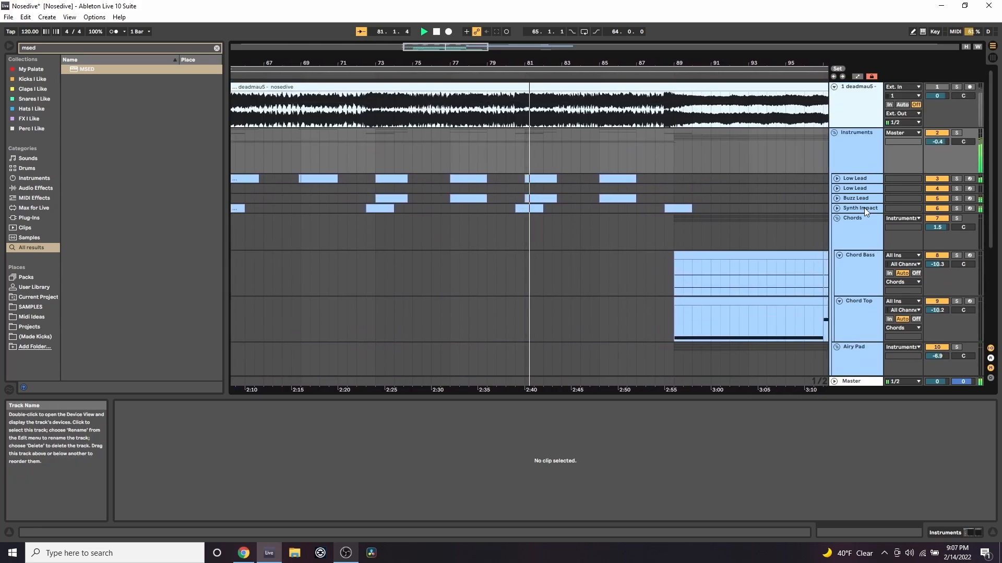
pyautogui.click(837, 189)
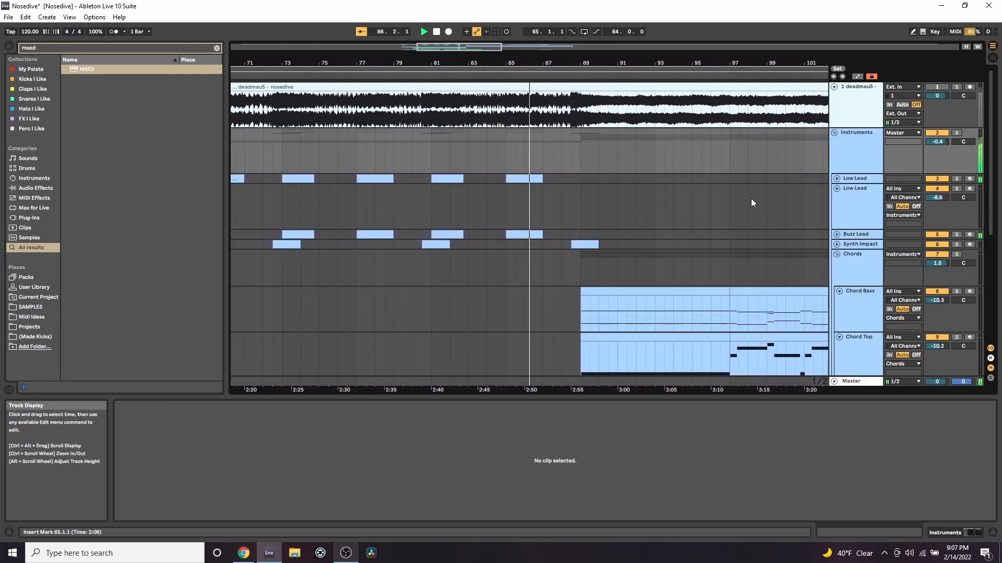
# - Examine the lead, chord and airy pad sections through to the end of the arrangement, including an overview of the whole song
pyautogui.scroll(-1, 750, 199)
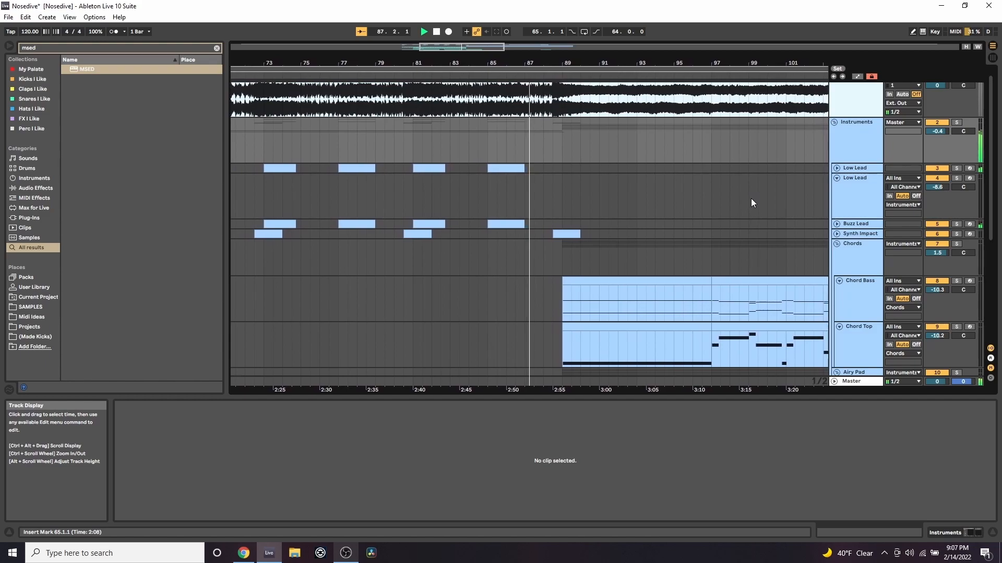
pyautogui.scroll(-5, 751, 203)
pyautogui.scroll(-8, 751, 199)
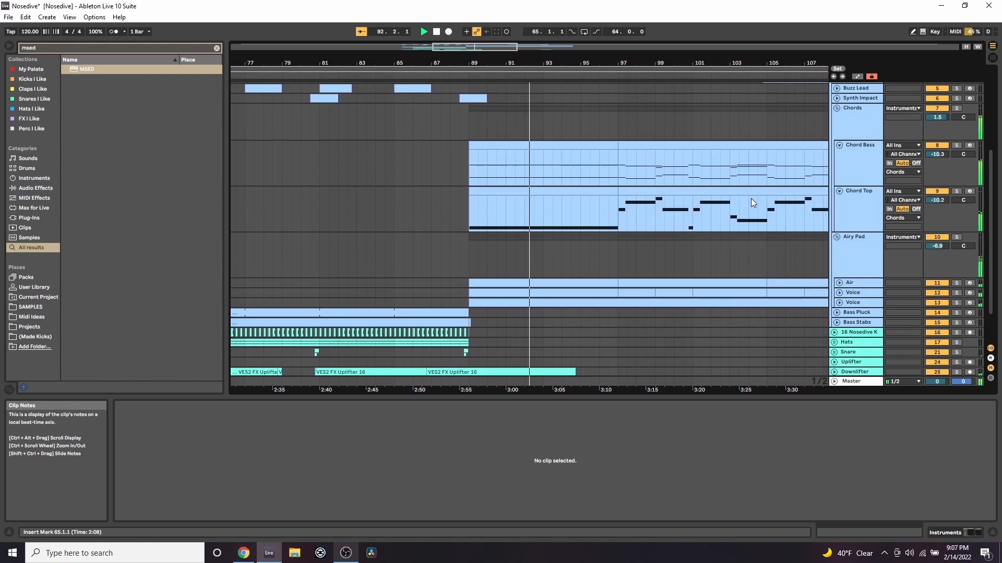
pyautogui.scroll(2, 750, 199)
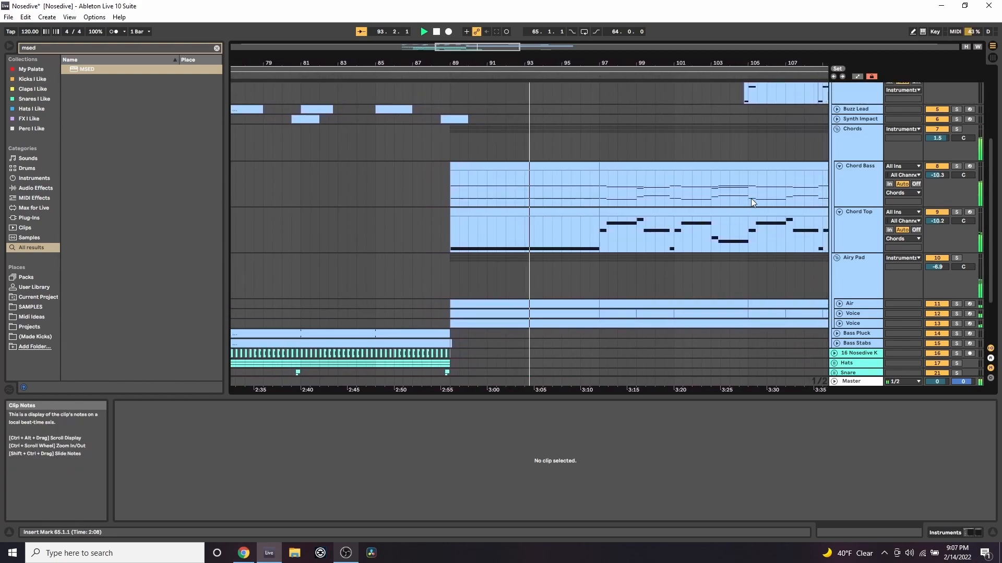
pyautogui.scroll(2, 750, 199)
pyautogui.scroll(1, 750, 203)
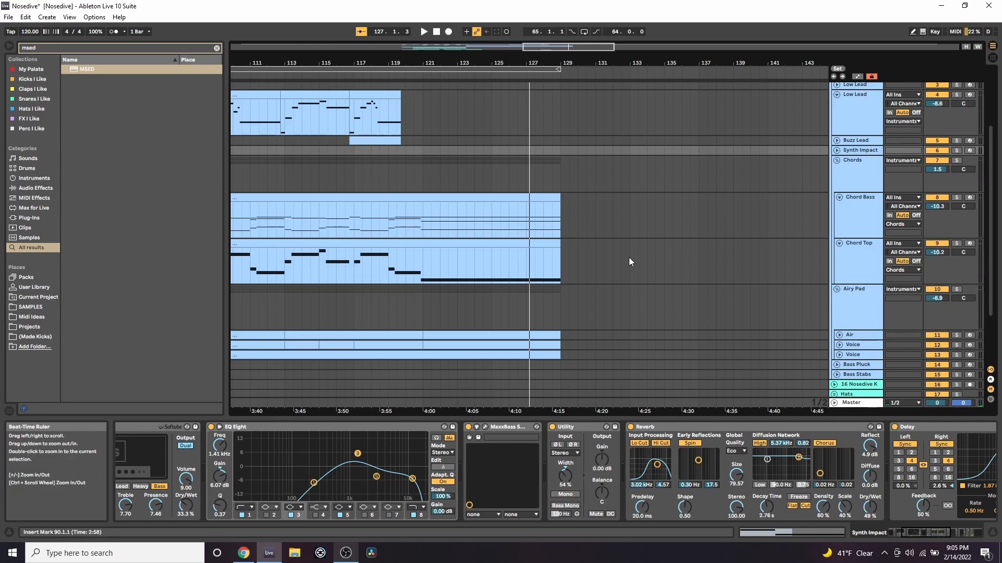
pyautogui.scroll(3, 632, 263)
pyautogui.moveTo(569, 63); pyautogui.dragTo(519, 42)
pyautogui.moveTo(586, 58); pyautogui.dragTo(659, 157)
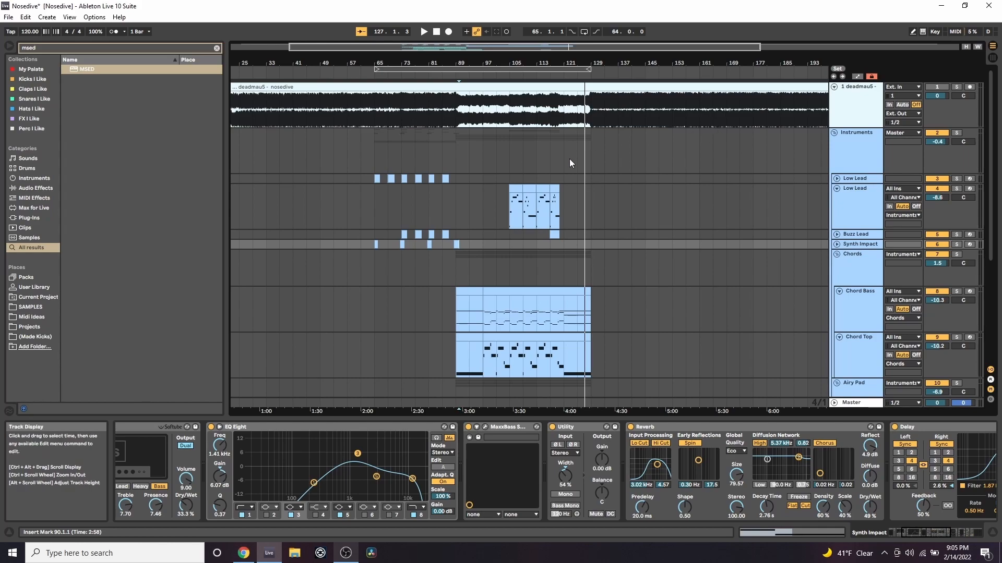
pyautogui.moveTo(428, 42); pyautogui.dragTo(531, 168)
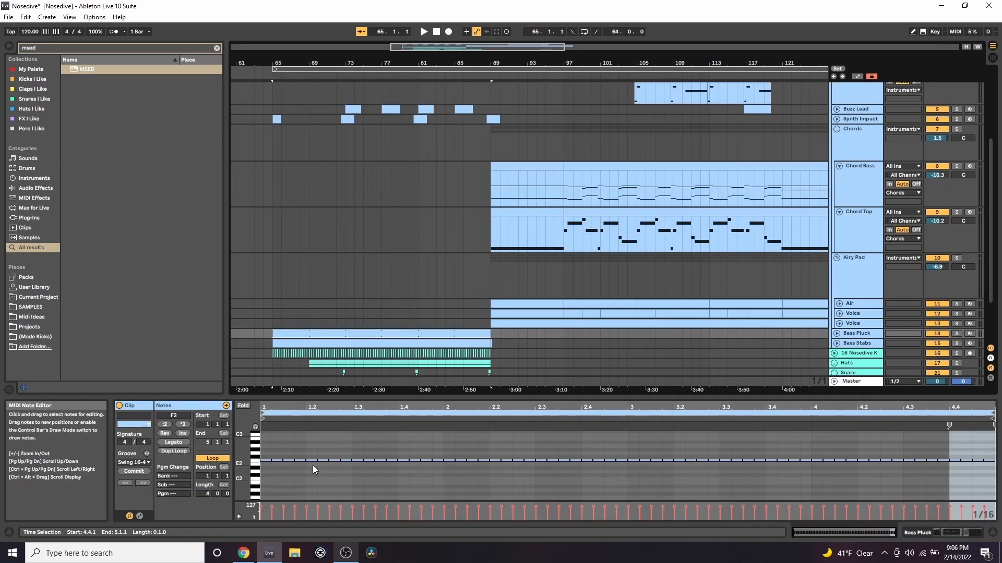
# - Show the notes of the Bass Stabs clip and look over the chord and second Low Lead section
pyautogui.click(408, 343)
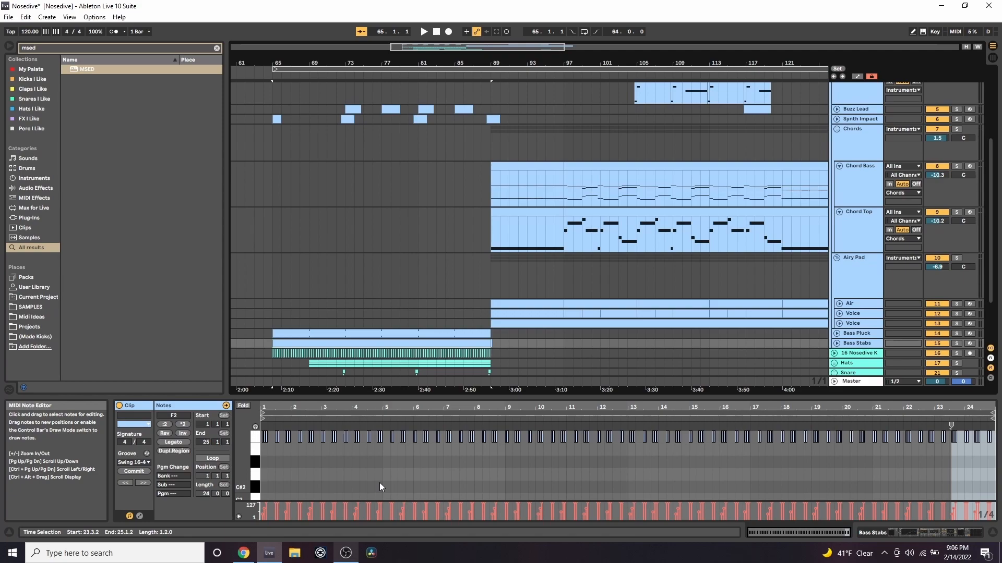
pyautogui.moveTo(555, 63); pyautogui.dragTo(427, 69)
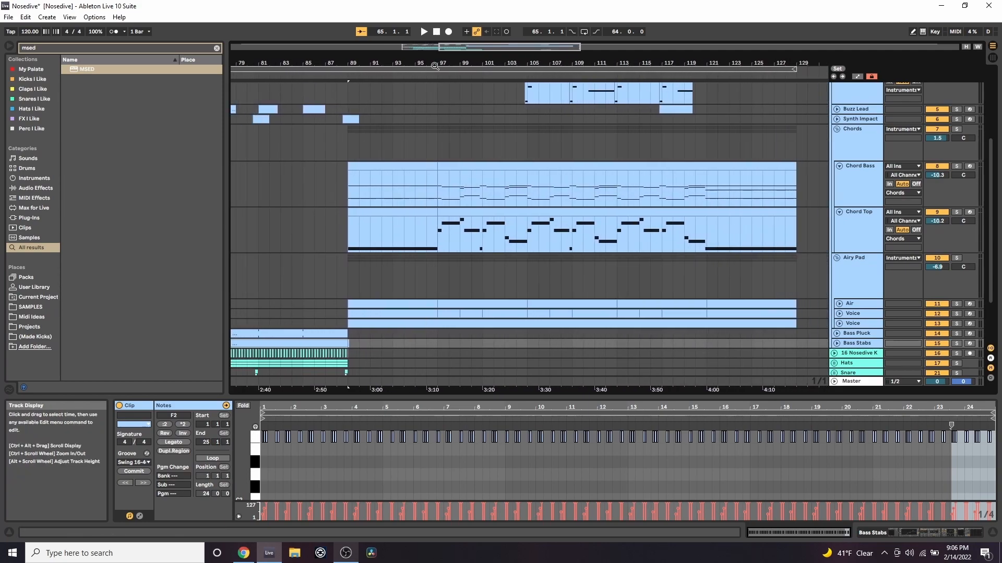
pyautogui.scroll(3, 509, 205)
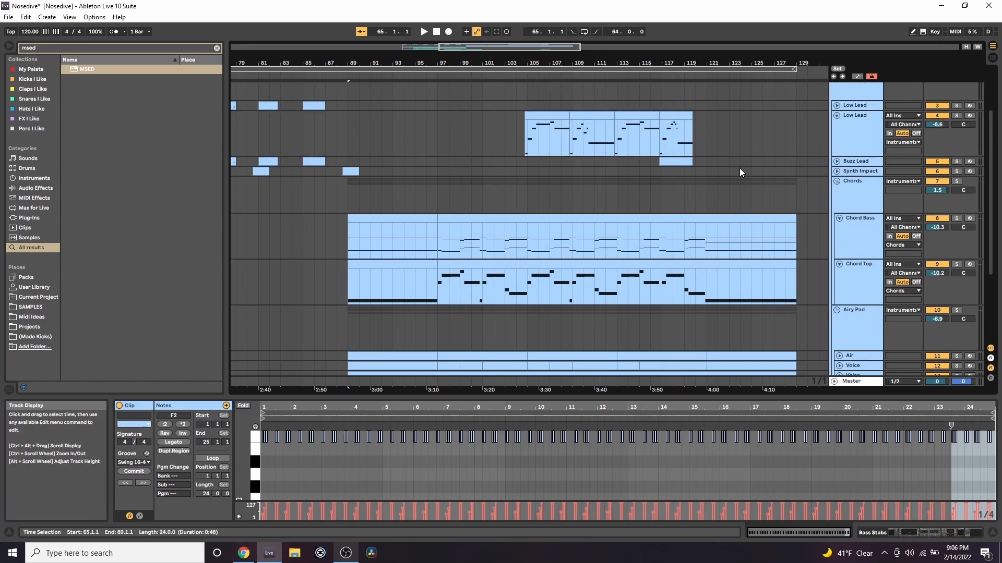
pyautogui.scroll(-2, 740, 168)
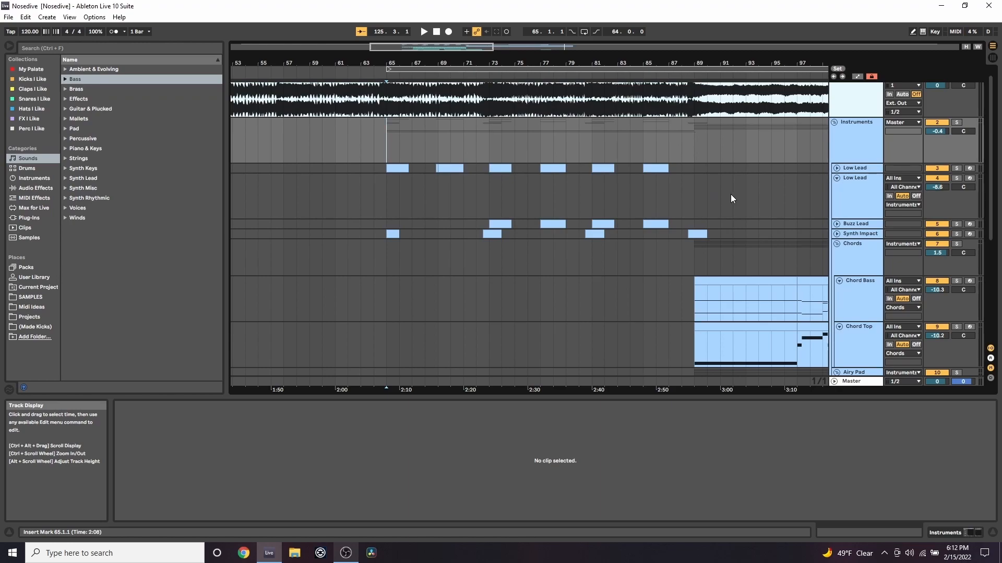
# - Unfold and solo the first Low Lead track, and play its first clip from bar 65
pyautogui.click(837, 168)
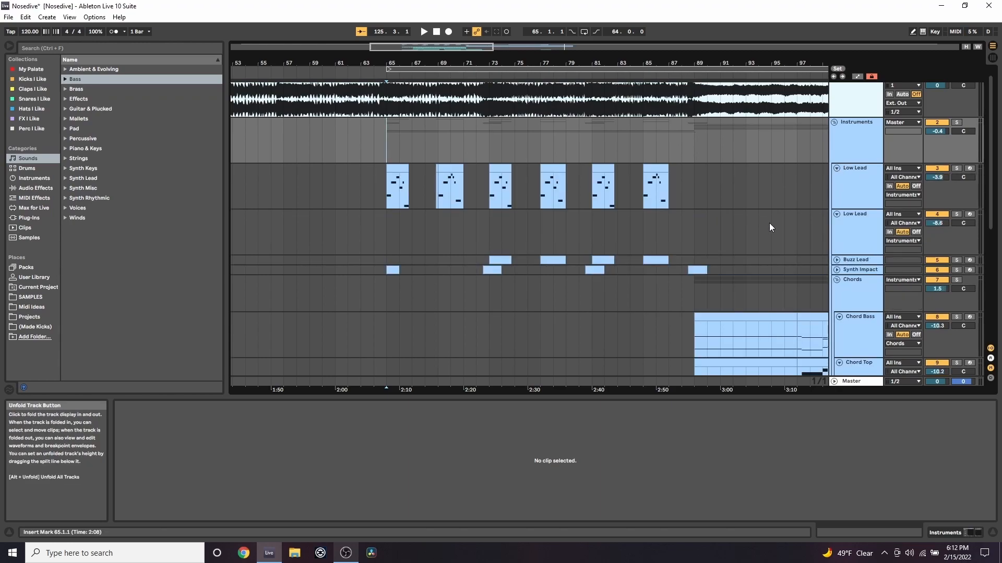
pyautogui.moveTo(404, 62); pyautogui.dragTo(404, 108)
pyautogui.click(957, 169)
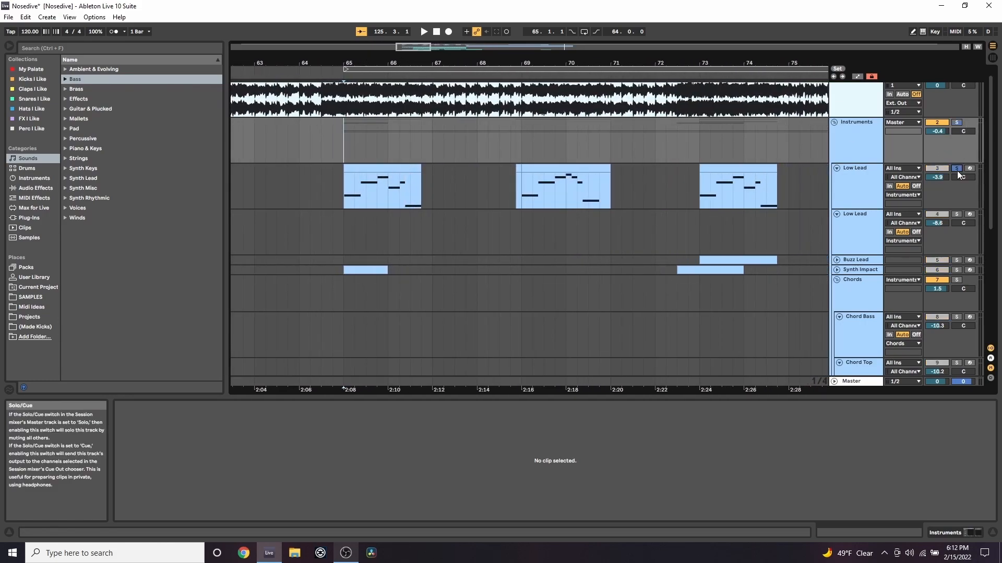
pyautogui.click(401, 168)
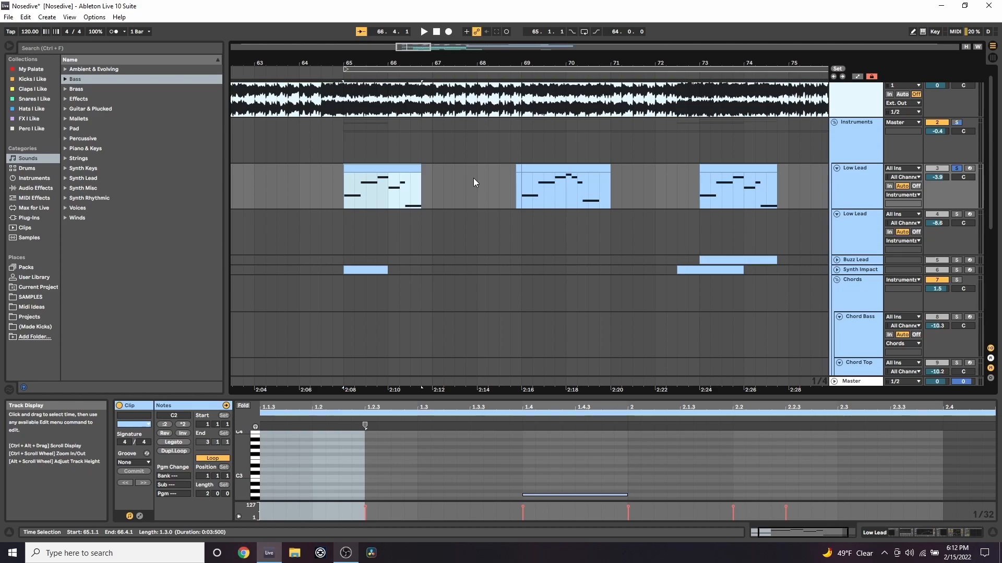
pyautogui.press('space')
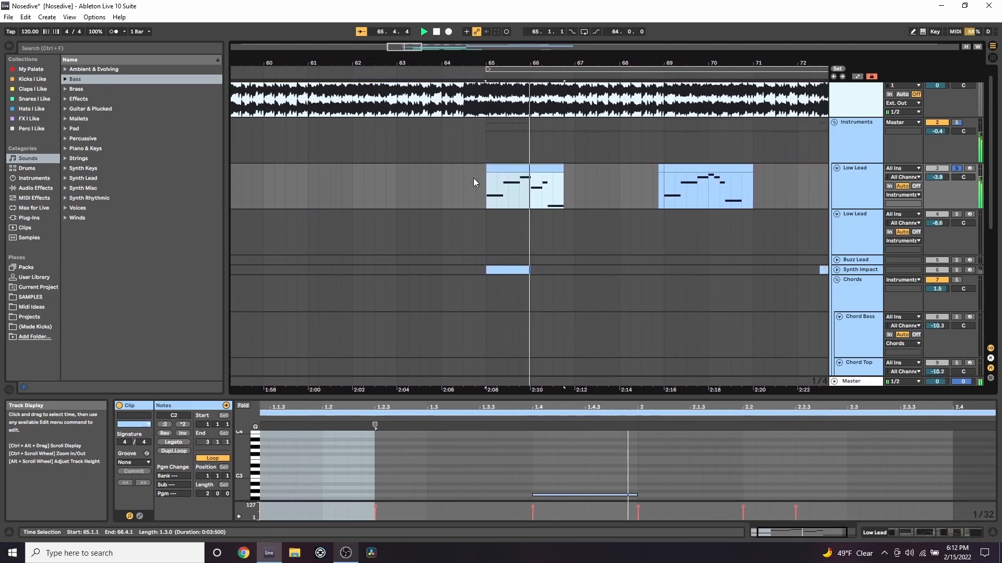
# - Turn off playback following and play the Low Lead clip at bar 69
pyautogui.click(361, 31)
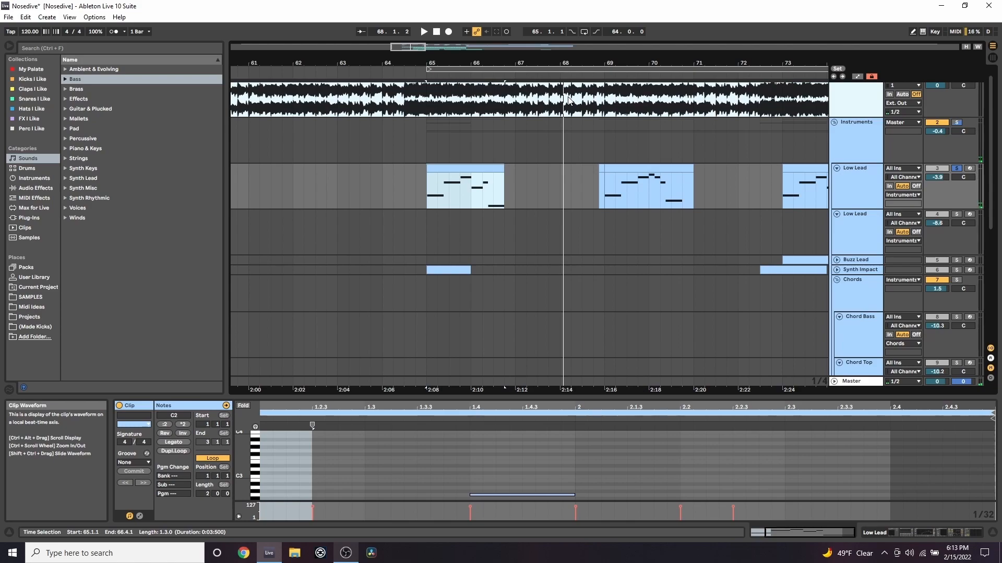
pyautogui.click(646, 167)
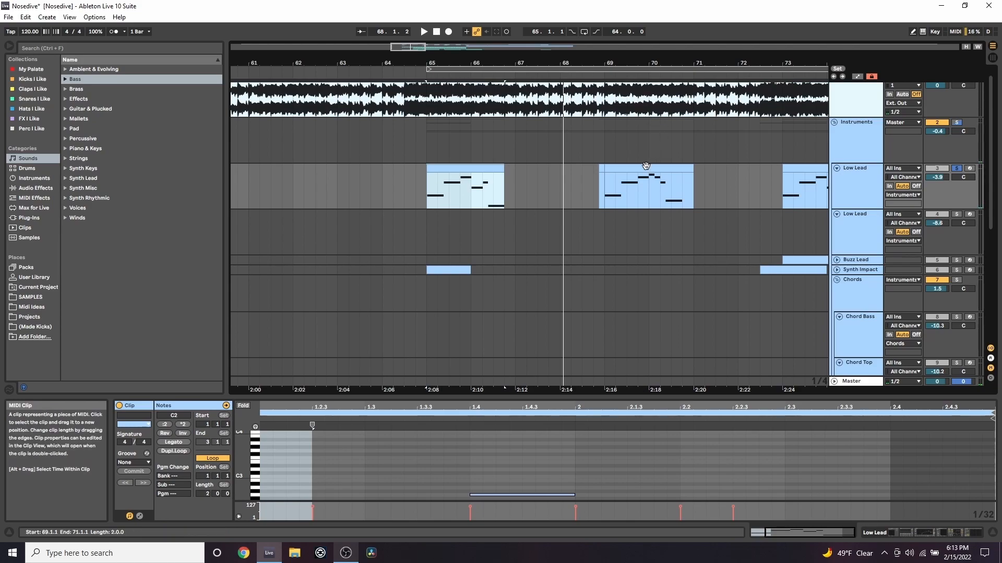
pyautogui.press('space')
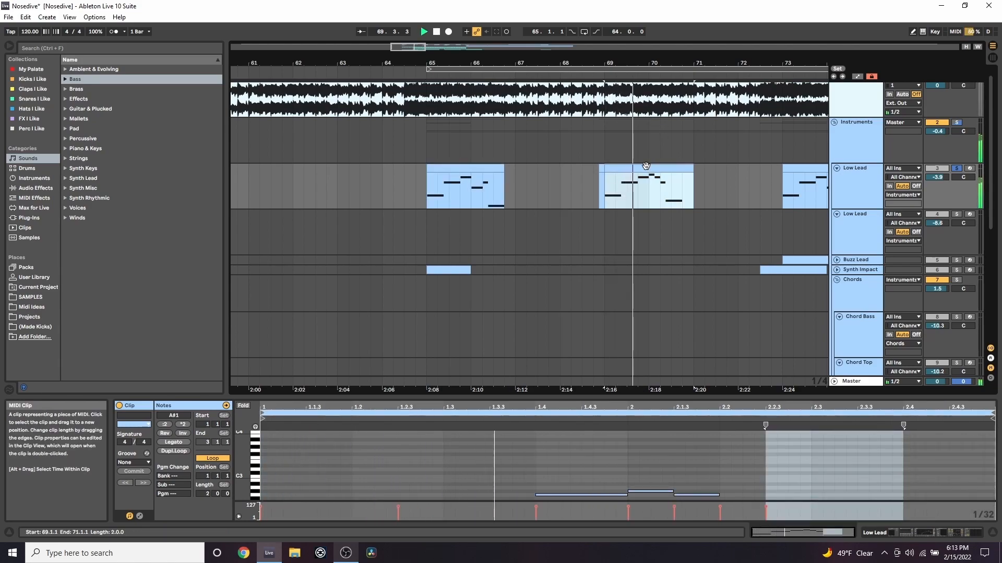
# - Enlarge the note editor and inspect the notes of the Low Lead clips at bars 65, 69 and 77
pyautogui.moveTo(671, 62); pyautogui.dragTo(535, 59)
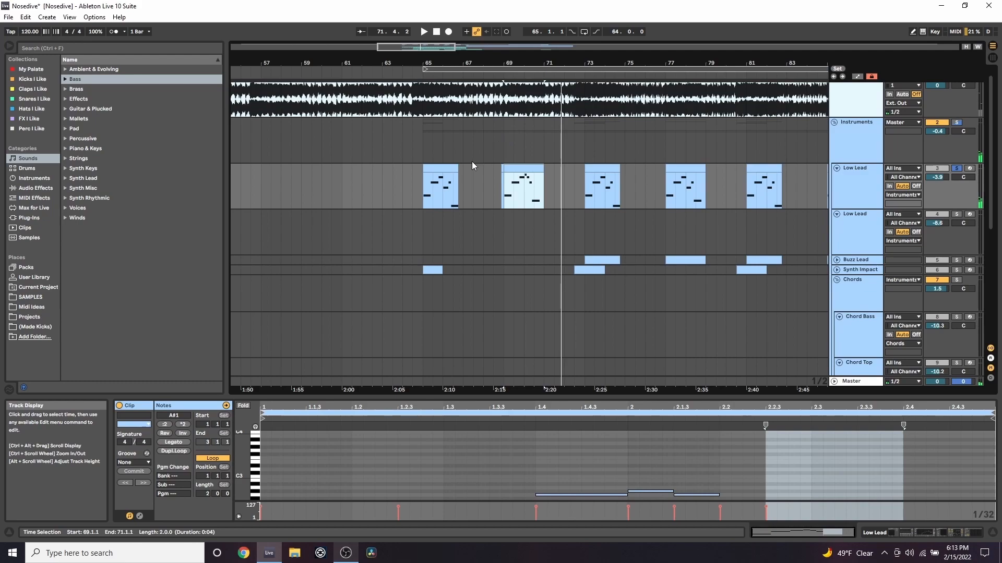
pyautogui.click(452, 166)
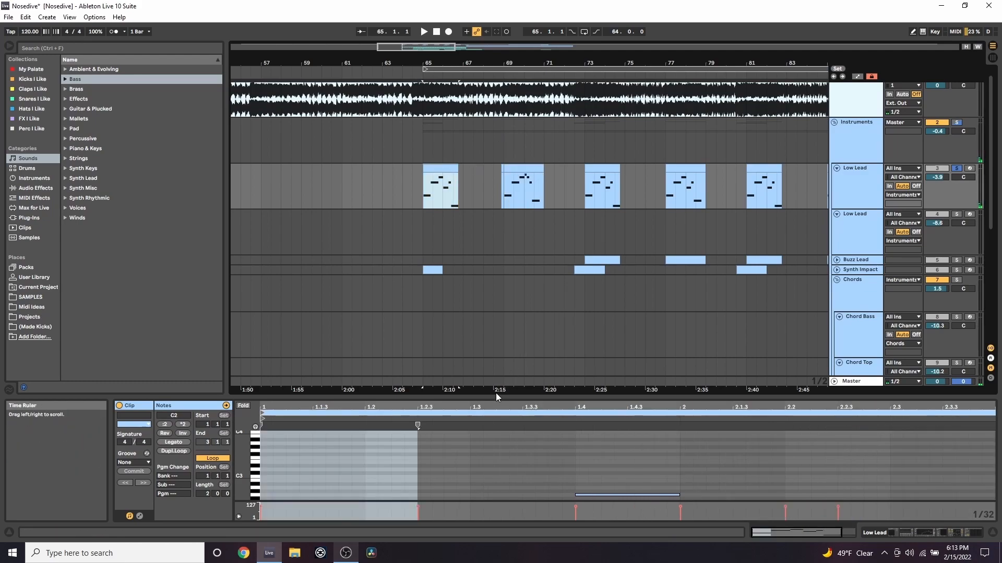
pyautogui.moveTo(493, 394); pyautogui.dragTo(494, 187)
pyautogui.moveTo(243, 268); pyautogui.dragTo(242, 343)
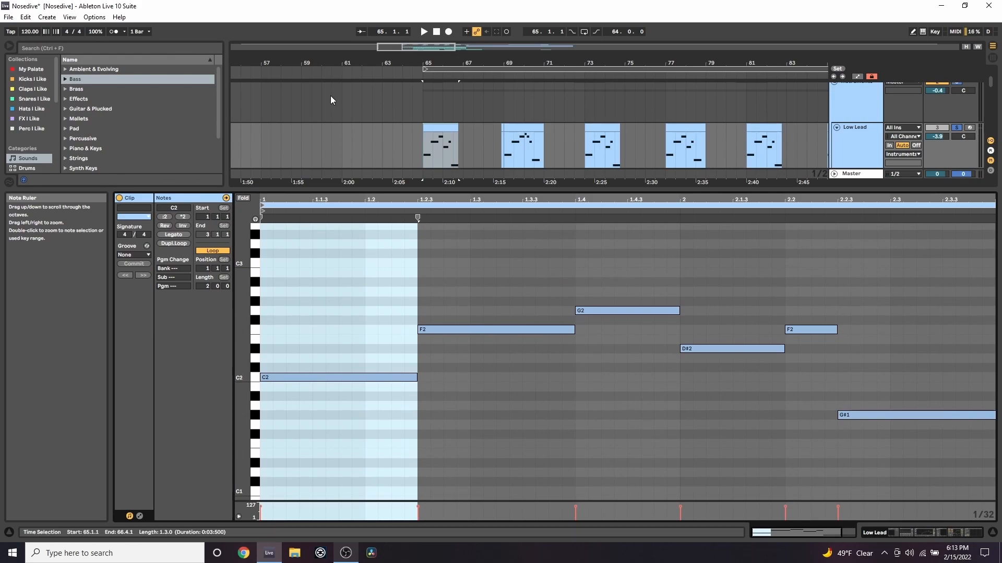
pyautogui.click(522, 128)
pyautogui.doubleClick(241, 373)
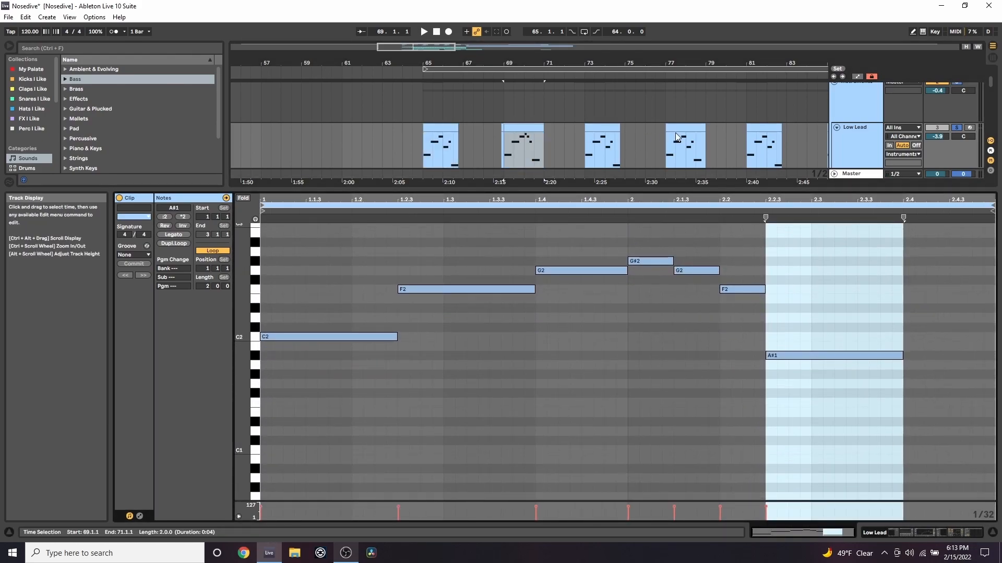
pyautogui.click(699, 131)
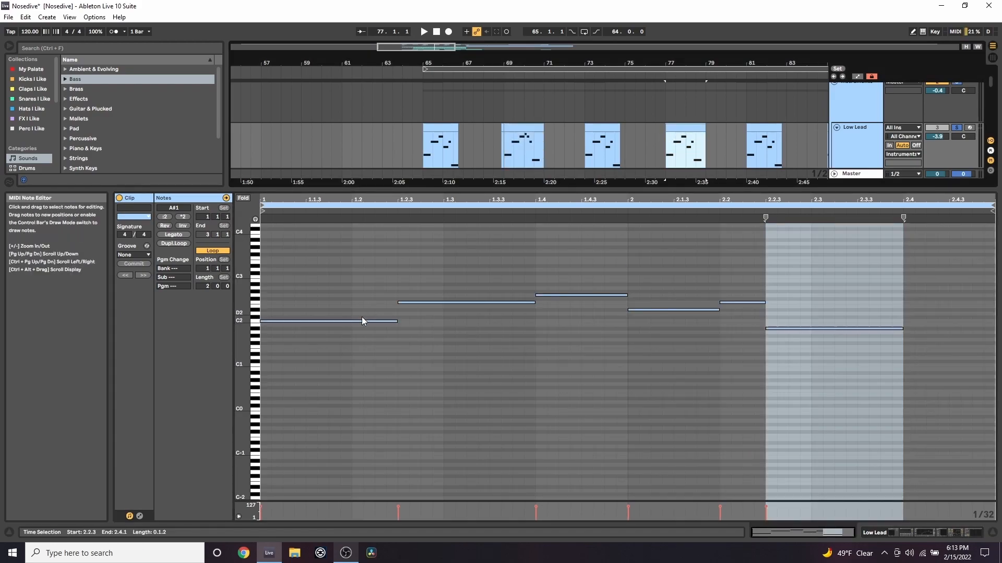
pyautogui.moveTo(241, 327); pyautogui.dragTo(266, 375)
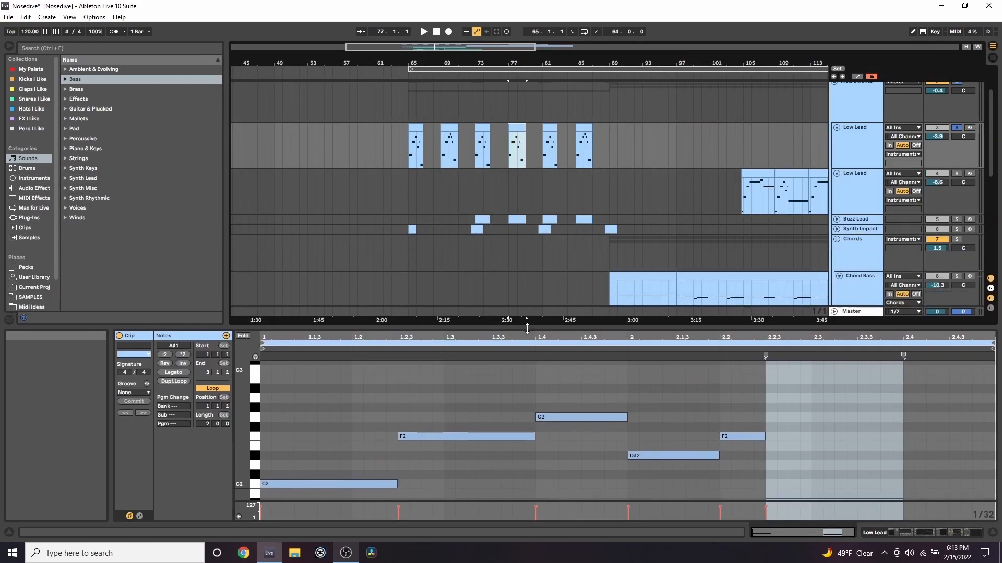
# - Shrink the note editor, select the Low Lead clip at bar 65 and open the track's Serum synth
pyautogui.moveTo(417, 328); pyautogui.dragTo(417, 335)
pyautogui.click(416, 128)
pyautogui.moveTo(410, 63); pyautogui.dragTo(410, 114)
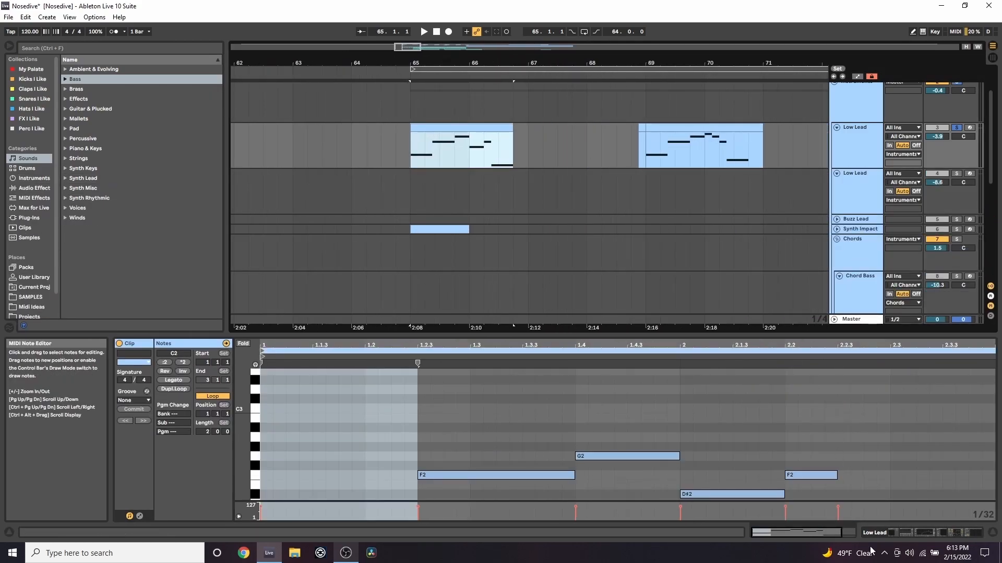
pyautogui.click(875, 533)
pyautogui.click(934, 533)
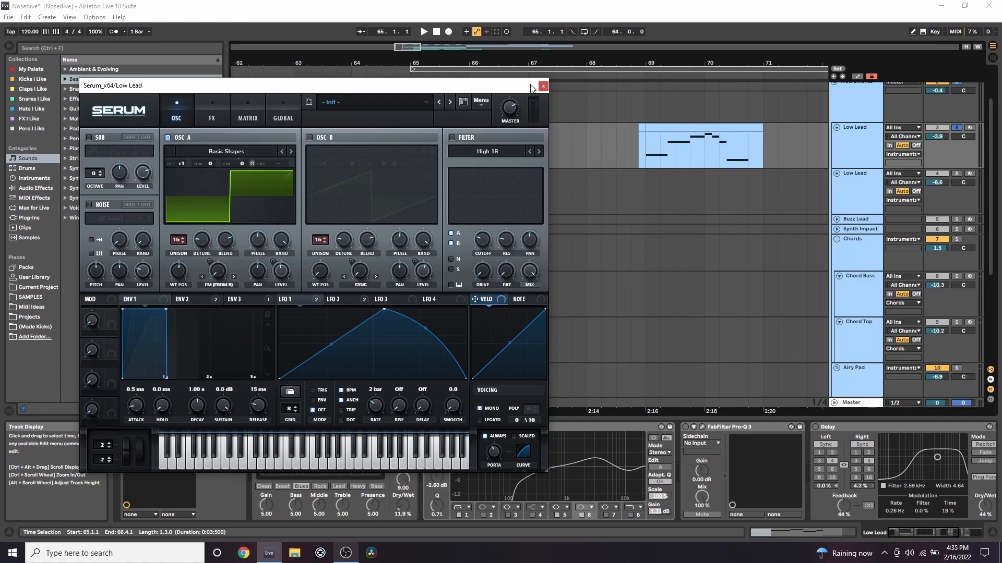
# - Play the first Low Lead clip with only Serum's oscillator A sounding, keeping the synth window clear of the clip
pyautogui.moveTo(532, 88); pyautogui.dragTo(366, 89)
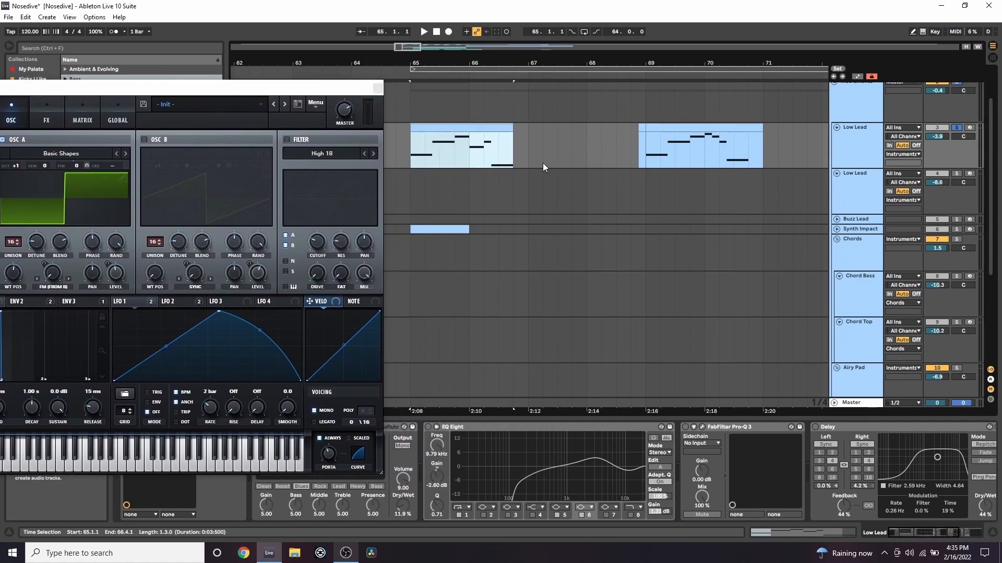
pyautogui.press('space')
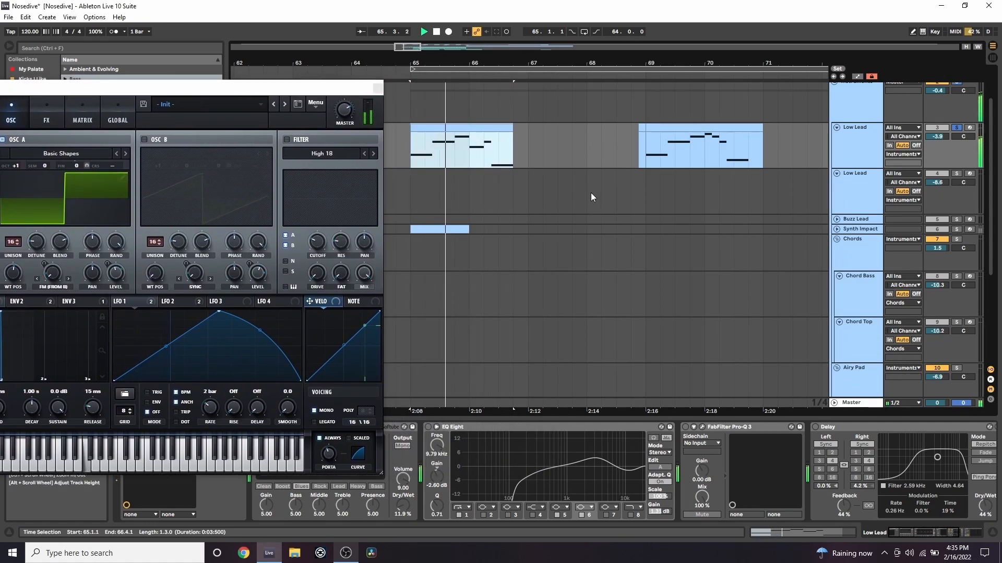
pyautogui.moveTo(295, 89); pyautogui.dragTo(360, 84)
pyautogui.press('space')
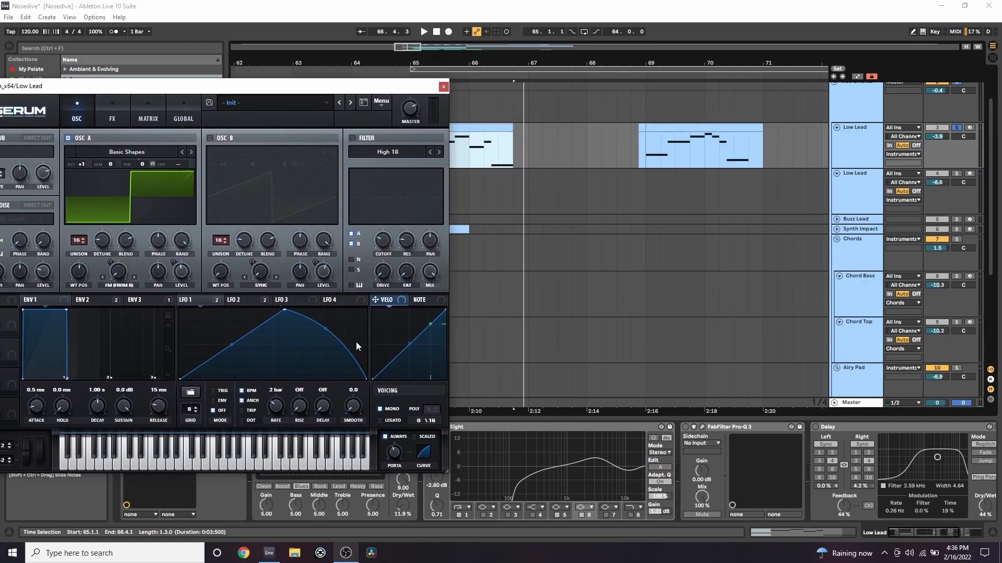
# - Enable oscillator B in the Low Lead's Serum patch and play the first clip to hear both oscillators
pyautogui.moveTo(348, 89); pyautogui.dragTo(470, 72)
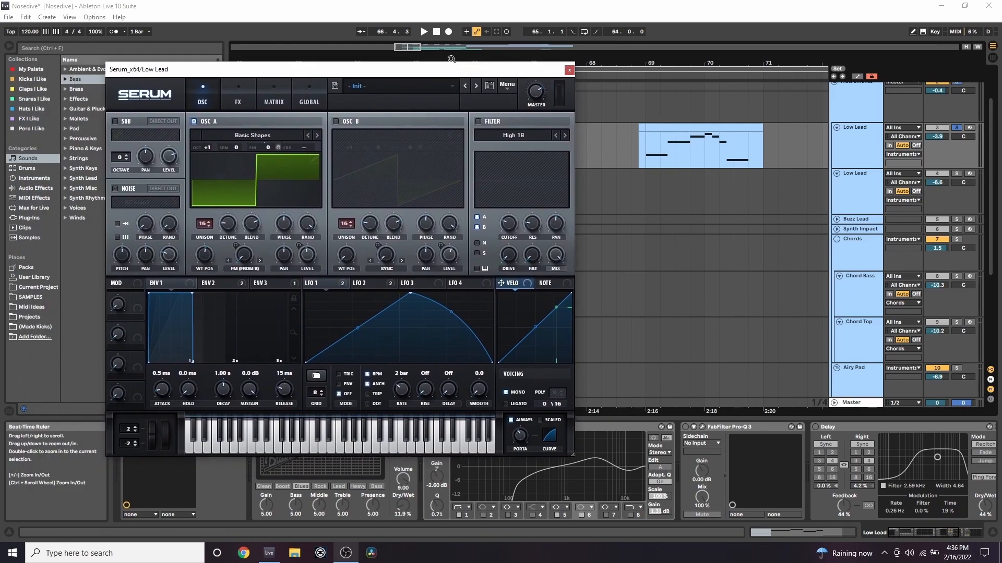
pyautogui.click(335, 122)
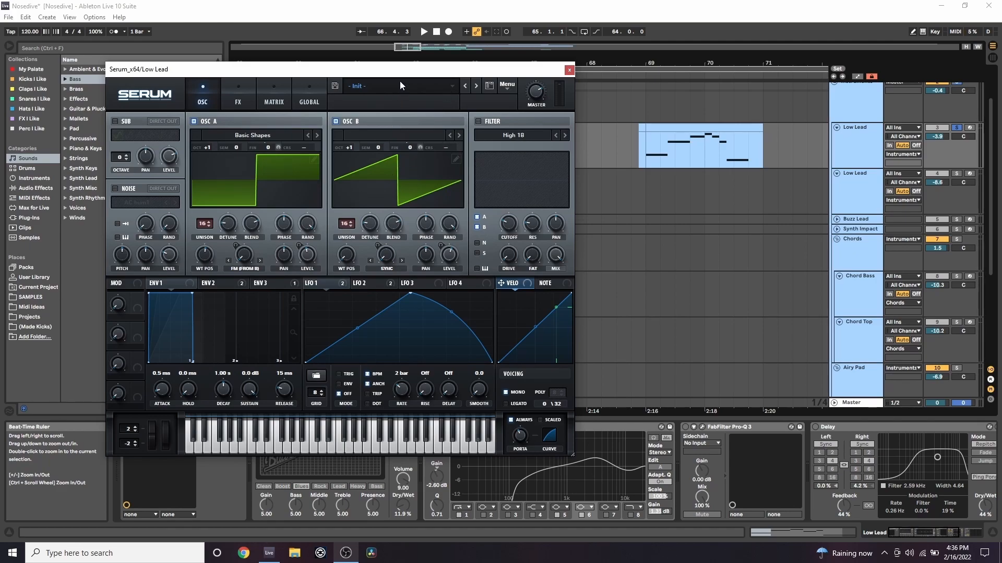
pyautogui.moveTo(433, 71); pyautogui.dragTo(247, 55)
pyautogui.press('space')
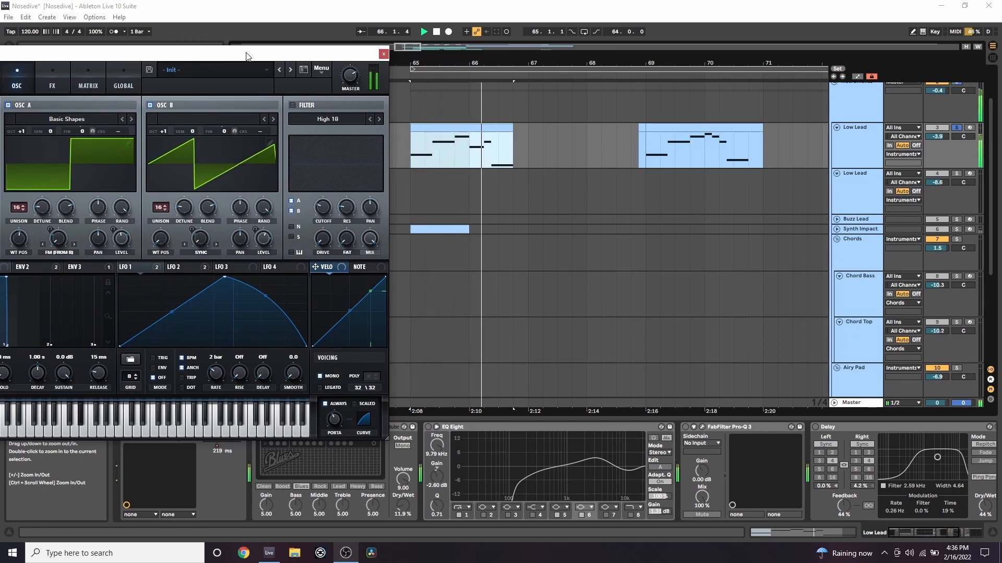
# - Inspect LFO 2, envelope 3 and LFO 1 in the Low Lead's Serum patch
pyautogui.moveTo(248, 56); pyautogui.dragTo(402, 51)
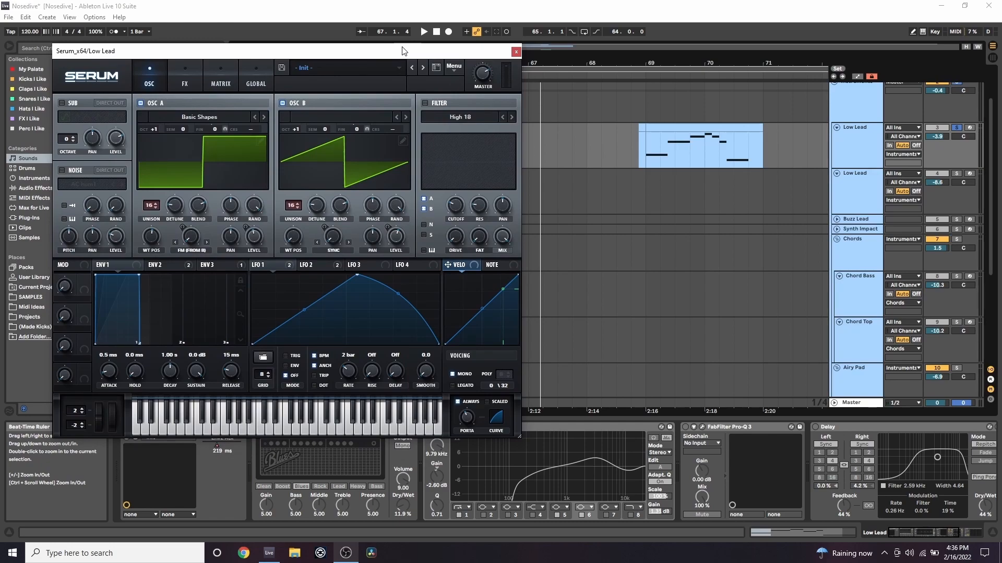
pyautogui.click(314, 264)
pyautogui.click(242, 264)
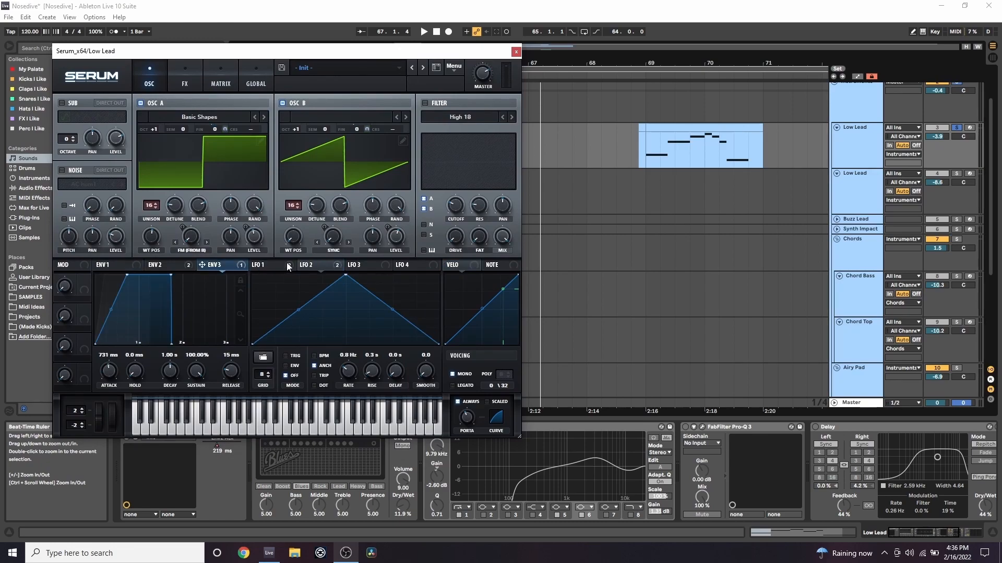
pyautogui.click(277, 267)
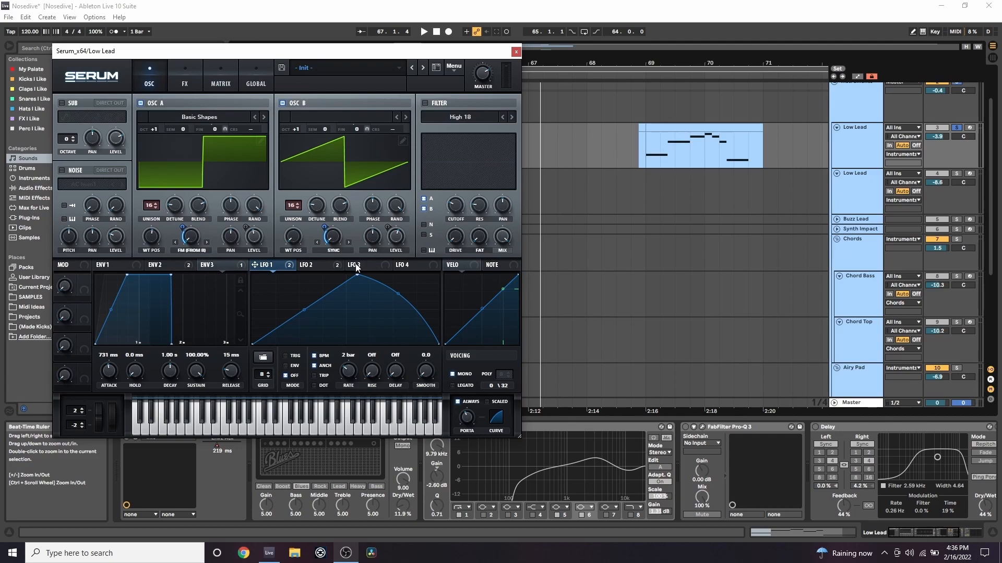
pyautogui.moveTo(389, 51); pyautogui.dragTo(299, 55)
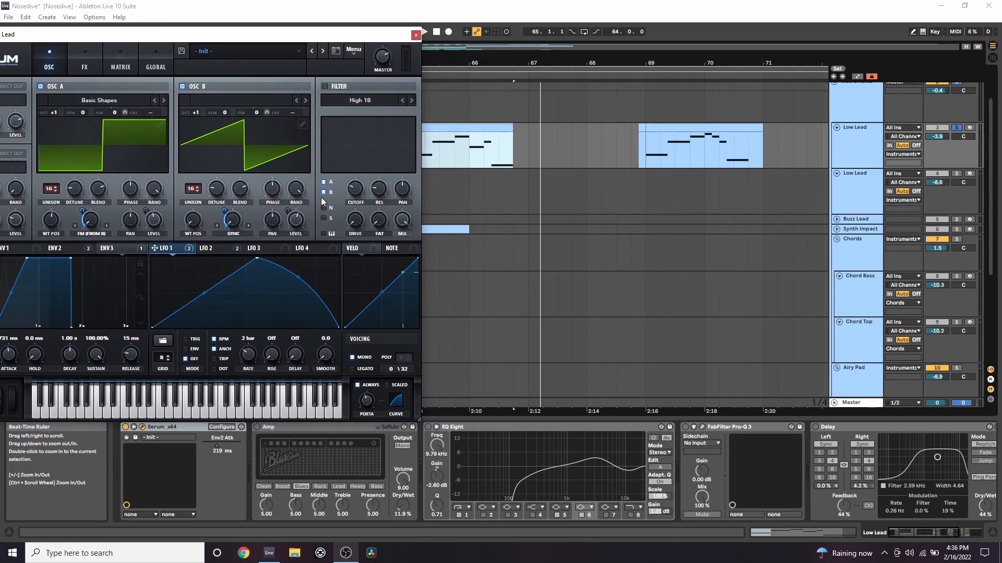
# - Check oscillator A's warp modulation and inspect envelope 2 in Serum, keeping the synth window clear of the first Low Lead clip
pyautogui.moveTo(467, 58); pyautogui.dragTo(541, 54)
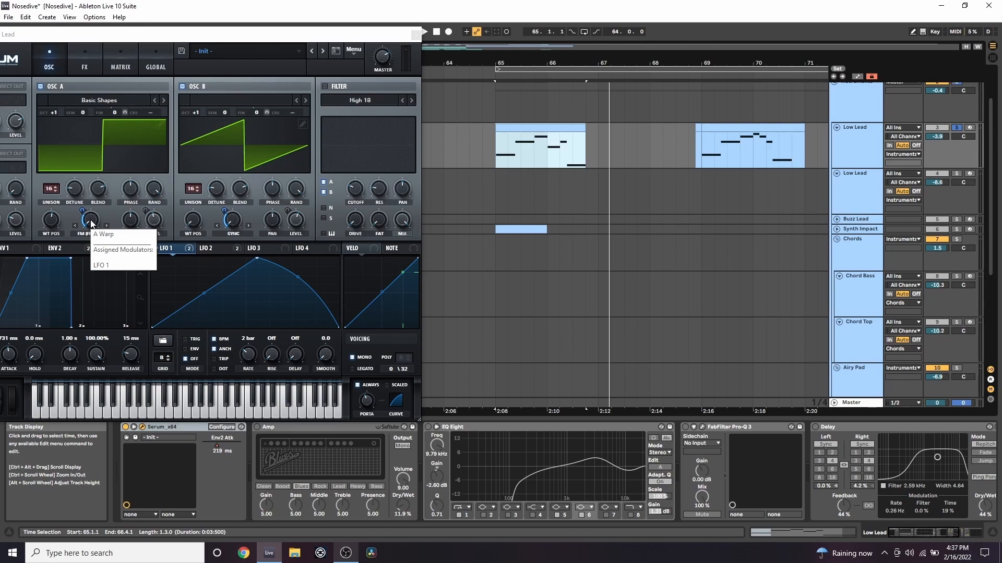
pyautogui.moveTo(209, 33); pyautogui.dragTo(261, 47)
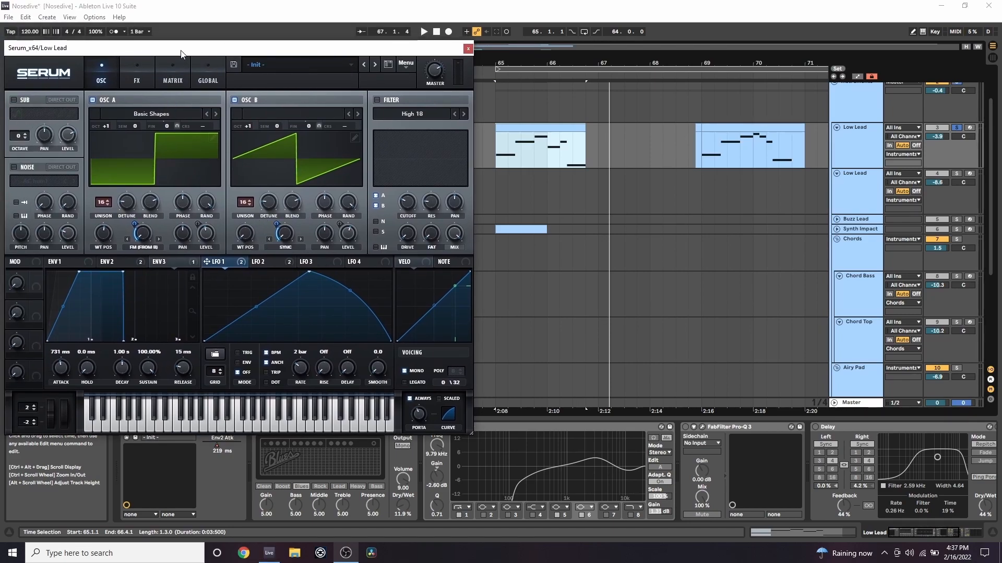
pyautogui.moveTo(181, 51); pyautogui.dragTo(201, 52)
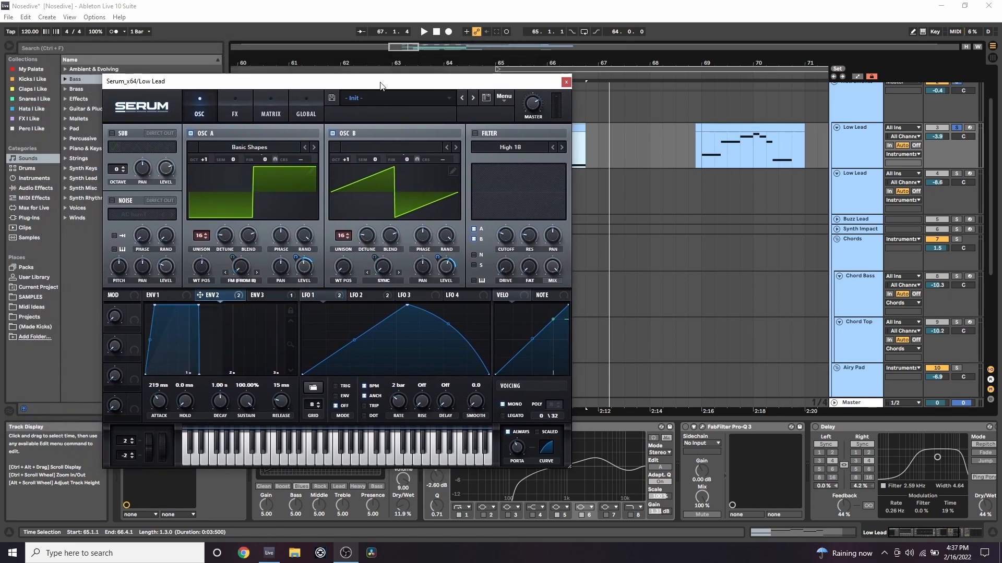
pyautogui.moveTo(381, 83); pyautogui.dragTo(290, 59)
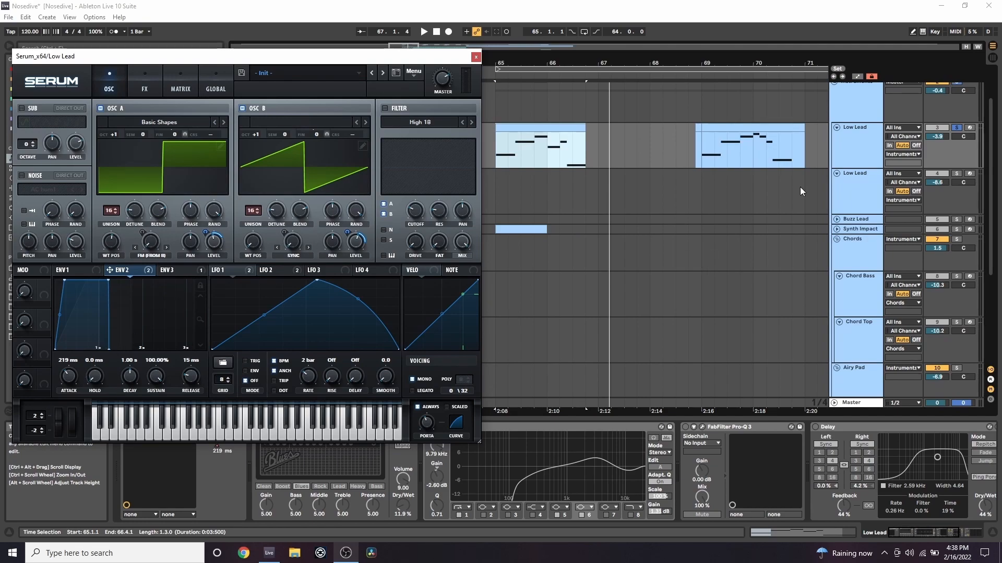
# - Show the arrangement's automation and display the Serum Env2 Atk envelope on the soloed Low Lead track
pyautogui.press('a')
pyautogui.click(856, 145)
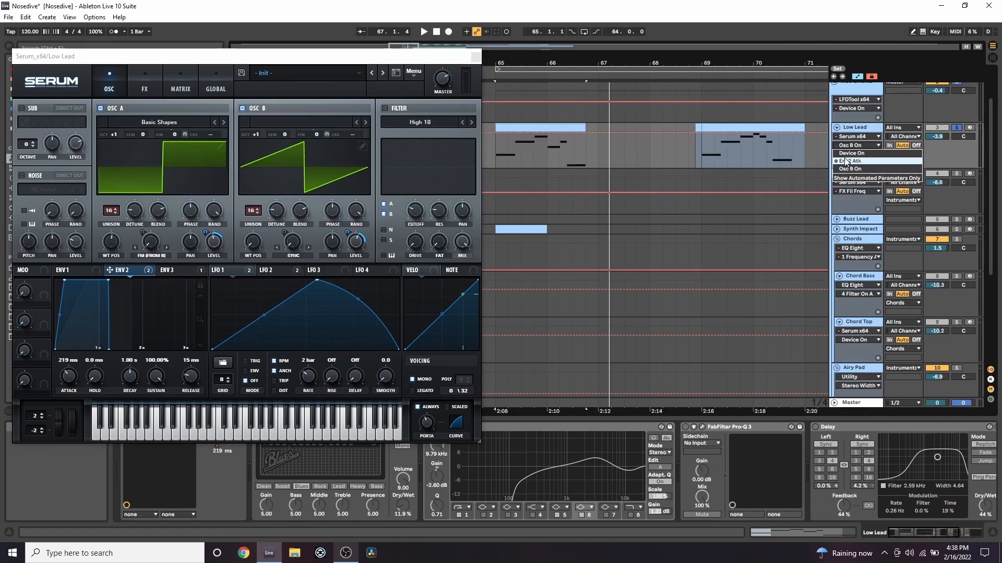
pyautogui.click(845, 161)
pyautogui.moveTo(688, 64); pyautogui.dragTo(674, 39)
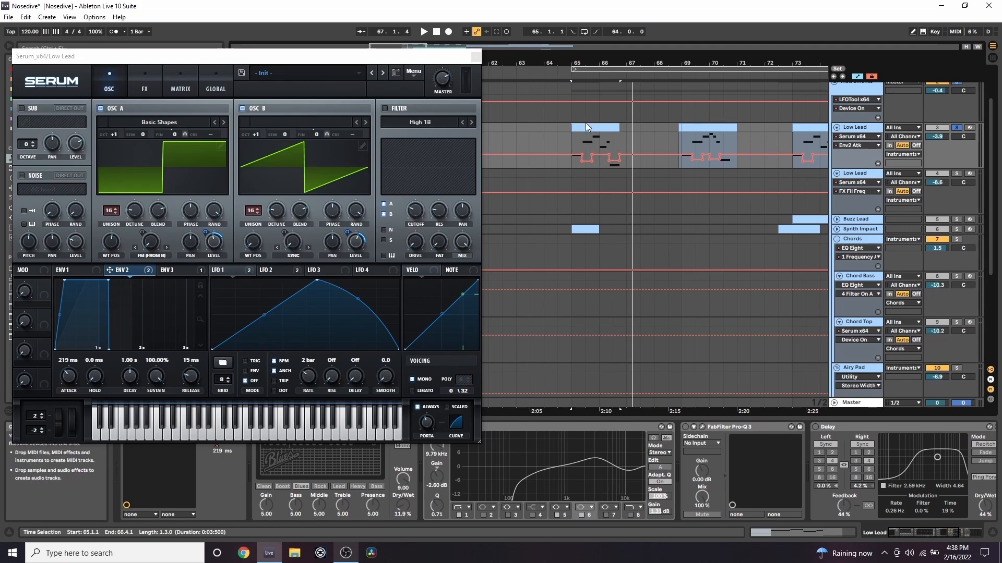
# - Play the first Low Lead clip with its Env2 Atk automation and select the envelope from bar 65 to bar 67
pyautogui.press('space')
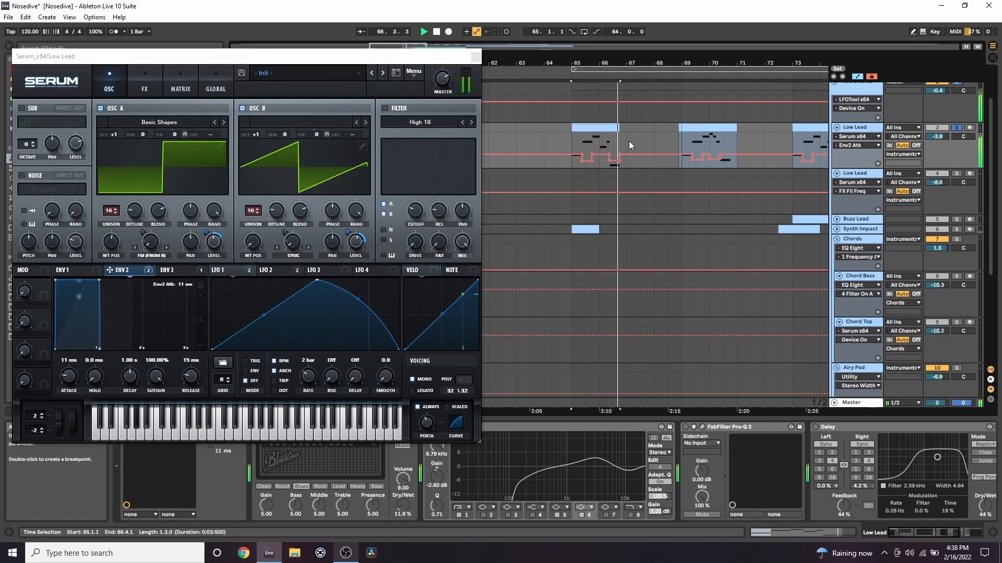
pyautogui.moveTo(629, 143); pyautogui.dragTo(566, 151)
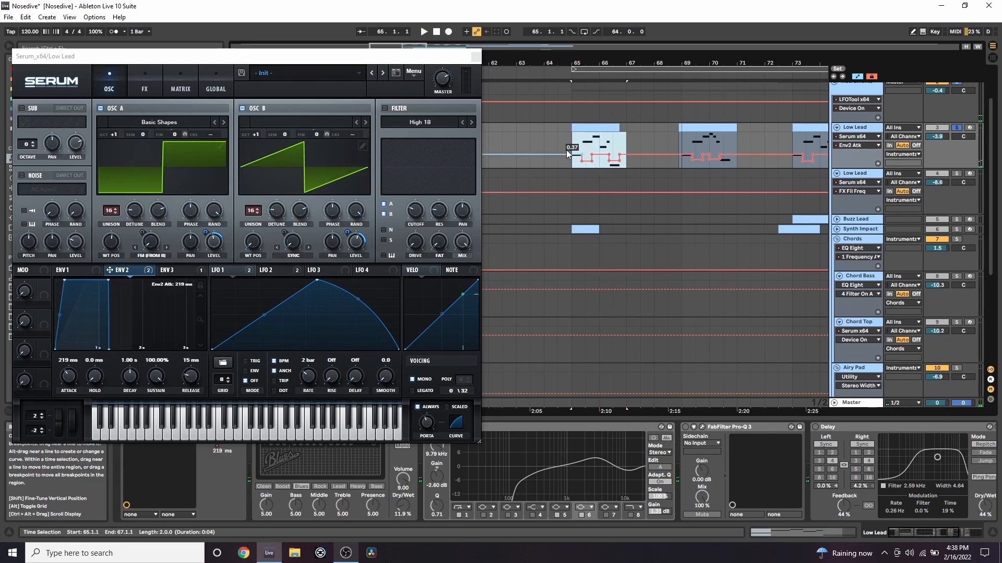
pyautogui.press('Delete')
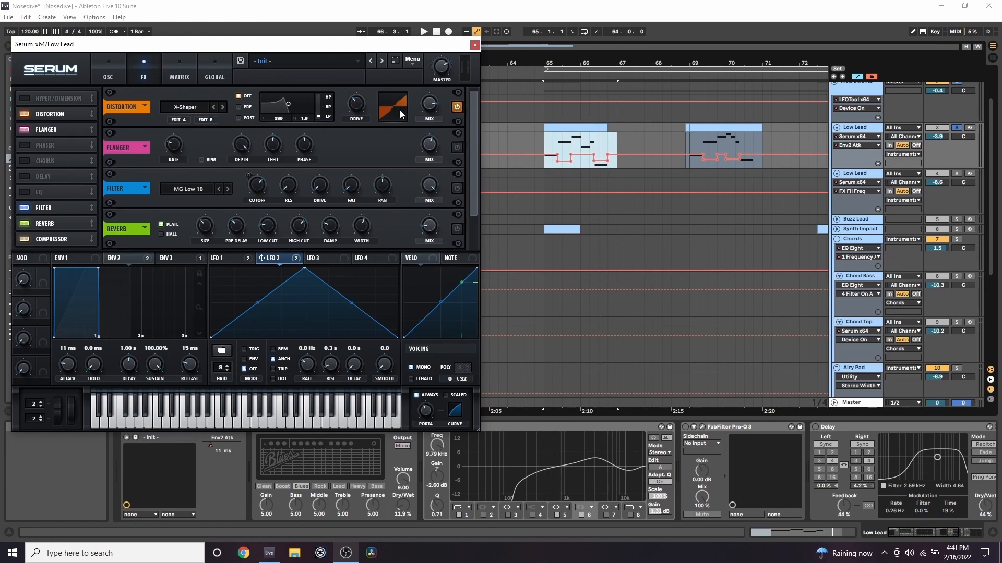
# - Play the first Low Lead clip with and without Serum's distortion, leave it on, and inspect the Shaper A curve
pyautogui.click(581, 129)
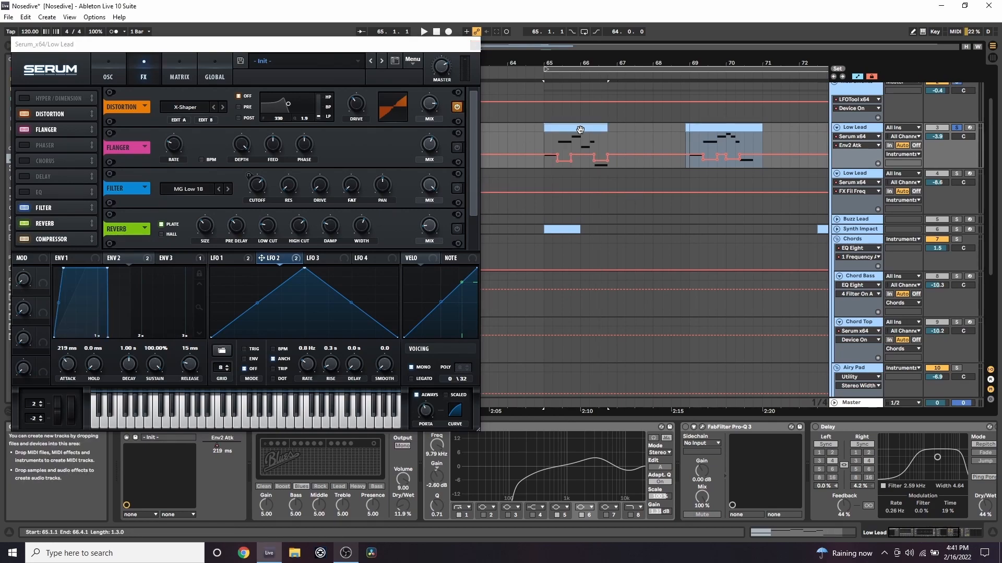
pyautogui.press('space')
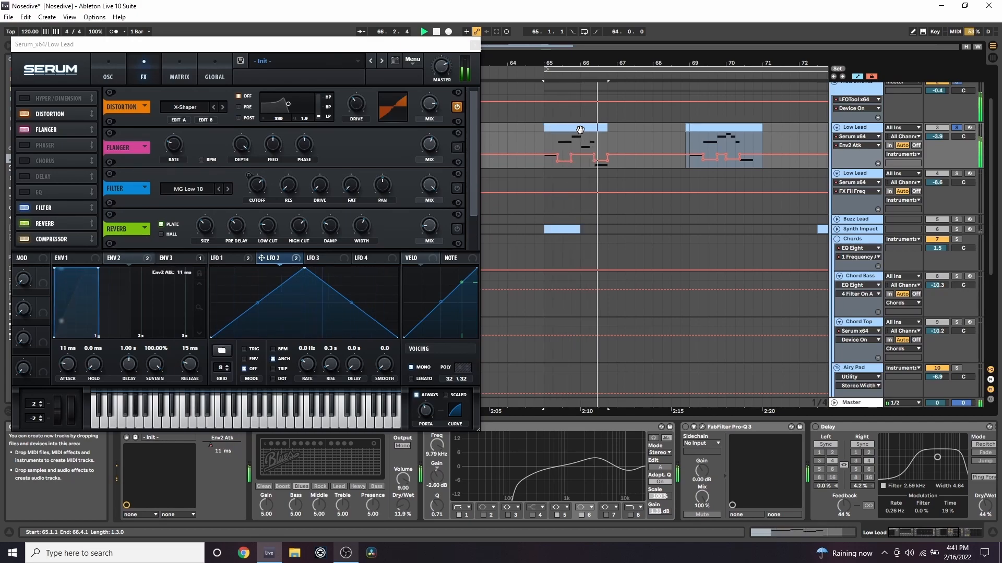
pyautogui.click(461, 107)
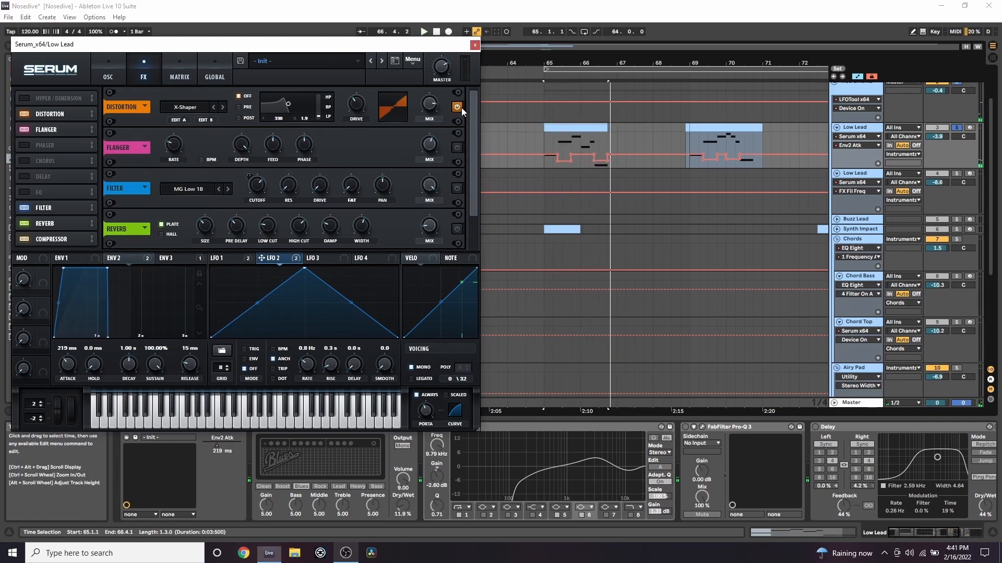
pyautogui.press('space')
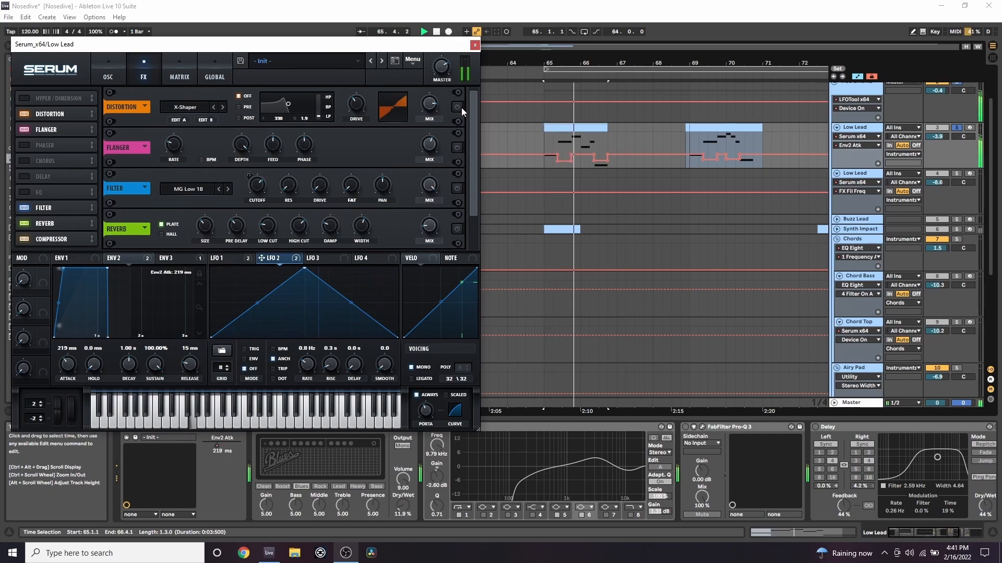
pyautogui.click(457, 107)
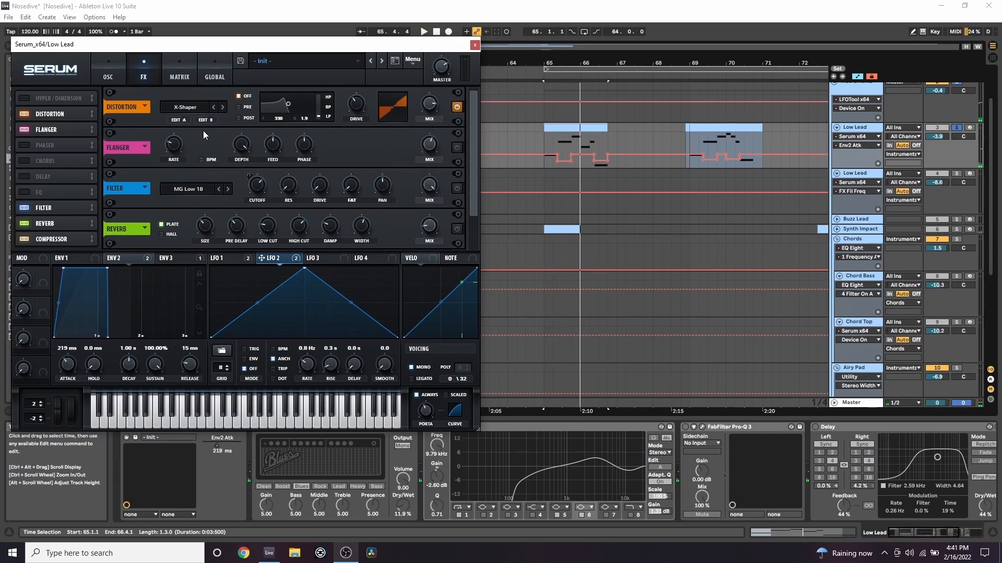
pyautogui.click(177, 120)
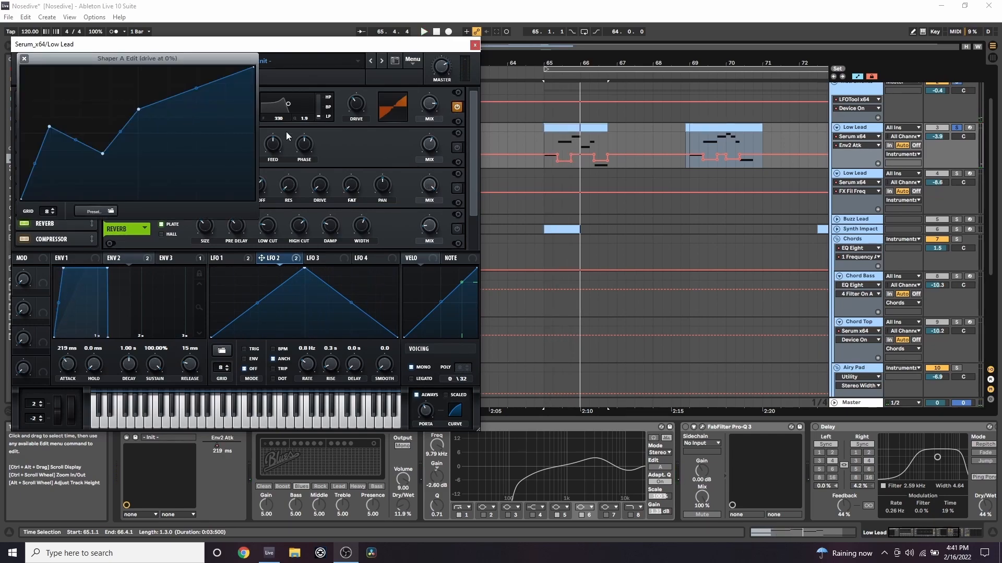
pyautogui.click(24, 58)
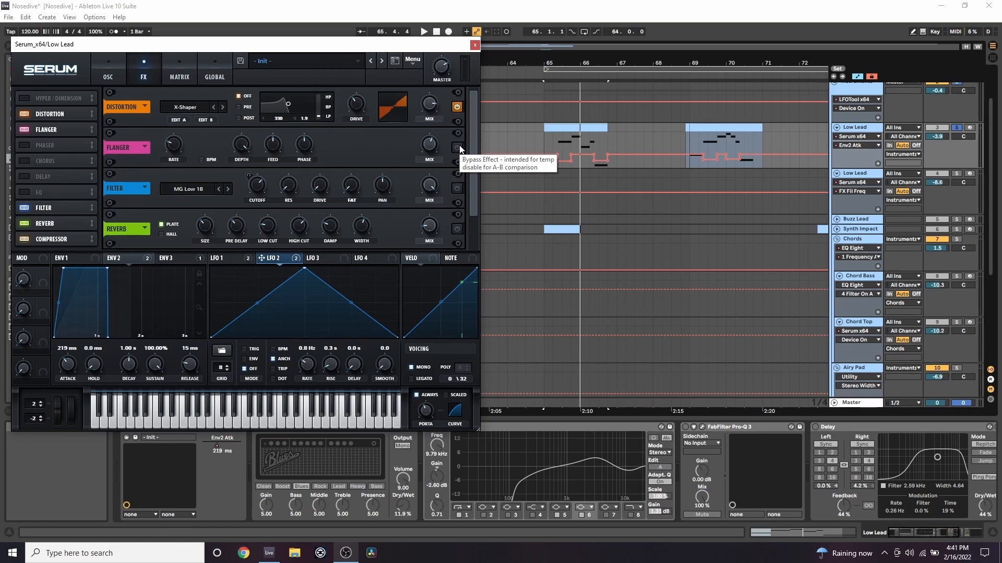
# - Enable Serum's flanger and play the first Low Lead clip to compare the sound with and without it
pyautogui.click(457, 147)
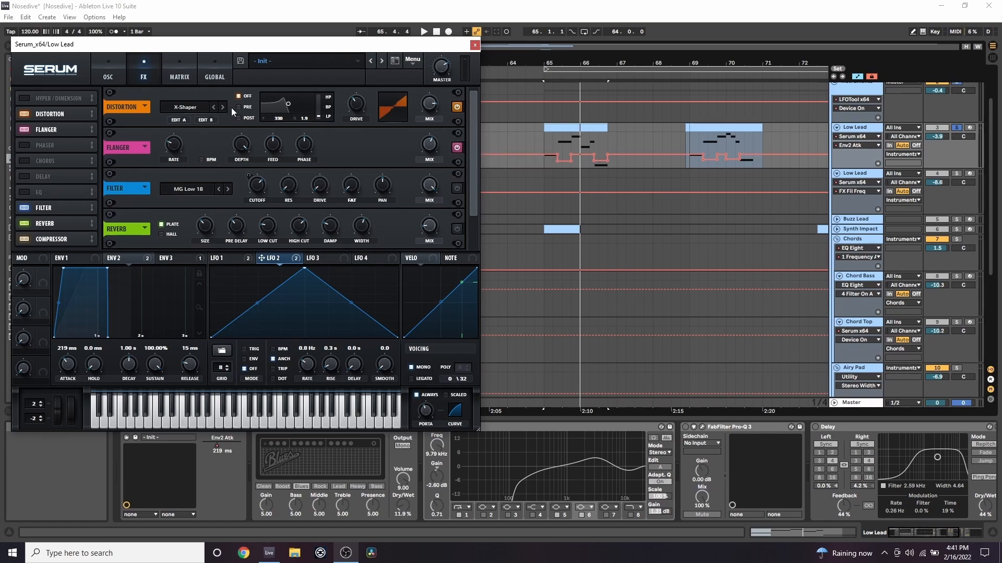
pyautogui.click(175, 143)
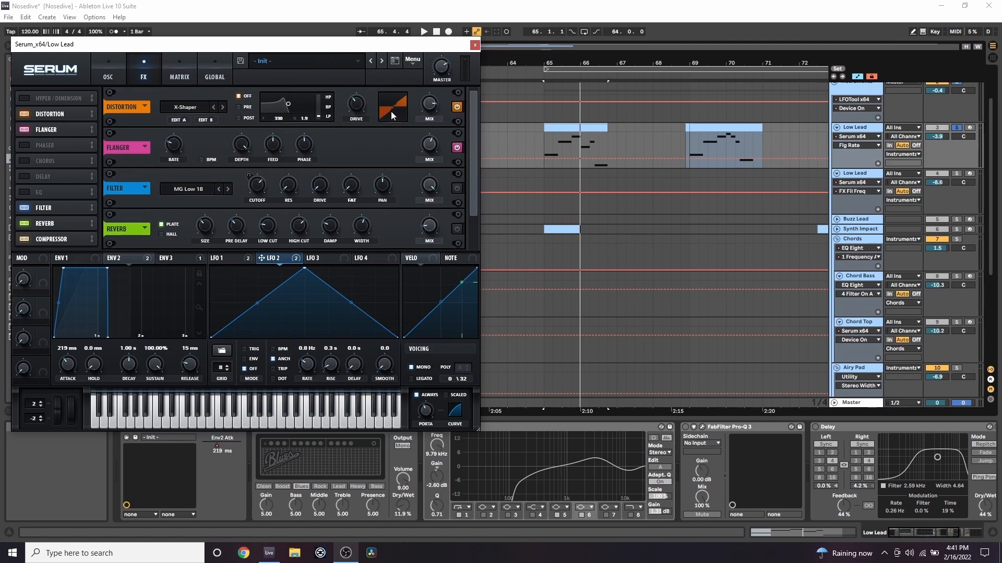
pyautogui.click(573, 126)
pyautogui.press('space')
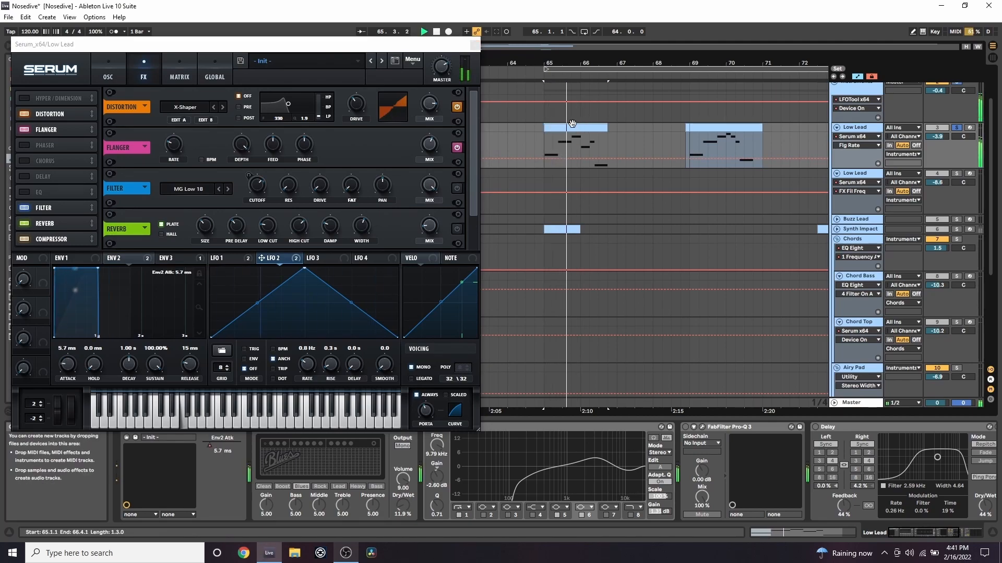
pyautogui.click(459, 148)
pyautogui.click(457, 148)
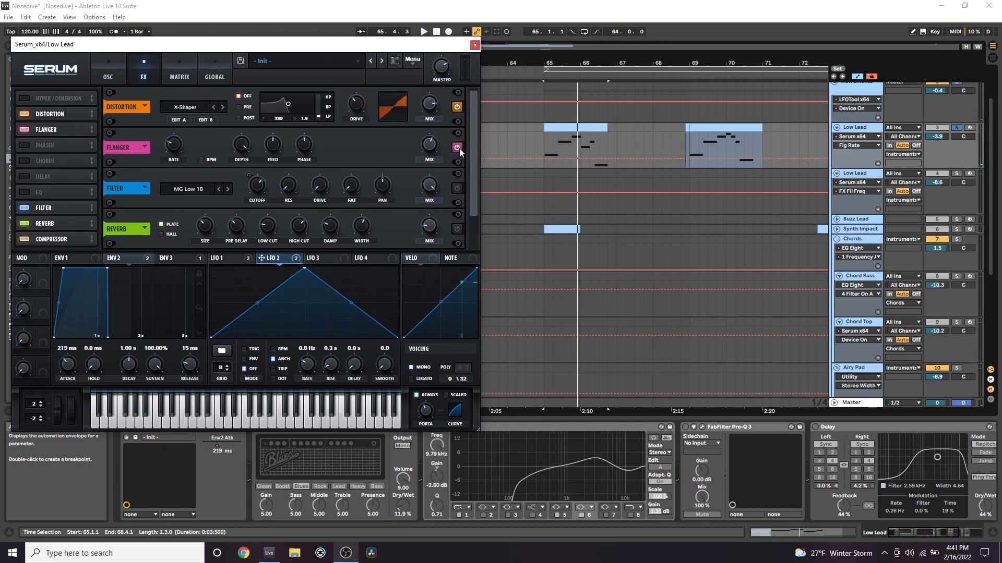
# - Enable Serum's MG Low 18 filter effect, show envelope 3 and play the first Low Lead clip
pyautogui.click(457, 188)
pyautogui.click(164, 260)
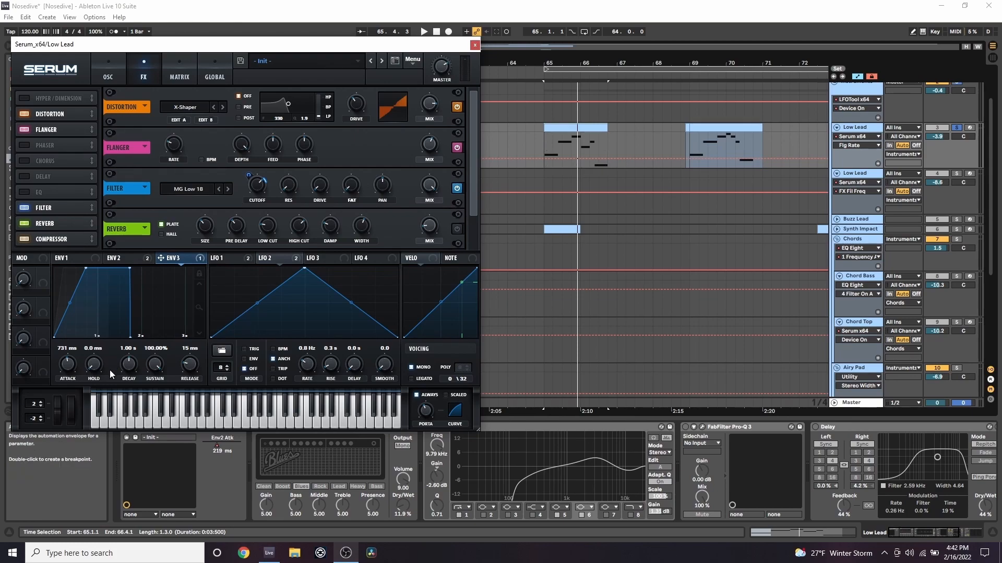
pyautogui.click(588, 130)
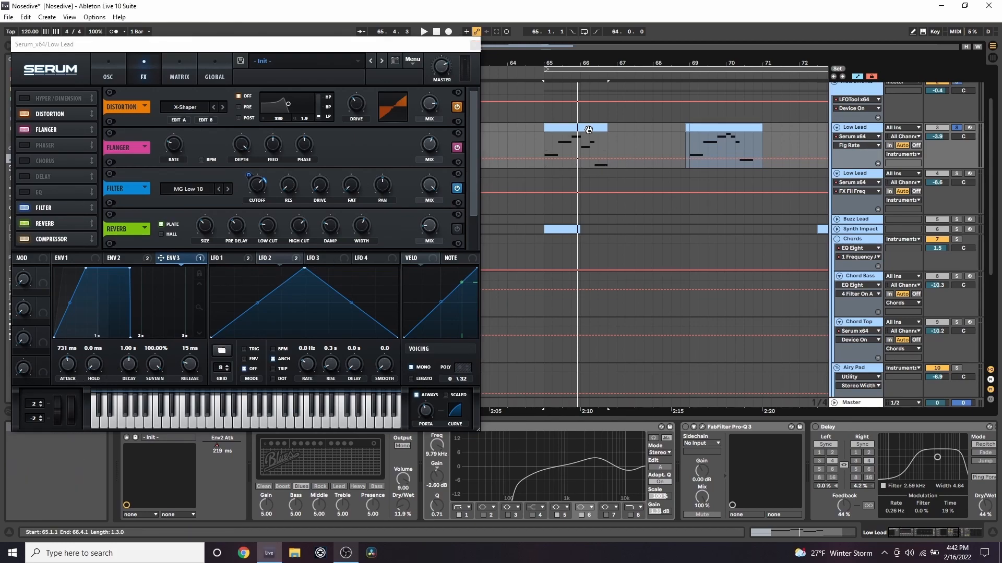
pyautogui.press('space')
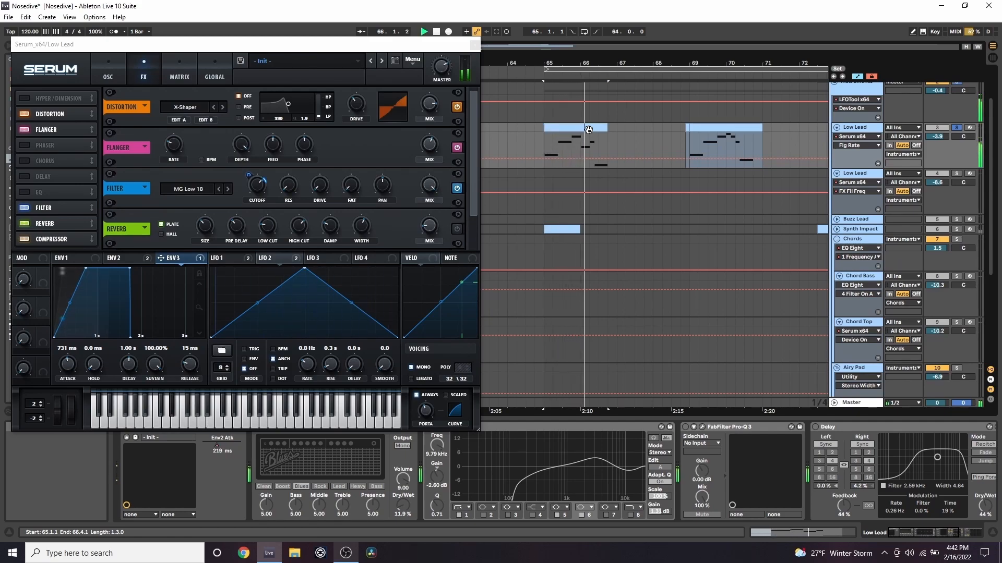
pyautogui.press('space')
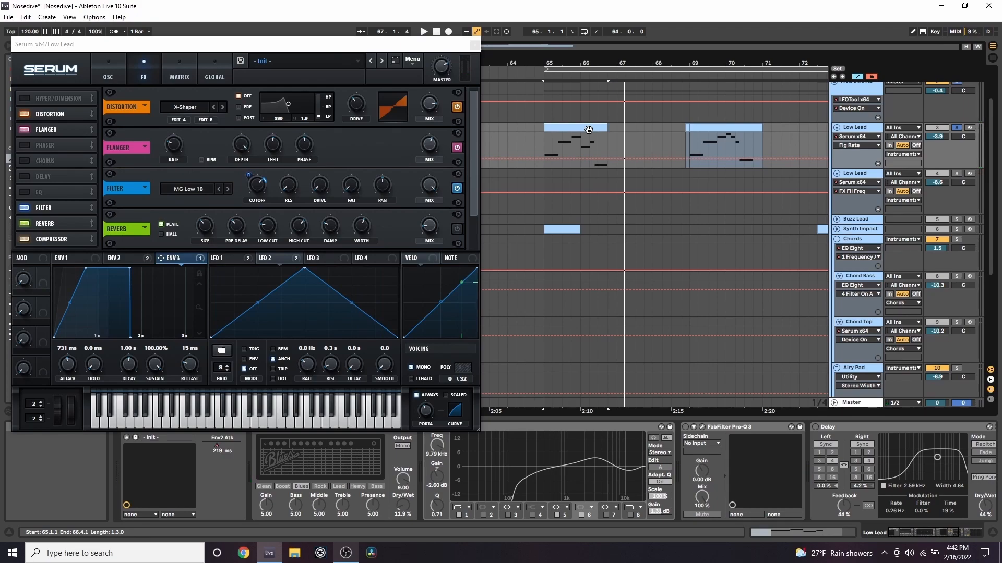
# - Enable Serum's plate reverb and play the first Low Lead clip to hear it
pyautogui.click(456, 228)
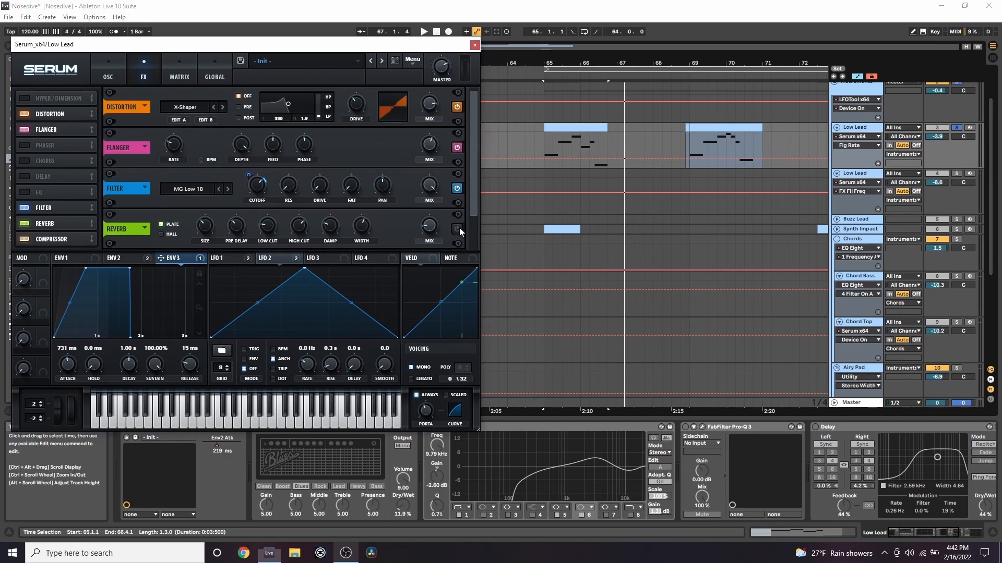
pyautogui.moveTo(474, 215); pyautogui.dragTo(476, 239)
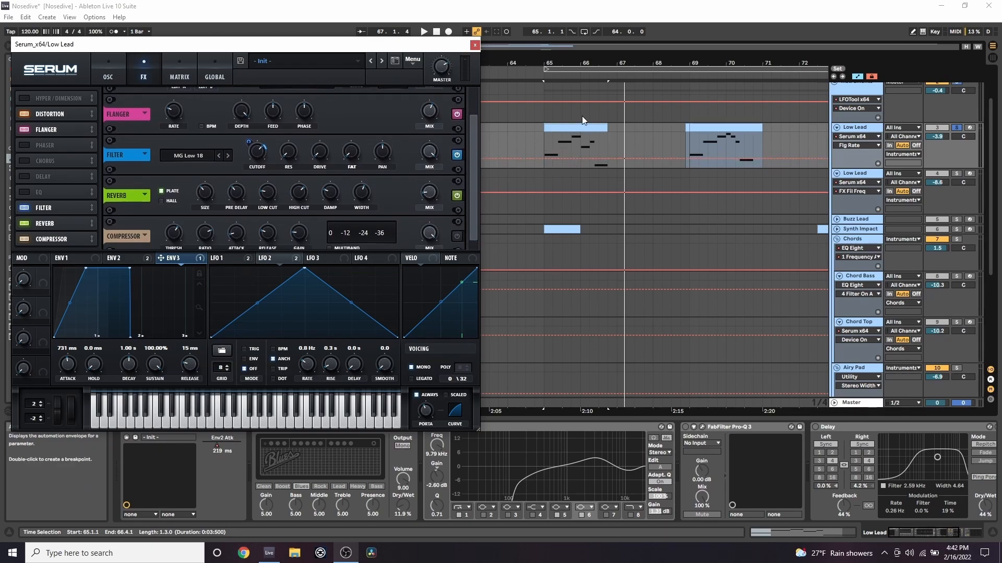
pyautogui.press('space')
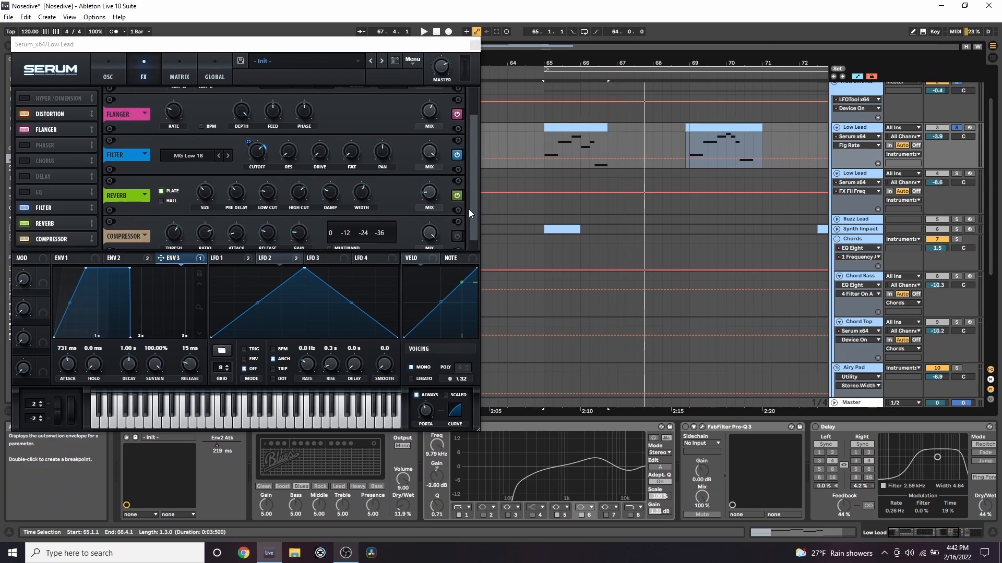
# - Enable Serum's compressor and play the first Low Lead clip through the complete effects chain
pyautogui.scroll(-1, 469, 209)
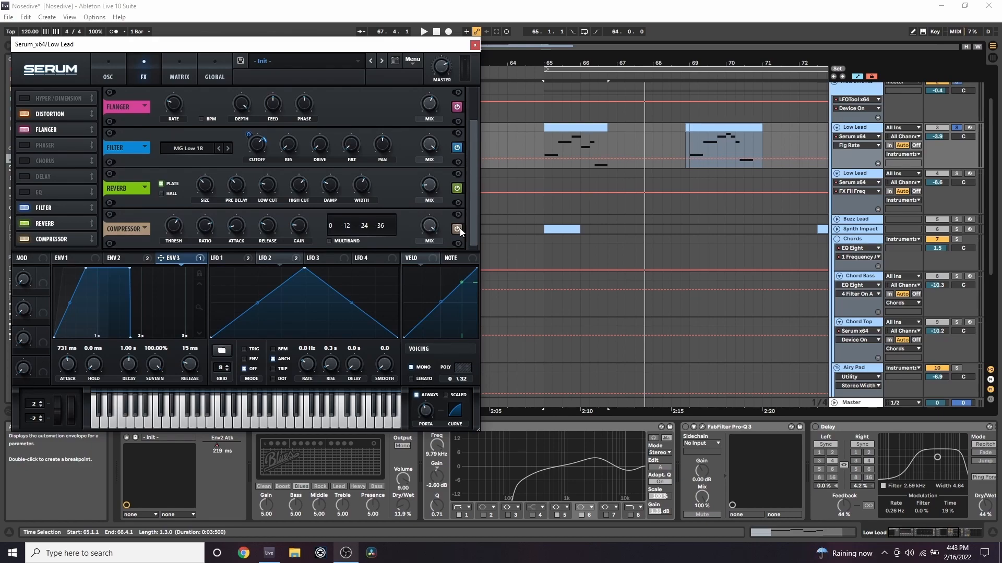
pyautogui.press('space')
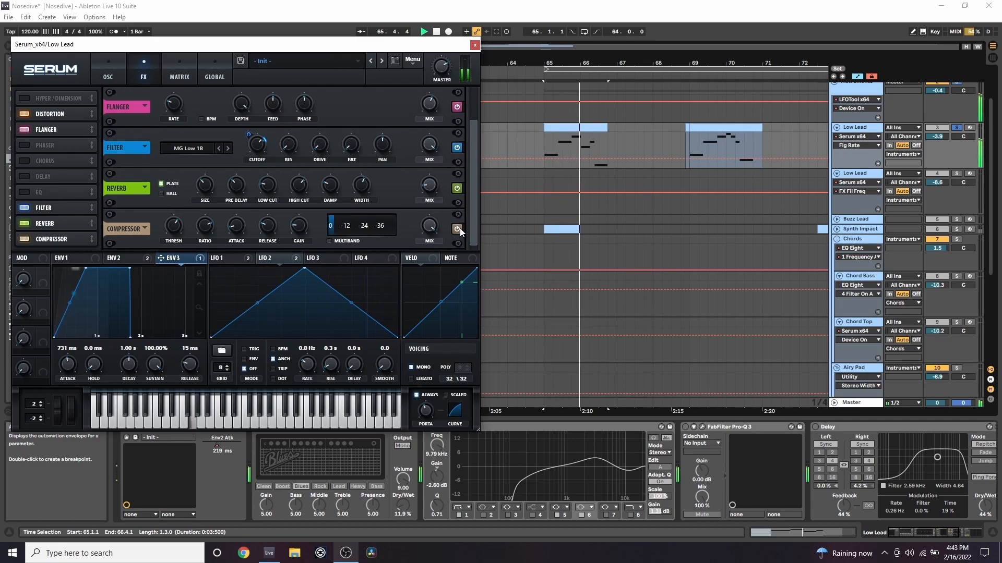
pyautogui.press('space')
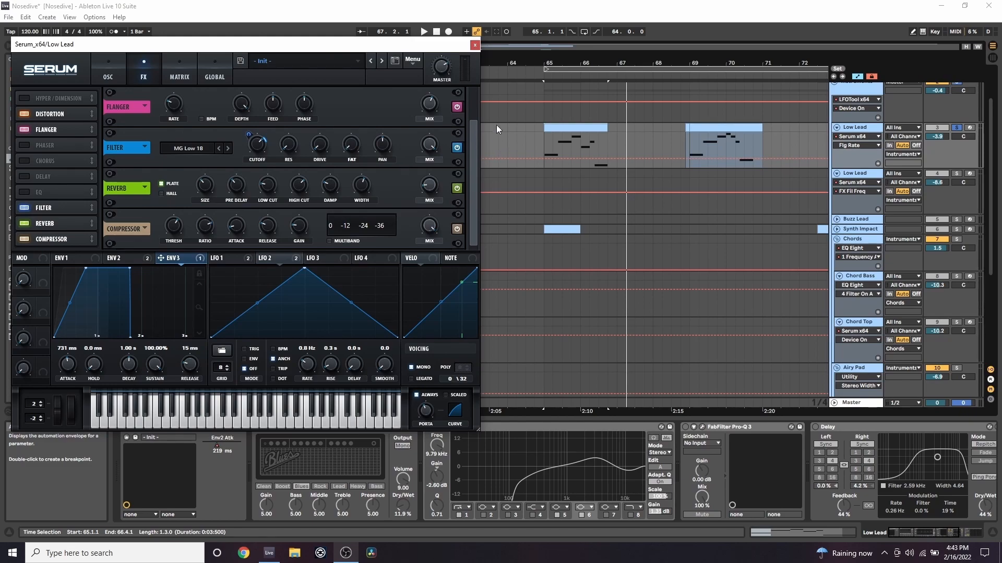
# - Close the Serum window and enable the Amp device on the soloed Low Lead track
pyautogui.click(475, 45)
pyautogui.click(258, 428)
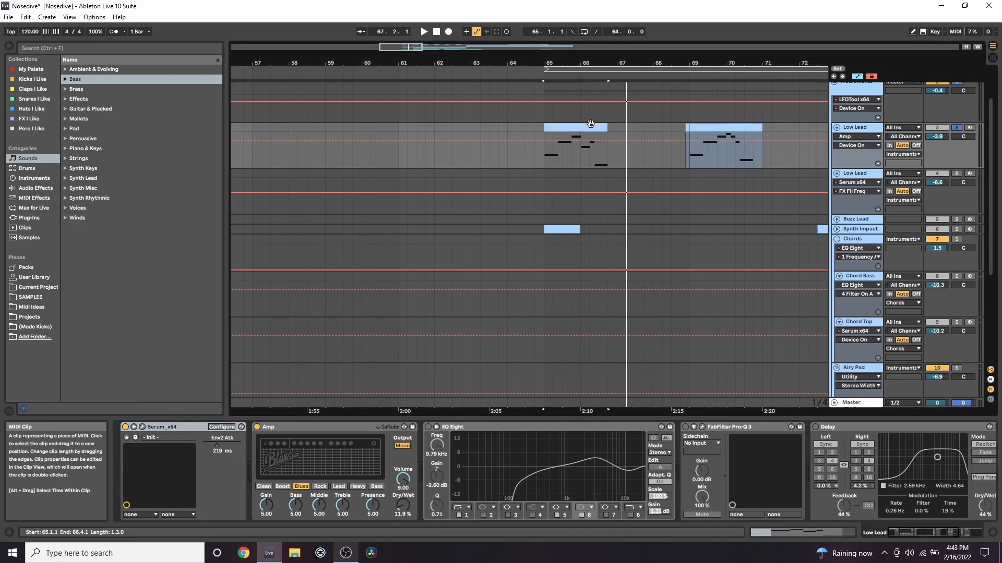
# - Play the first Low Lead clip with the Amp device on and bypassed to compare the sound
pyautogui.press('space')
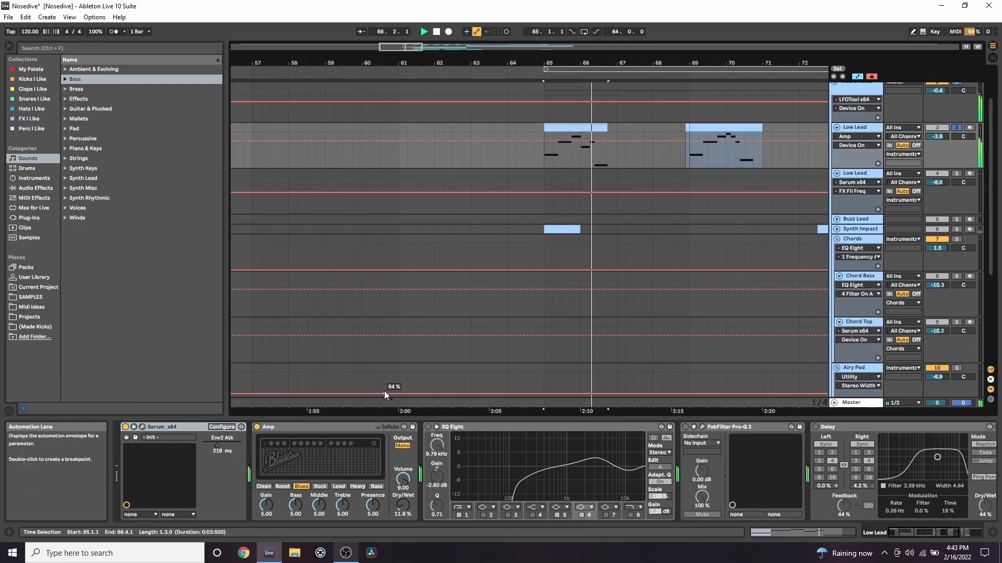
pyautogui.press('space')
pyautogui.click(257, 427)
pyautogui.press('space')
pyautogui.click(257, 430)
pyautogui.press('space')
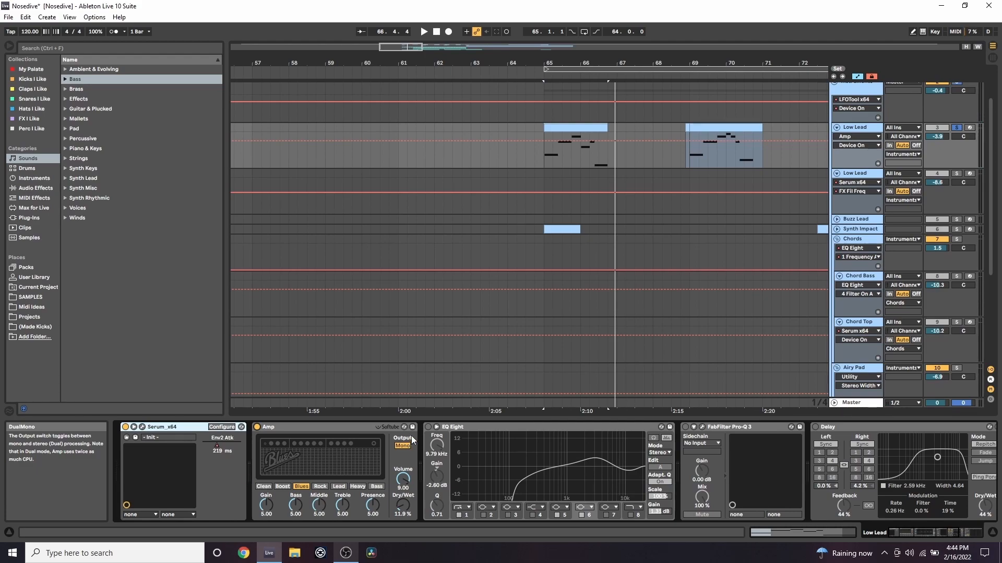
# - Enable EQ Eight on the Low Lead track and play the first clip through it
pyautogui.click(437, 445)
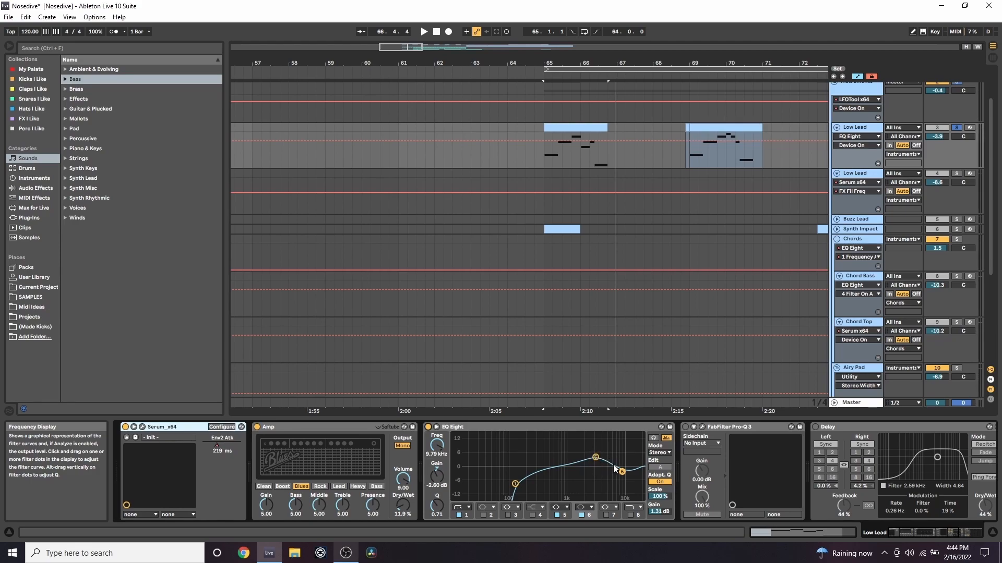
pyautogui.press('space')
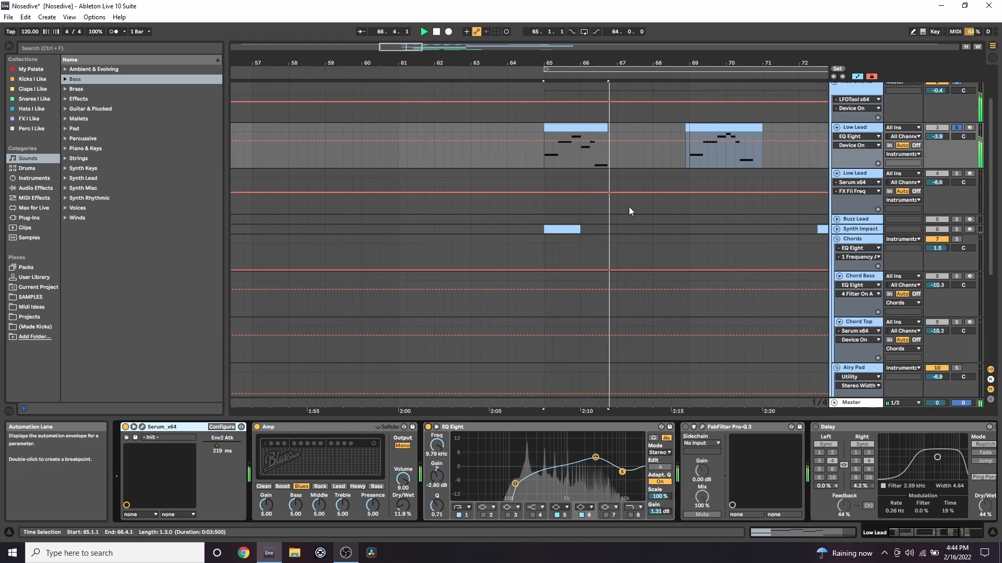
pyautogui.press('space')
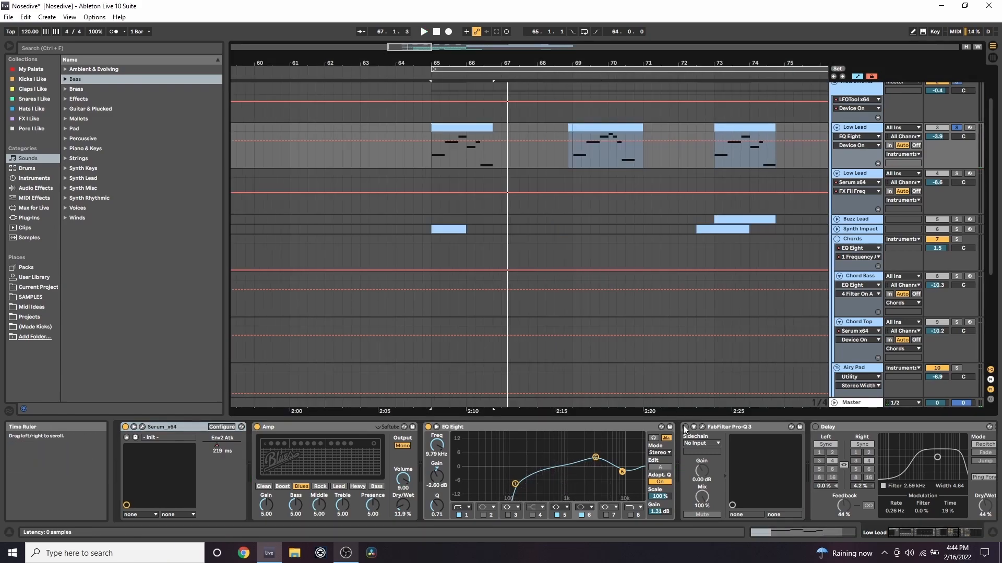
# - Enable FabFilter Pro-Q 3 on the Low Lead track, show its window and play the second clip
pyautogui.click(686, 427)
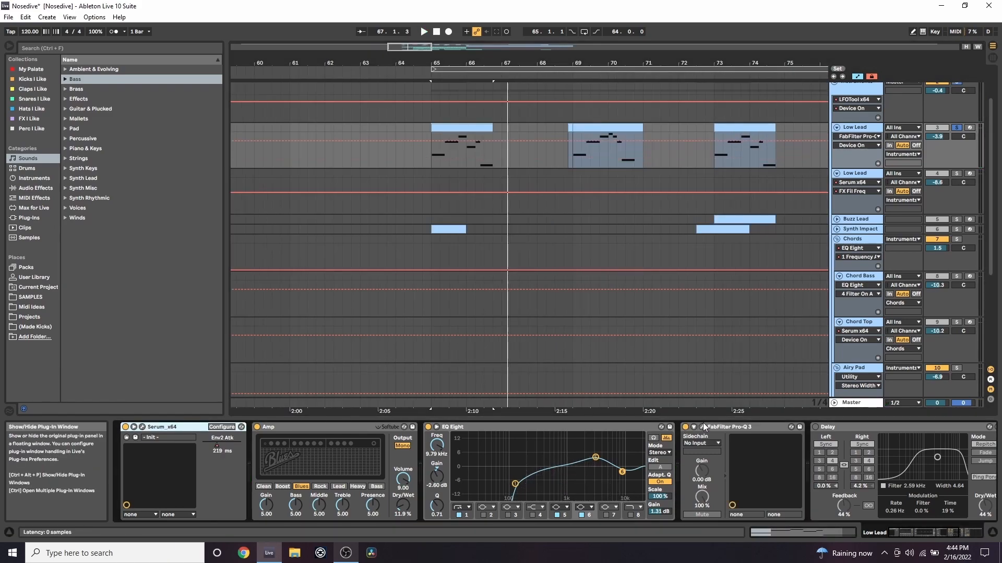
pyautogui.click(703, 427)
pyautogui.moveTo(319, 188); pyautogui.dragTo(254, 119)
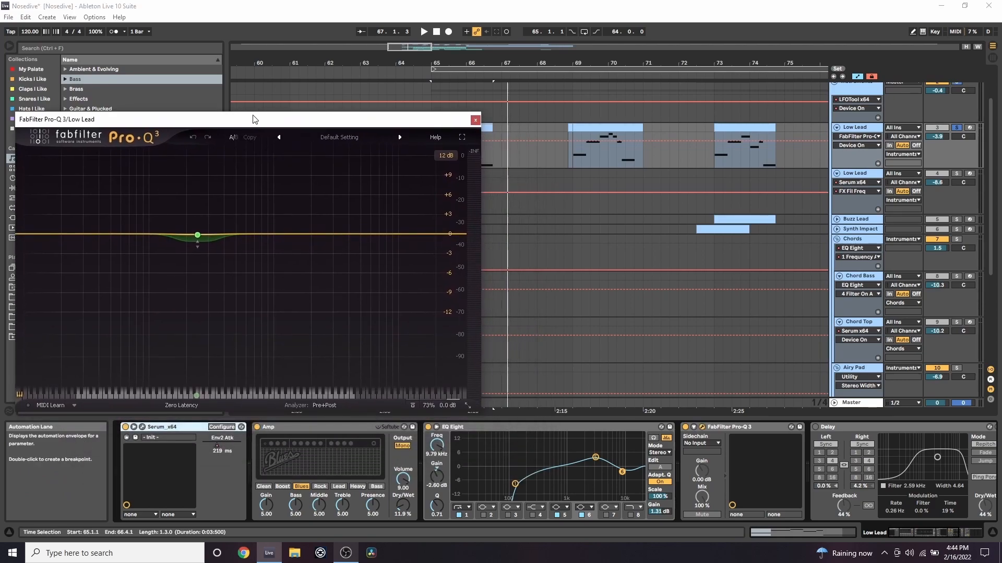
pyautogui.click(584, 122)
pyautogui.press('space')
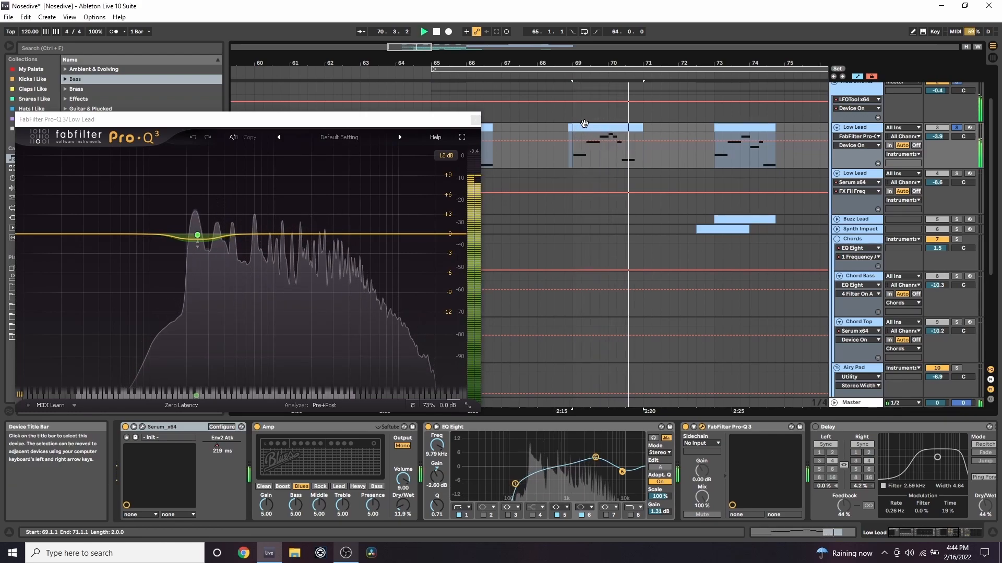
pyautogui.press('space')
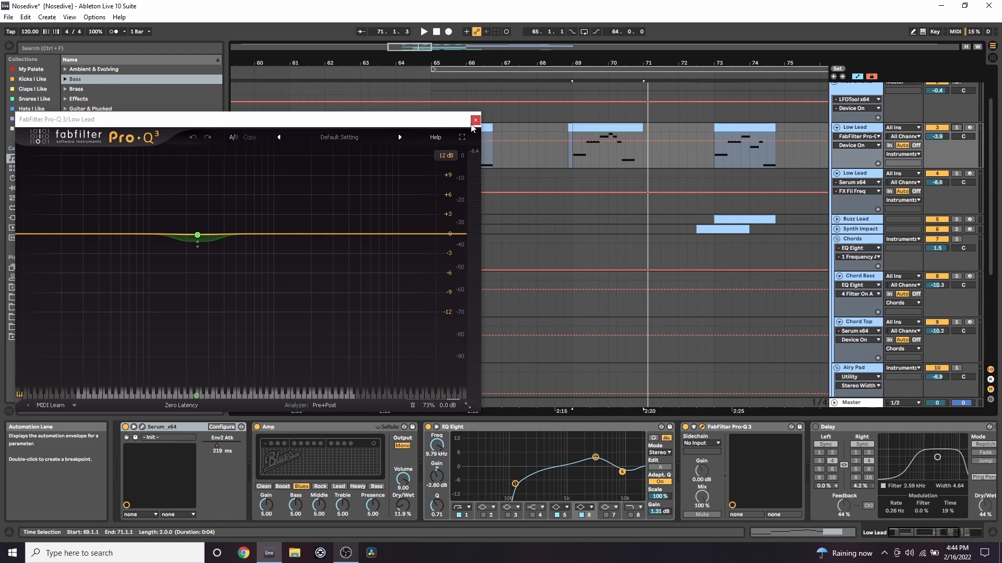
# - Compare the second Low Lead clip with and without Pro-Q 3 in the full mix, close its window and solo the track again
pyautogui.press('space')
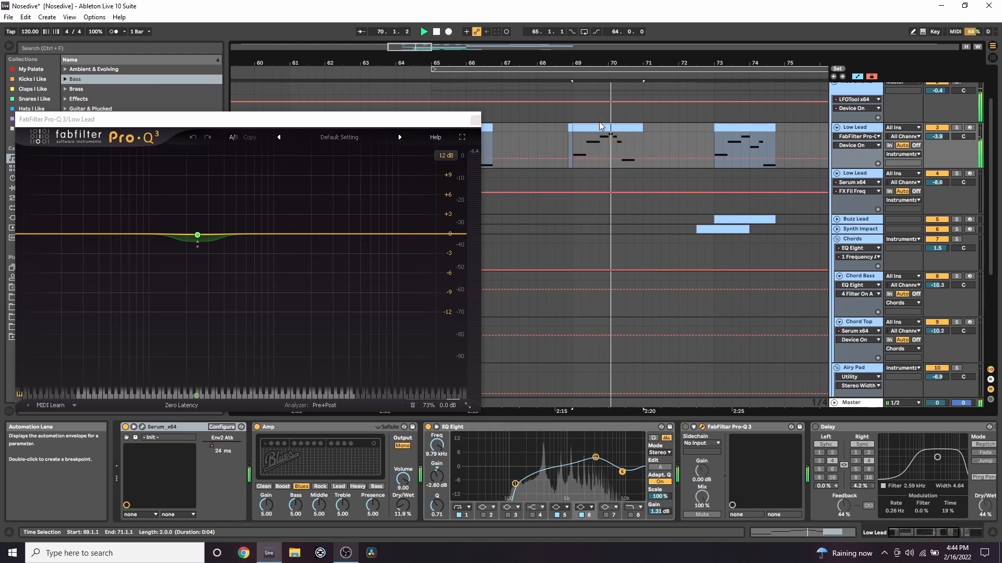
pyautogui.click(685, 427)
pyautogui.press('space')
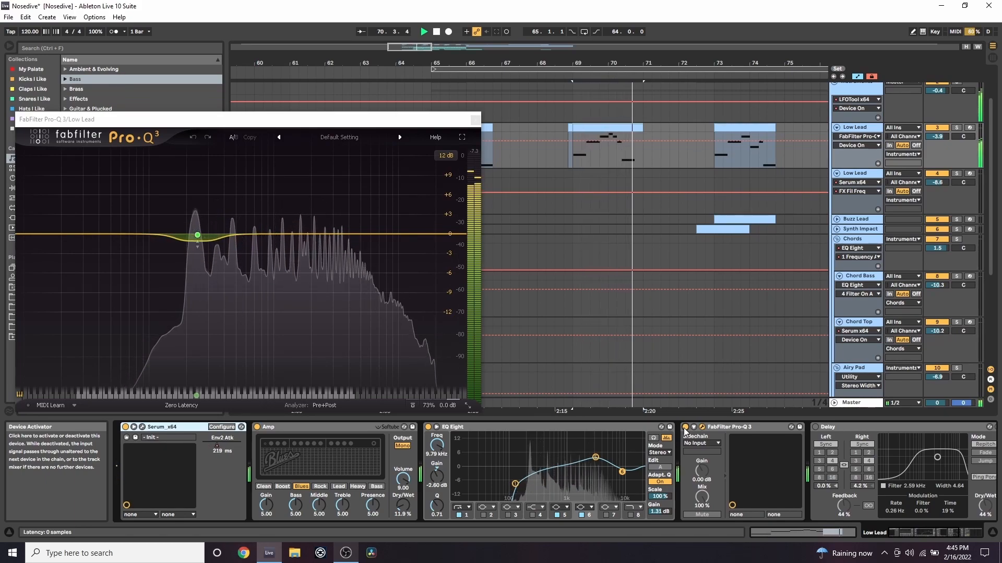
pyautogui.press('space')
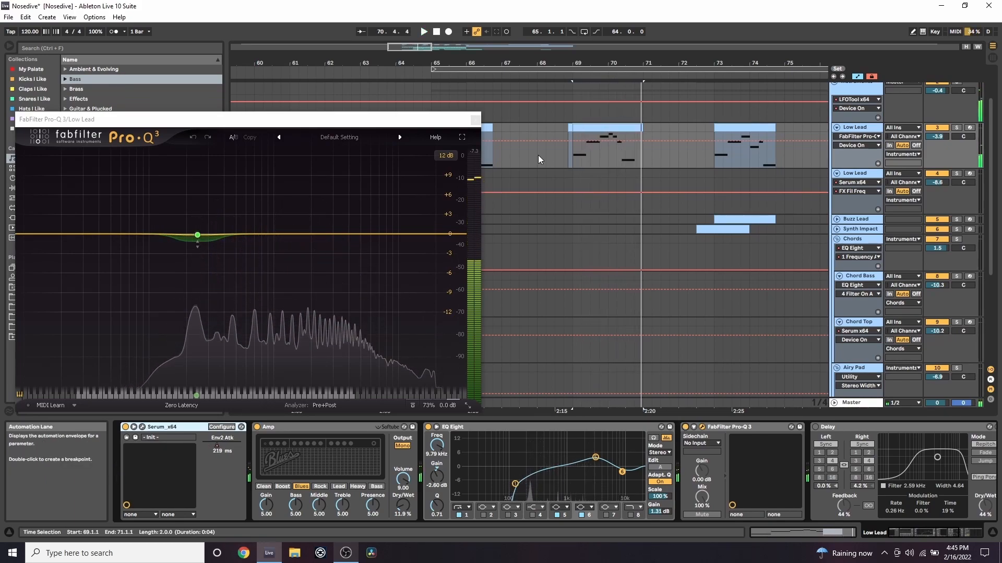
pyautogui.click(474, 120)
pyautogui.click(958, 128)
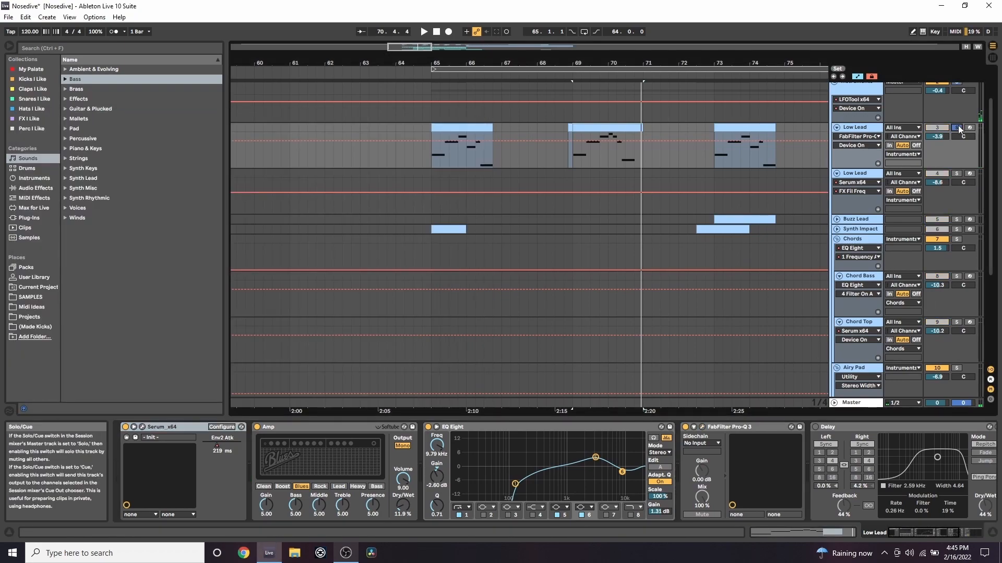
# - Enable the Delay device on the Low Lead track and play the second clip through it
pyautogui.click(836, 127)
pyautogui.click(956, 532)
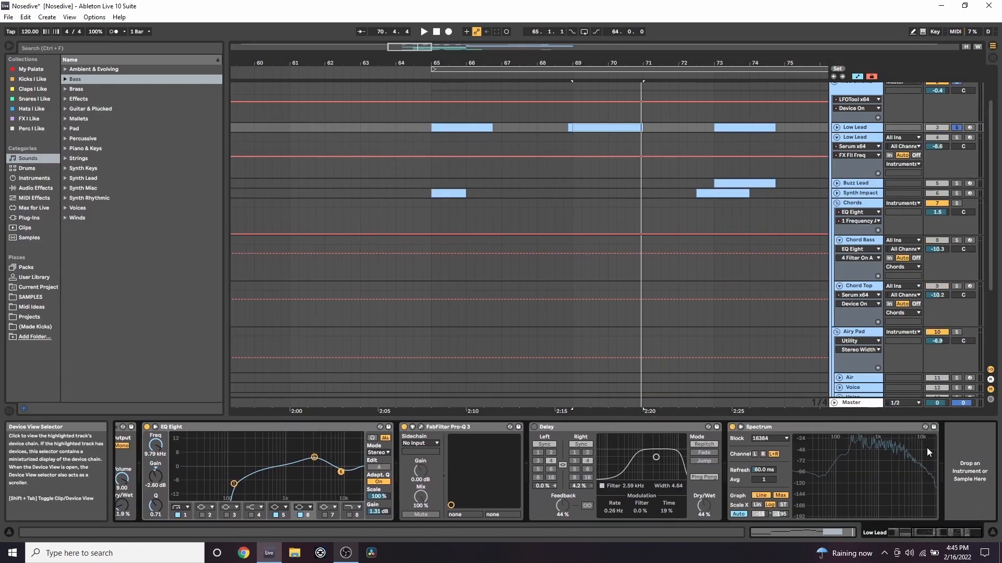
pyautogui.click(836, 127)
pyautogui.click(535, 428)
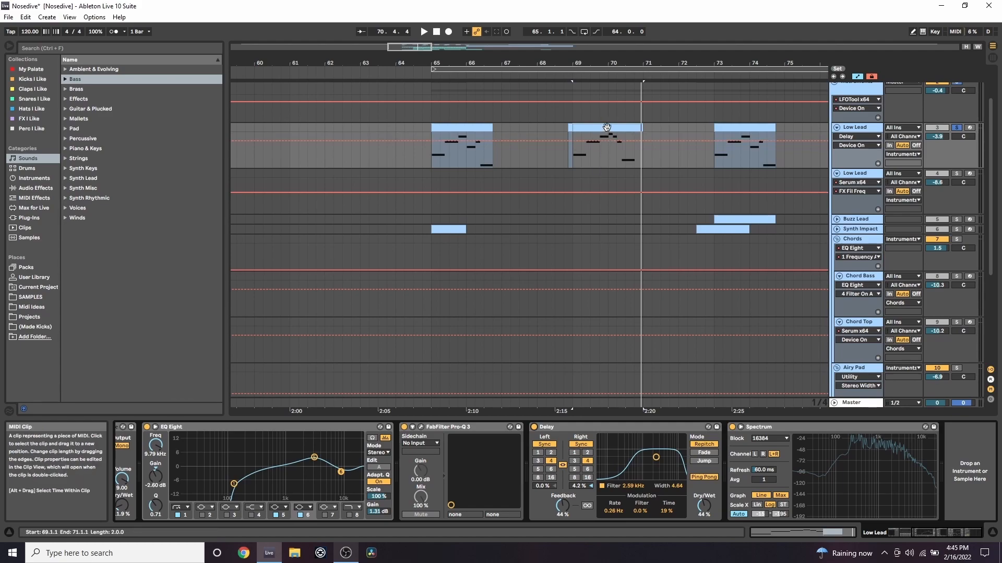
pyautogui.press('space')
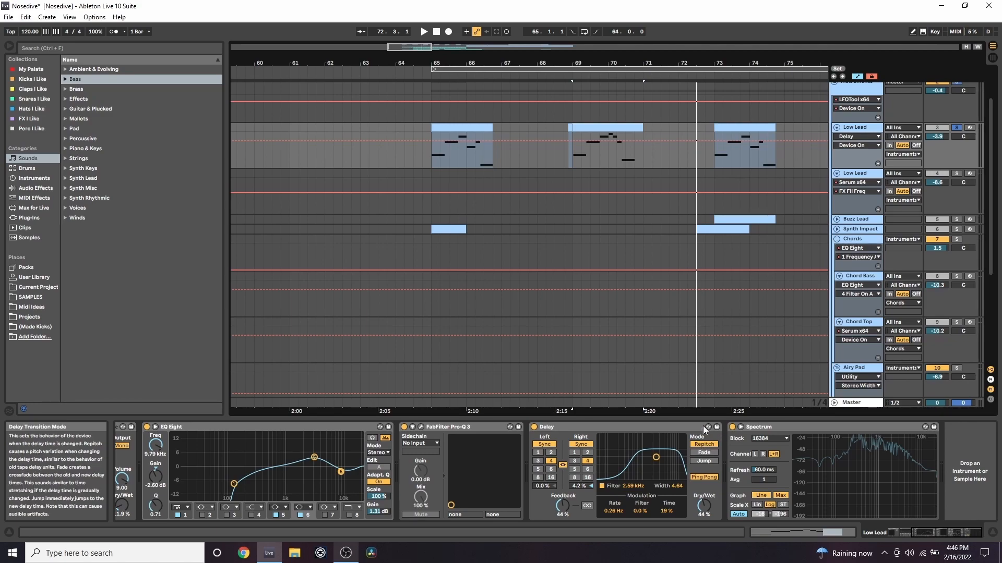
# - Try resetting the Delay's Time modulation and play the second Low Lead clip without it
pyautogui.click(666, 511)
pyautogui.press('Delete')
pyautogui.click(612, 129)
pyautogui.press('space')
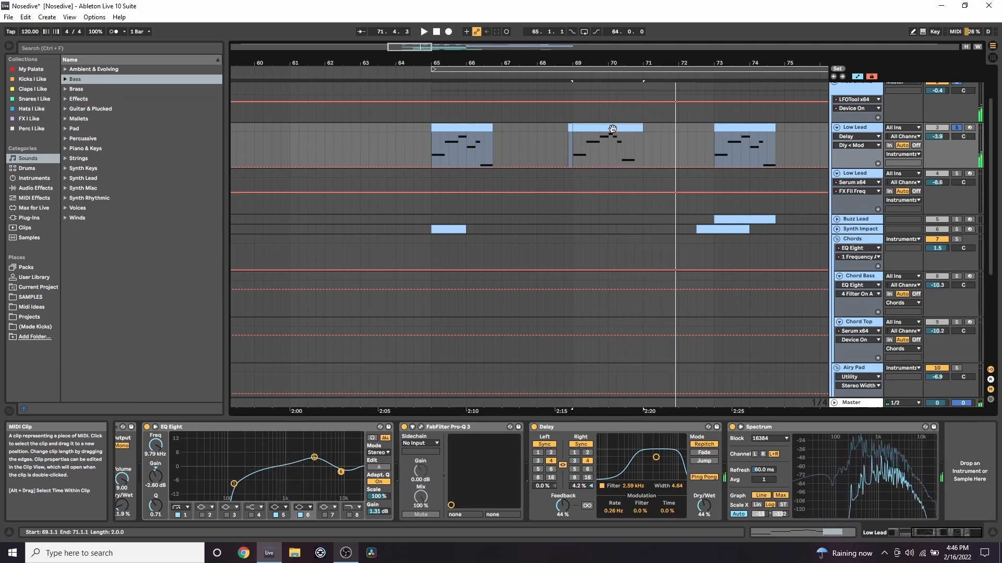
# - Undo the Delay's Time modulation reset and replay the second Low Lead clip
pyautogui.hotkey('ctrl', 'z')
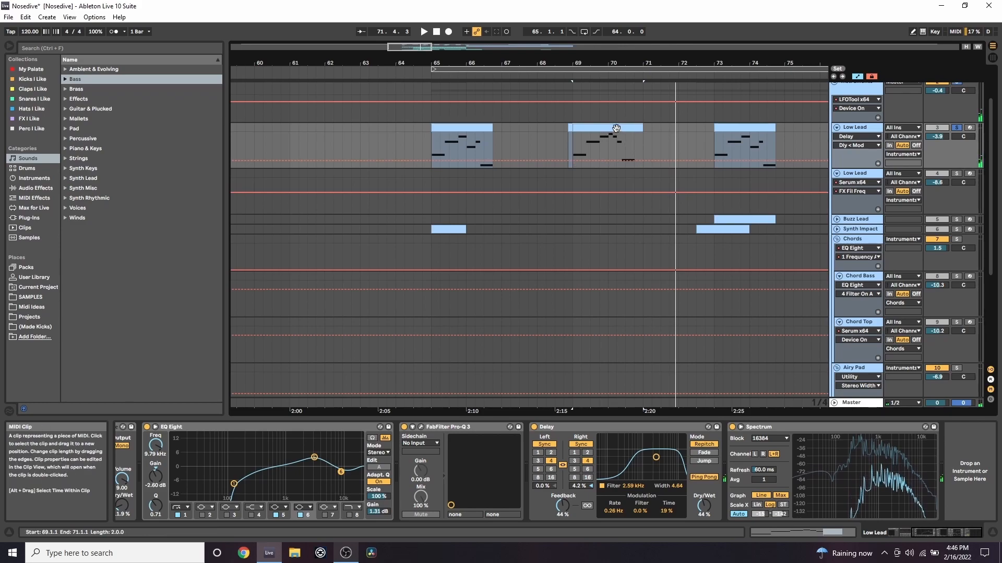
pyautogui.press('space')
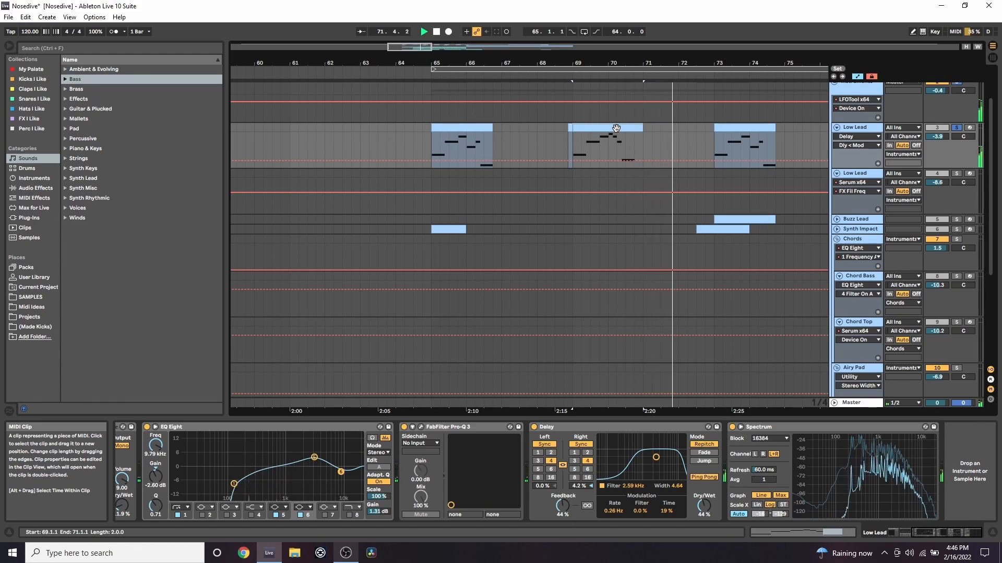
pyautogui.press('space')
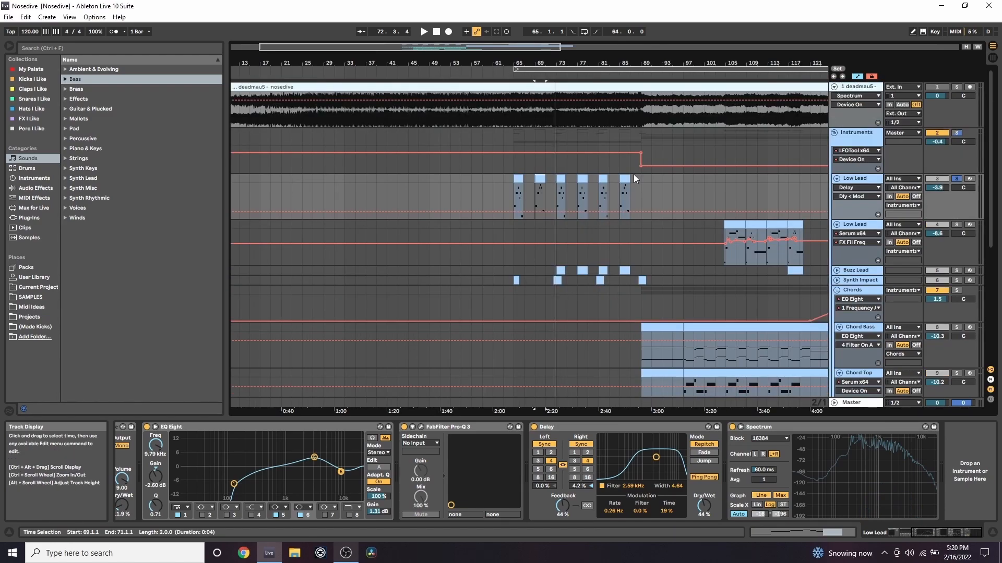
# - Reopen the Low Lead's Serum window, examine its portamento control and close the window
pyautogui.click(536, 63)
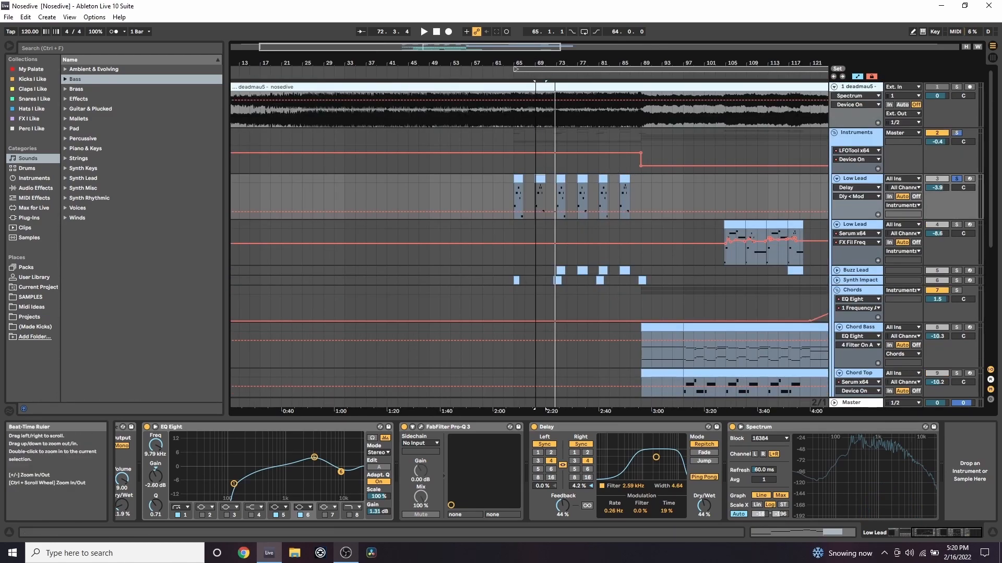
pyautogui.moveTo(535, 63); pyautogui.dragTo(534, 105)
pyautogui.moveTo(918, 532); pyautogui.dragTo(884, 537)
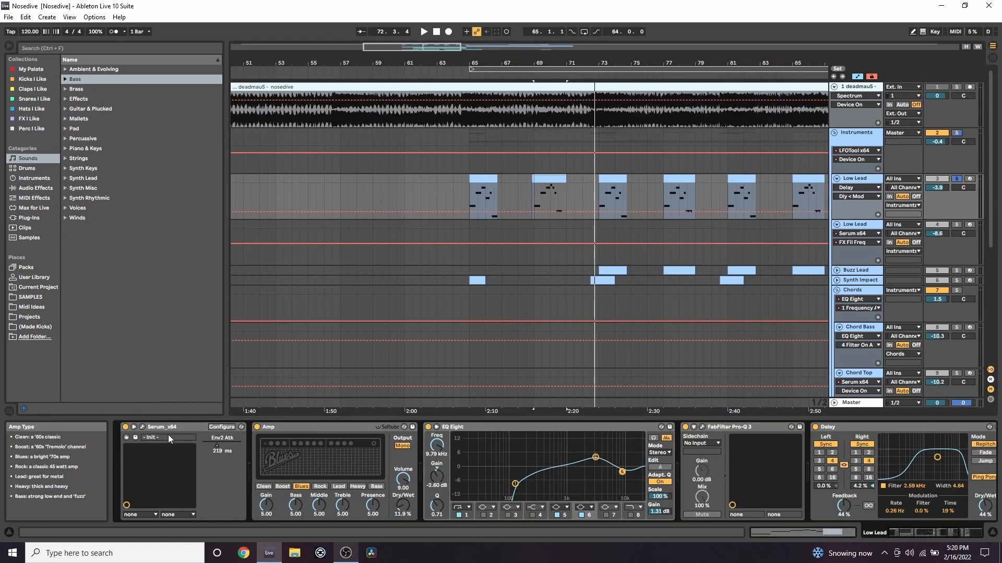
pyautogui.click(142, 427)
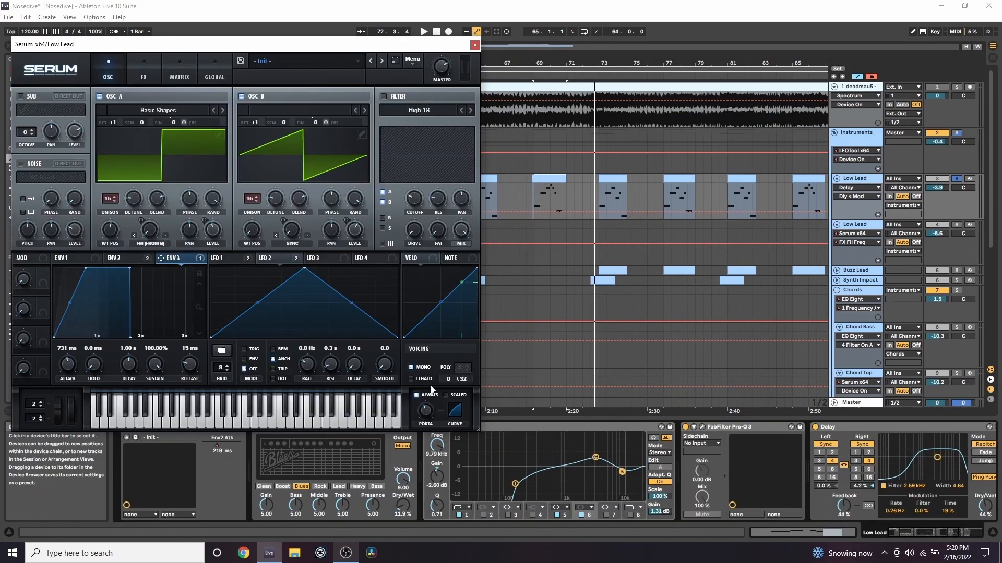
pyautogui.click(423, 412)
pyautogui.click(475, 45)
# - Collapse the first Low Lead track, solo and expand the Buzz Lead track and play its first clip
pyautogui.moveTo(548, 63); pyautogui.dragTo(435, 13)
pyautogui.click(836, 178)
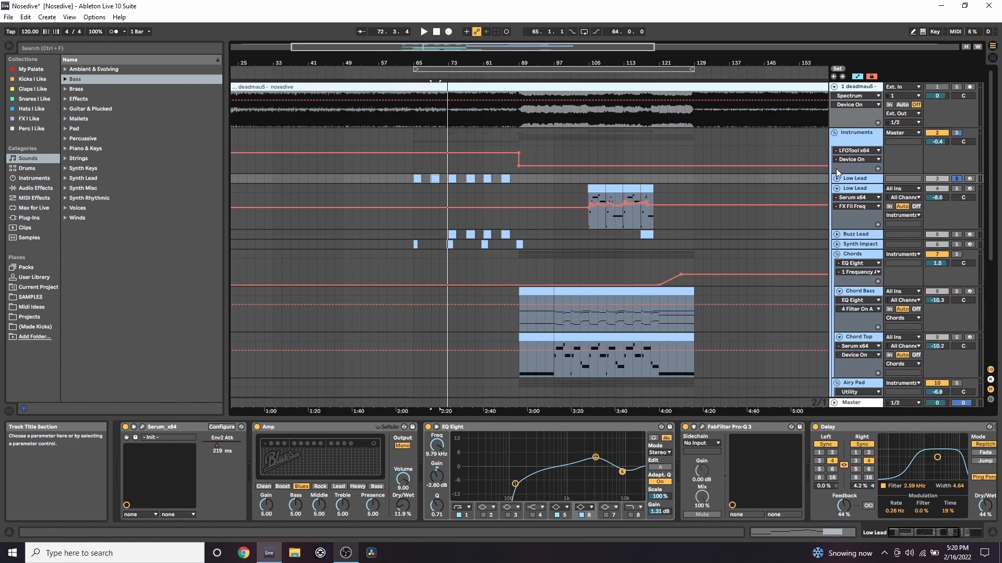
pyautogui.click(956, 234)
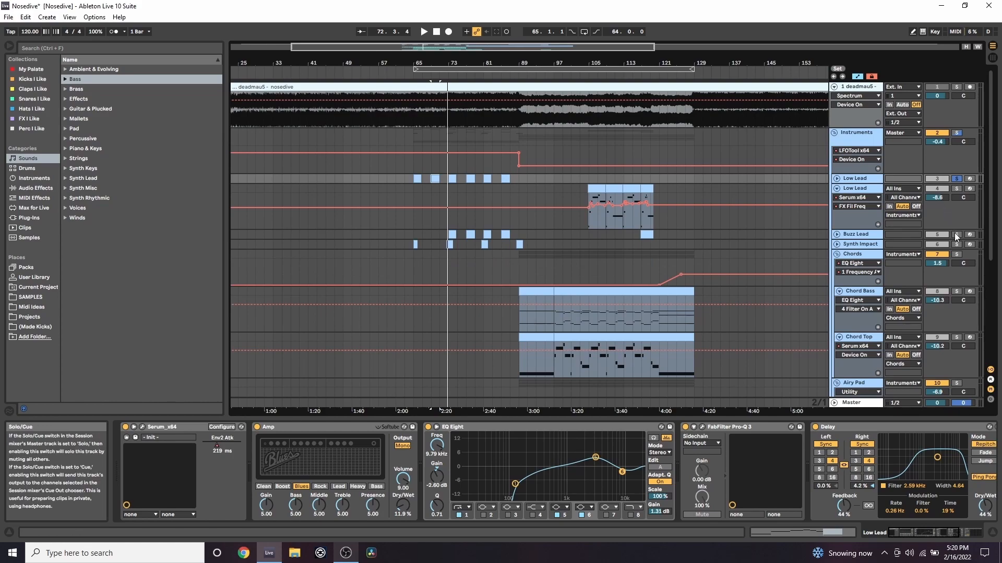
pyautogui.click(836, 235)
pyautogui.click(451, 235)
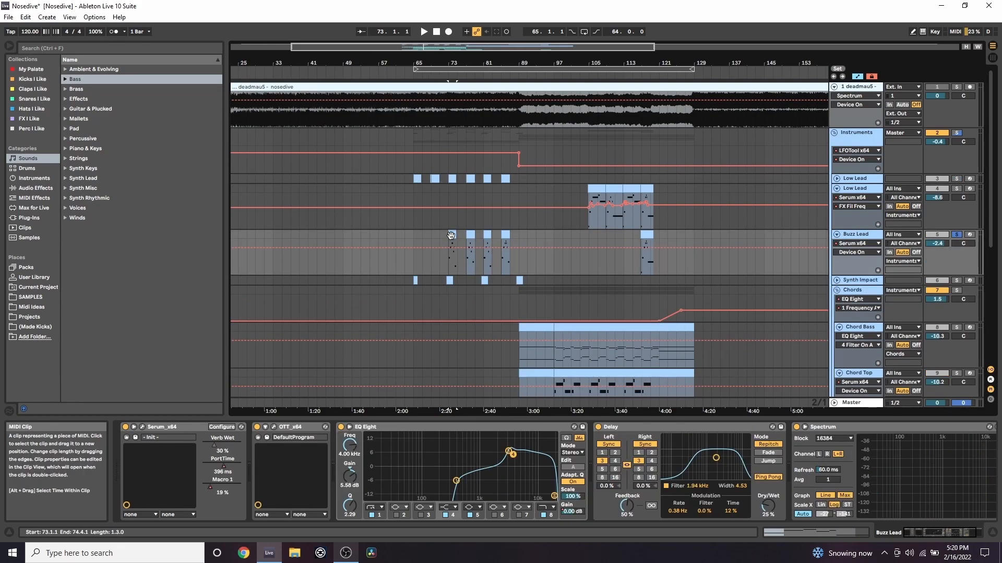
pyautogui.press('space')
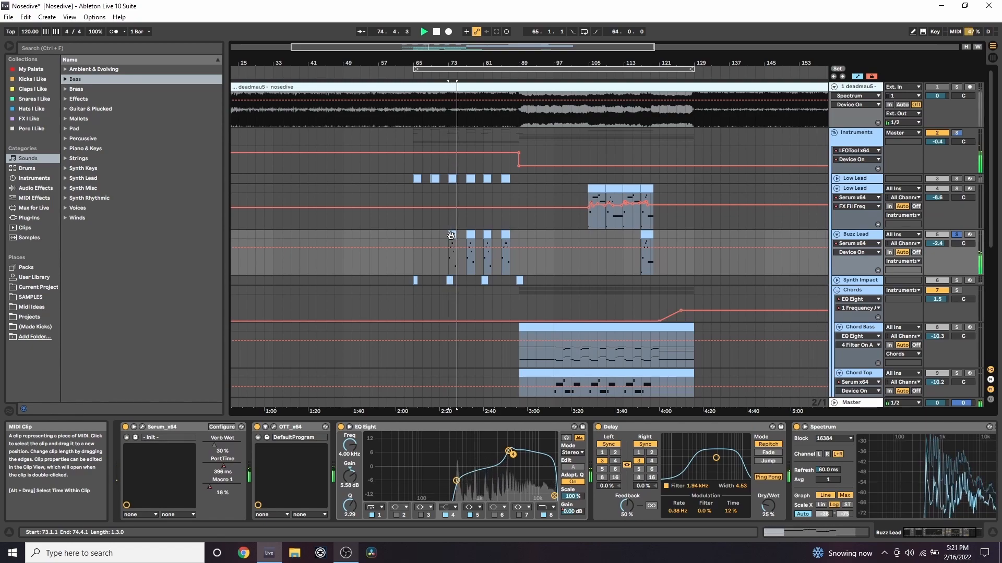
pyautogui.press('space')
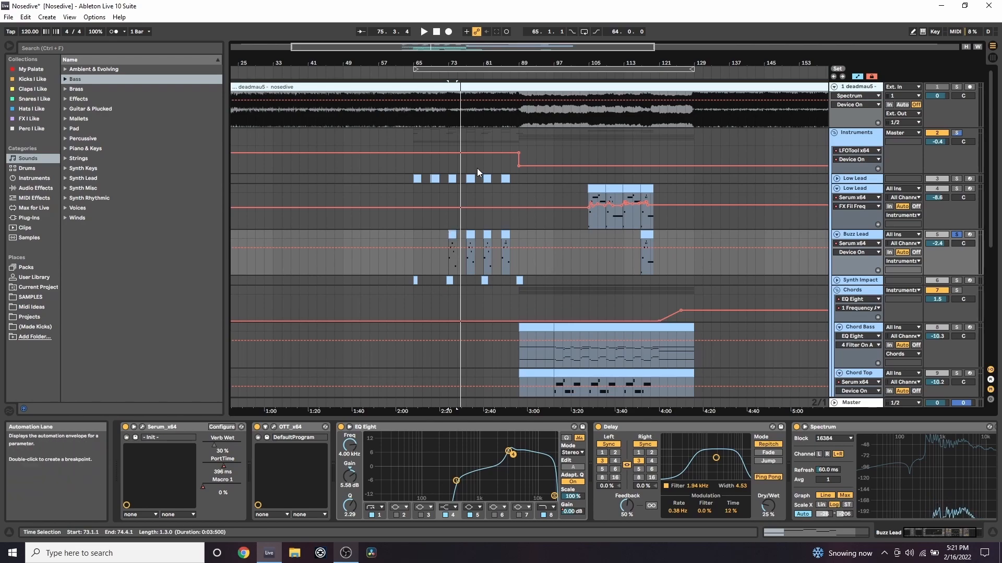
# - Open Serum on the Buzz Lead track and place its window beside the enlarged view of the first clip
pyautogui.moveTo(451, 62); pyautogui.dragTo(452, 117)
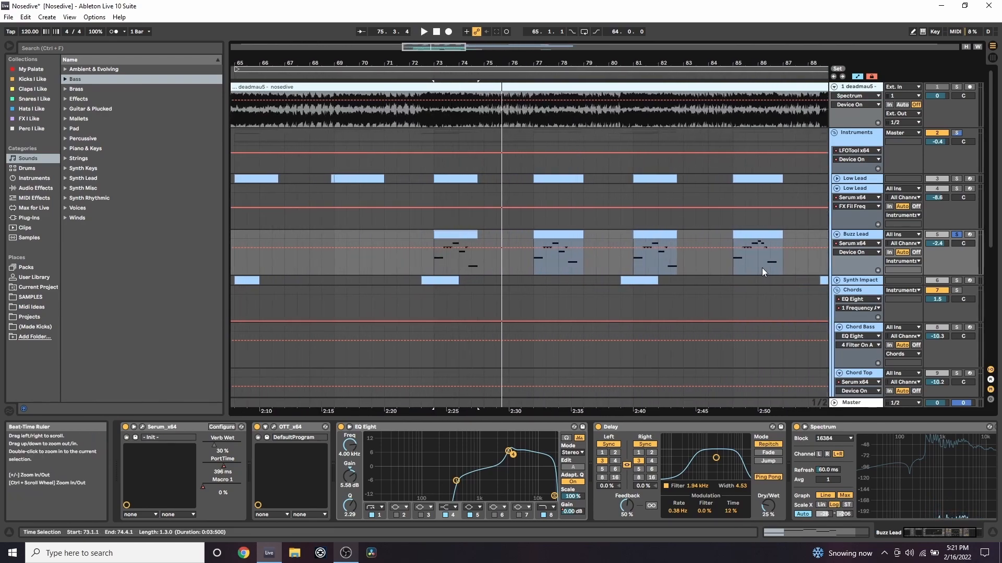
pyautogui.moveTo(913, 529)
pyautogui.mouseDown()
pyautogui.moveTo(948, 533)
pyautogui.moveTo(928, 540)
pyautogui.mouseUp()
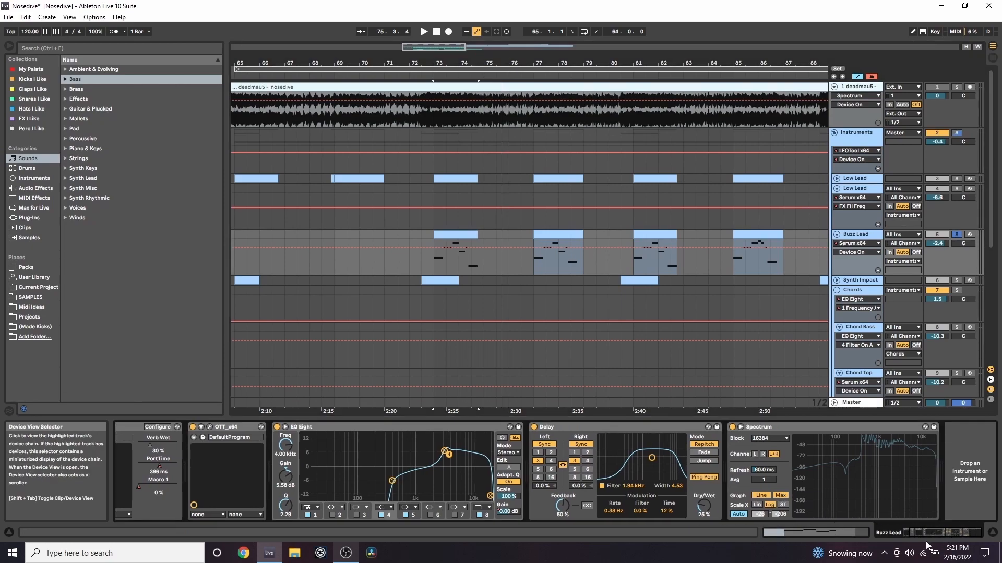
pyautogui.click(142, 427)
pyautogui.moveTo(480, 69); pyautogui.dragTo(560, 62)
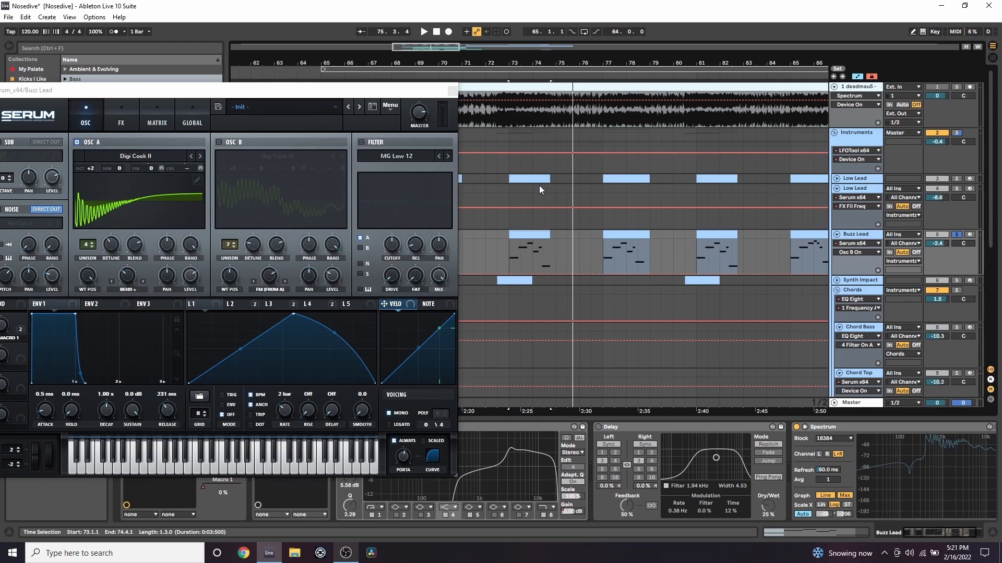
pyautogui.moveTo(415, 90); pyautogui.dragTo(426, 97)
pyautogui.moveTo(505, 63); pyautogui.dragTo(532, 124)
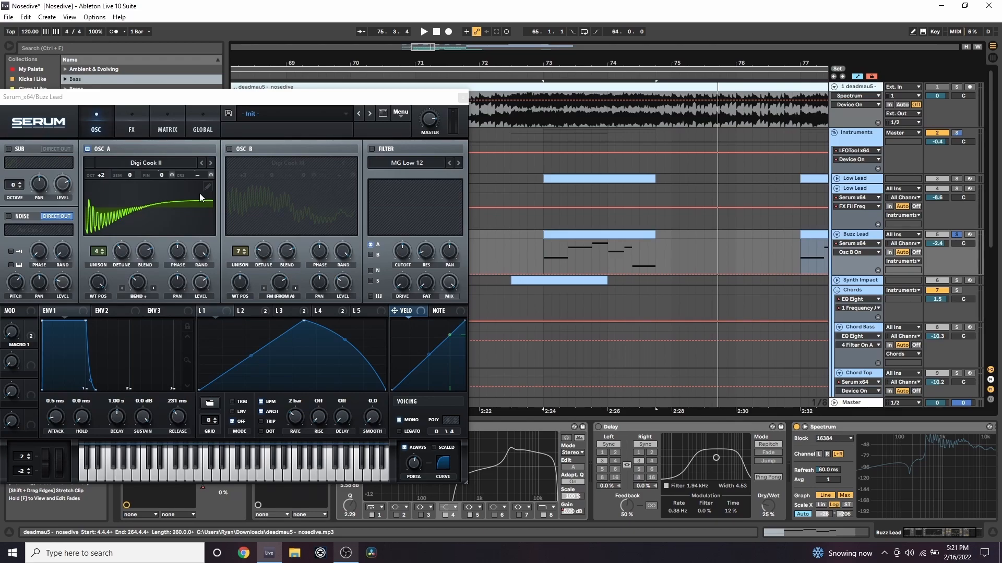
pyautogui.click(916, 532)
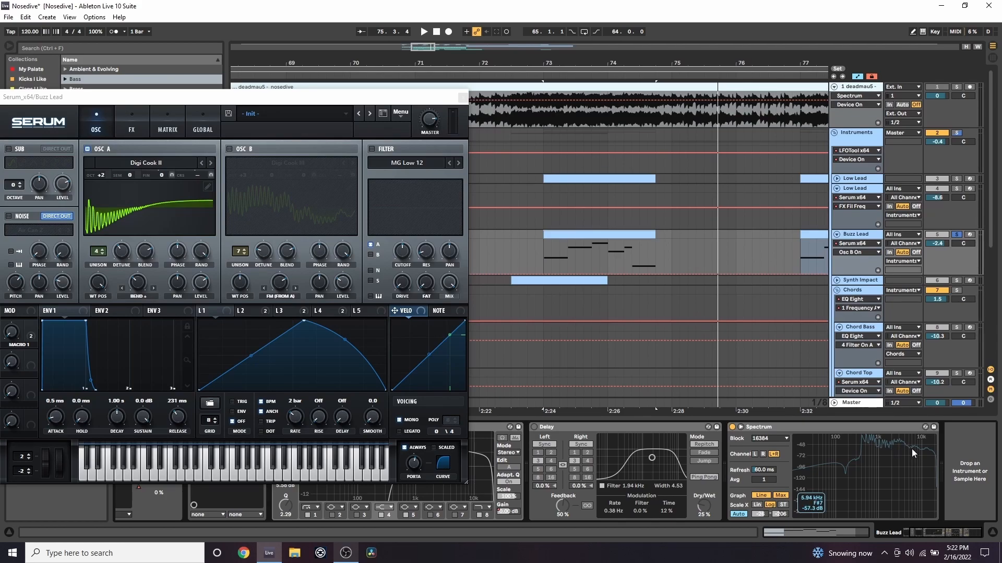
pyautogui.click(931, 533)
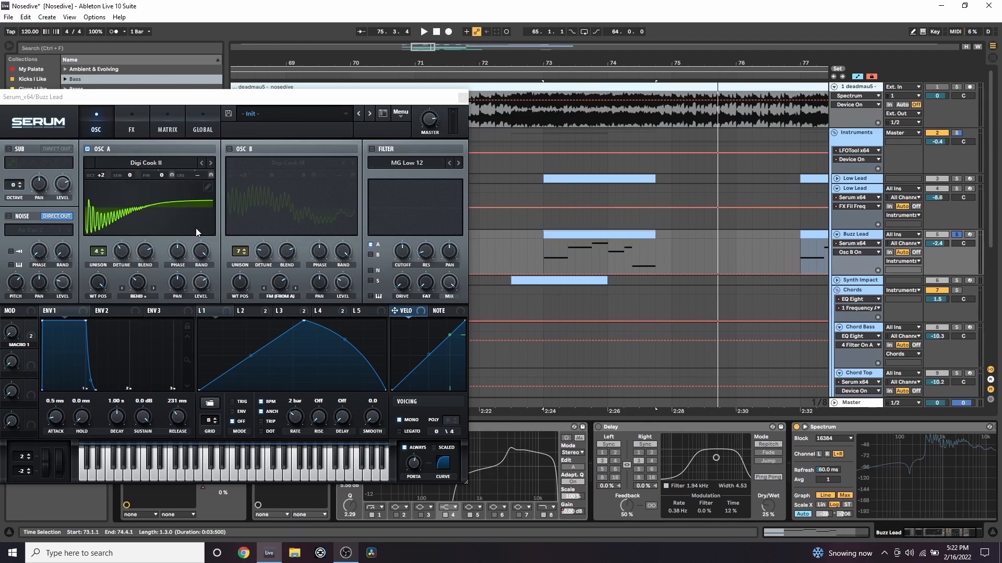
pyautogui.click(150, 297)
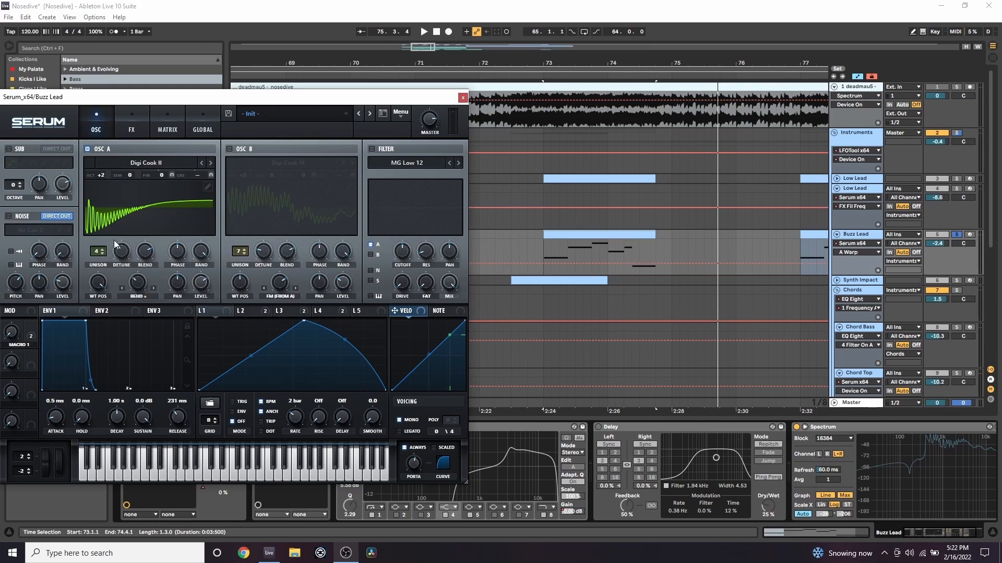
# - Examine the unison detune of Serum's oscillator A and play the first Buzz Lead clip
pyautogui.click(117, 249)
pyautogui.click(555, 235)
pyautogui.press('space')
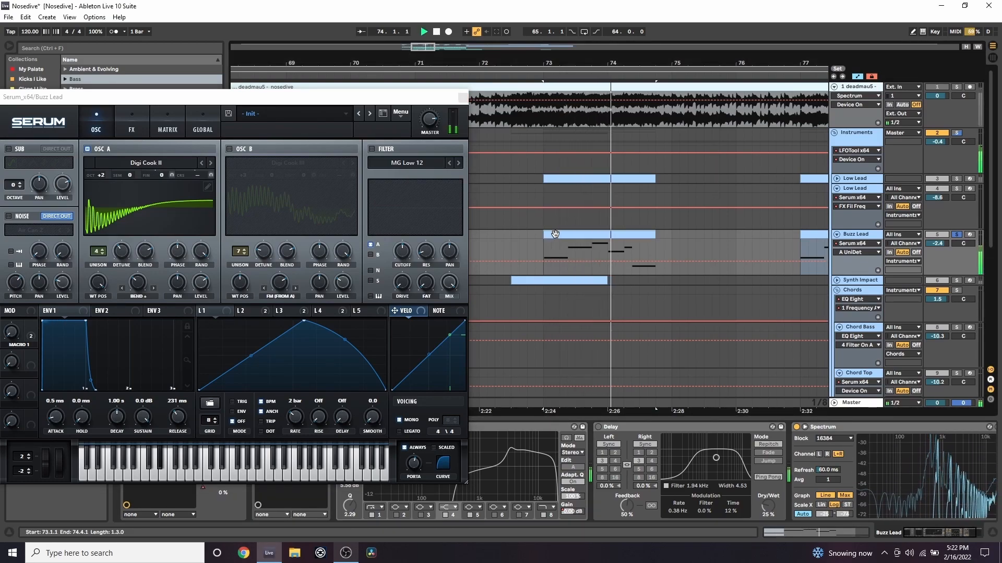
pyautogui.press('space')
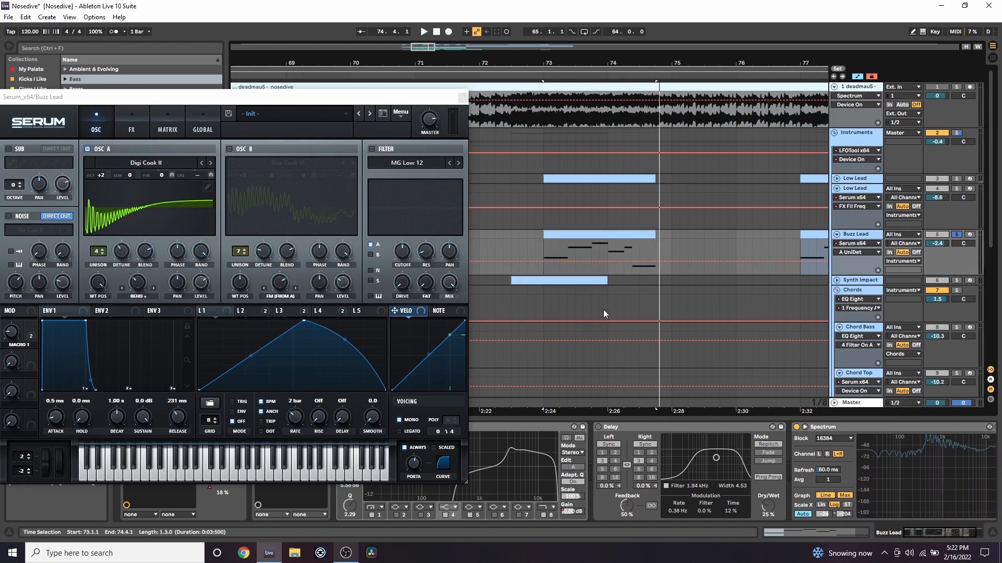
# - Examine the Buzz Lead's portamento time automation and Serum's LFO 2 settings
pyautogui.click(418, 459)
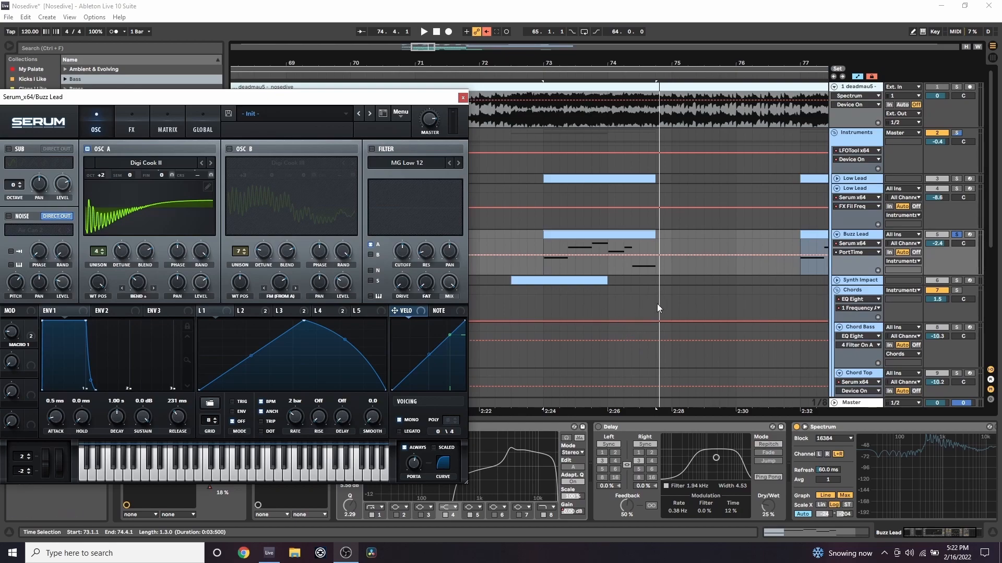
pyautogui.click(657, 262)
pyautogui.click(281, 310)
pyautogui.click(265, 311)
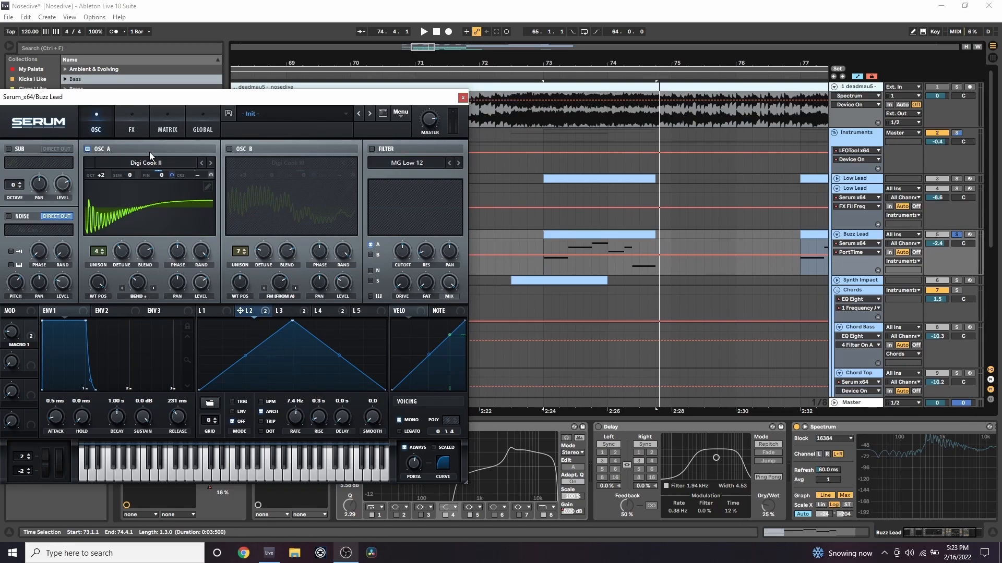
# - Enable Serum's oscillator B, examine its unison detune and FM (From A) warp, and play the first Buzz Lead clip
pyautogui.click(233, 152)
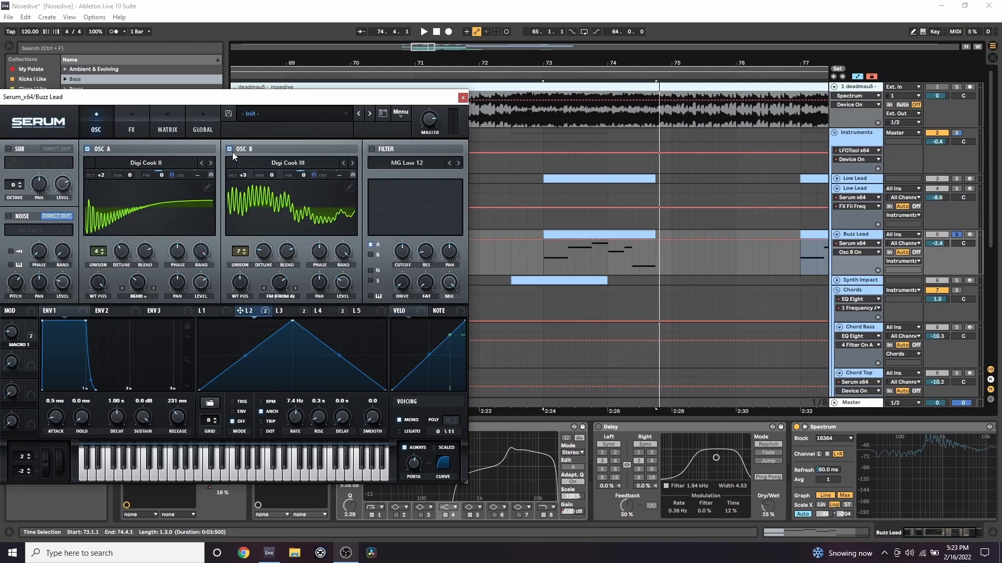
pyautogui.moveTo(240, 102); pyautogui.dragTo(280, 94)
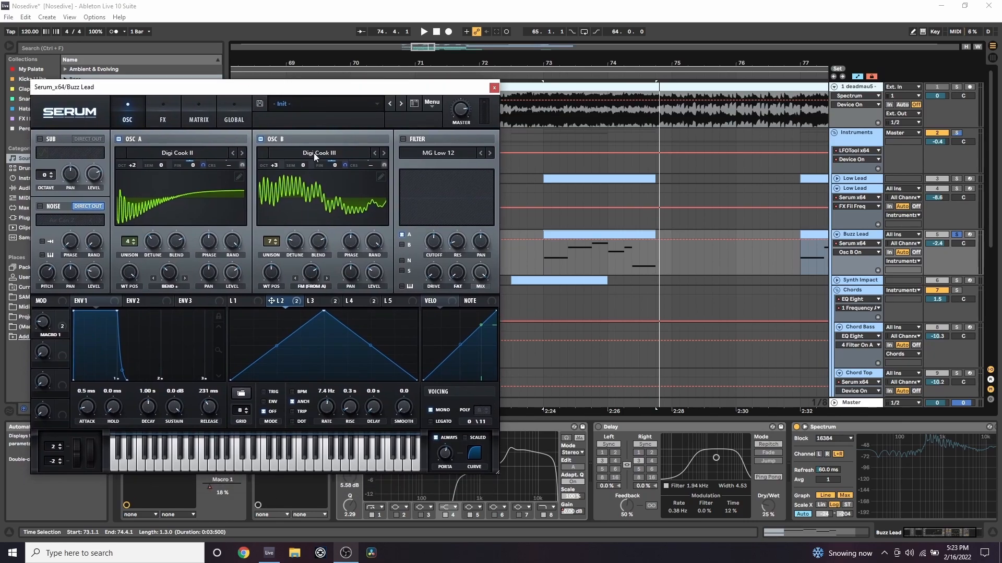
pyautogui.click(290, 240)
pyautogui.click(306, 273)
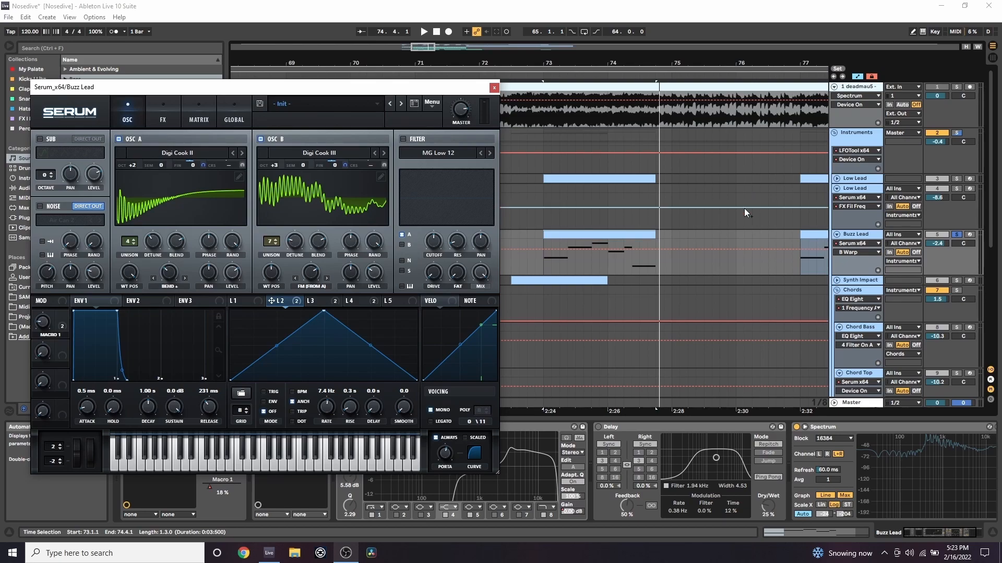
pyautogui.click(609, 233)
pyautogui.press('space')
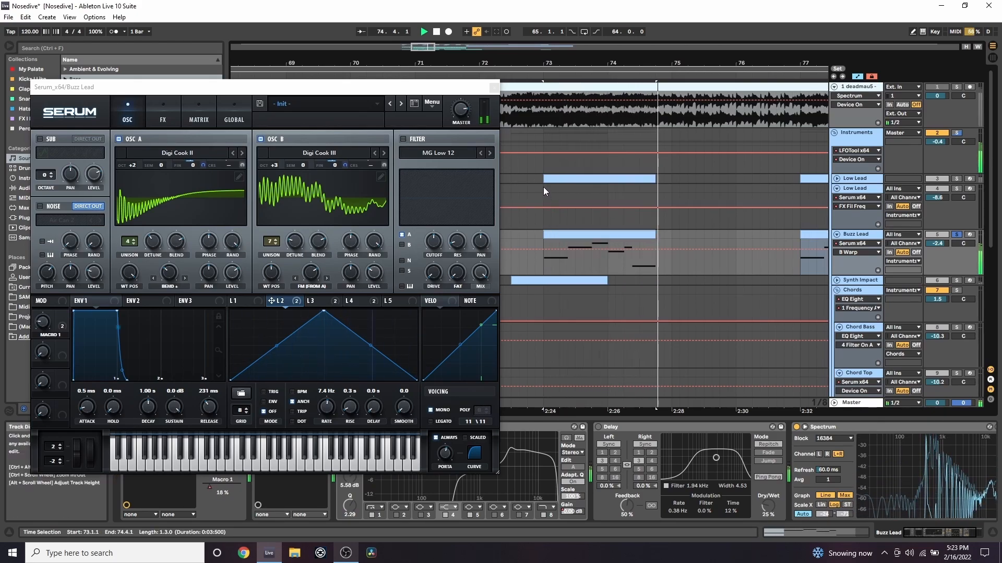
# - Switch oscillator A off and back on, enable the Air Can 2 noise oscillator and play the first clip
pyautogui.click(118, 139)
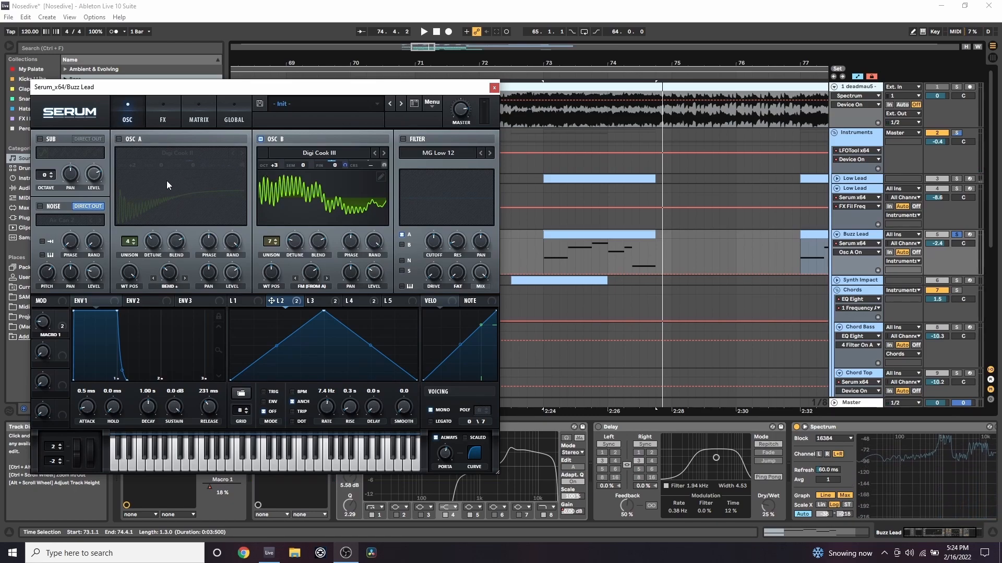
pyautogui.click(128, 141)
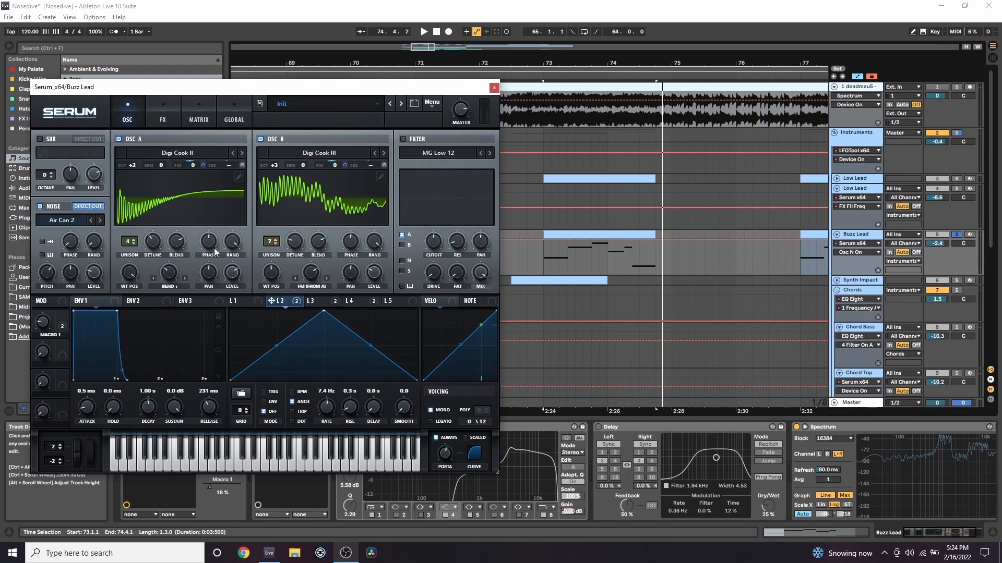
pyautogui.click(550, 234)
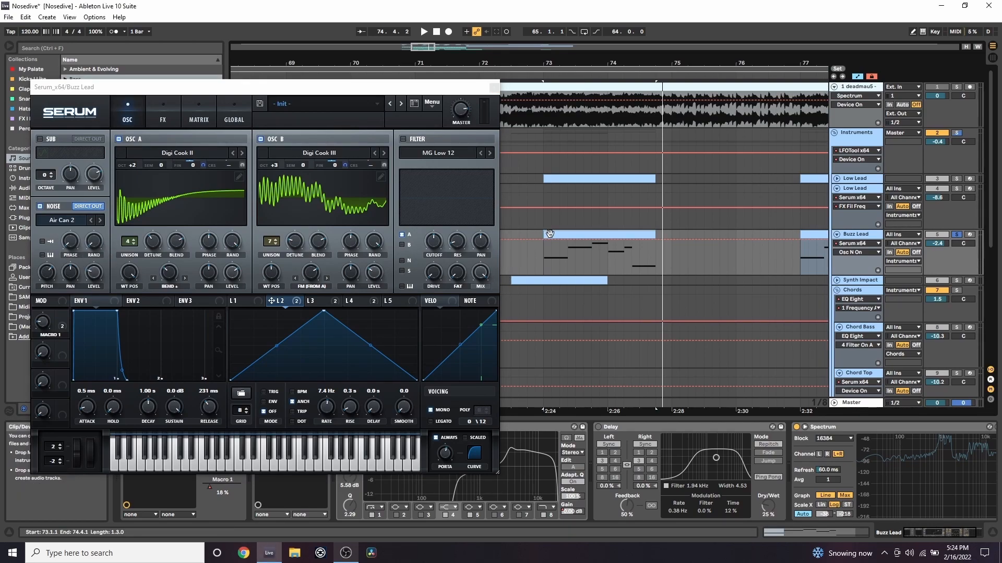
pyautogui.press('space')
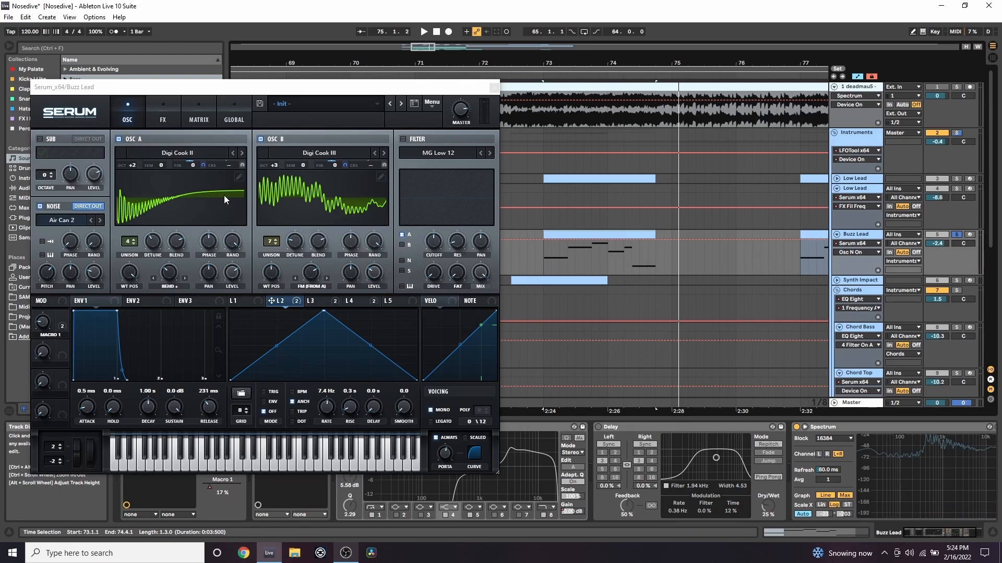
# - Enable the Tube distortion and the phaser in Serum's effects rack
pyautogui.click(165, 110)
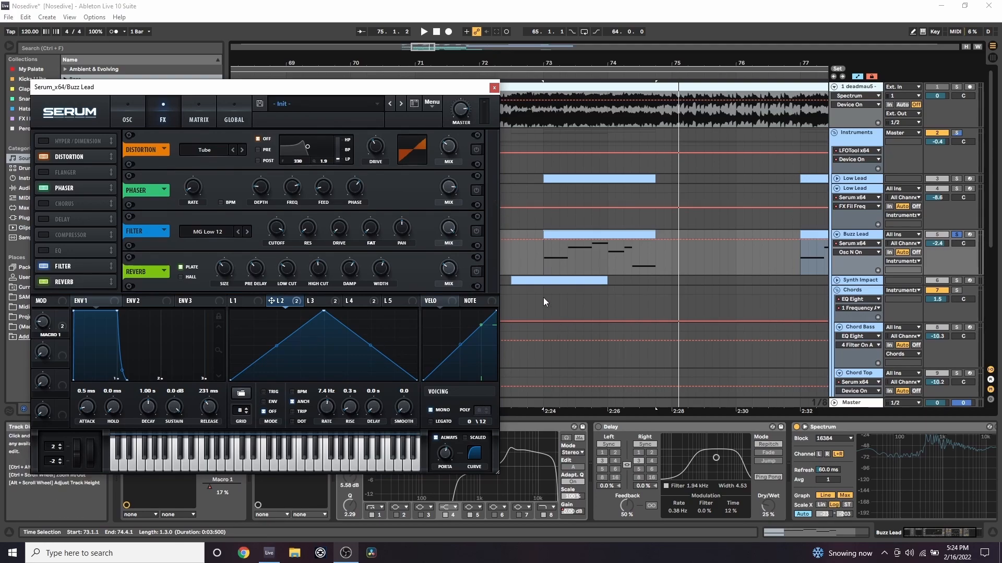
pyautogui.click(476, 150)
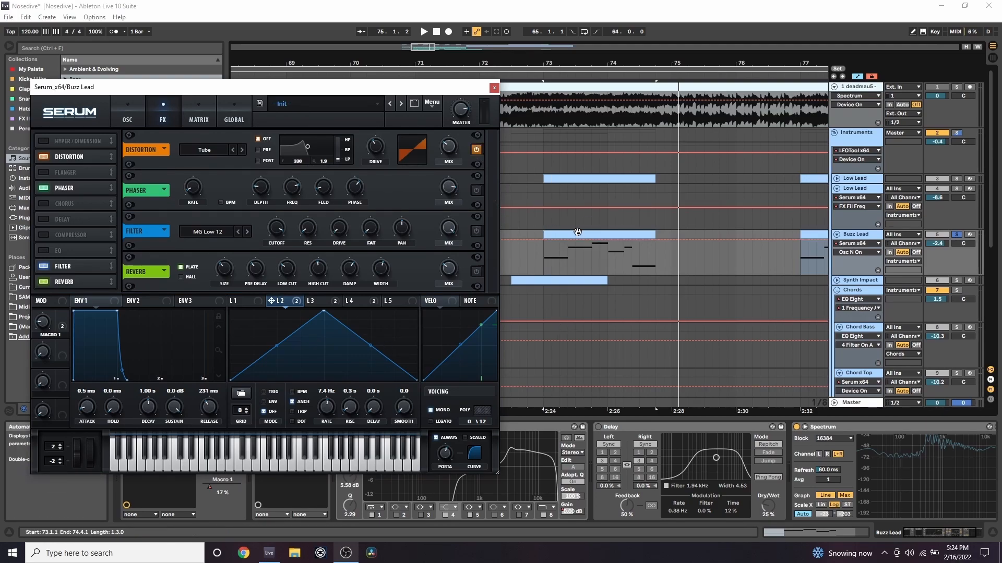
pyautogui.moveTo(578, 65); pyautogui.dragTo(568, 48)
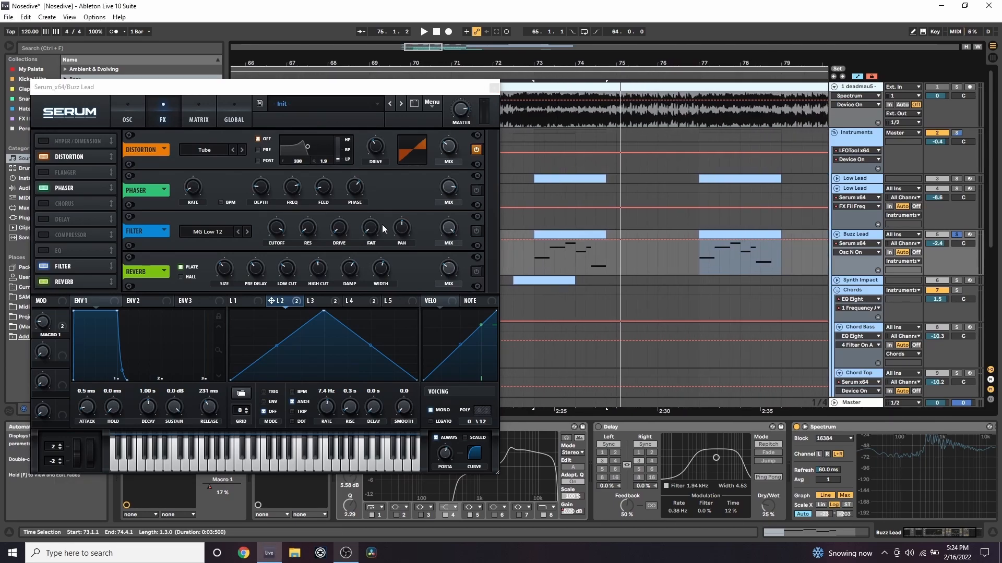
pyautogui.click(476, 190)
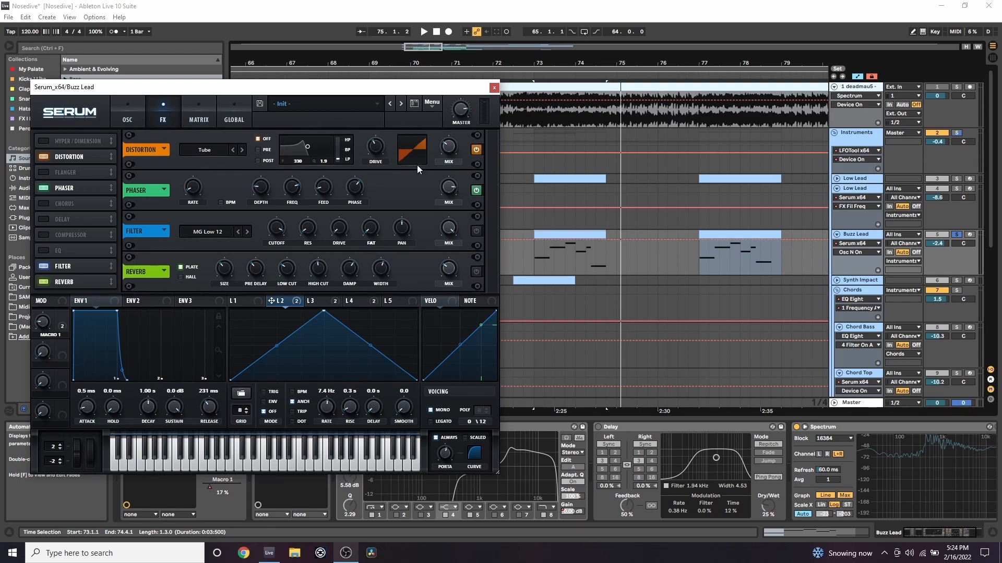
# - Show the phaser frequency automation on the Buzz Lead track and play the second clip
pyautogui.click(296, 191)
pyautogui.click(731, 233)
pyautogui.press('space')
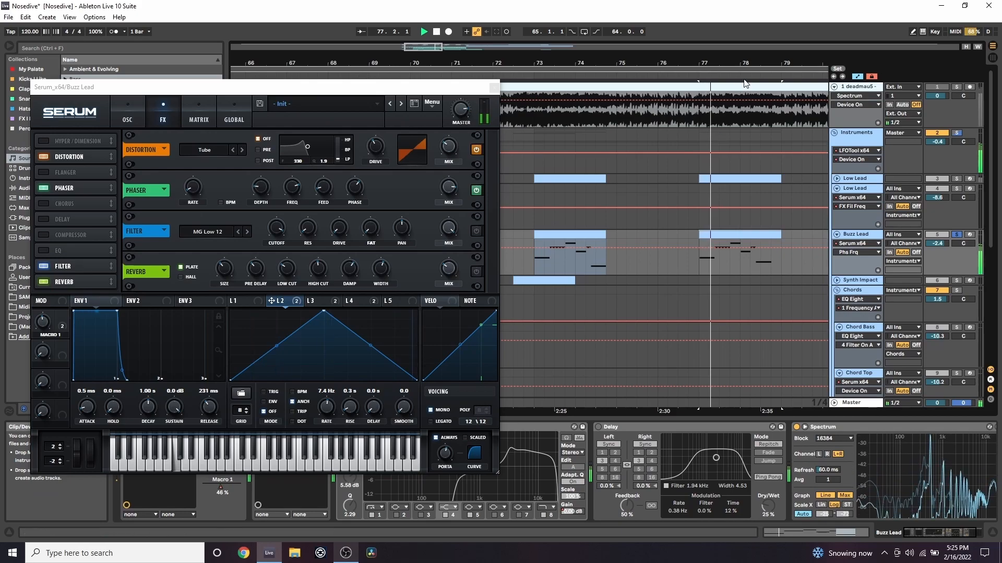
pyautogui.moveTo(745, 65); pyautogui.dragTo(652, 64)
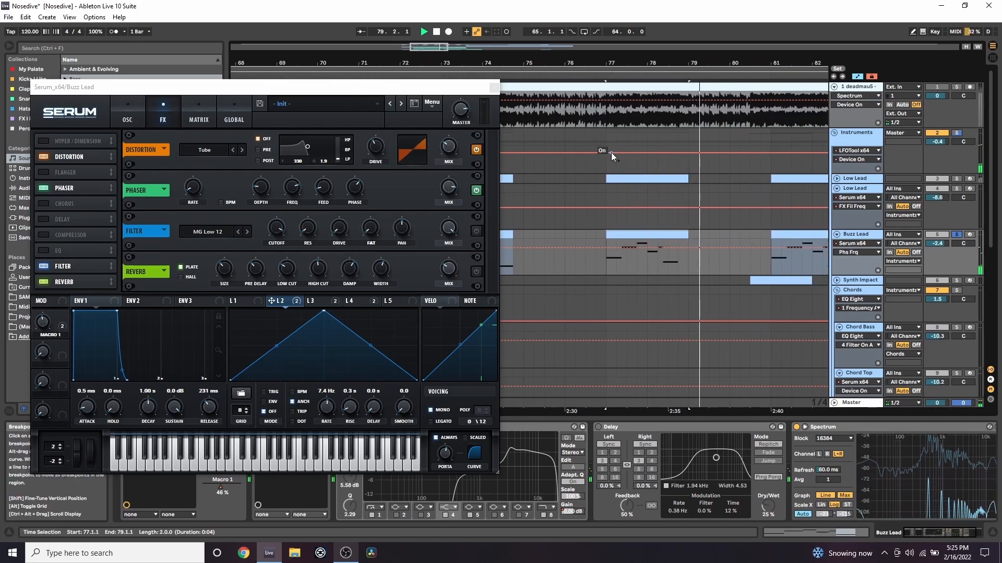
# - Enable the MG Low 12 filter and the plate reverb in Serum's effects rack, playing the second clip after each
pyautogui.click(477, 230)
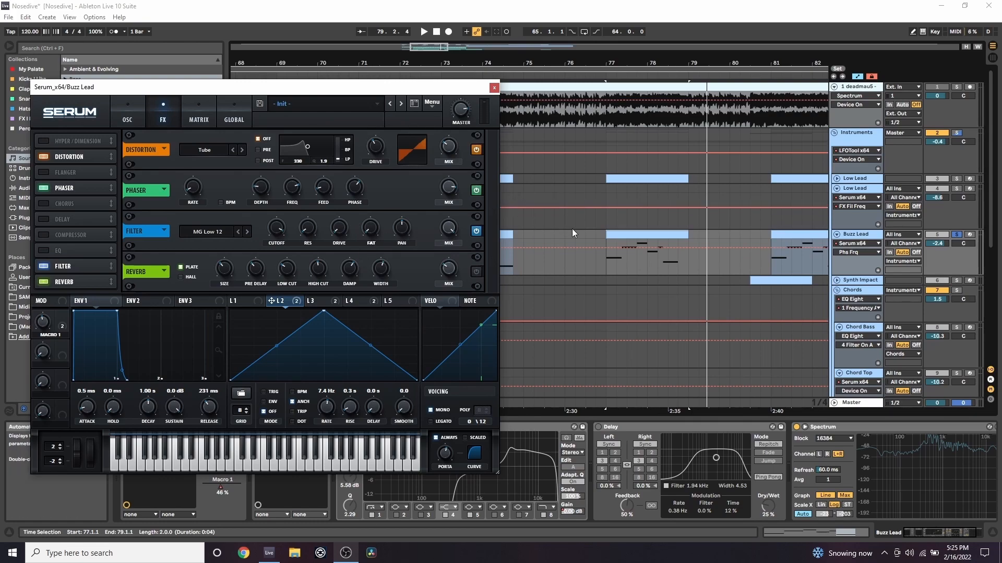
pyautogui.press('space')
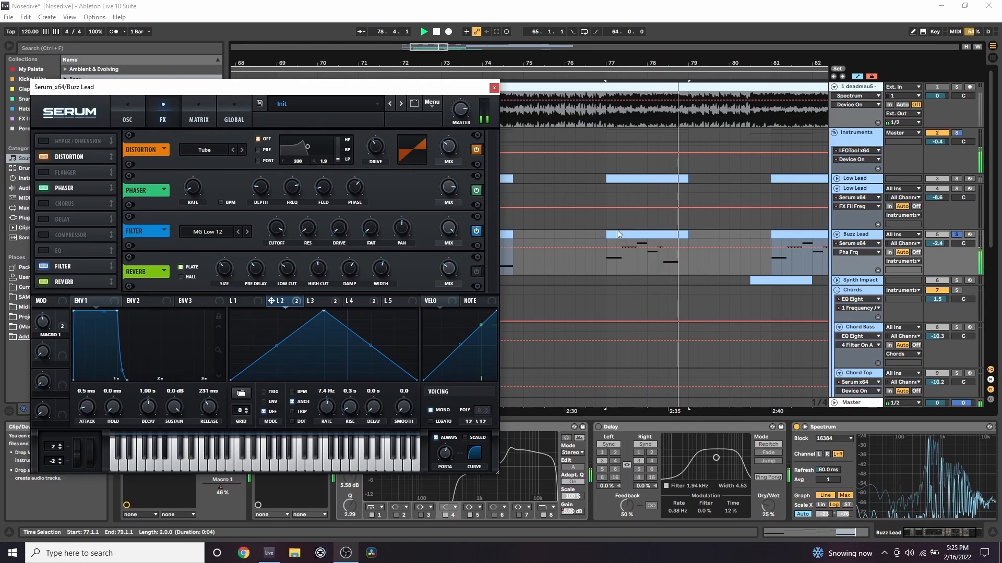
pyautogui.click(479, 273)
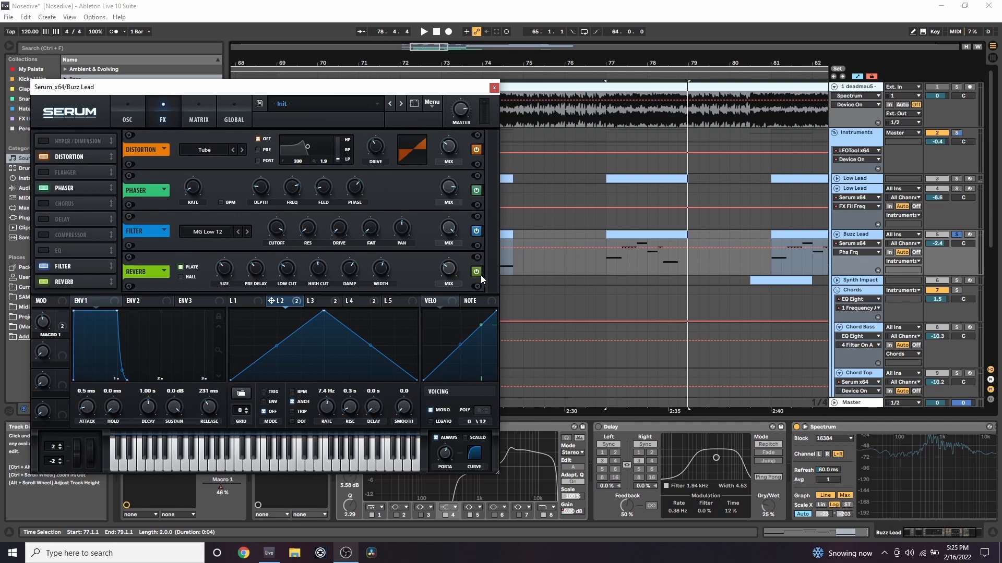
pyautogui.press('space')
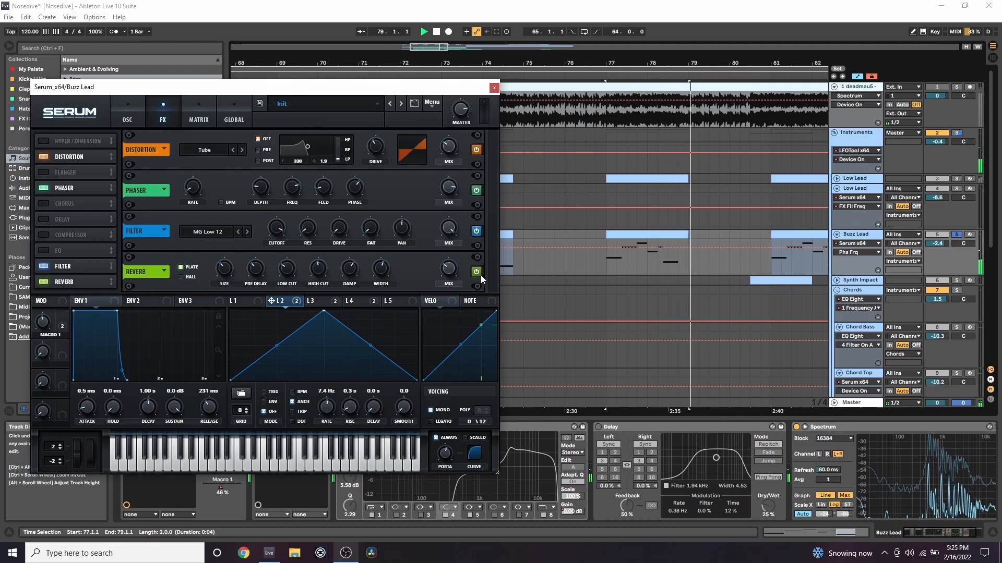
pyautogui.press('space')
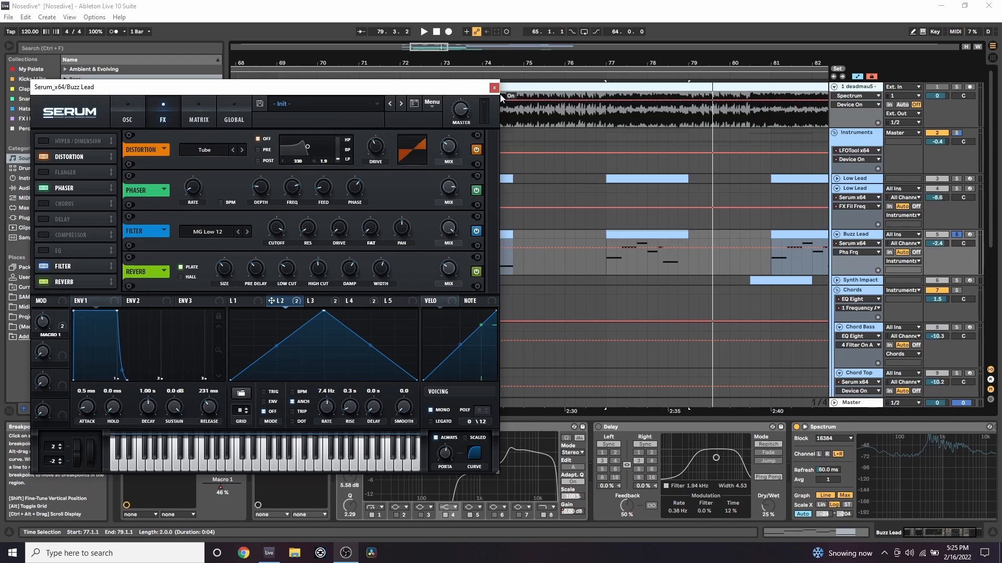
# - Move the Serum window clear of the device chain, enable OTT, open its window and play the second clip
pyautogui.moveTo(460, 89); pyautogui.dragTo(457, 25)
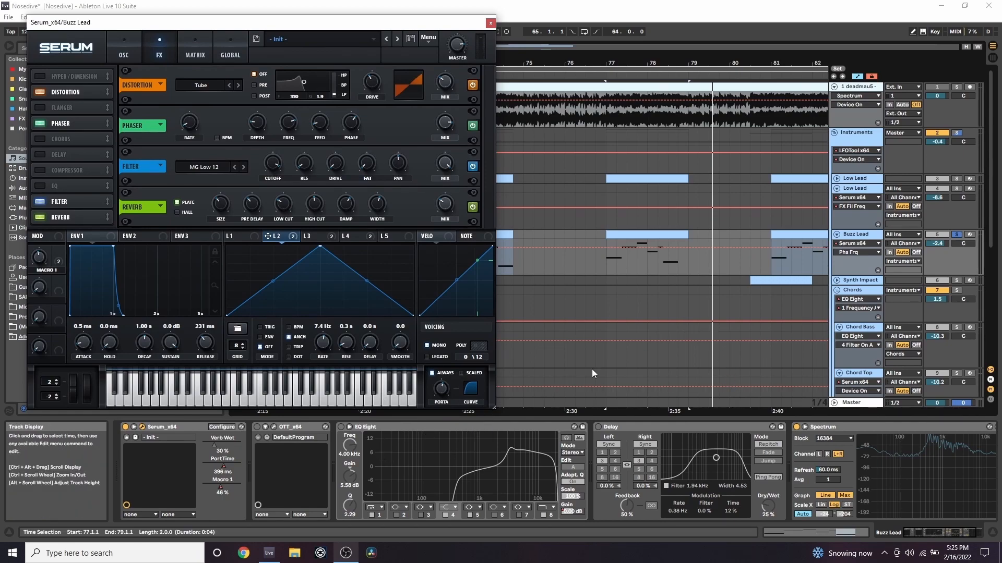
pyautogui.click(257, 429)
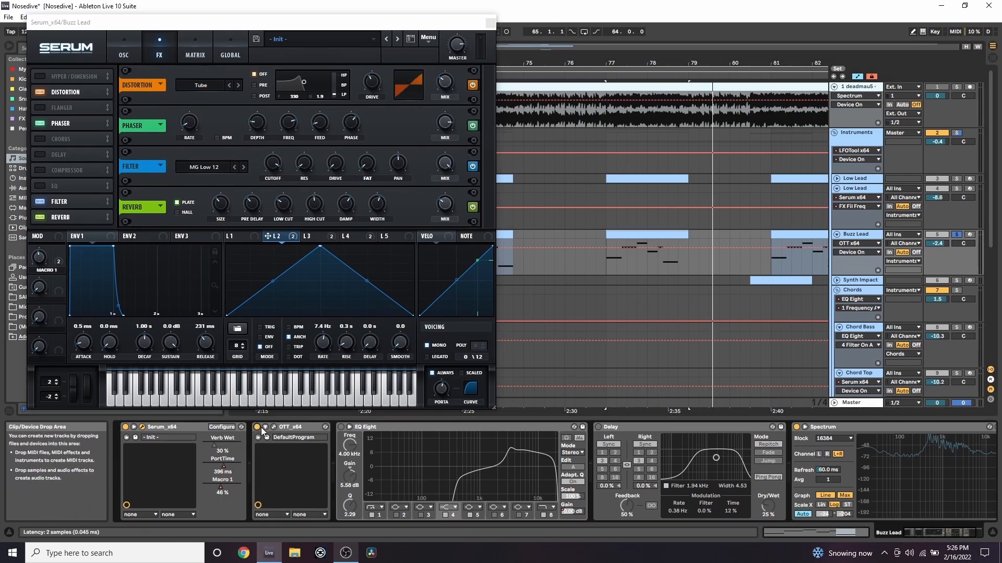
pyautogui.click(272, 427)
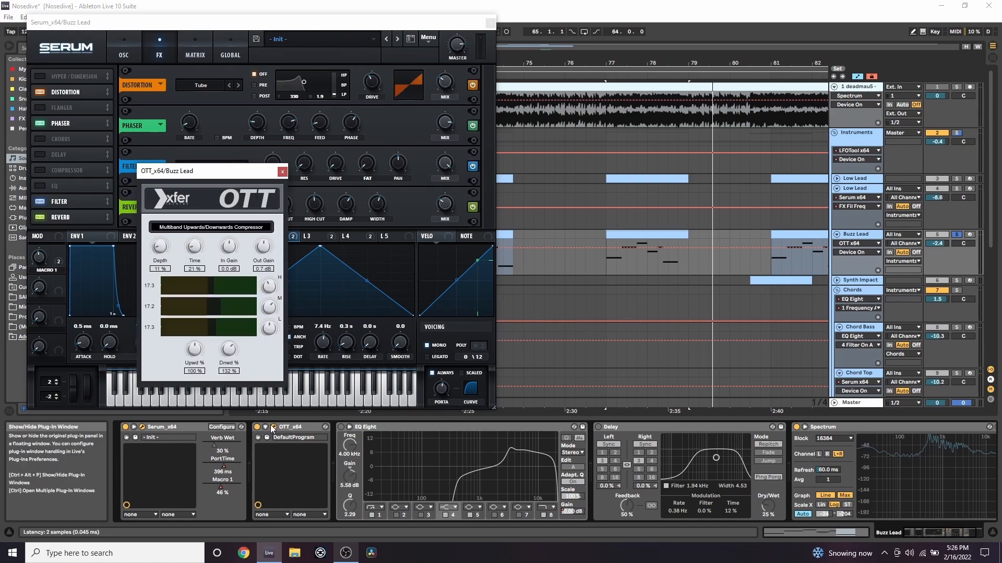
pyautogui.click(643, 237)
pyautogui.press('space')
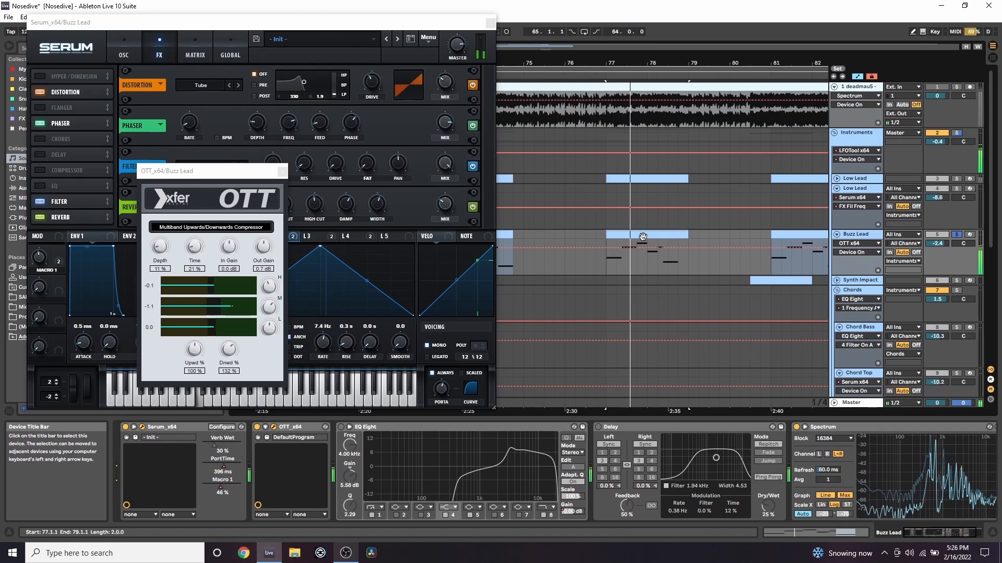
# - Toggle OTT off and back on during playback to compare the sound, and close its window
pyautogui.click(256, 428)
pyautogui.click(256, 428)
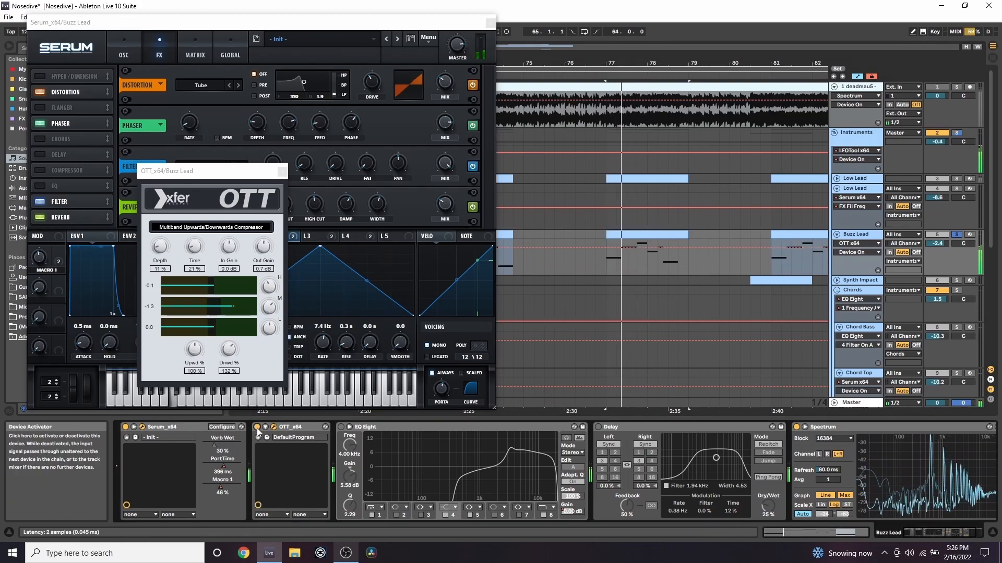
pyautogui.press('space')
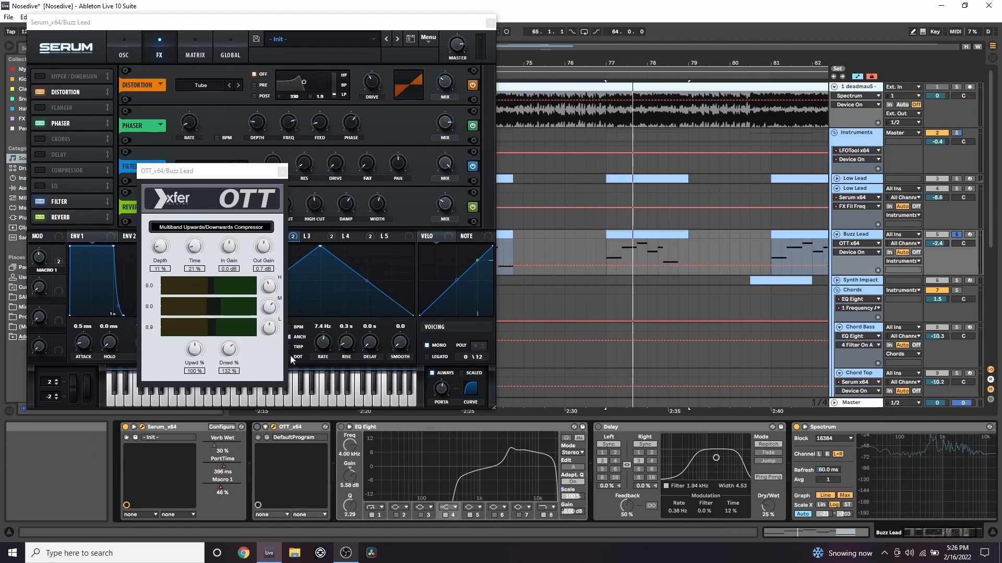
pyautogui.click(282, 172)
# - Enable EQ Eight and Delay on the Buzz Lead, selecting the EQ's 3.30 kHz band and playing the lead after each
pyautogui.click(256, 426)
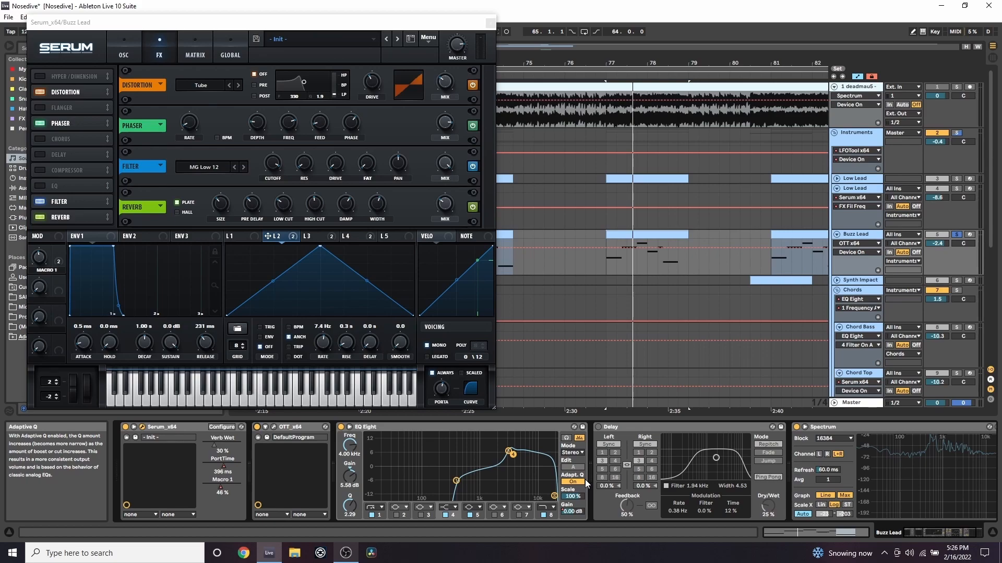
pyautogui.click(508, 450)
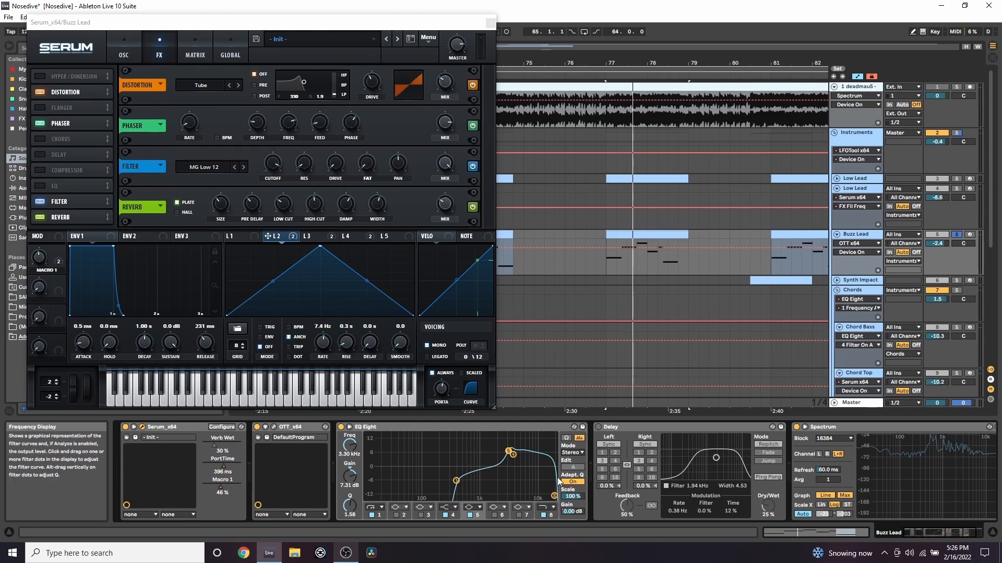
pyautogui.press('space')
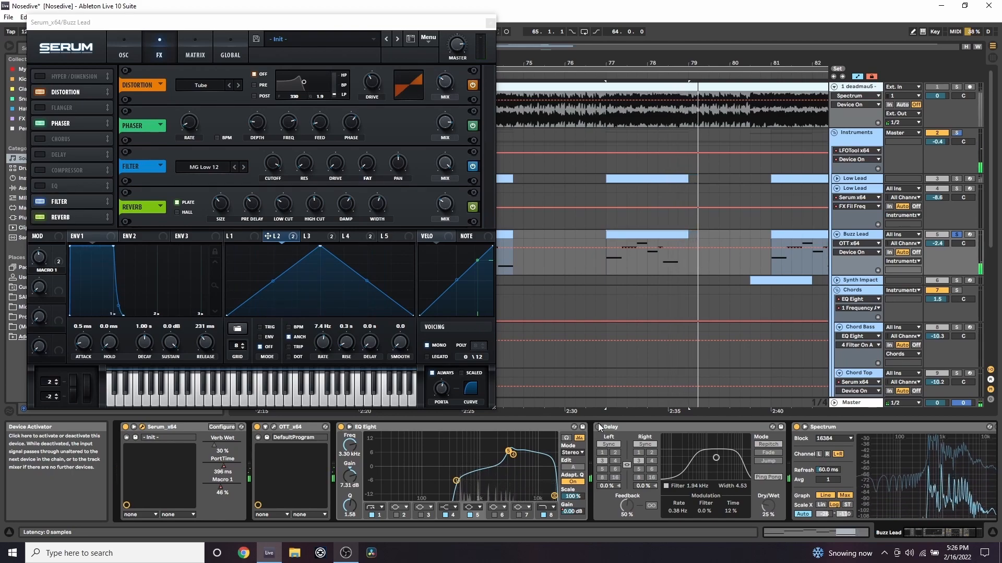
pyautogui.click(598, 426)
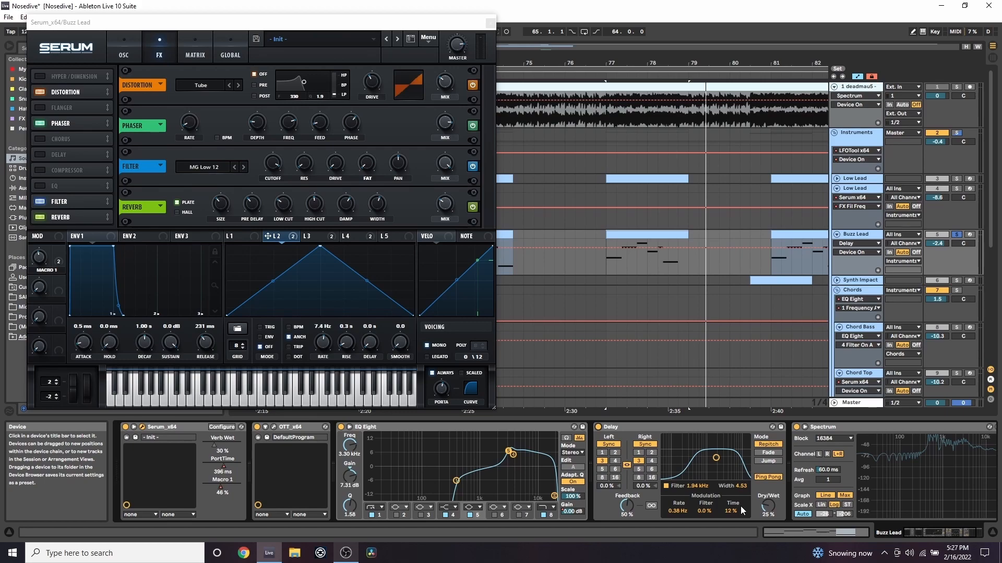
pyautogui.press('space')
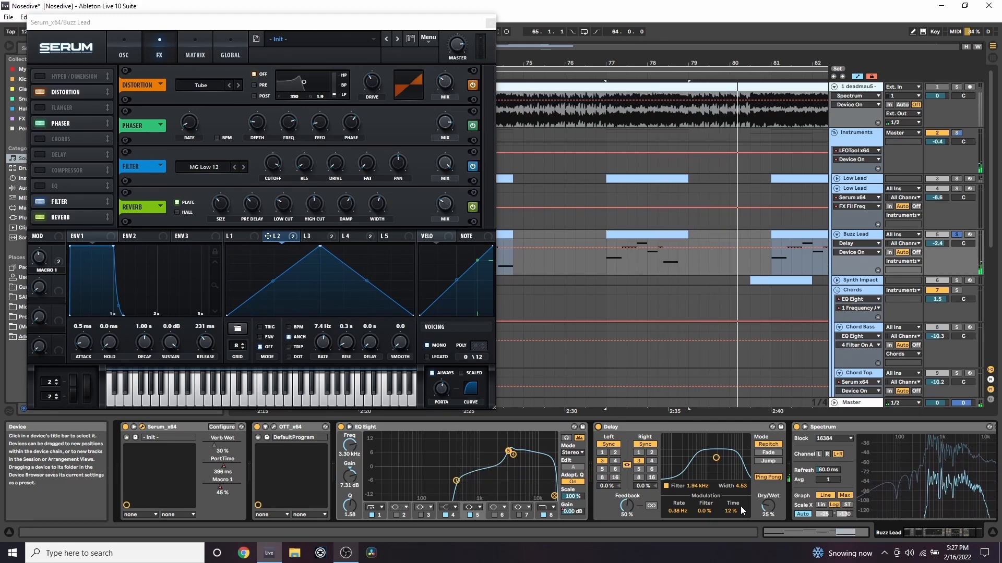
# - Show the Buzz Lead's Serum PortTime automation and examine its envelope across the lead's clips
pyautogui.click(842, 244)
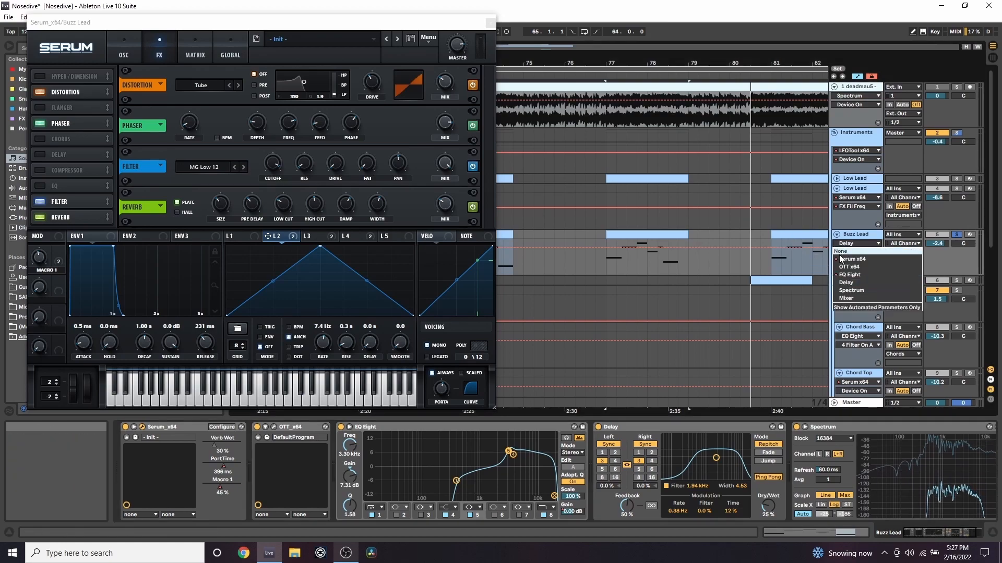
pyautogui.click(842, 259)
pyautogui.click(857, 253)
pyautogui.click(856, 264)
pyautogui.moveTo(664, 64); pyautogui.dragTo(652, 88)
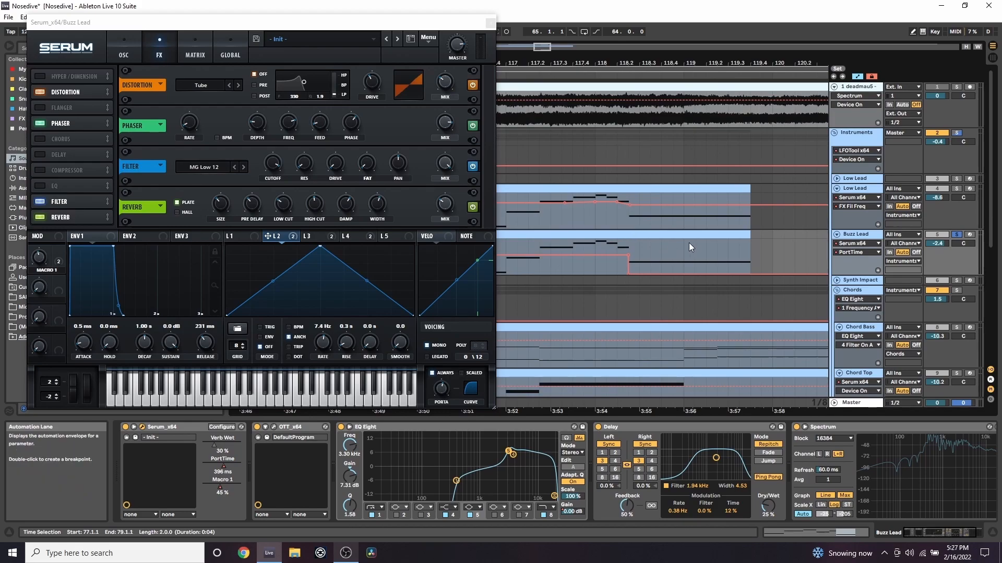
pyautogui.moveTo(772, 63); pyautogui.dragTo(809, 15)
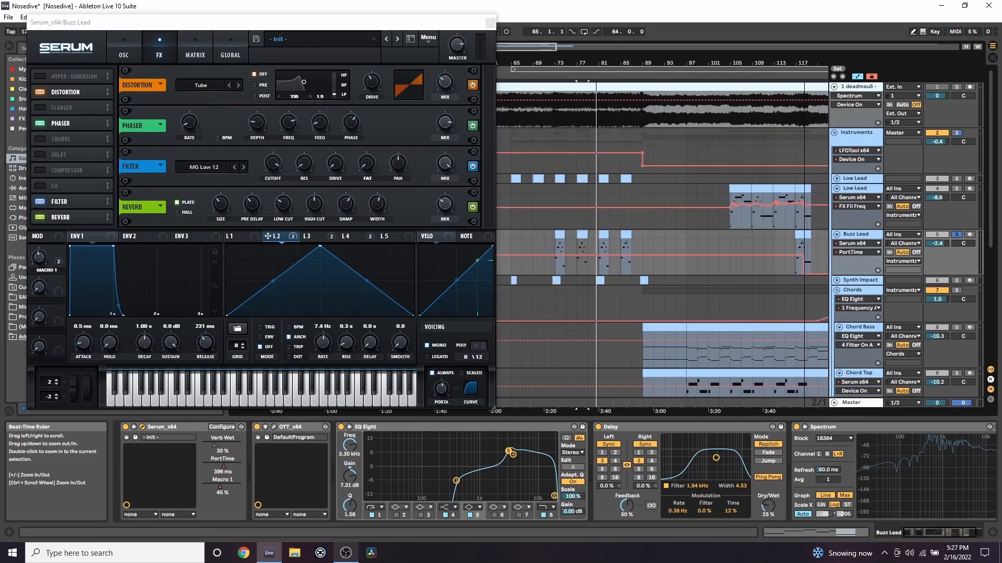
# - Show the Buzz Lead's Macro 1 automation, then view LFO 3 and Serum's modulation matrix
pyautogui.click(43, 258)
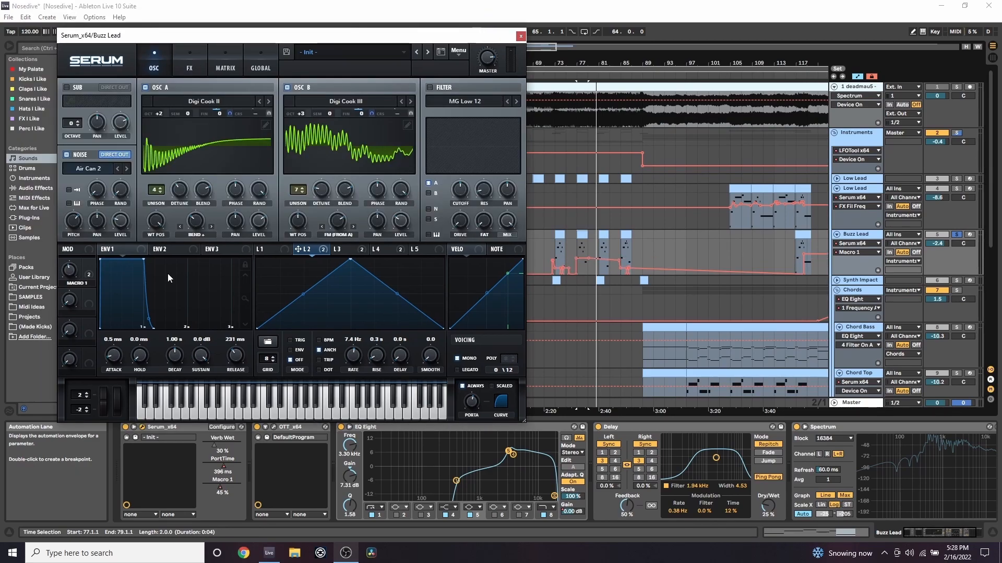
pyautogui.click(339, 250)
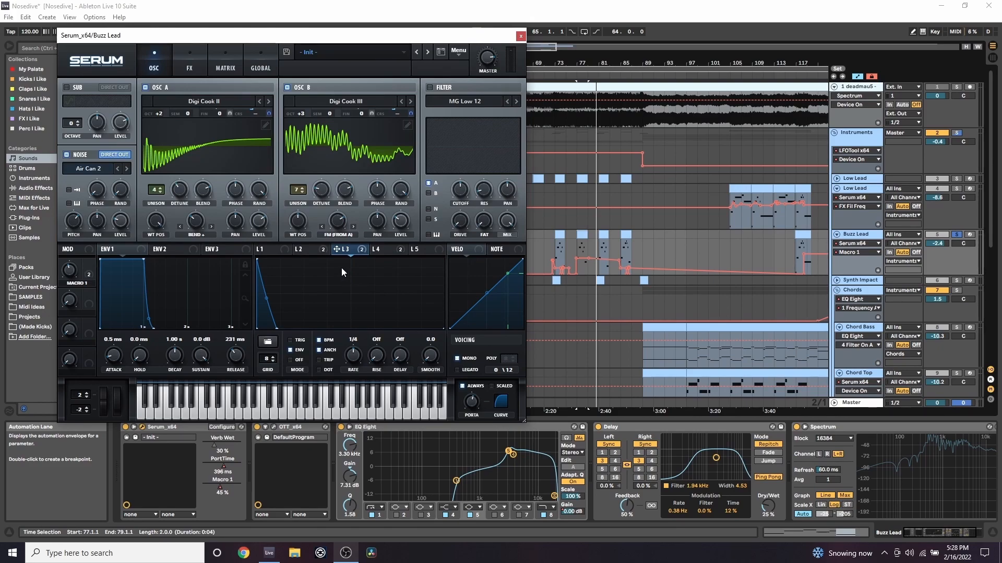
pyautogui.click(221, 59)
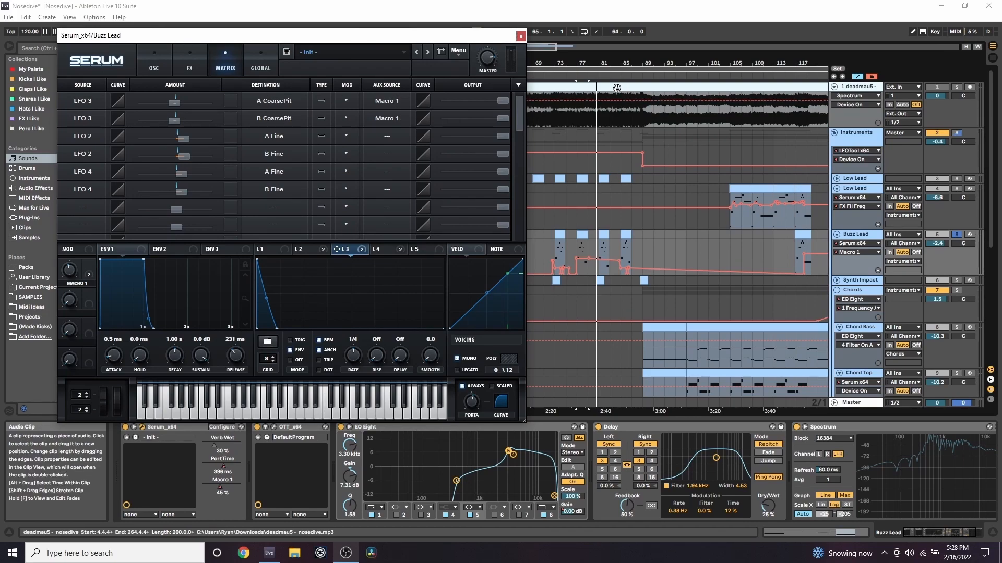
# - Turn Serum's Macro 1 down to 0% and play the first Buzz Lead clip
pyautogui.moveTo(567, 63); pyautogui.dragTo(567, 118)
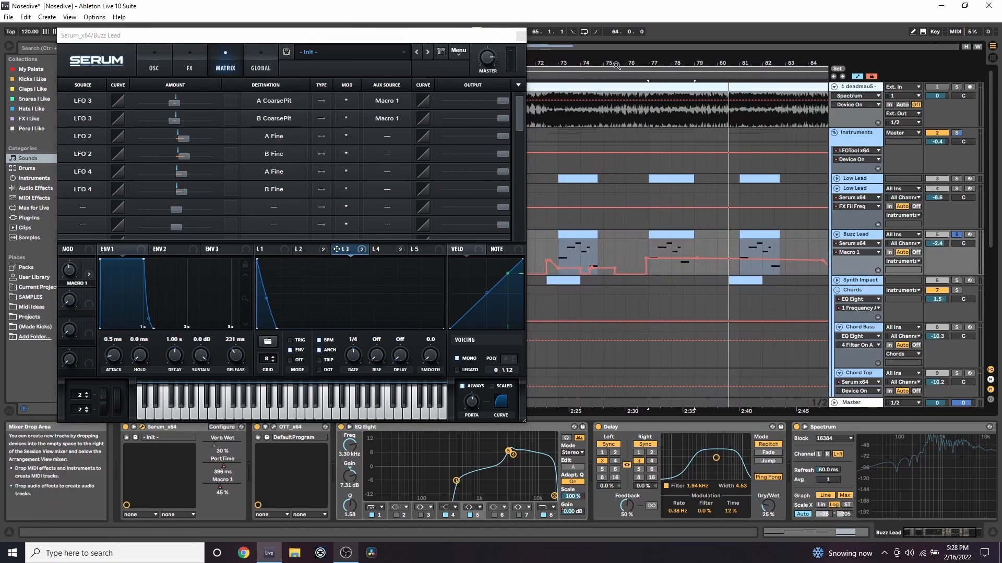
pyautogui.moveTo(566, 62); pyautogui.dragTo(568, 113)
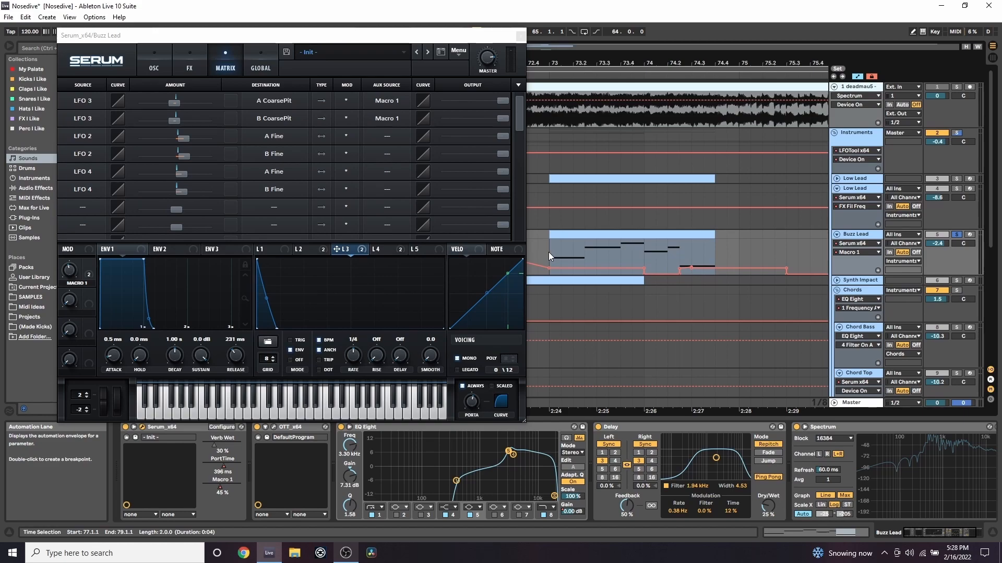
pyautogui.moveTo(70, 271); pyautogui.dragTo(59, 339)
pyautogui.click(566, 235)
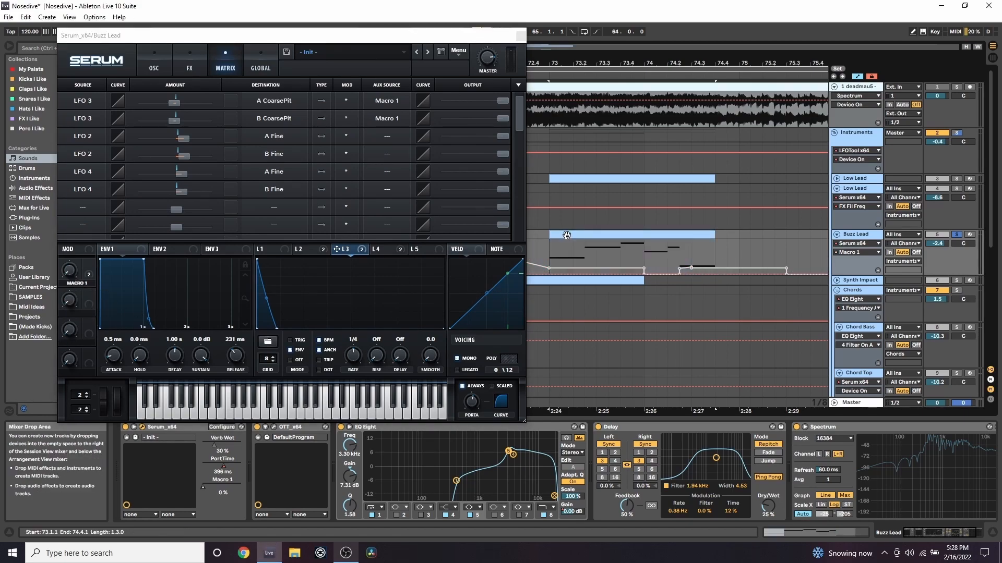
pyautogui.press('space')
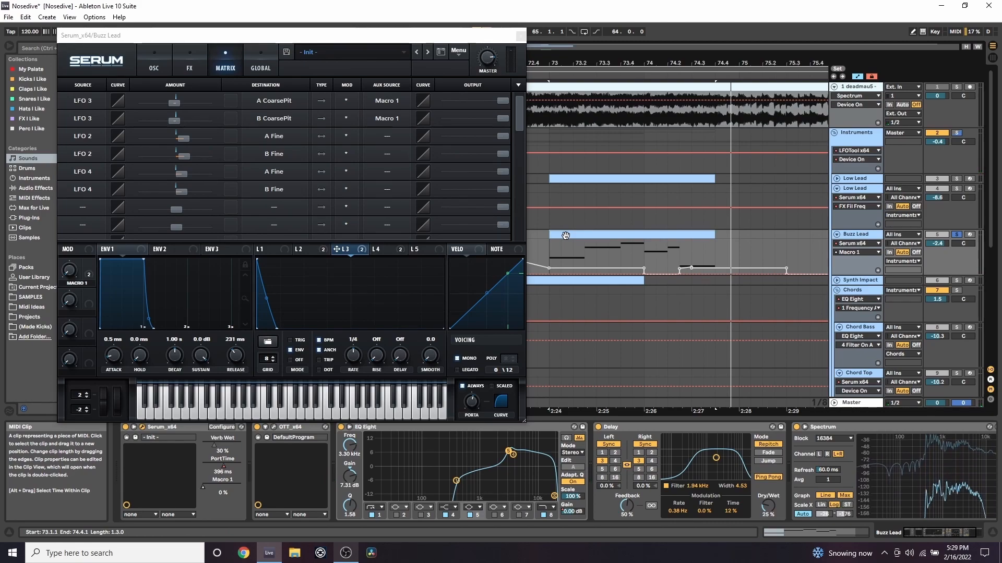
# - Move the Serum window aside, re-enable the overridden Macro 1 automation and play the first Buzz Lead clip
pyautogui.moveTo(495, 35); pyautogui.dragTo(452, 49)
pyautogui.click(487, 32)
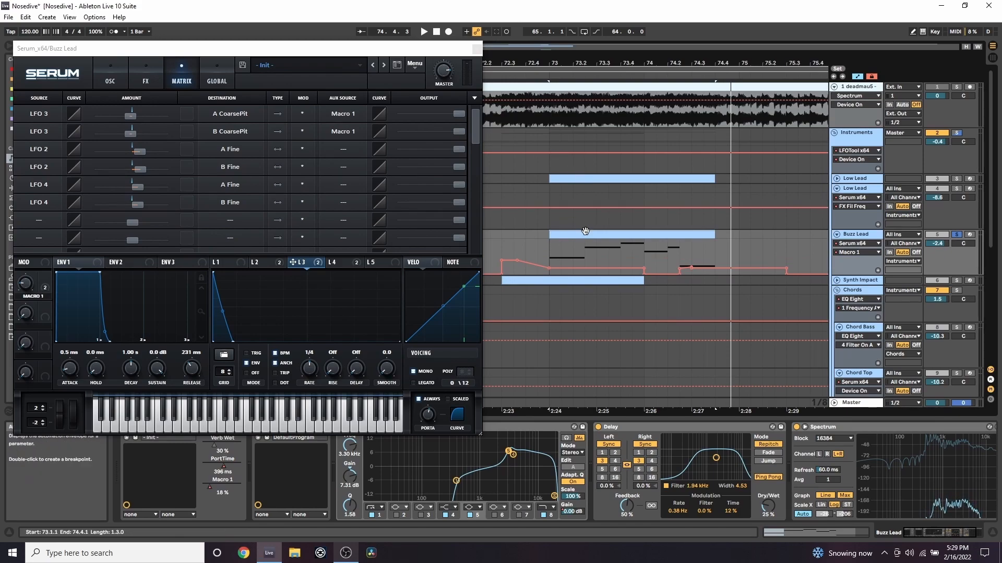
pyautogui.press('space')
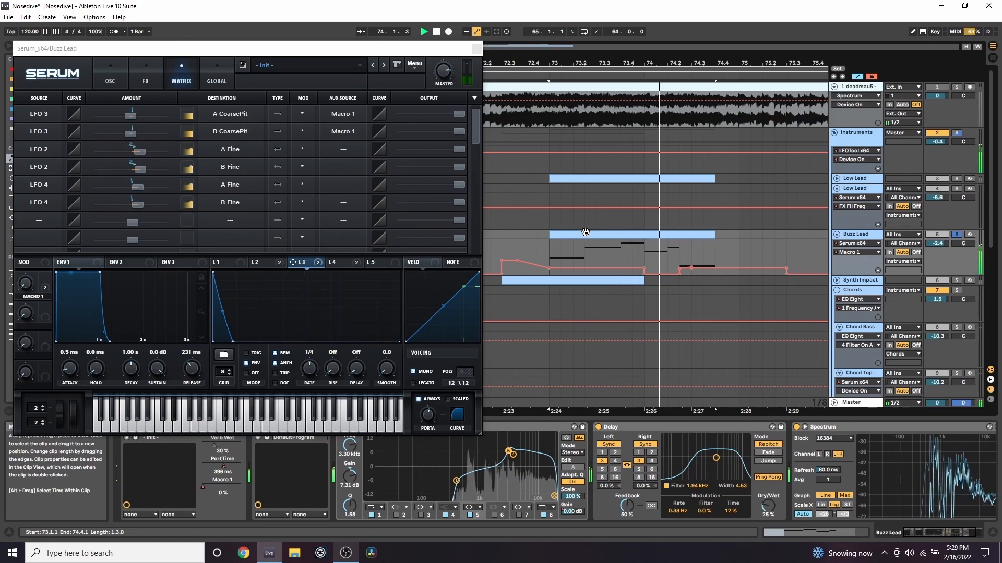
pyautogui.moveTo(639, 59); pyautogui.dragTo(603, 42)
pyautogui.press('space')
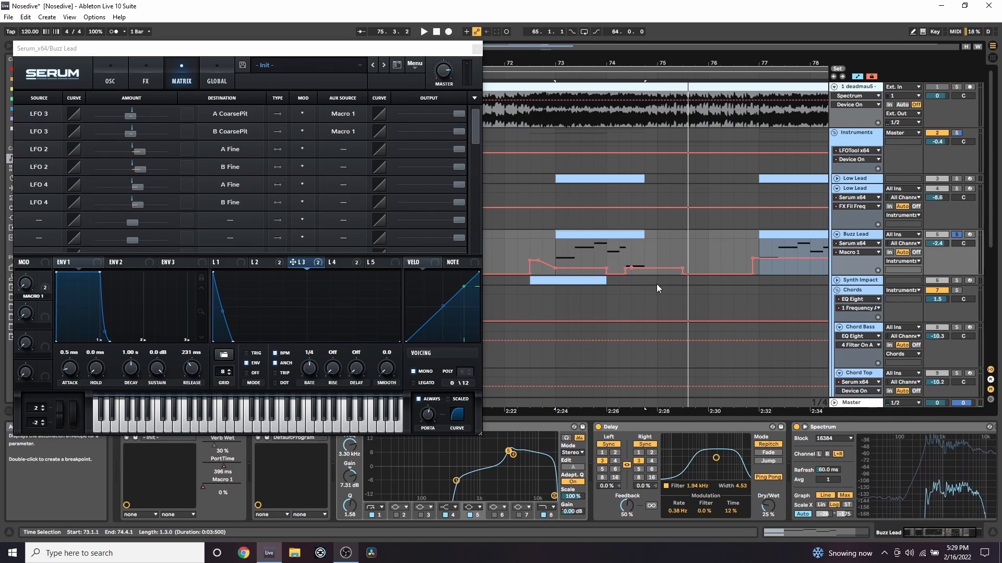
# - Select the four bars of Macro 1 automation around the first Buzz Lead clip and duplicate them twice
pyautogui.moveTo(663, 63); pyautogui.dragTo(563, 38)
pyautogui.moveTo(577, 246); pyautogui.dragTo(539, 247)
pyautogui.hotkey('ctrl', 'd')
pyautogui.hotkey('ctrl', 'd')
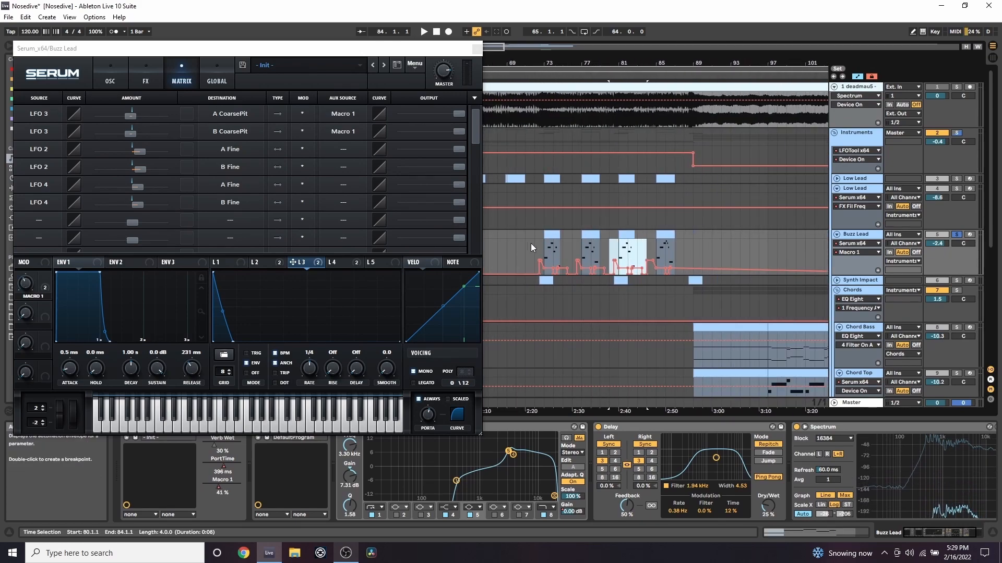
# - Close the Serum window, solo the upper Low Lead alongside the Buzz Lead and play both from bar 77
pyautogui.moveTo(630, 63); pyautogui.dragTo(531, 41)
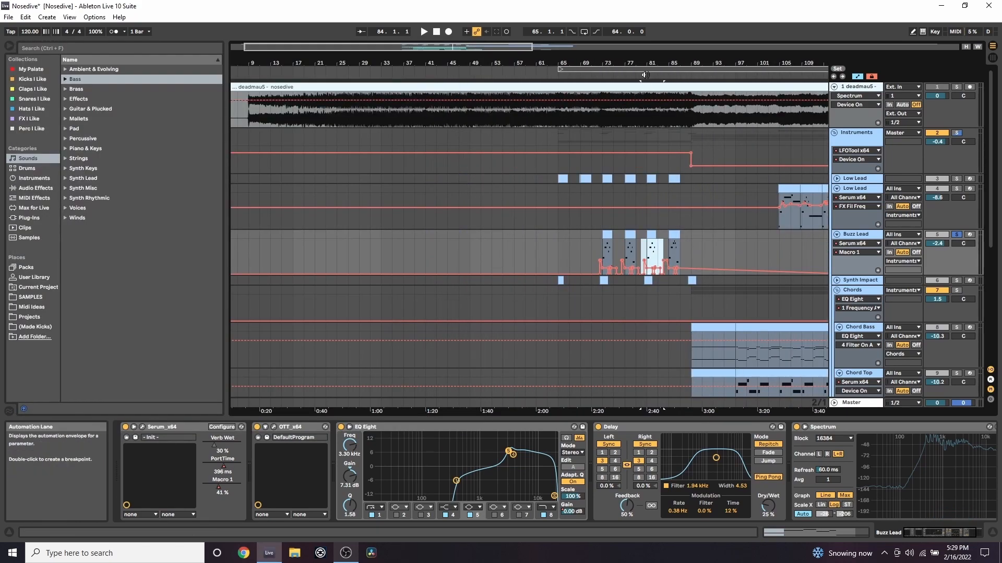
pyautogui.moveTo(642, 62); pyautogui.dragTo(635, 138)
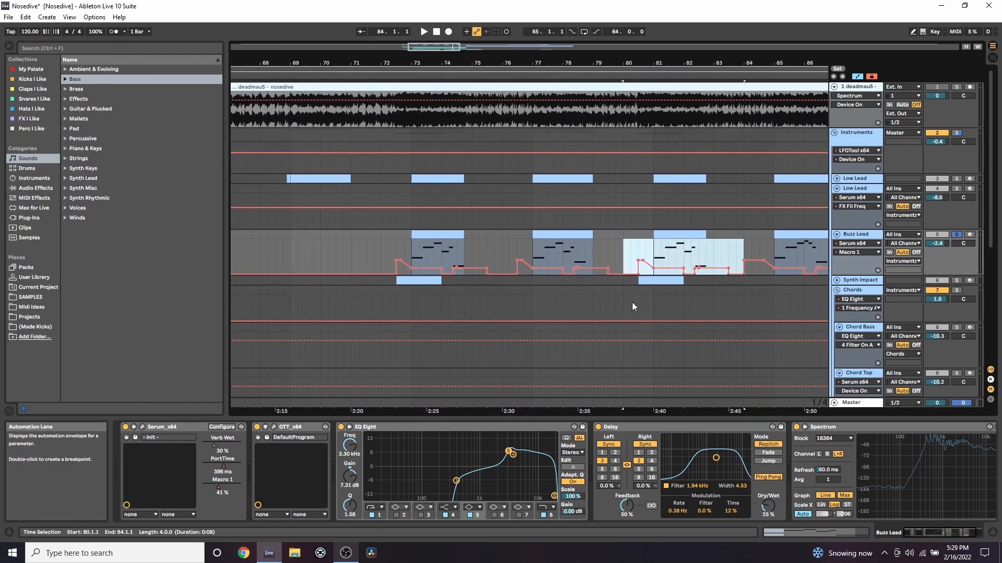
pyautogui.click(956, 178)
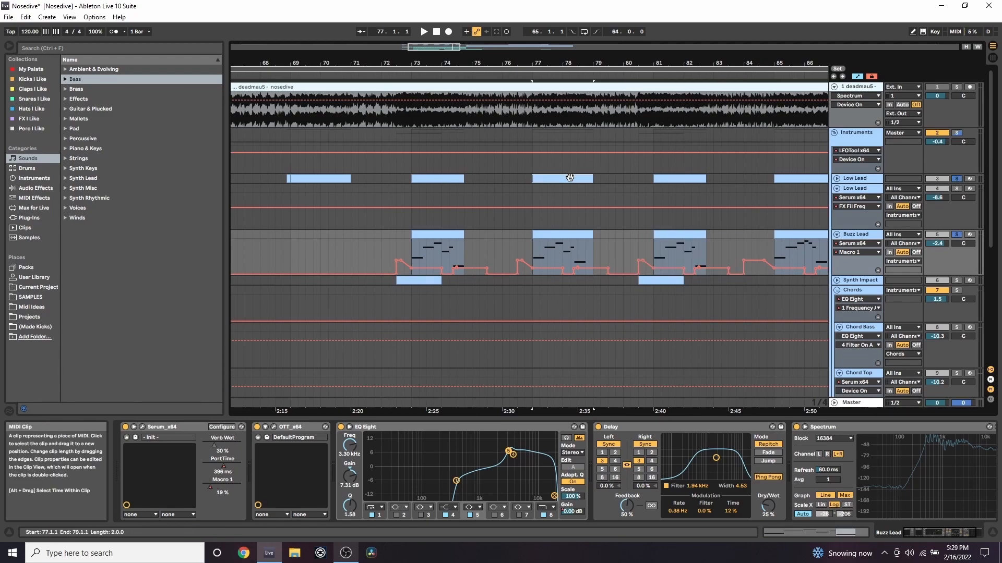
pyautogui.click(569, 177)
pyautogui.press('space')
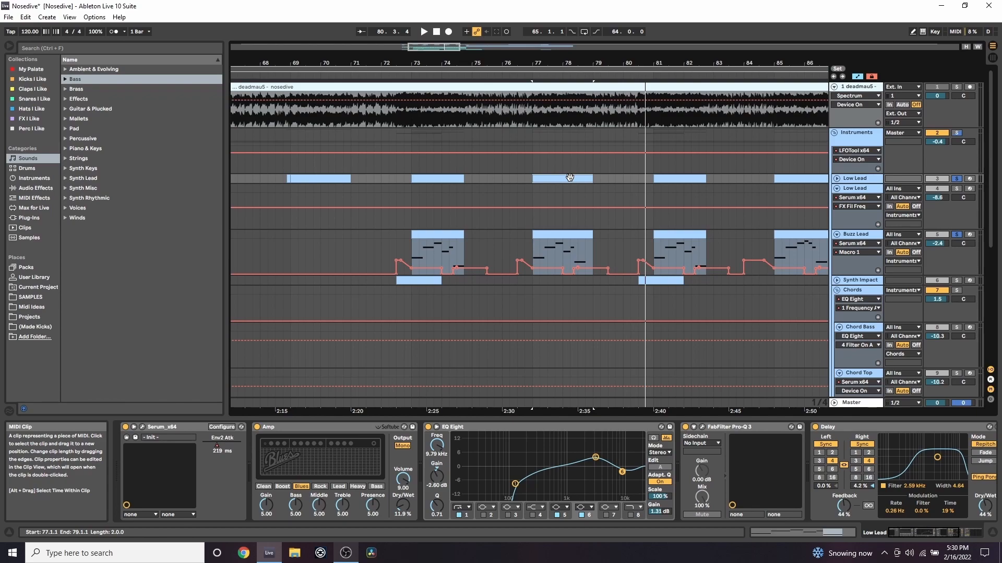
# - Collapse the lead tracks and clear their solos, expand and solo Synth Impact, and play its third clip
pyautogui.click(847, 235)
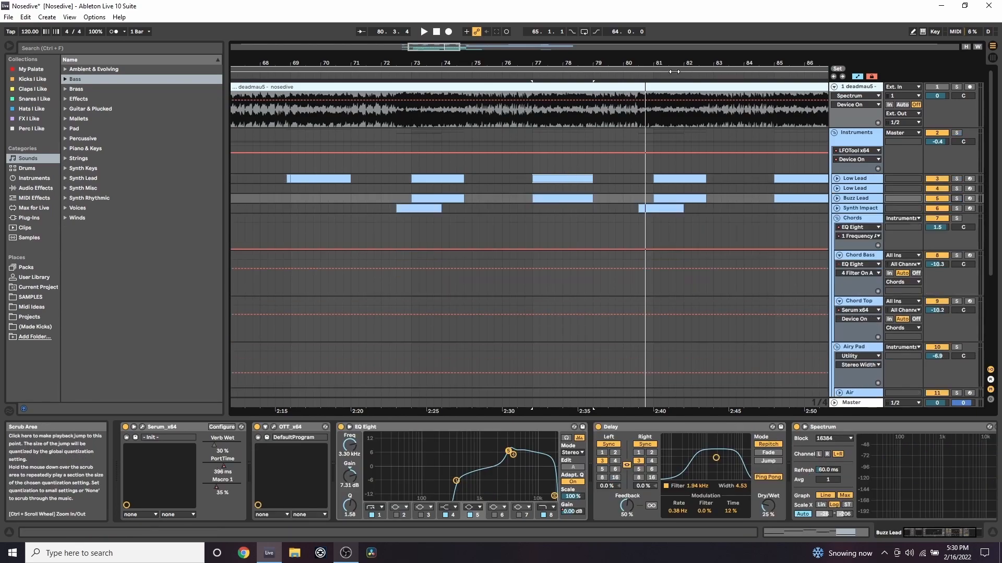
pyautogui.moveTo(674, 63); pyautogui.dragTo(654, 33)
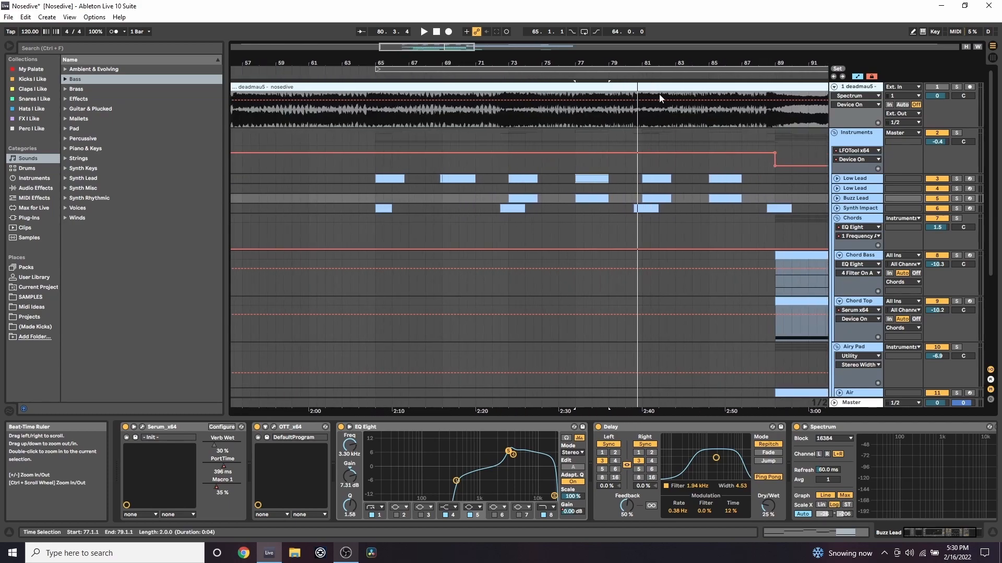
pyautogui.click(837, 208)
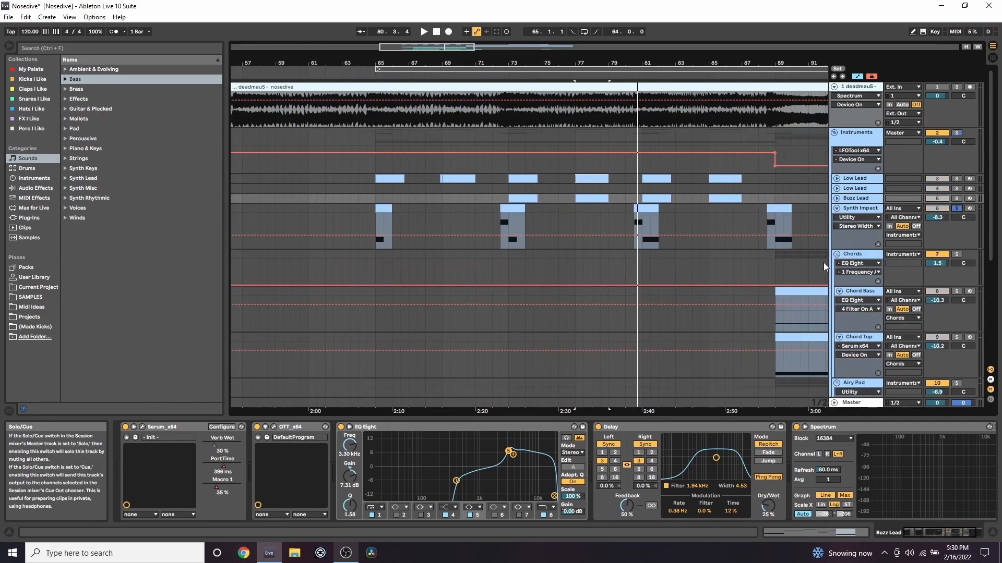
pyautogui.click(648, 210)
pyautogui.press('space')
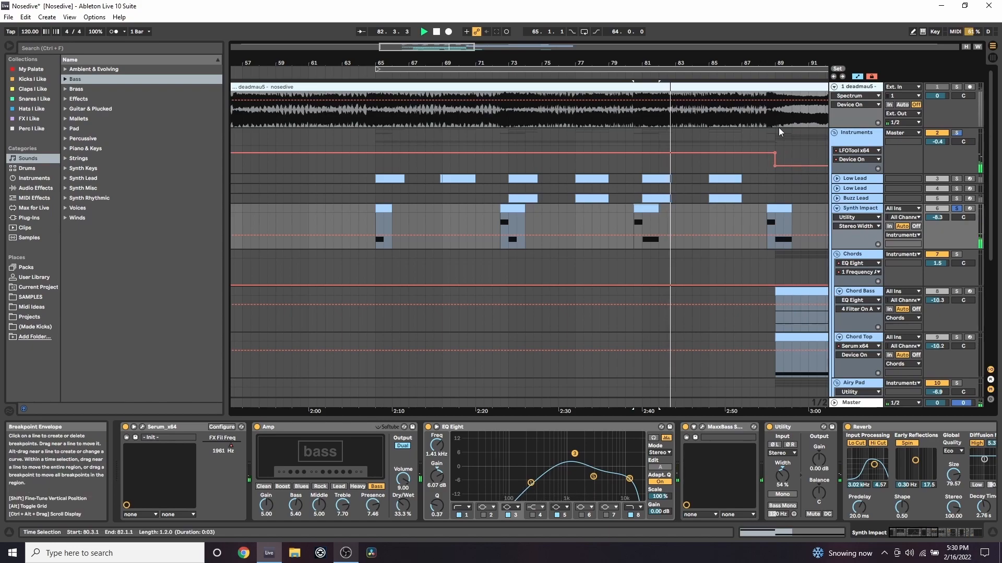
pyautogui.press('space')
# - Turn off the Synth Impact's effect devices, open its Serum window and play the third clip with oscillator A alone
pyautogui.moveTo(713, 62); pyautogui.dragTo(634, 62)
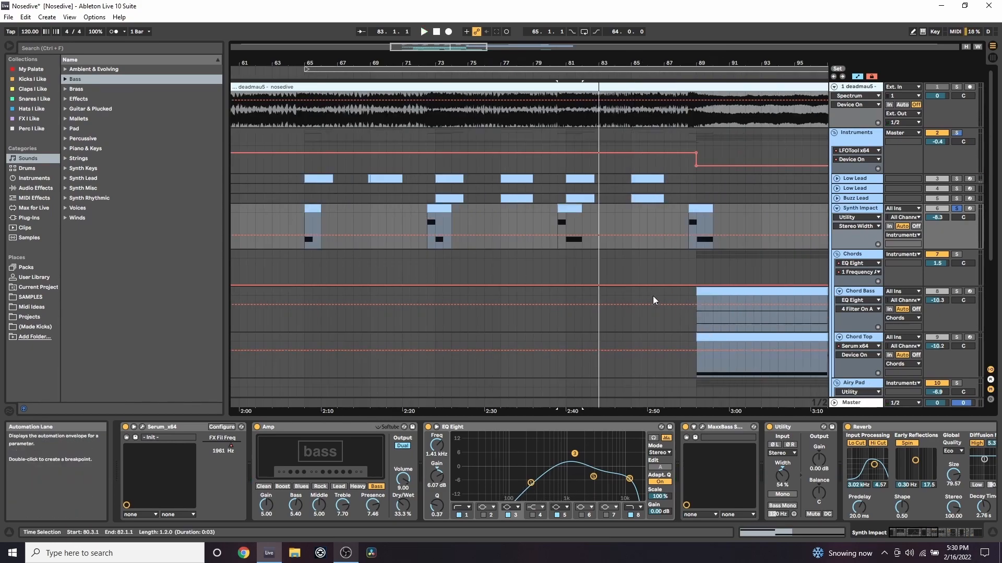
pyautogui.moveTo(929, 536); pyautogui.dragTo(981, 530)
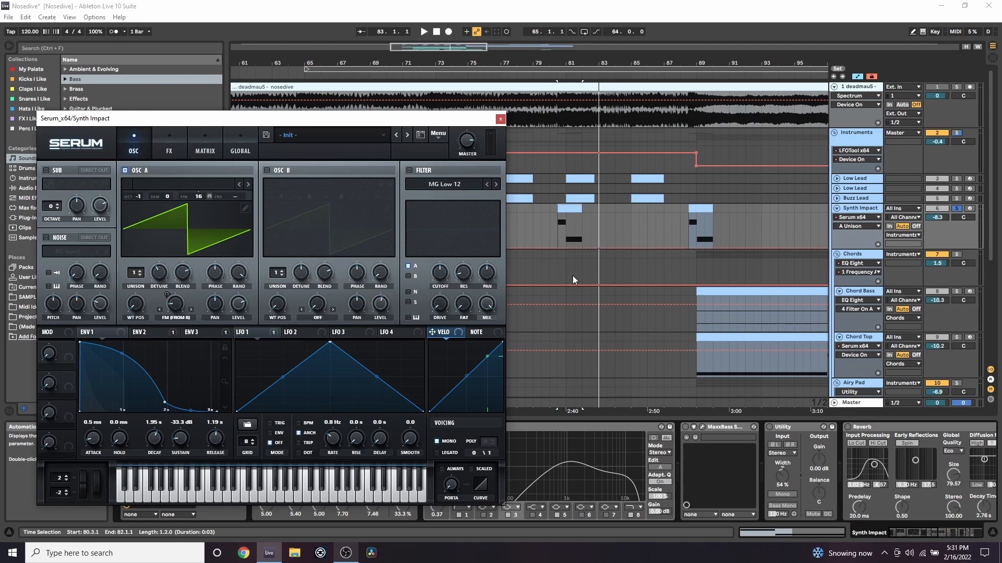
pyautogui.click(568, 207)
pyautogui.press('space')
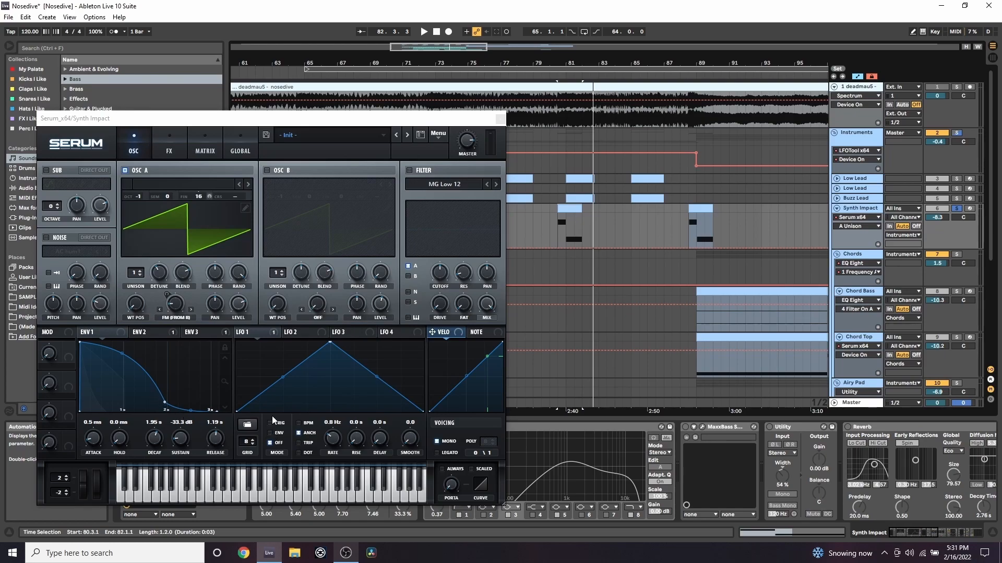
# - Set oscillator A's unison to 9, undo the accidental clip edit, replay the clip and check the 0.15 detune
pyautogui.moveTo(131, 274); pyautogui.dragTo(137, 205)
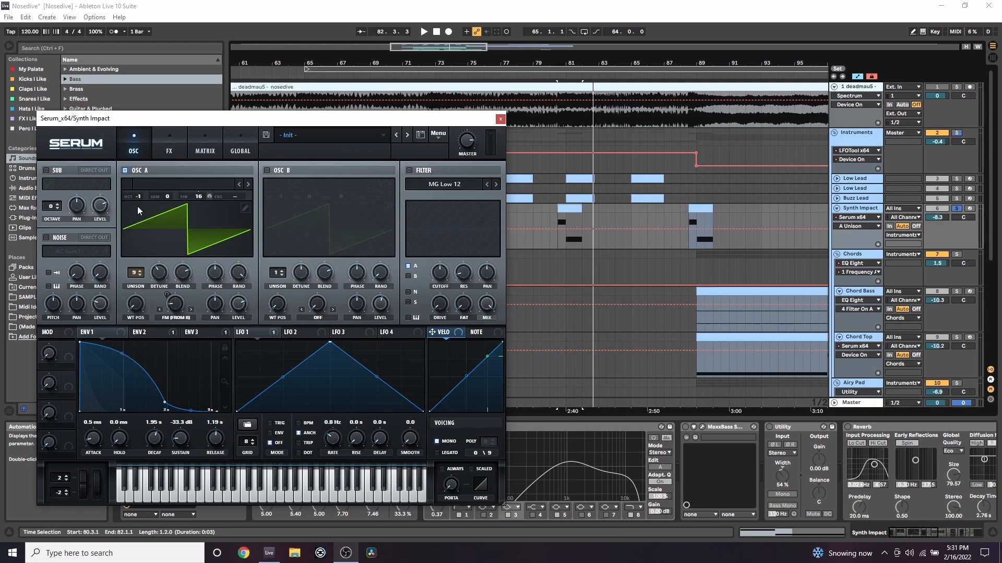
pyautogui.click(562, 208)
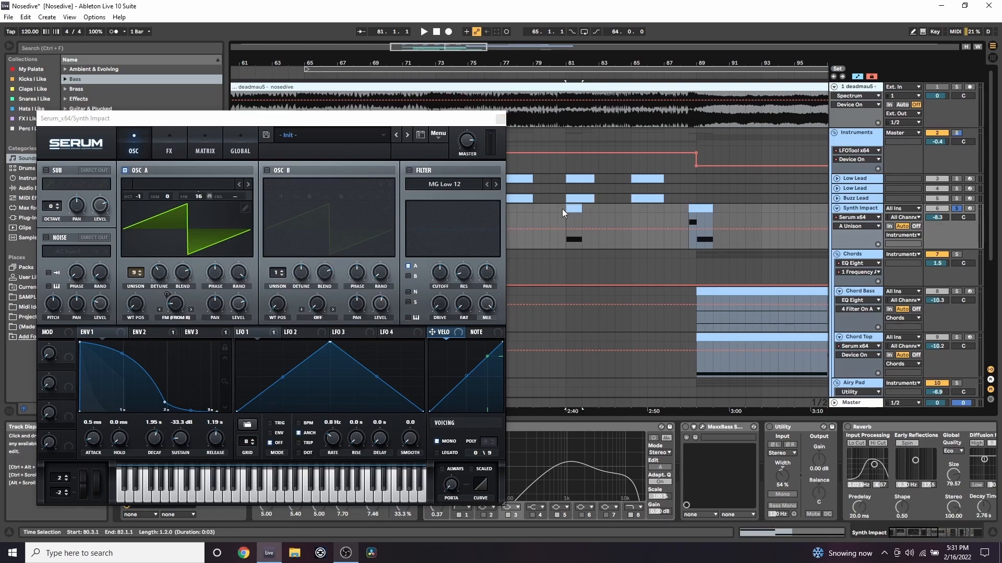
pyautogui.hotkey('ctrl', 'z')
pyautogui.press('space')
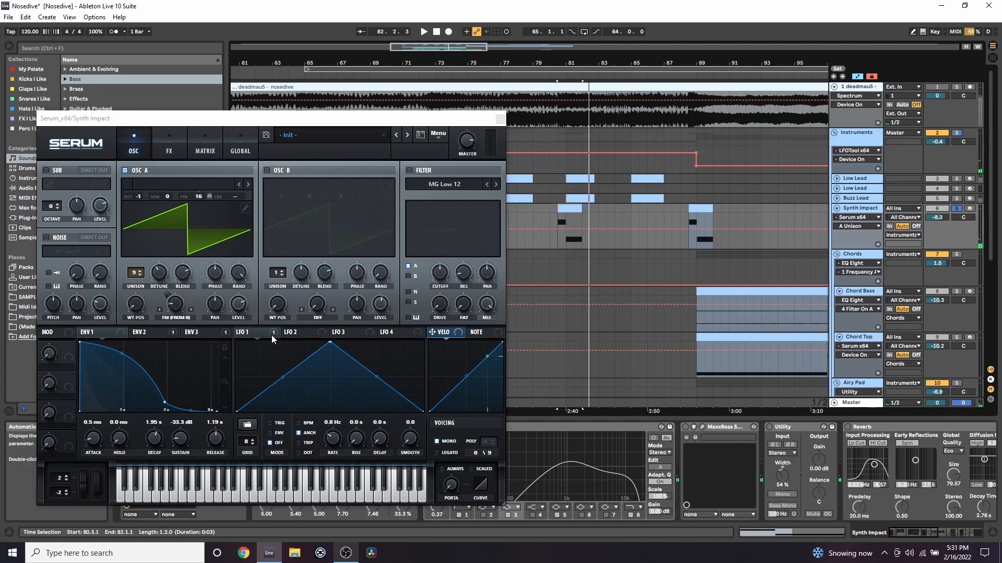
pyautogui.click(161, 272)
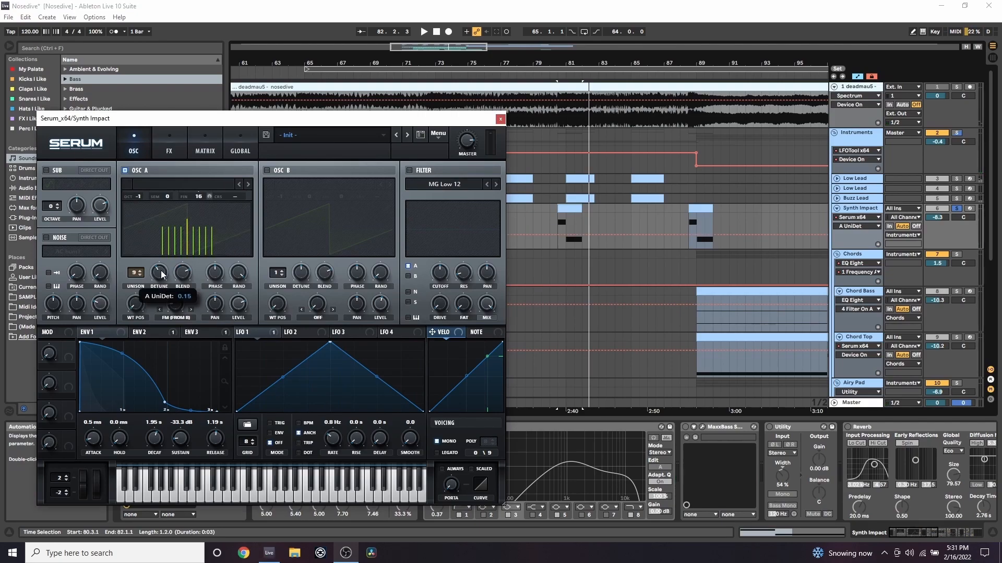
# - Enable oscillator B as the FM source and view the Envelope 2 and LFO 1 settings
pyautogui.click(266, 170)
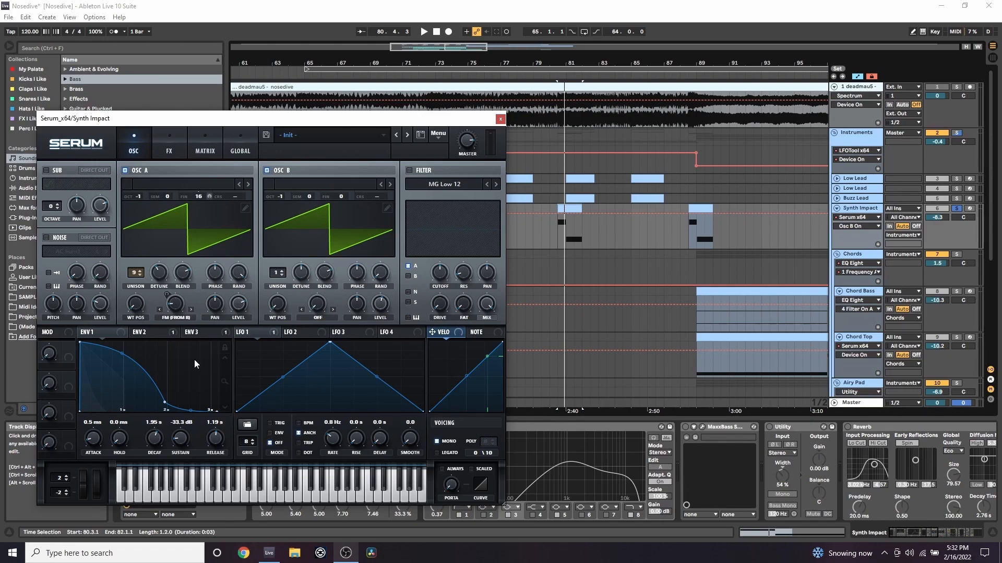
pyautogui.click(165, 335)
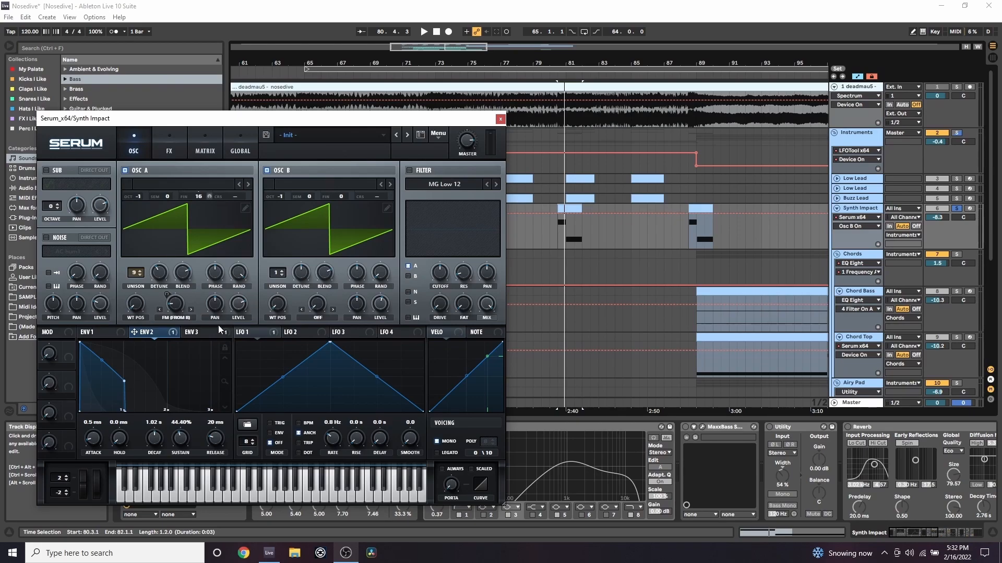
pyautogui.click(278, 333)
# - Enable the distortion, flanger and MG Low 12 filter in Serum's effects rack, playing the Synth Impact clip between changes
pyautogui.click(169, 147)
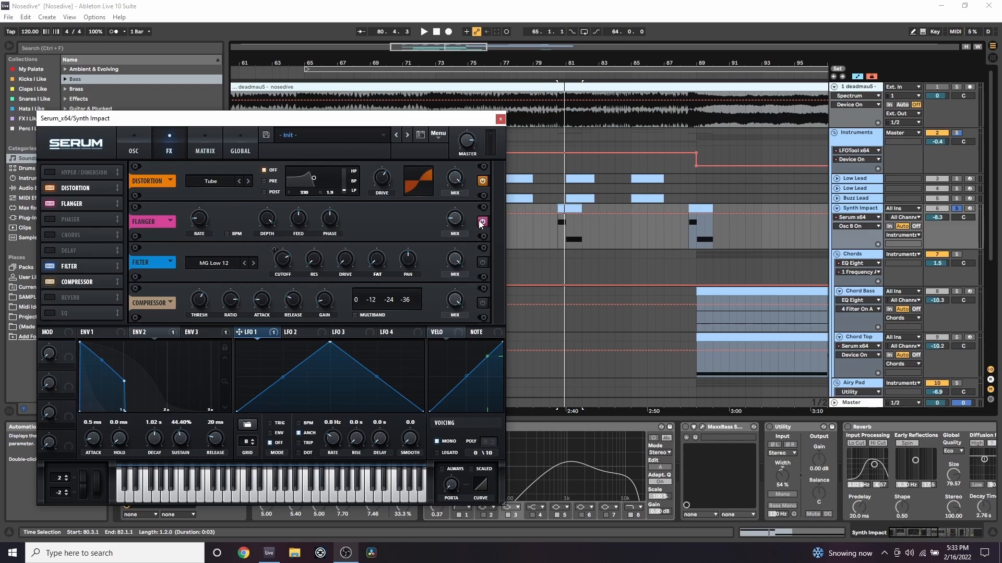
pyautogui.press('space')
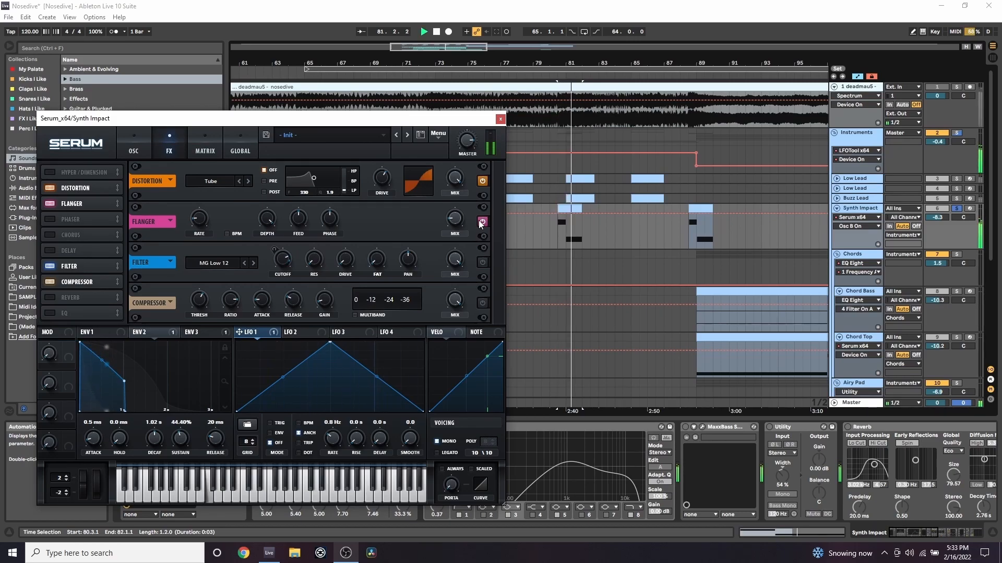
pyautogui.click(484, 264)
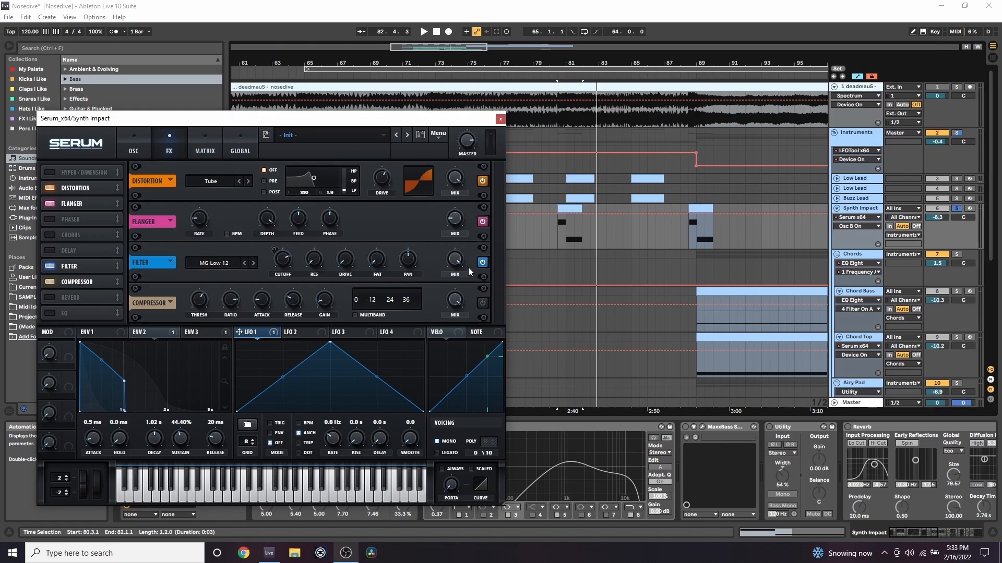
pyautogui.press('space')
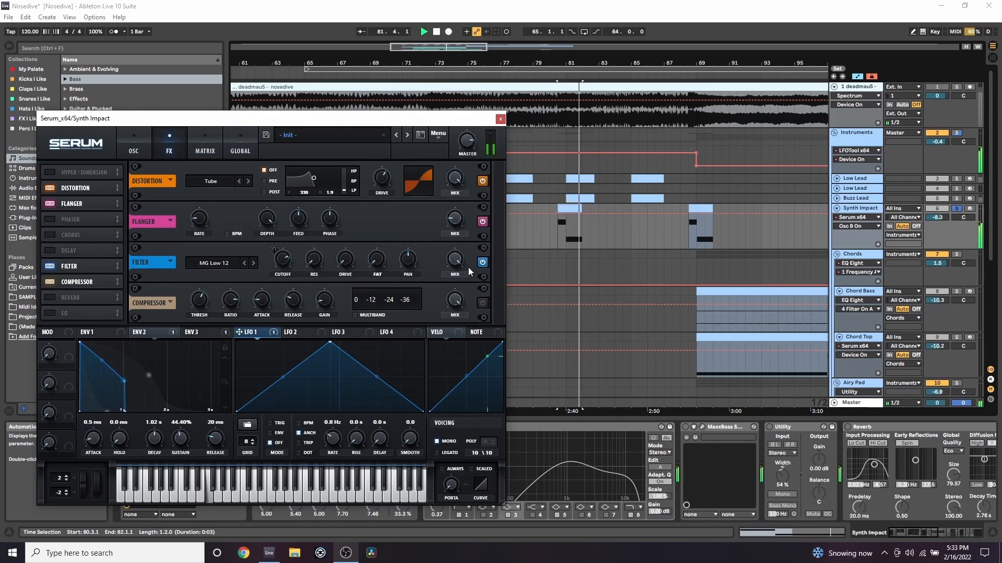
# - View Envelopes 2 and 3 in Serum, enable its compressor and play the Synth Impact clip before closing the plugin window
pyautogui.click(162, 337)
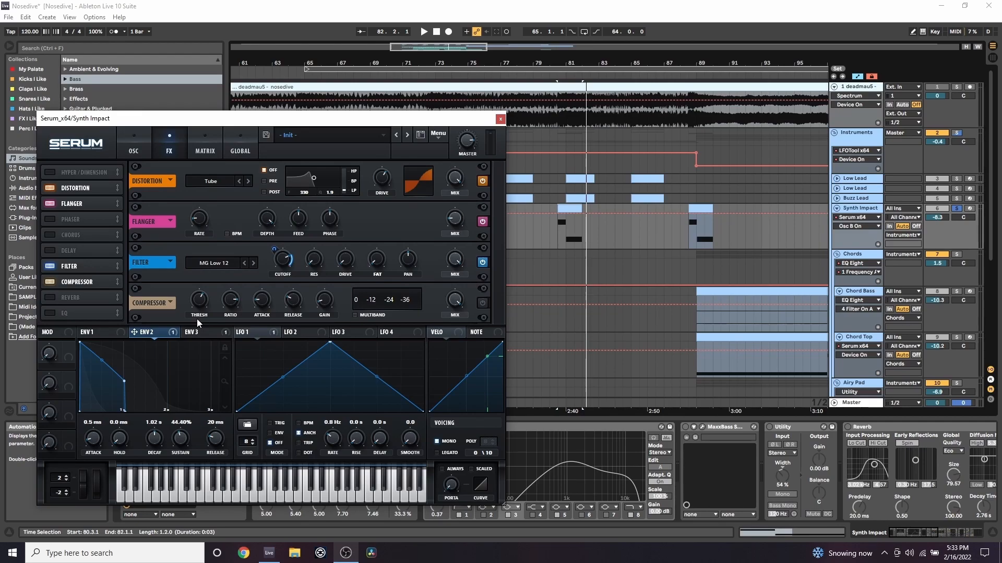
pyautogui.click(135, 141)
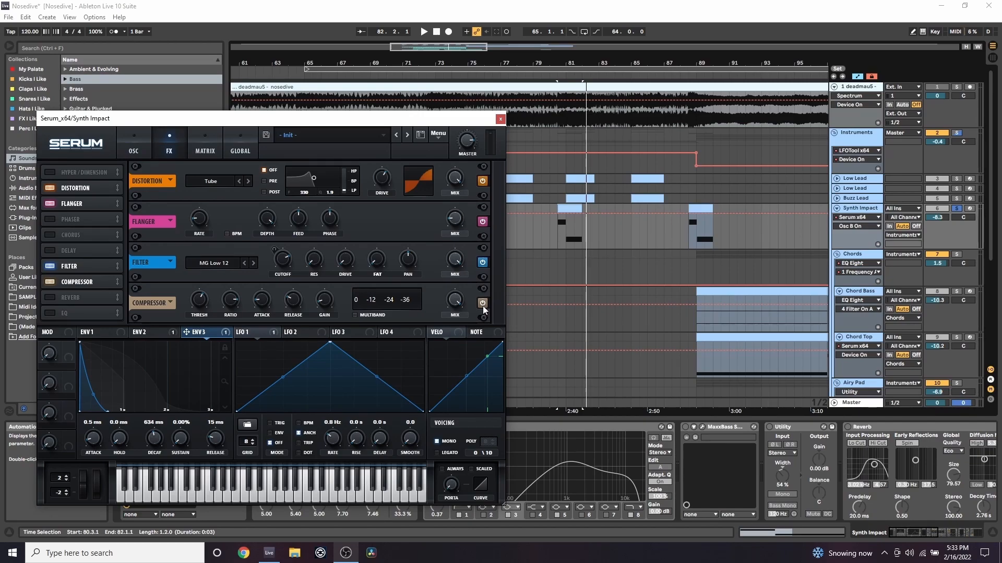
pyautogui.press('space')
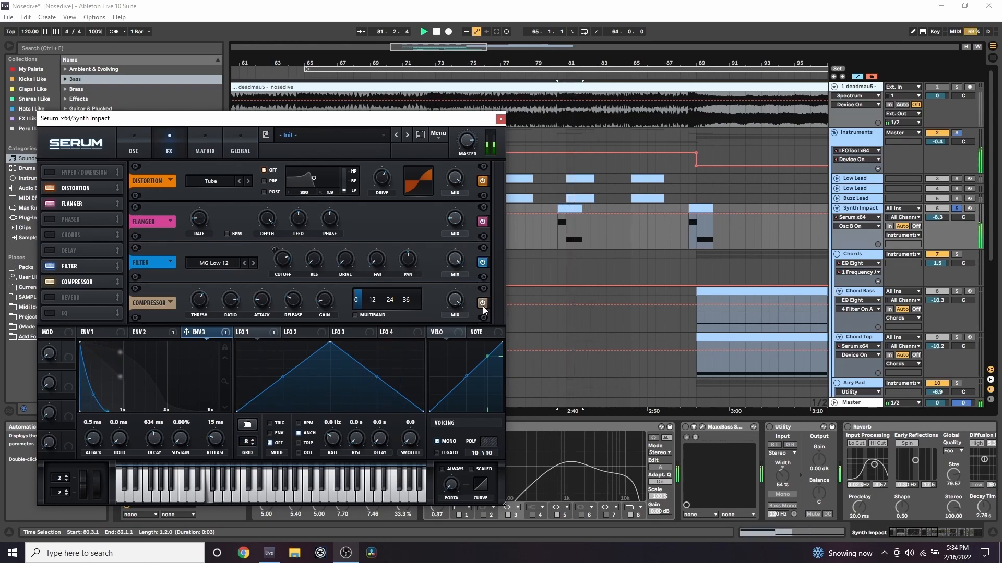
pyautogui.click(500, 119)
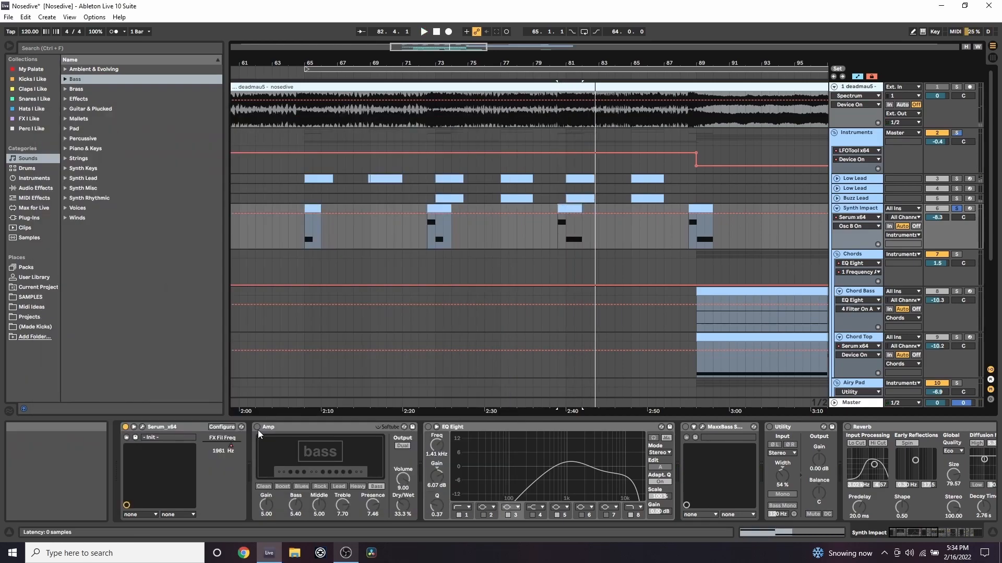
# - Turn on the Amp and EQ Eight devices on the Synth Impact track, playing the third clip after each one
pyautogui.press('space')
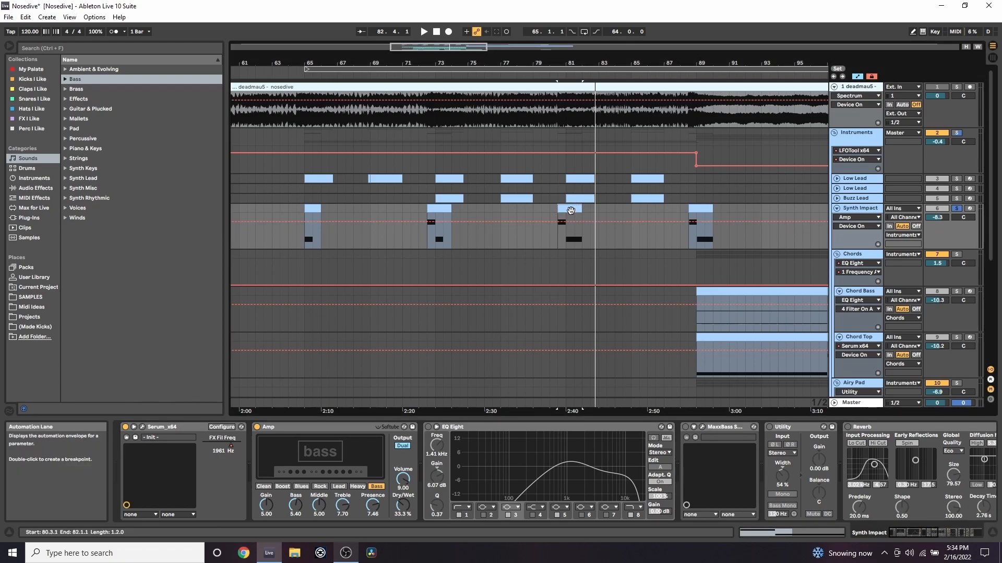
pyautogui.press('space')
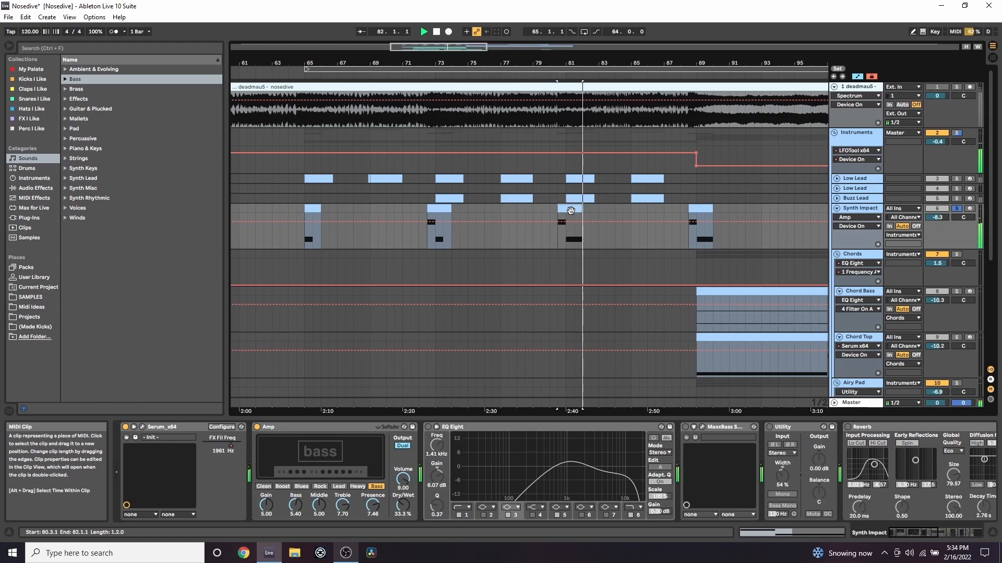
pyautogui.press('space')
pyautogui.click(428, 428)
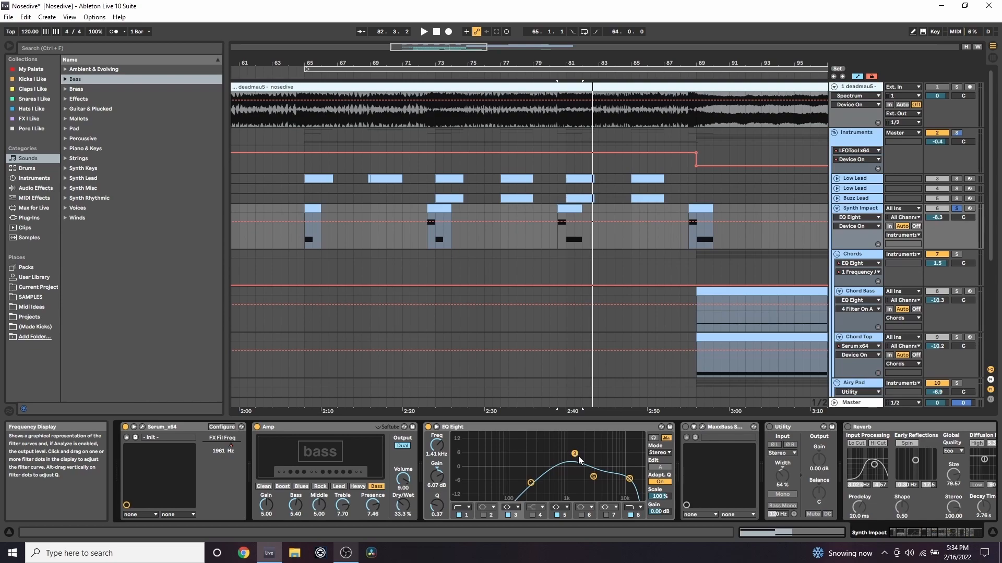
pyautogui.click(593, 477)
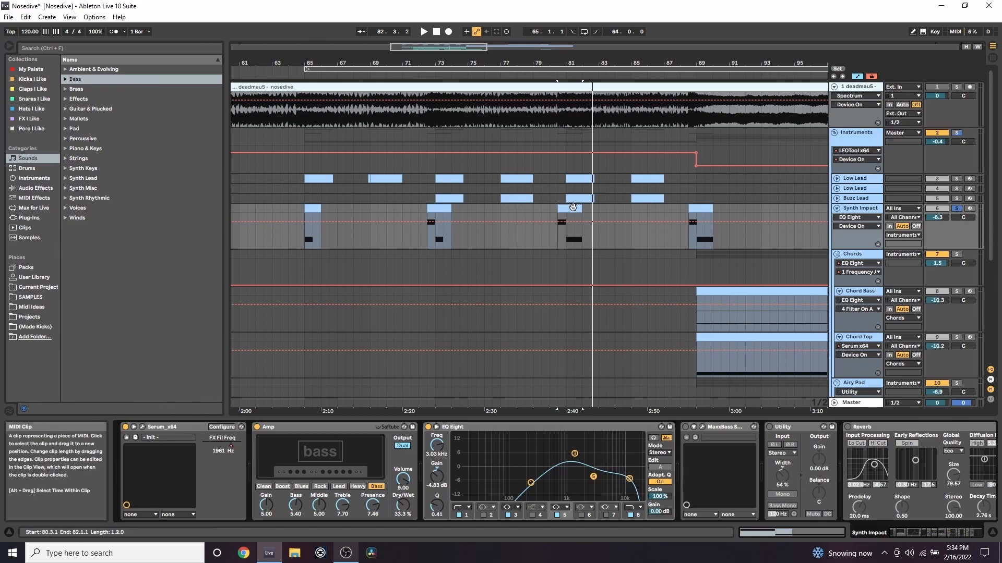
pyautogui.press('space')
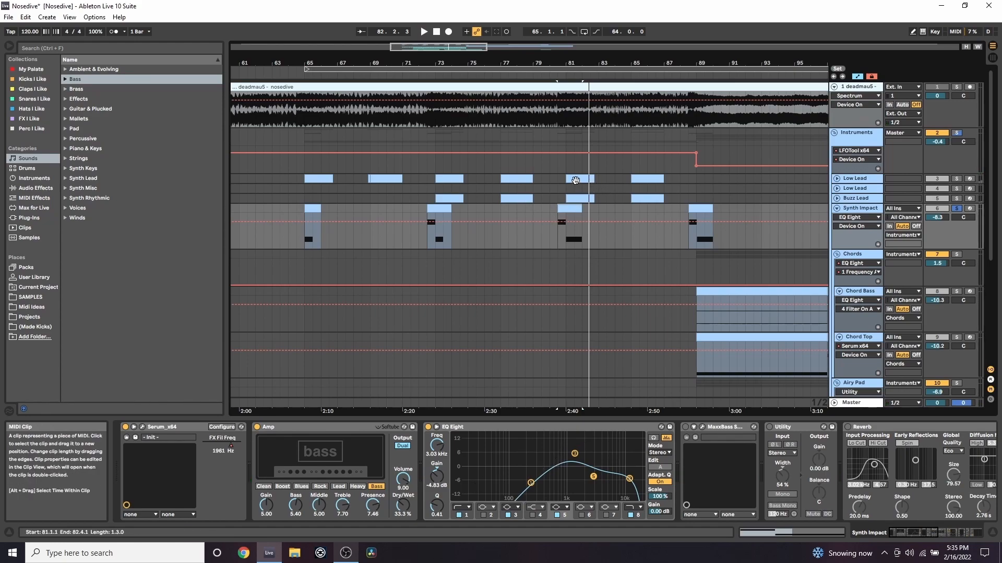
# - Turn on MaxxBass, Utility and Reverb on the Synth Impact track, playing the third clip between changes
pyautogui.click(701, 428)
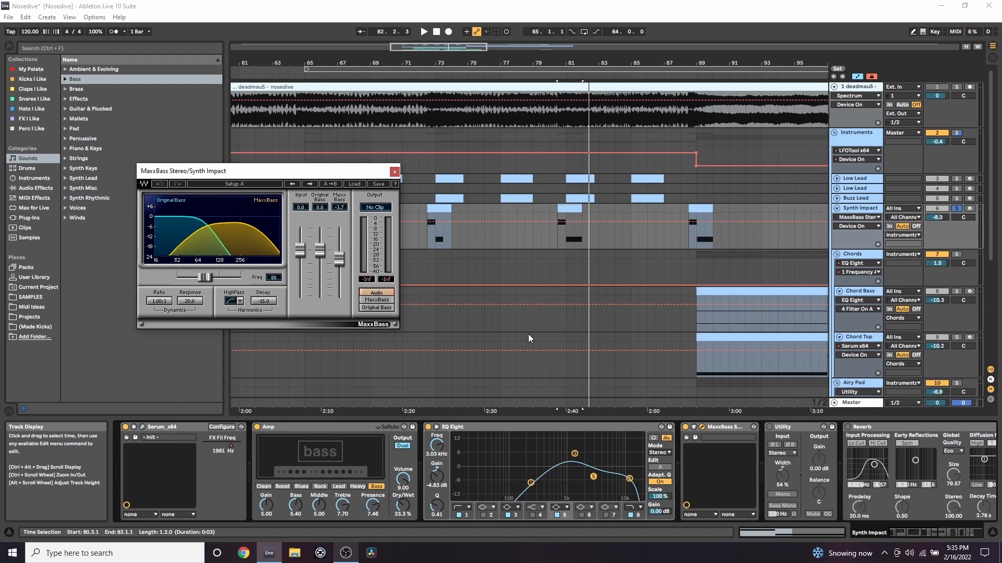
pyautogui.press('space')
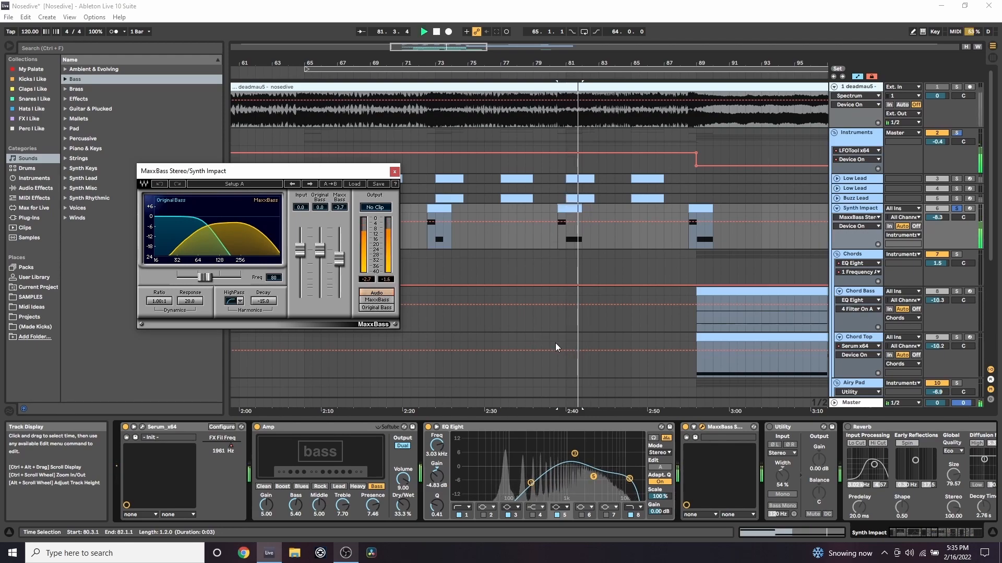
pyautogui.click(769, 427)
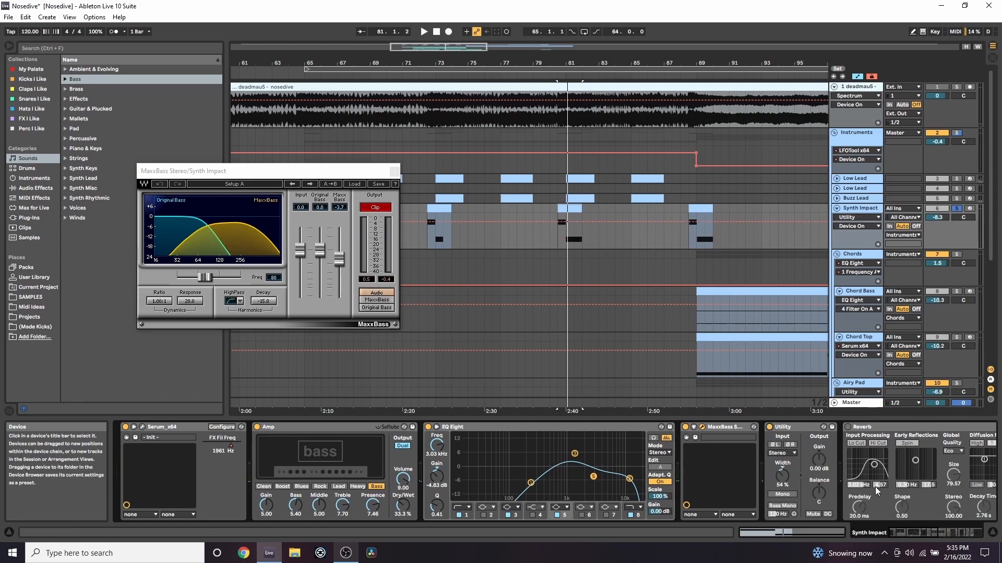
pyautogui.moveTo(896, 528); pyautogui.dragTo(918, 527)
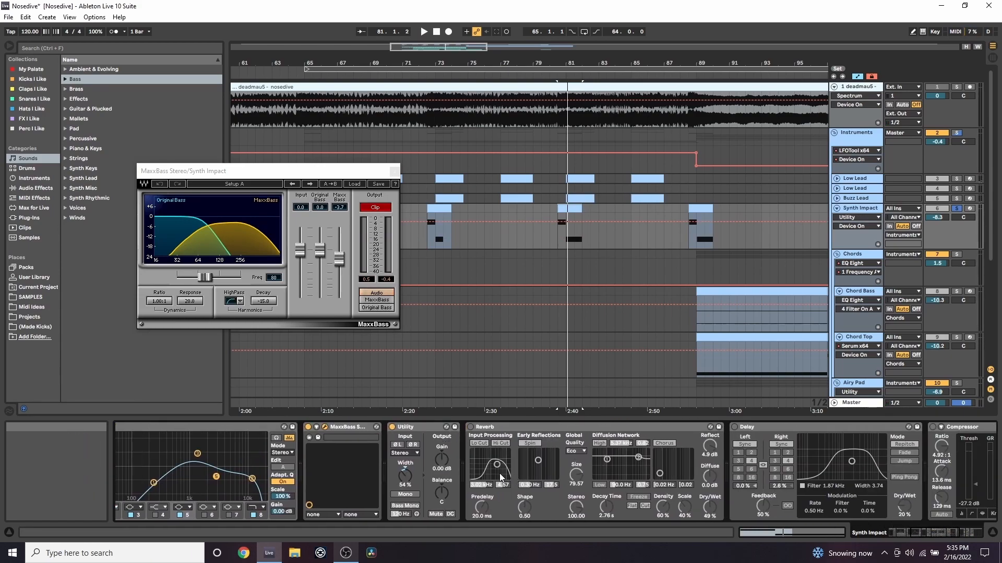
pyautogui.click(471, 427)
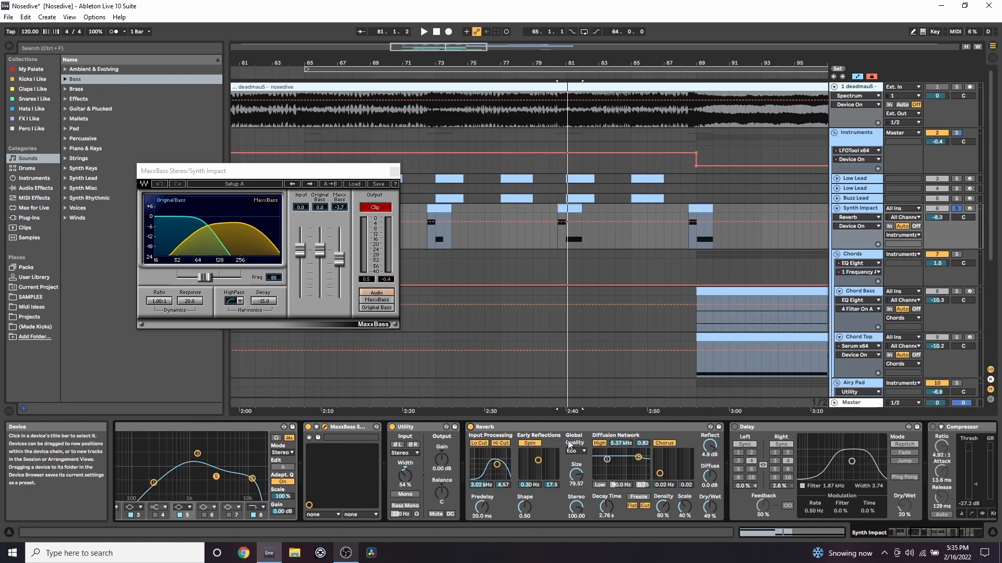
pyautogui.press('space')
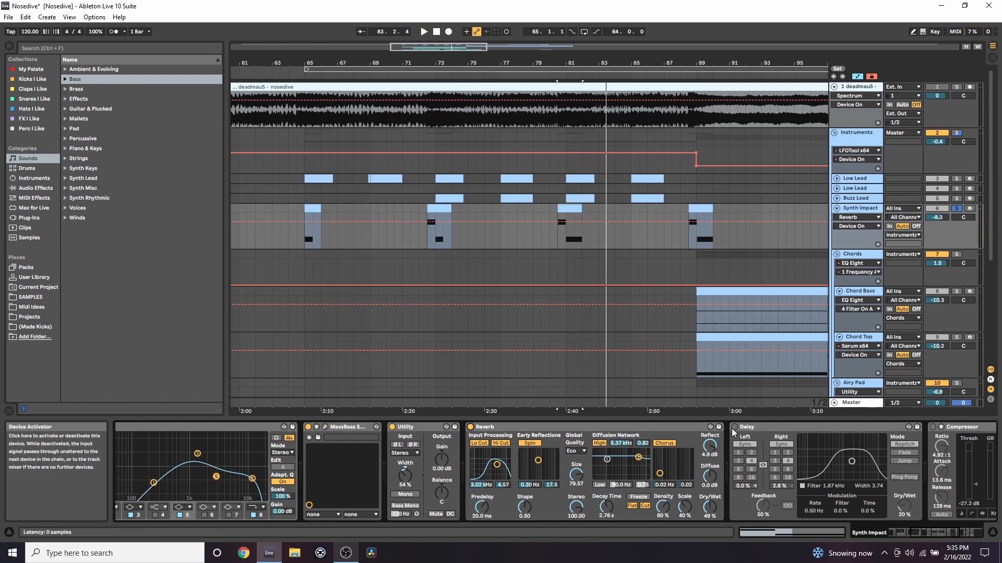
# - Turn on the Delay and Compressor devices on Synth Impact and play the third and fourth clips
pyautogui.click(734, 427)
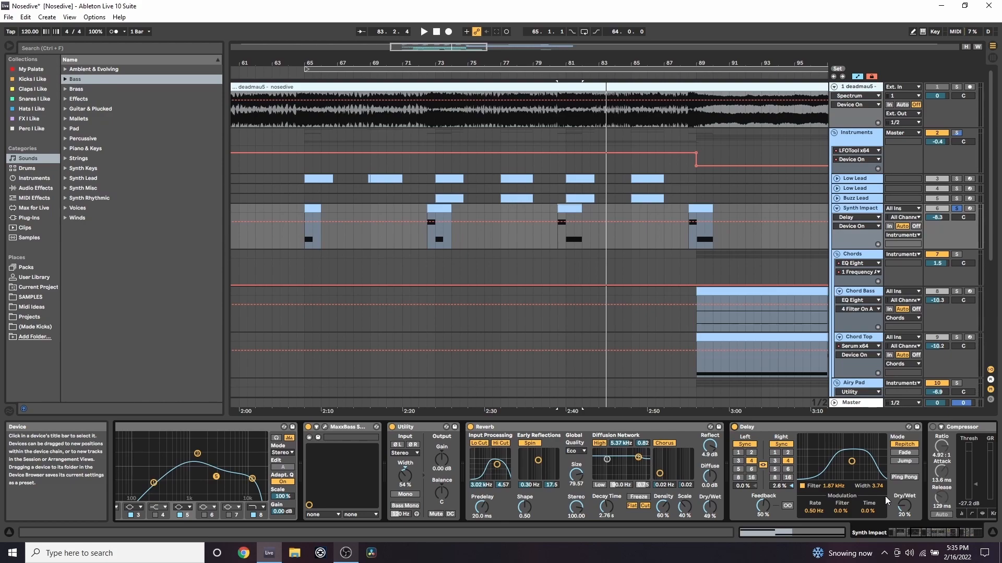
pyautogui.press('space')
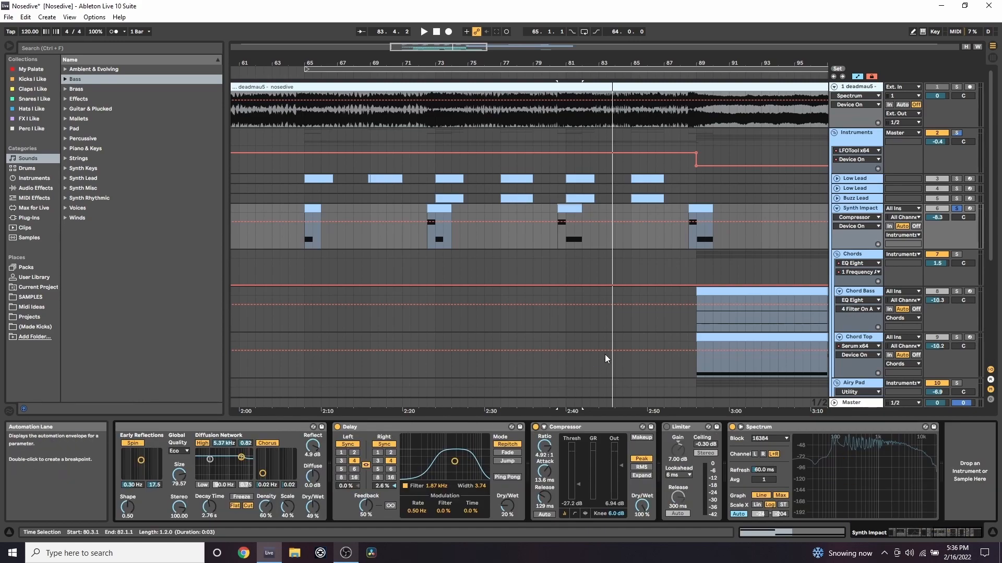
pyautogui.click(695, 208)
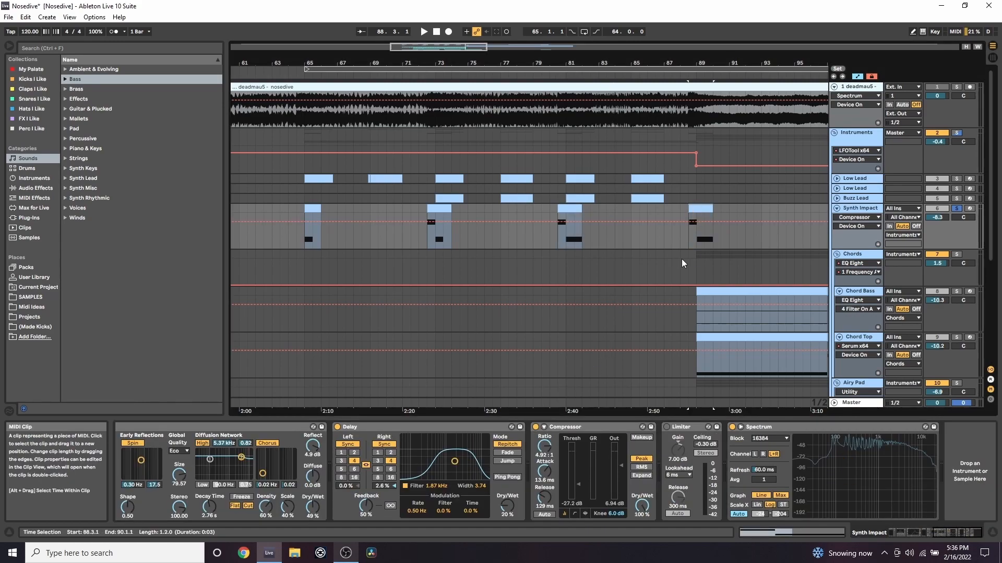
pyautogui.moveTo(702, 60); pyautogui.dragTo(696, 63)
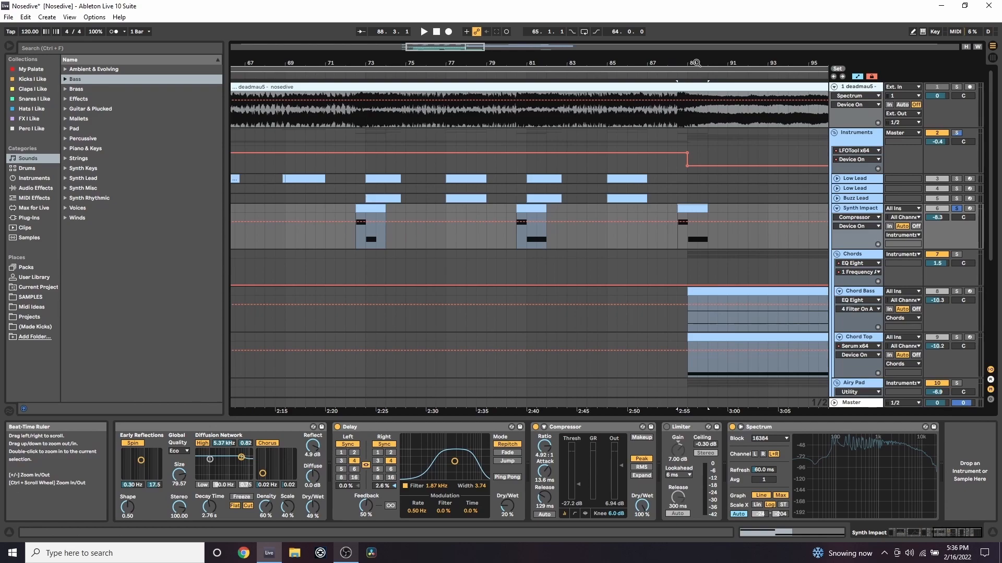
pyautogui.press('space')
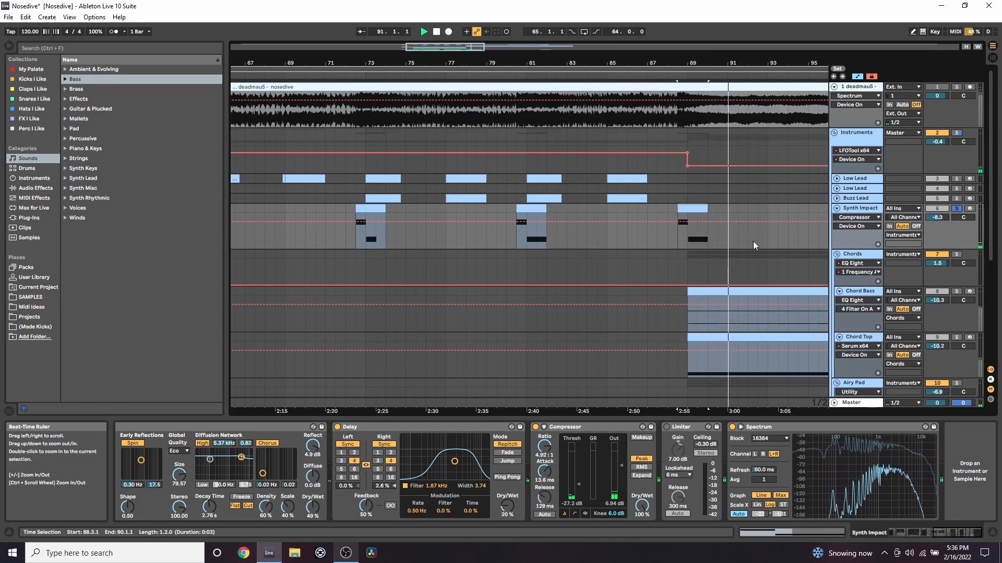
pyautogui.press('space')
# - Turn on the Limiter on the Synth Impact track and play the fourth clip again
pyautogui.click(668, 426)
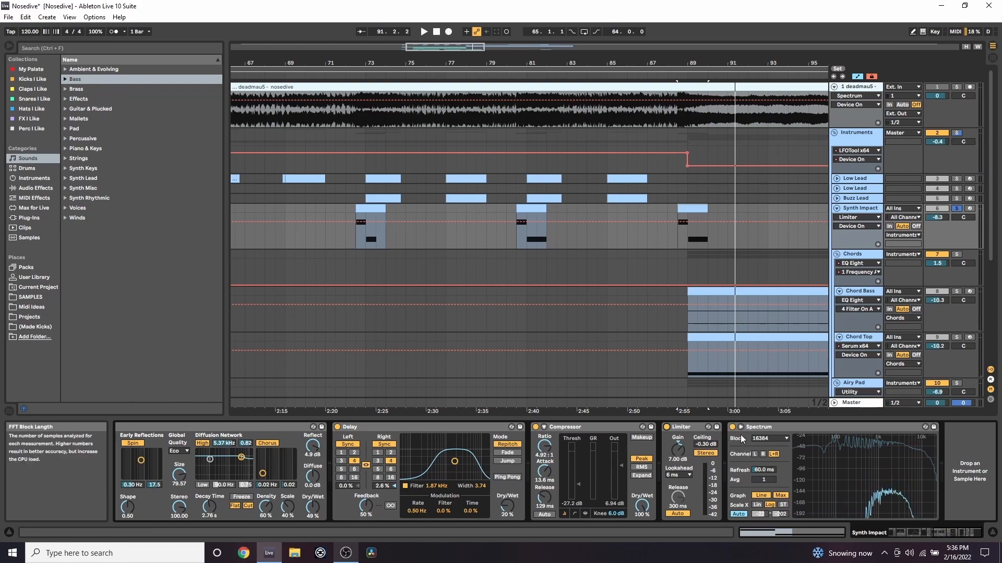
pyautogui.press('space')
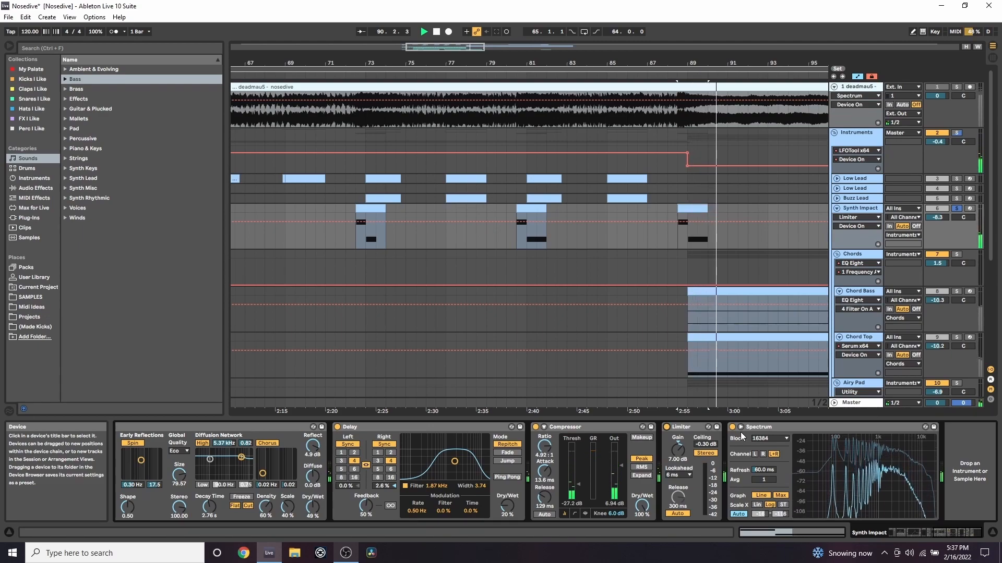
pyautogui.press('space')
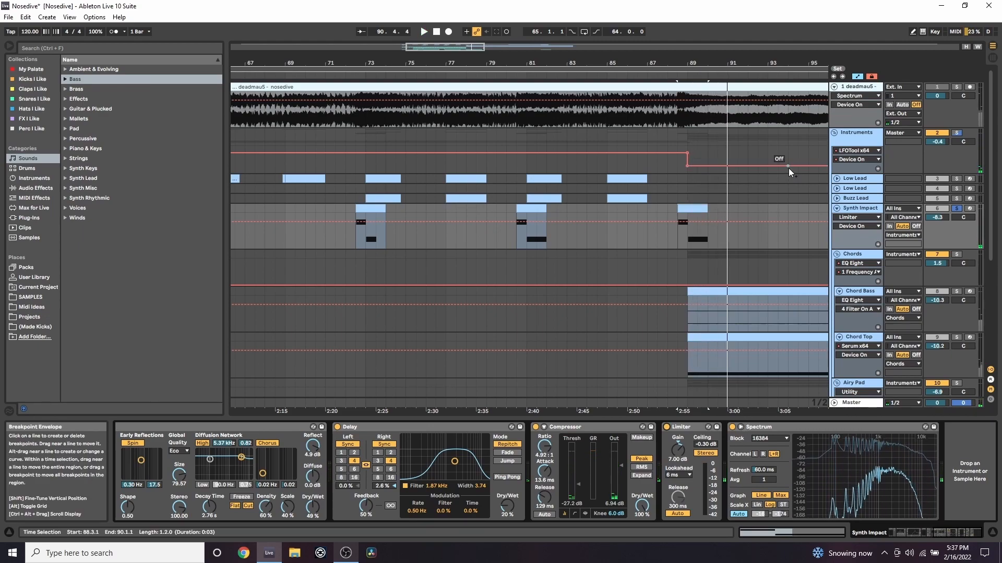
# - Hide the automation lanes, solo Low Lead and Buzz Lead along with Synth Impact, and play from the third Synth Impact clip
pyautogui.press('a')
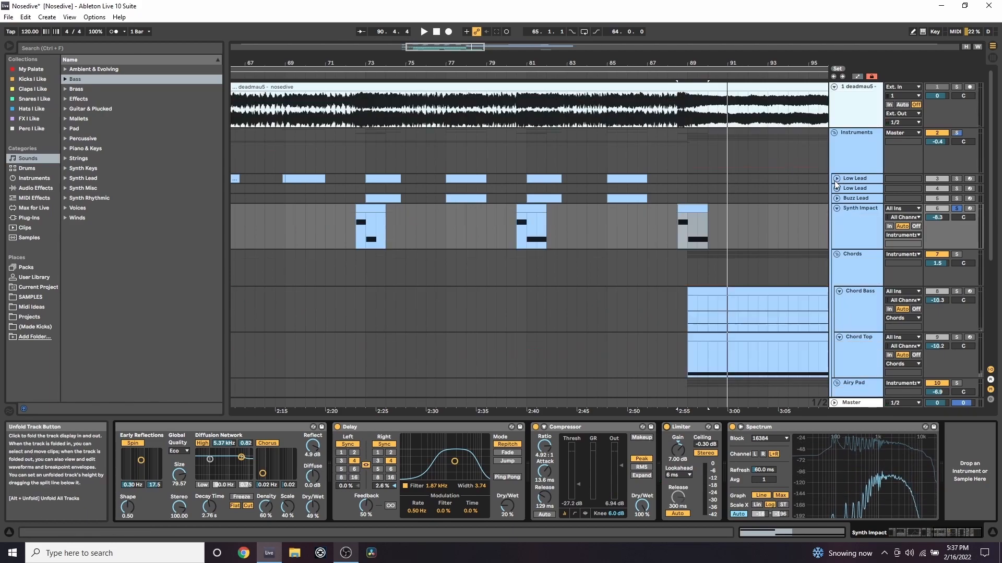
pyautogui.keyDown('ctrl'); pyautogui.click(956, 198); pyautogui.keyUp('ctrl')
pyautogui.keyDown('ctrl'); pyautogui.click(957, 179); pyautogui.keyUp('ctrl')
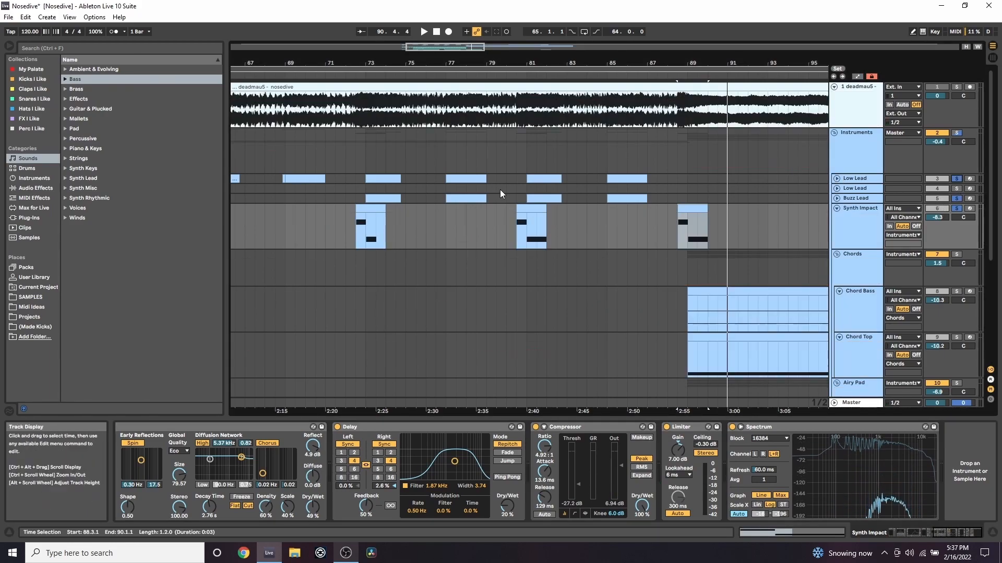
pyautogui.click(538, 206)
pyautogui.press('space')
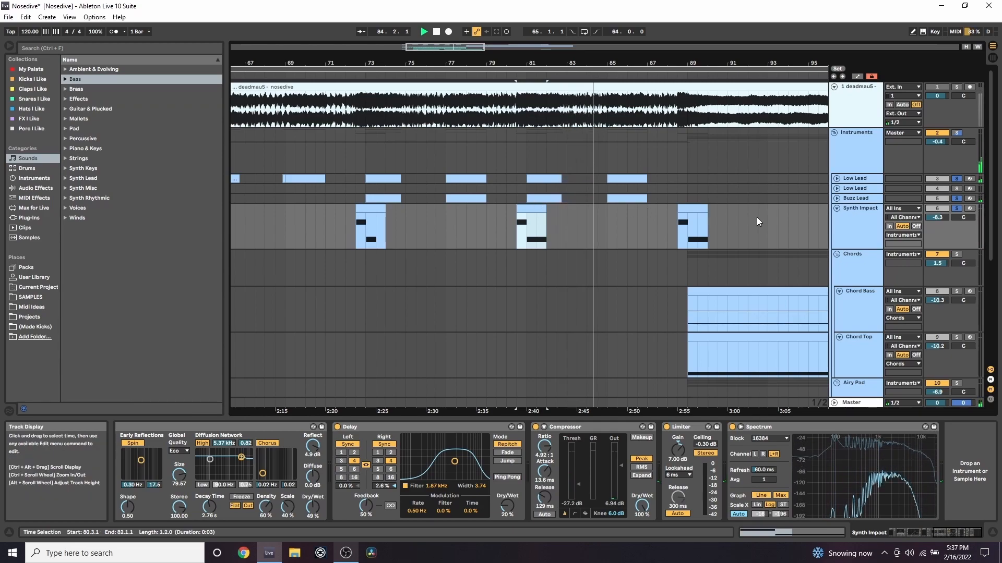
# - Fold the Synth Impact track, solo the Bass Pluck track and play its clip from bar 65
pyautogui.click(836, 208)
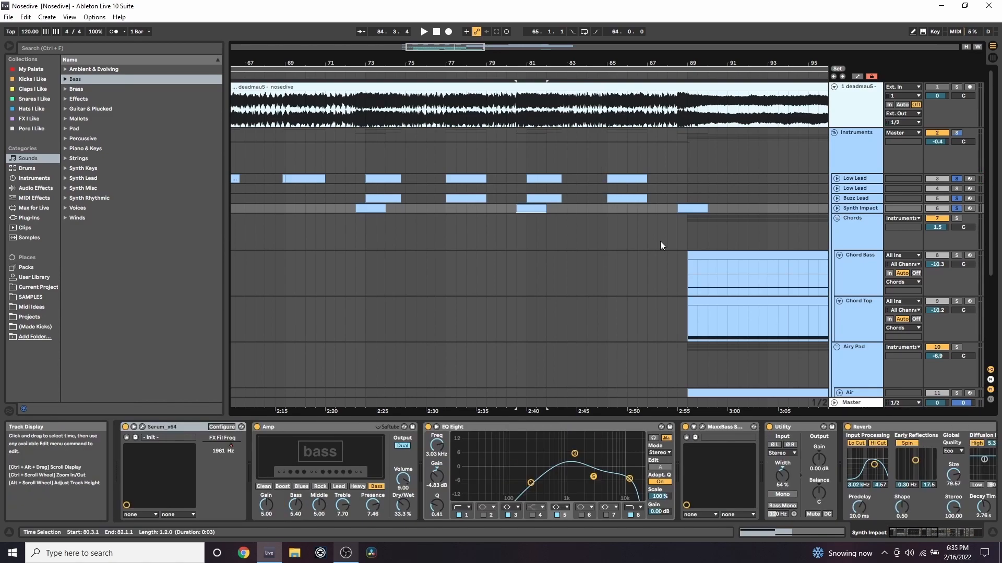
pyautogui.moveTo(611, 63); pyautogui.dragTo(615, 18)
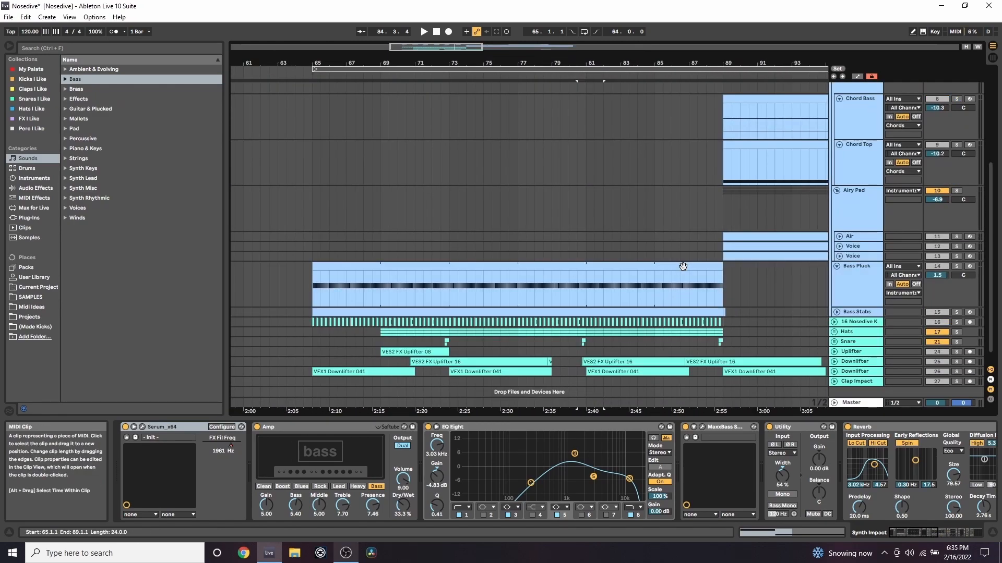
pyautogui.click(683, 267)
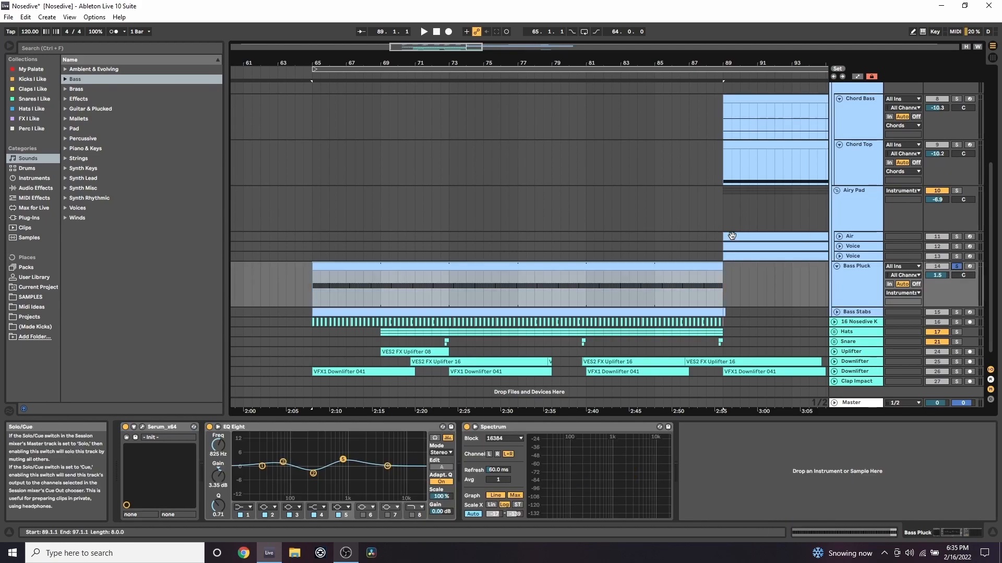
pyautogui.press('space')
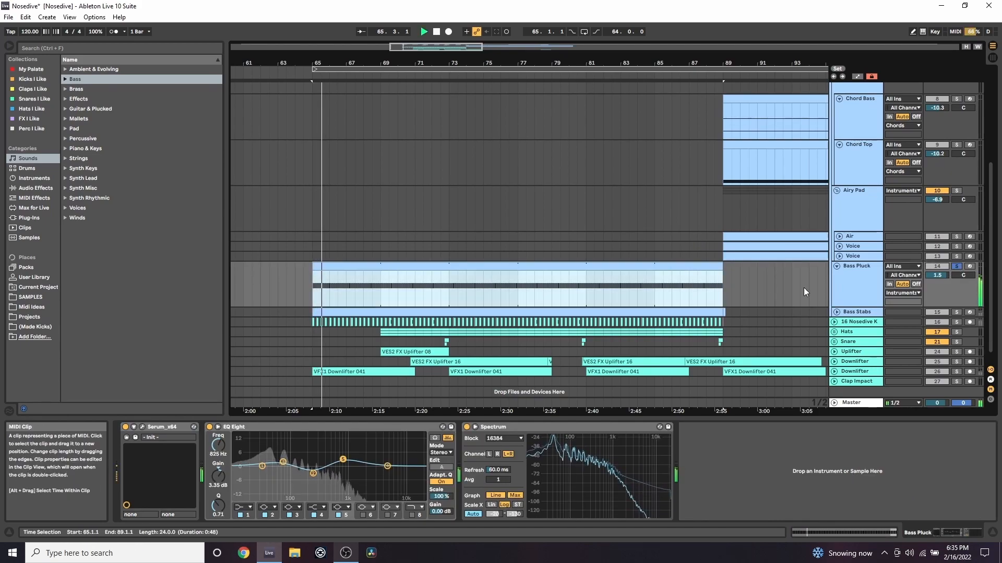
pyautogui.press('space')
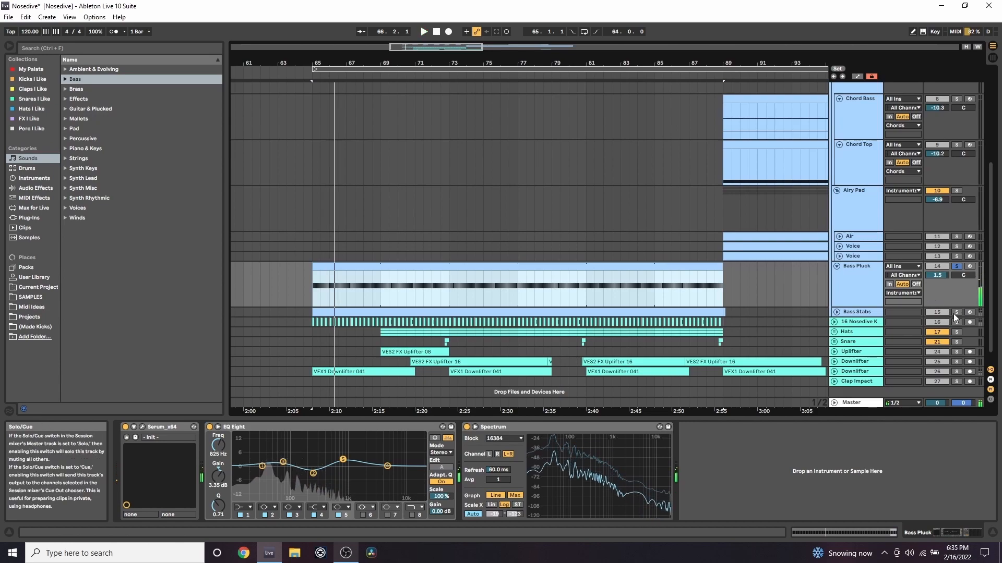
# - Solo the Bass Stabs track and play its clip from bar 65
pyautogui.click(956, 313)
pyautogui.click(705, 313)
pyautogui.press('space')
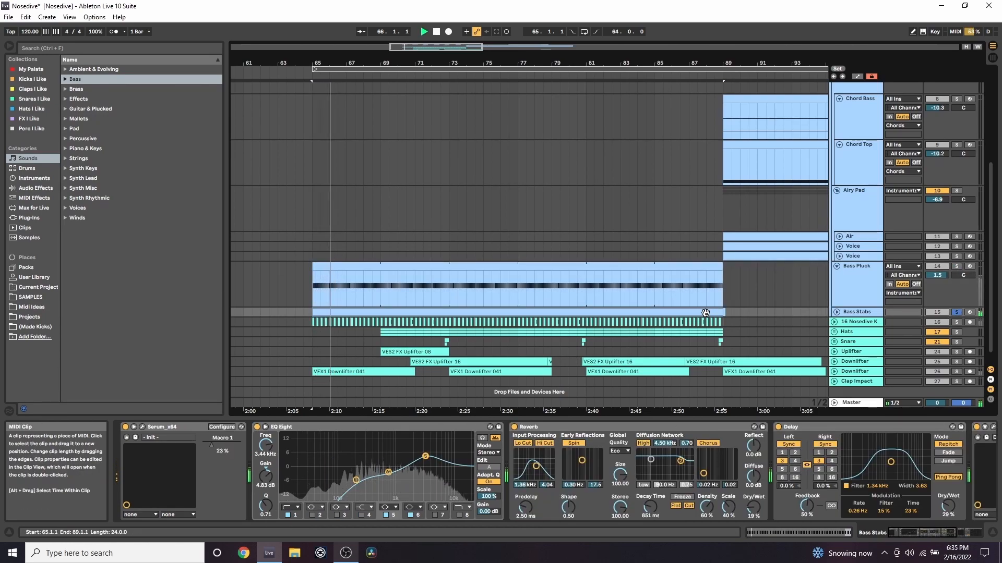
# - Examine the Bass Pluck clip's MIDI notes up close and open the track's Serum window
pyautogui.click(628, 285)
pyautogui.hotkey('shift', 'Tab')
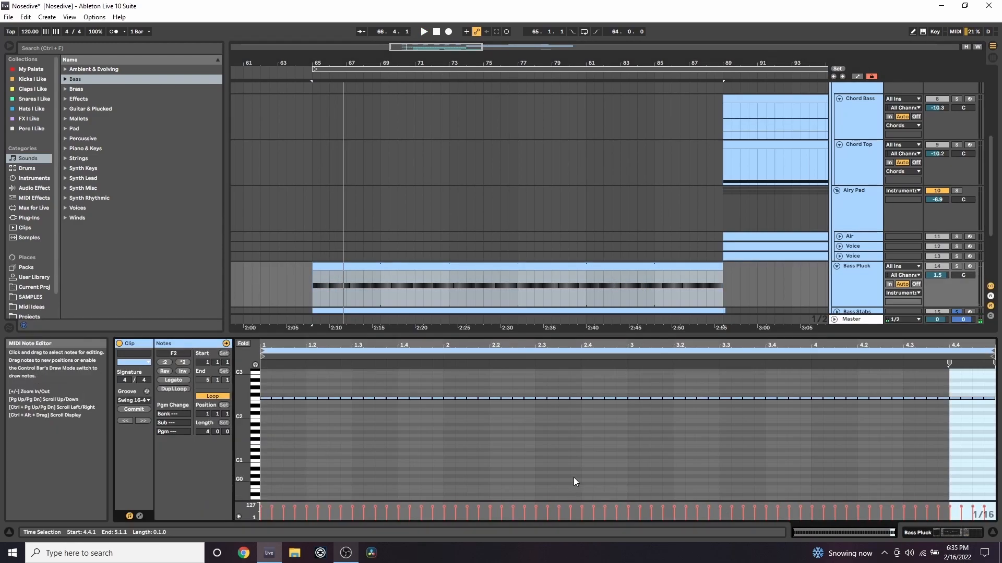
pyautogui.moveTo(242, 399)
pyautogui.mouseDown()
pyautogui.moveTo(251, 416)
pyautogui.moveTo(259, 406)
pyautogui.mouseUp()
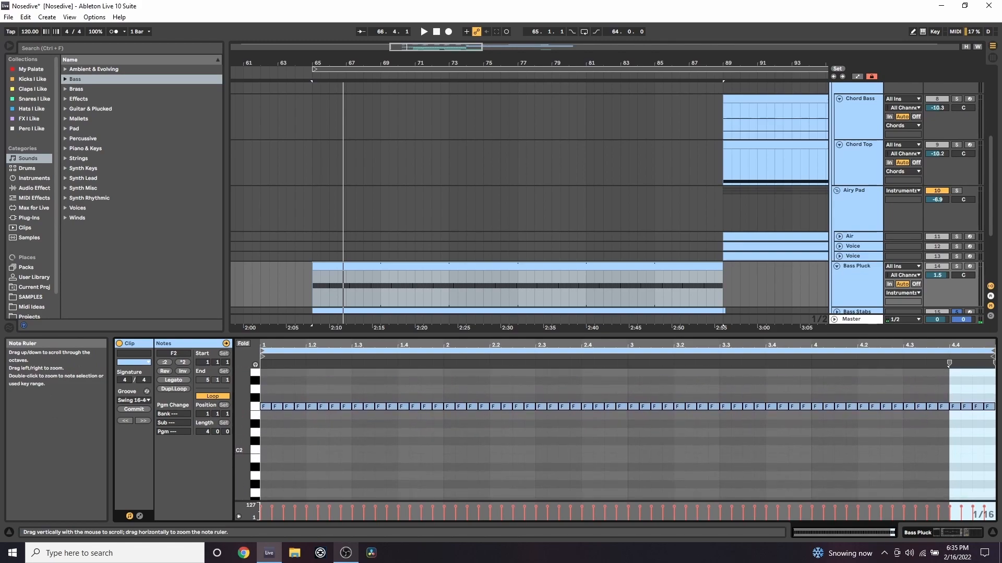
pyautogui.hotkey('shift', 'Tab')
pyautogui.moveTo(311, 64); pyautogui.dragTo(311, 168)
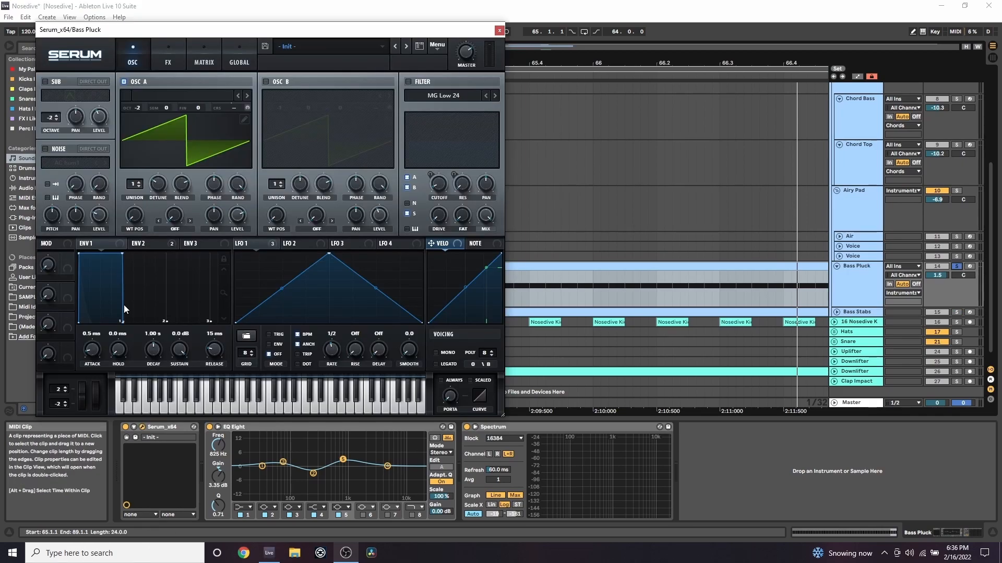
# - Play the Bass Pluck clip from bar 65, and set Oscillator A's unison to 7 voices in Serum
pyautogui.click(593, 264)
pyautogui.press('space')
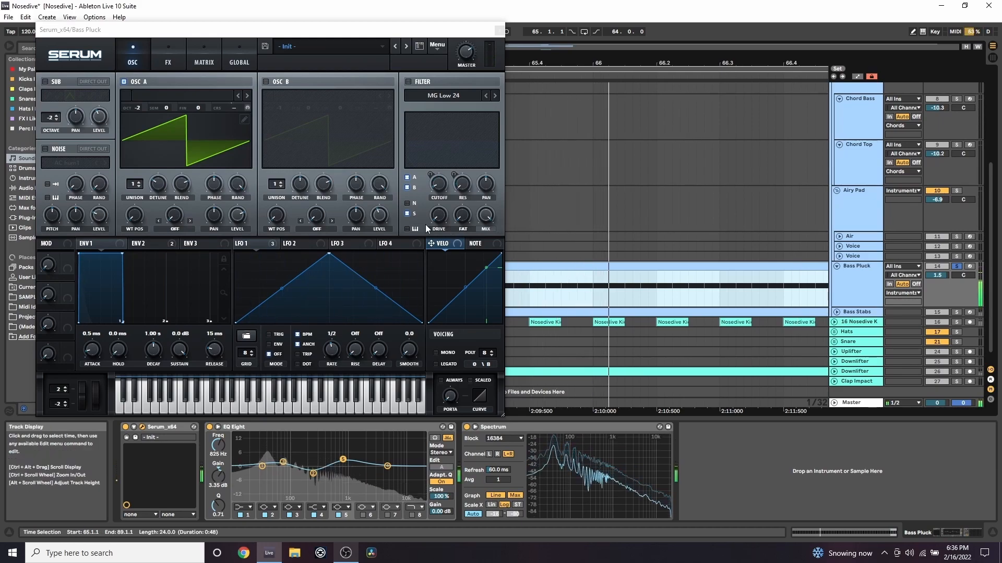
pyautogui.click(139, 189)
pyautogui.moveTo(139, 189); pyautogui.dragTo(146, 136)
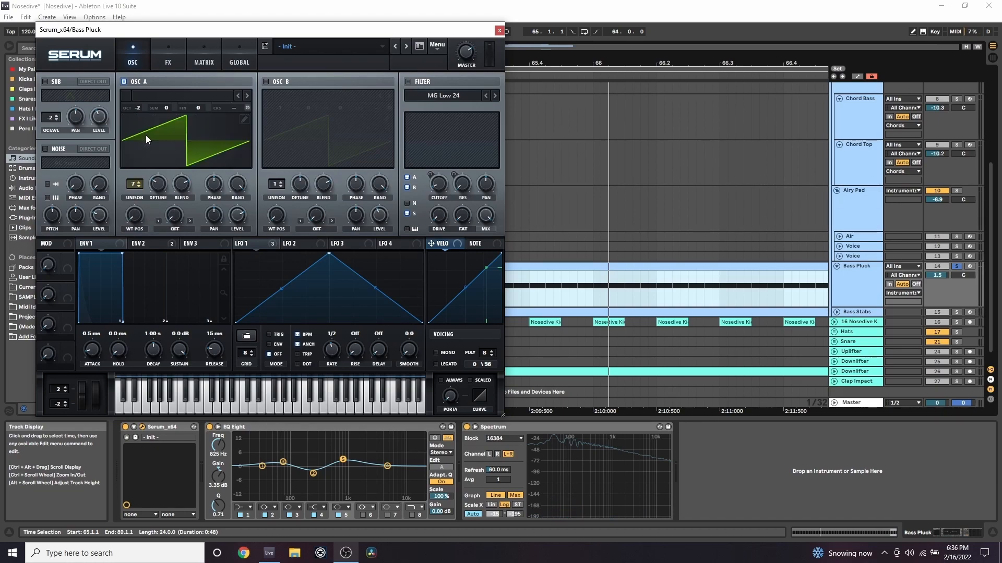
# - Audition the clip with Oscillator A's unison, turn on Oscillator B, and play the clip again
pyautogui.press('space')
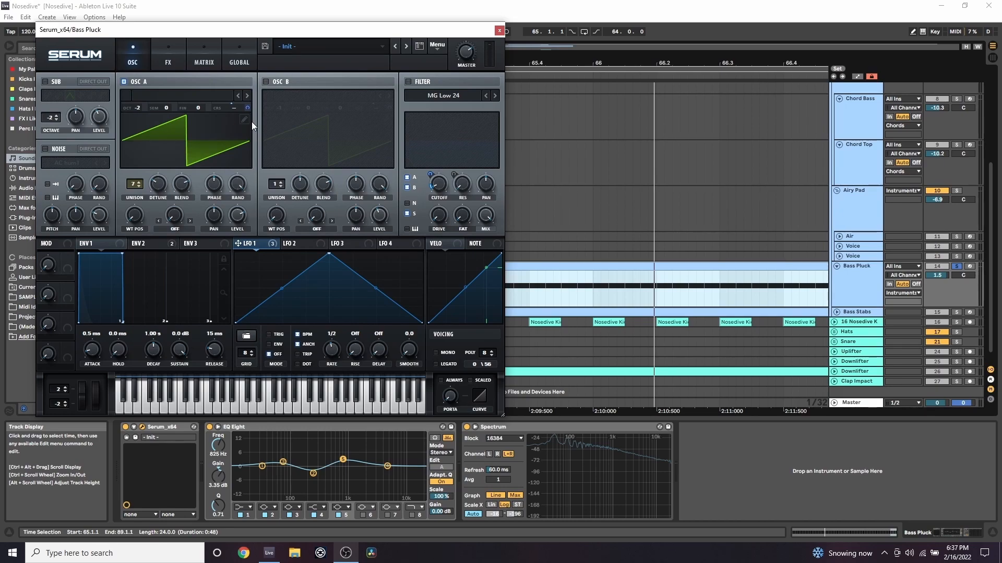
pyautogui.press('space')
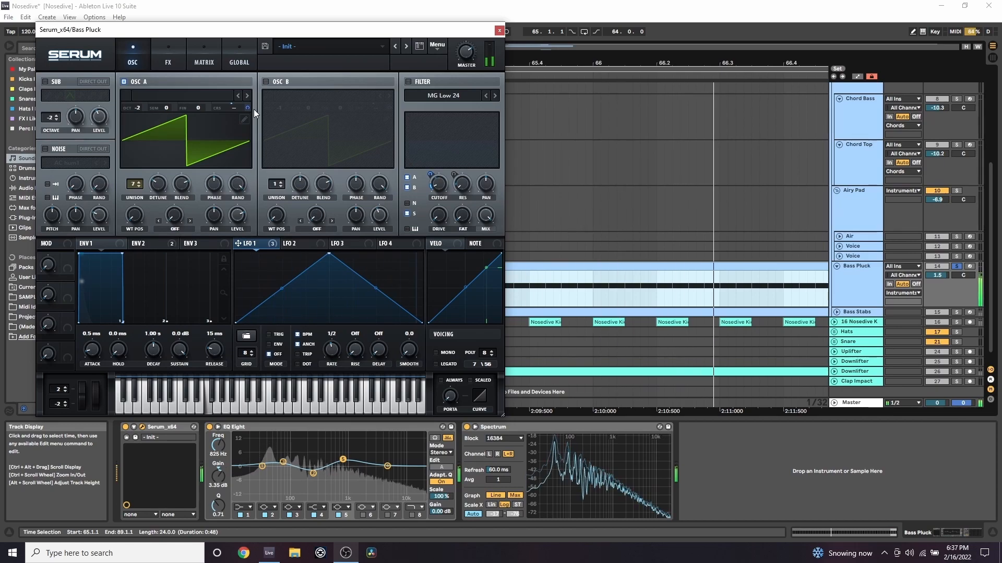
pyautogui.press('space')
pyautogui.click(266, 81)
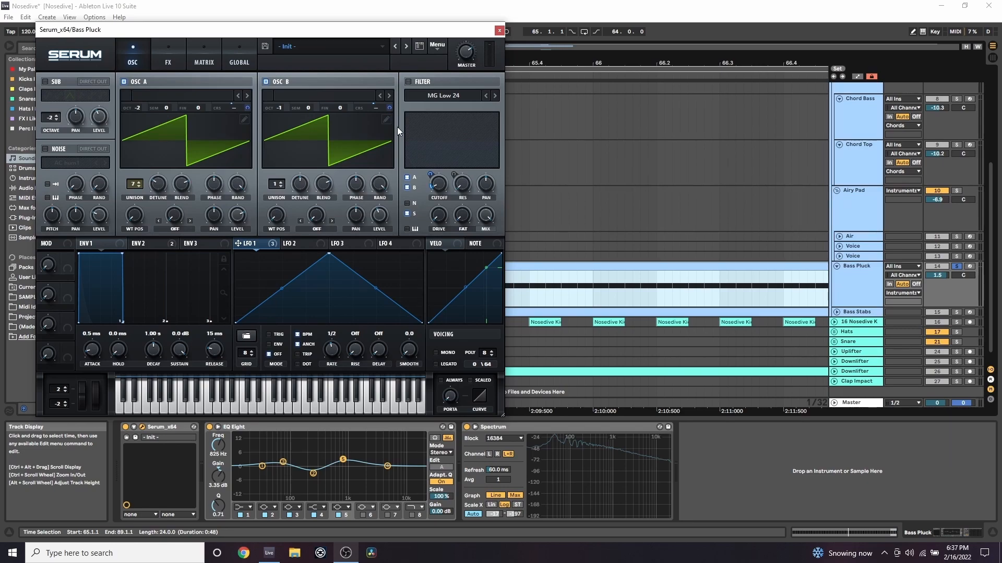
pyautogui.press('space')
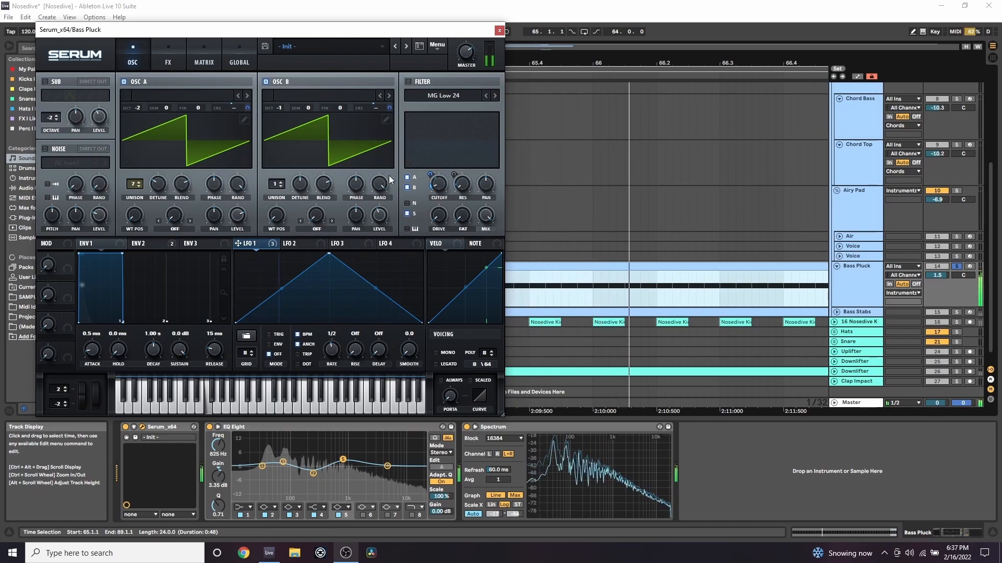
# - Turn on Serum's MG Low 24 filter, show Envelope 2, and play the Bass Pluck clip from bar 65
pyautogui.click(408, 82)
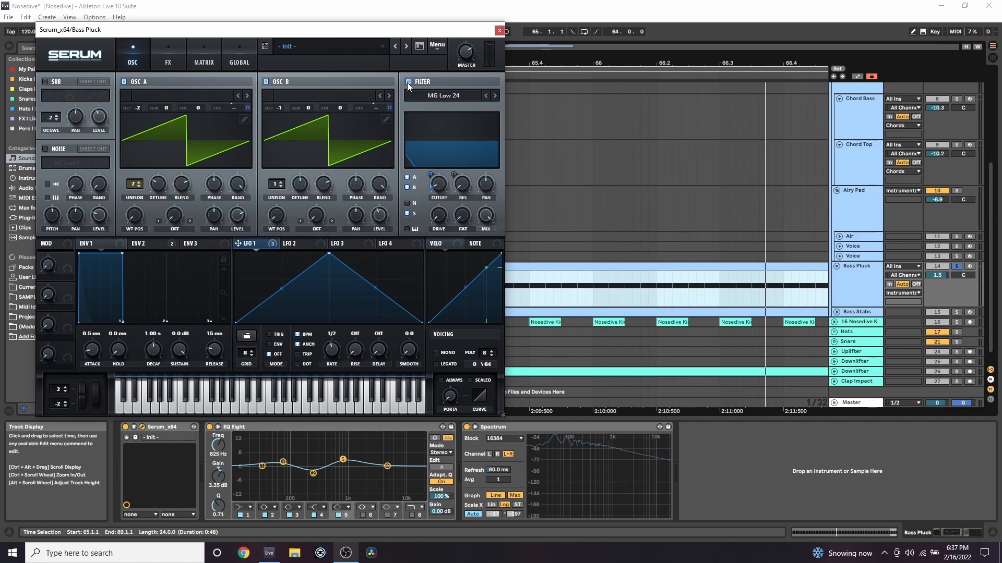
pyautogui.click(150, 244)
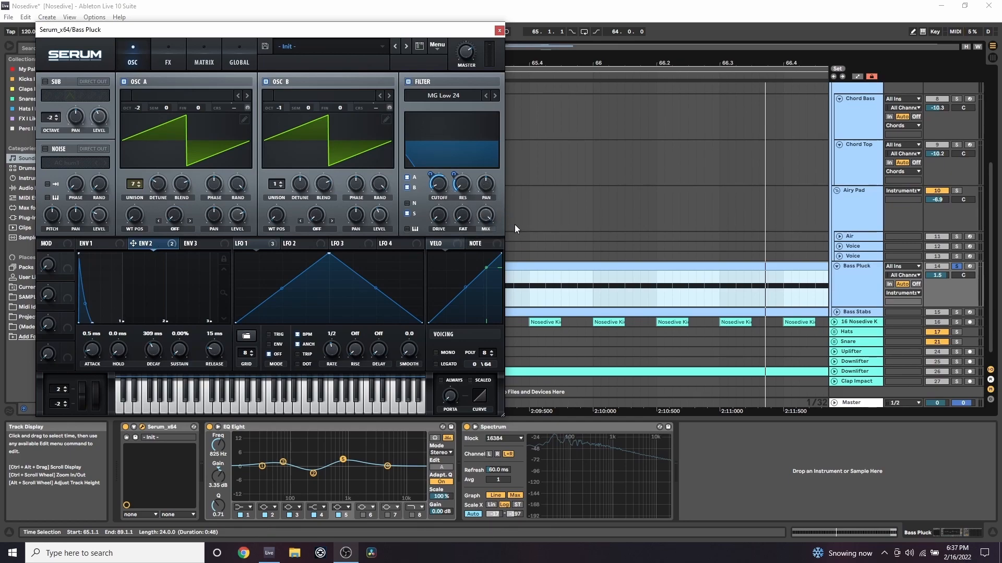
pyautogui.press('space')
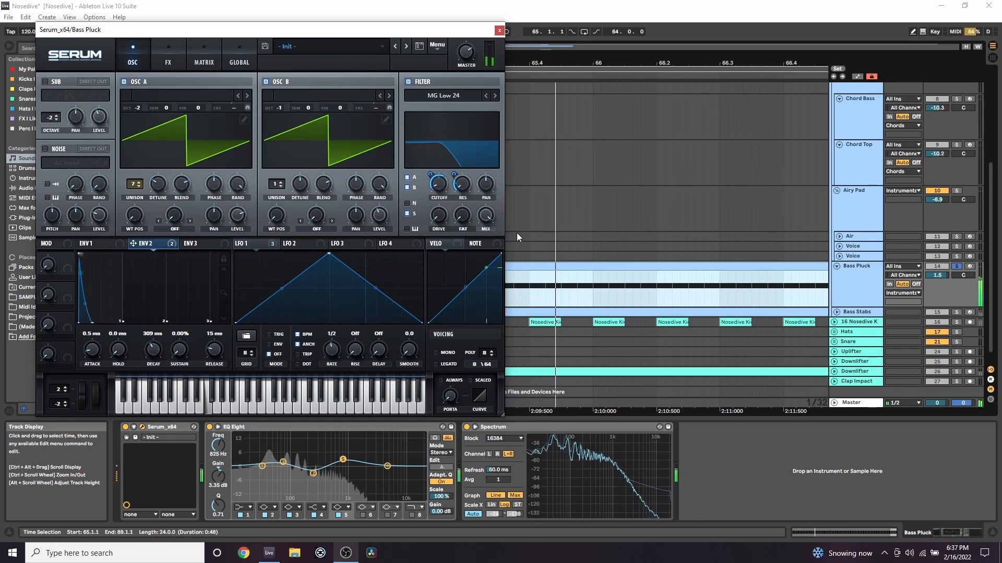
pyautogui.press('space')
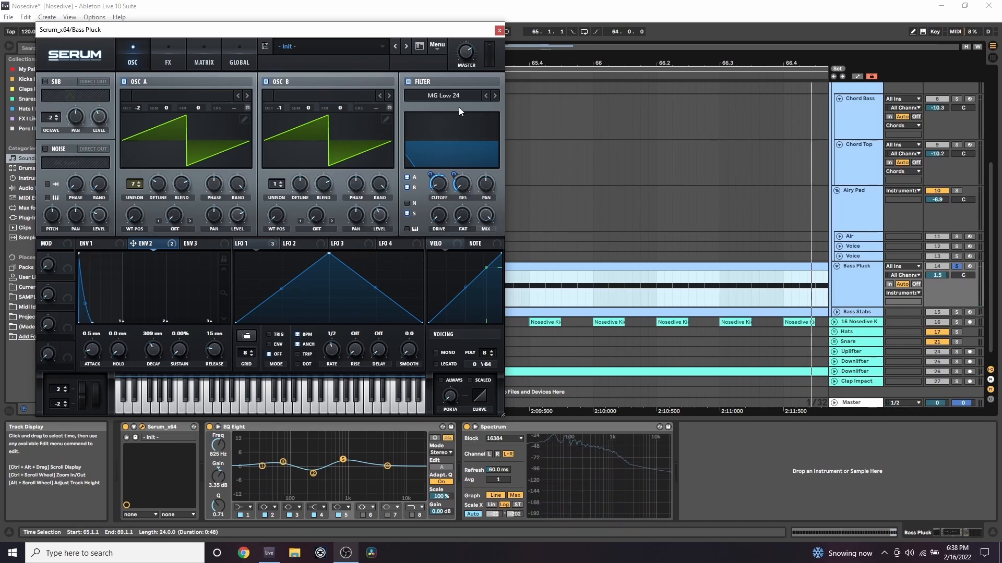
# - Turn on Serum's sub oscillator and audition the Bass Pluck clip with it
pyautogui.click(45, 81)
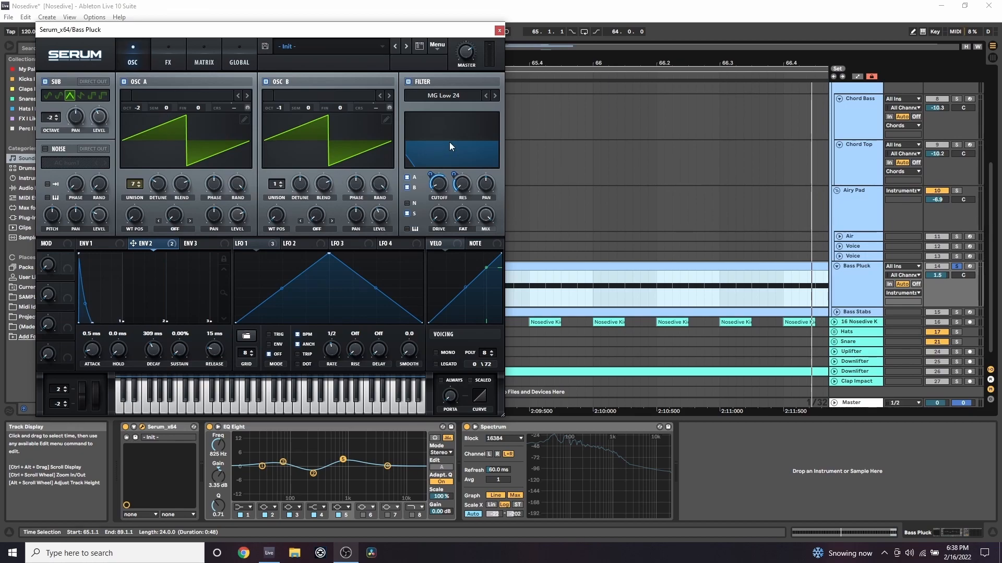
pyautogui.press('space')
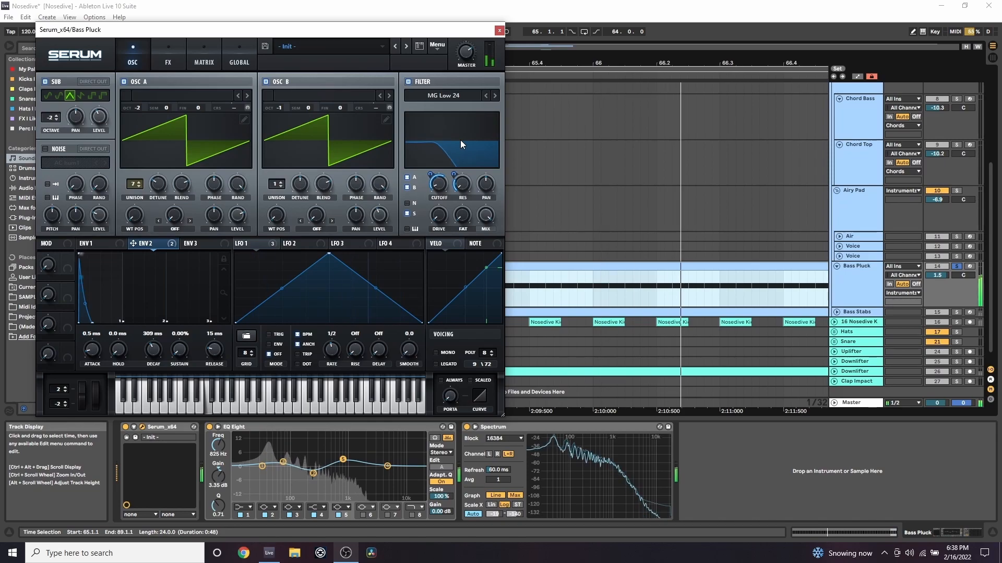
pyautogui.press('space')
# - Turn on the Tube distortion and the compressor in Serum's effects and play the Bass Pluck clip
pyautogui.click(168, 60)
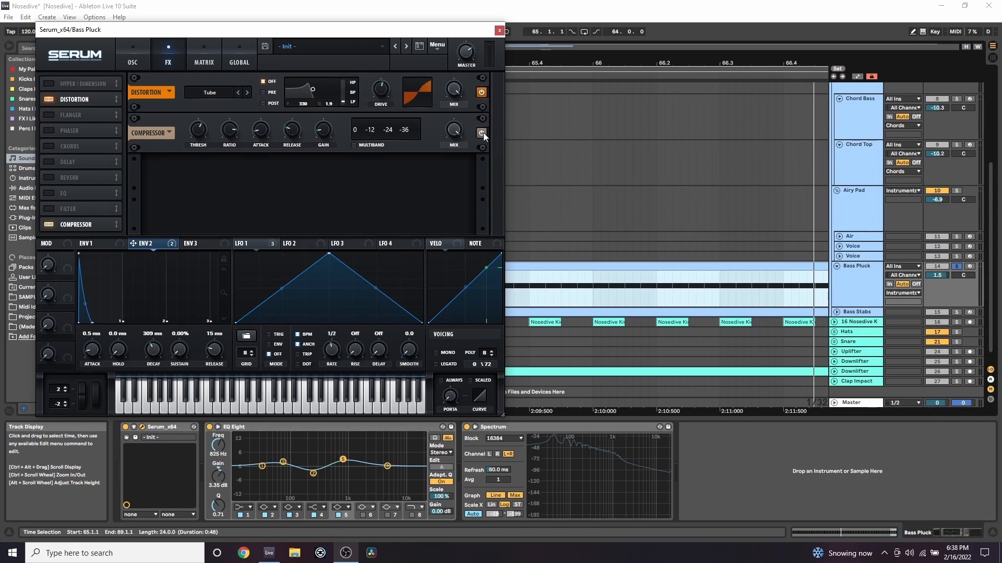
pyautogui.press('space')
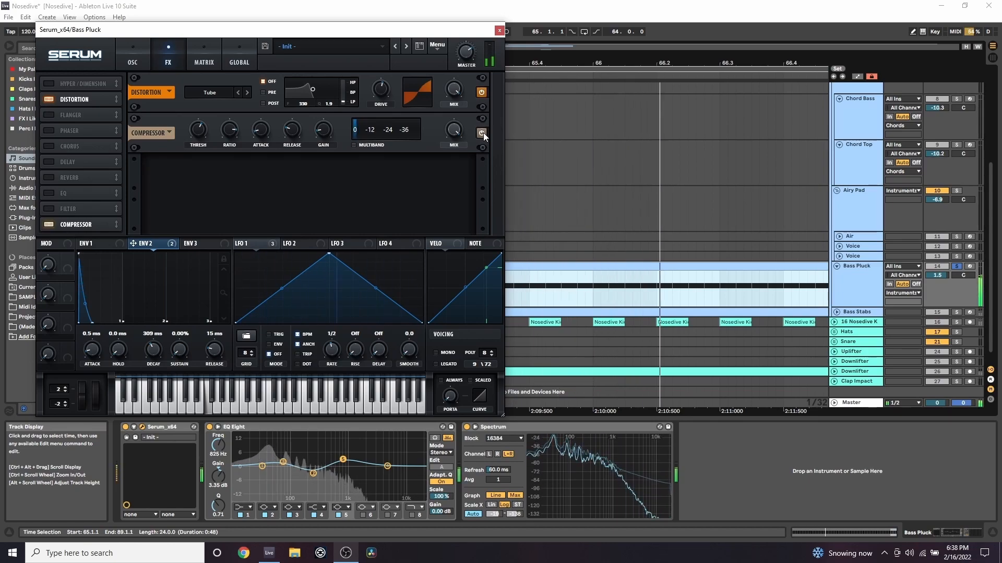
pyautogui.press('space')
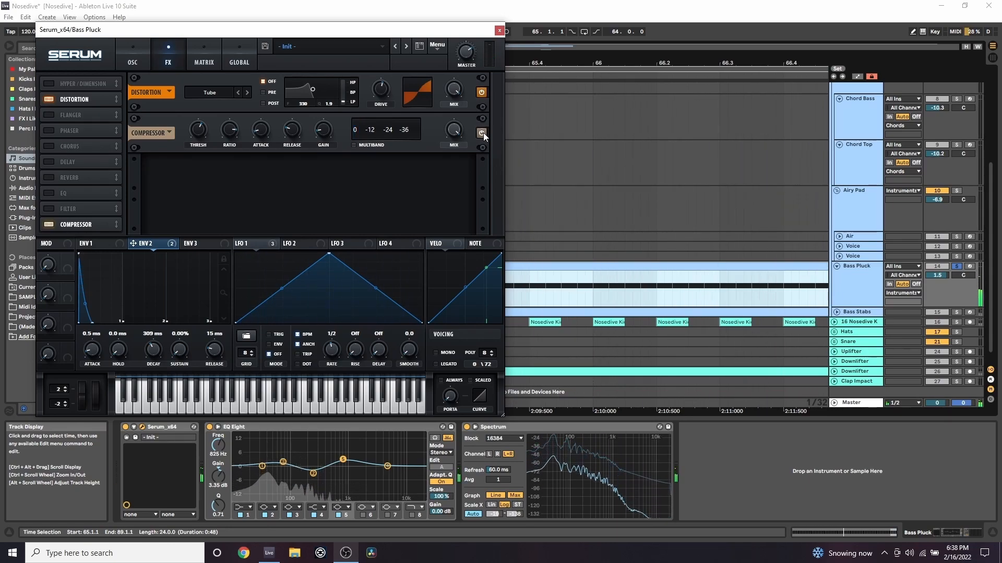
pyautogui.moveTo(256, 131)
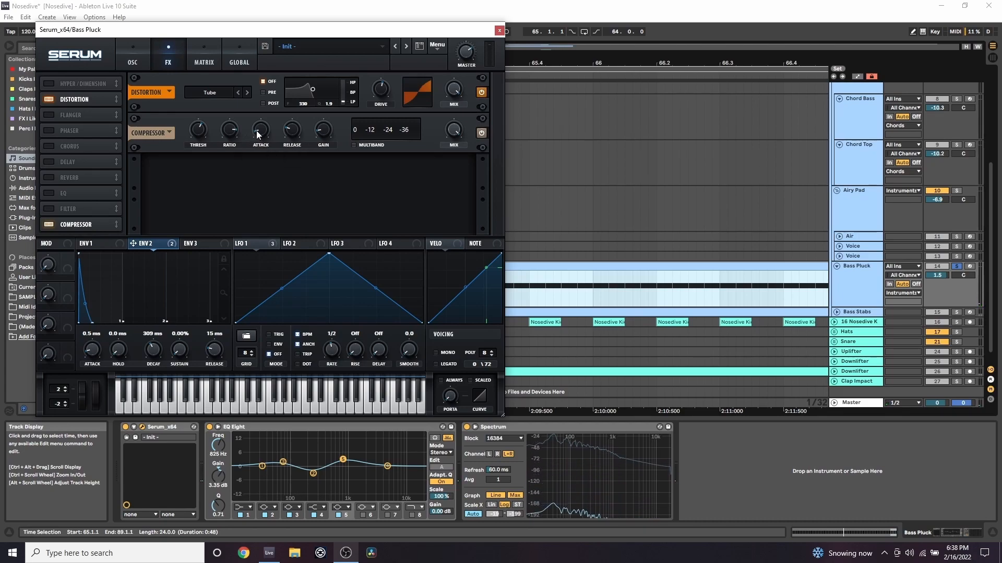
pyautogui.moveTo(289, 134)
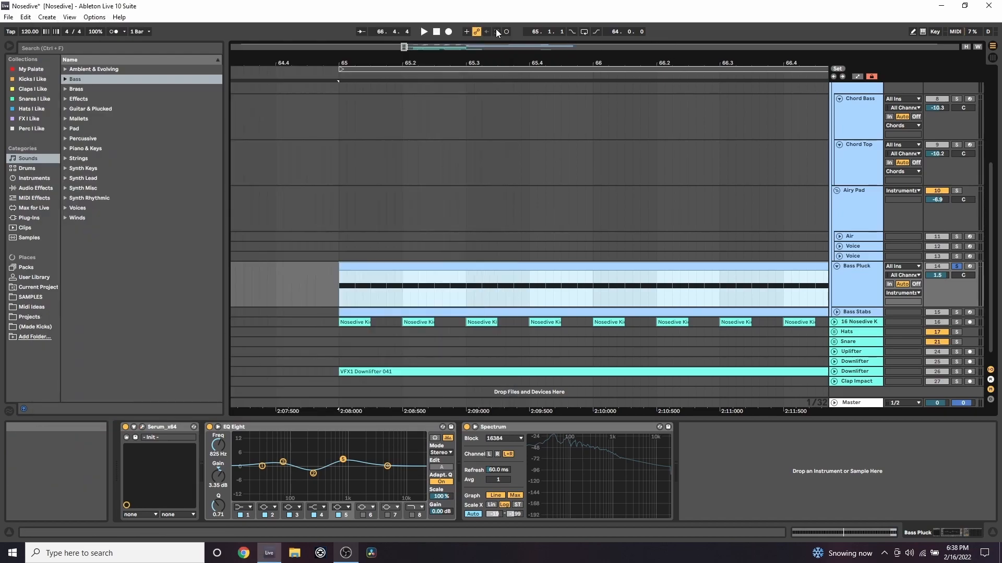
# - Close the Serum window and select the low-mid cut band in the Bass Pluck's EQ Eight
pyautogui.click(499, 30)
pyautogui.moveTo(443, 63); pyautogui.dragTo(422, 60)
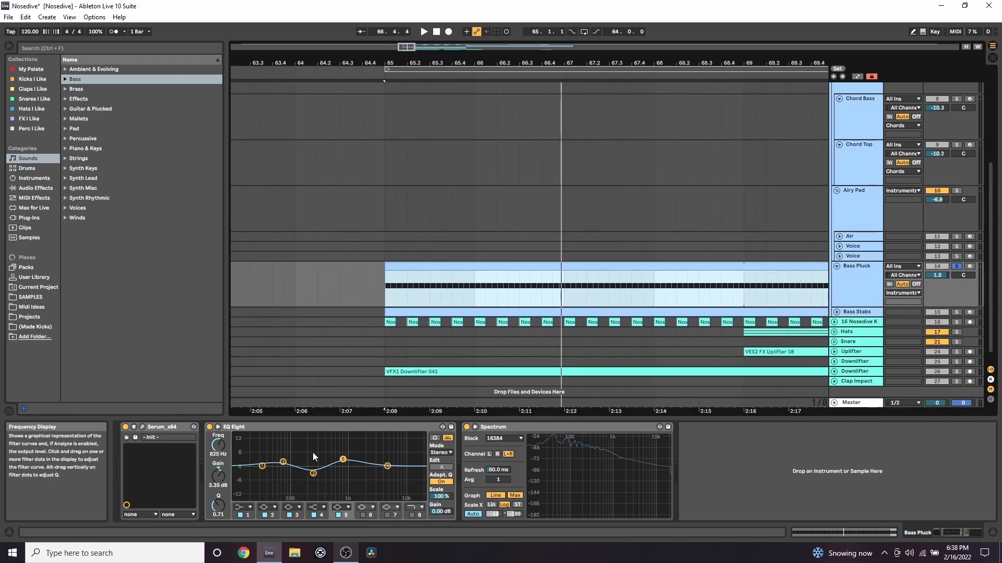
pyautogui.click(314, 474)
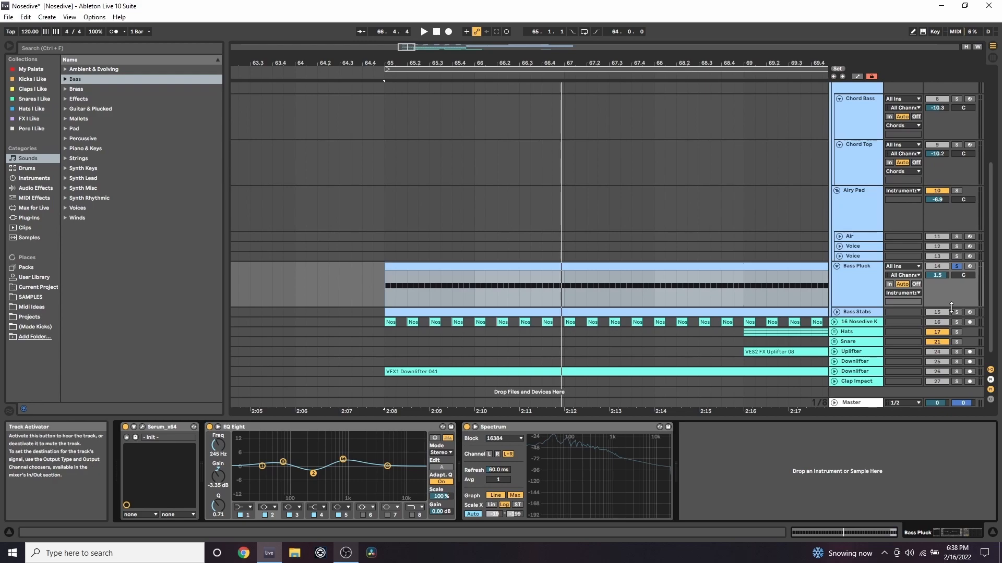
# - Solo the Bass Stabs track in place of Bass Pluck and unfold it to show its clip
pyautogui.click(836, 313)
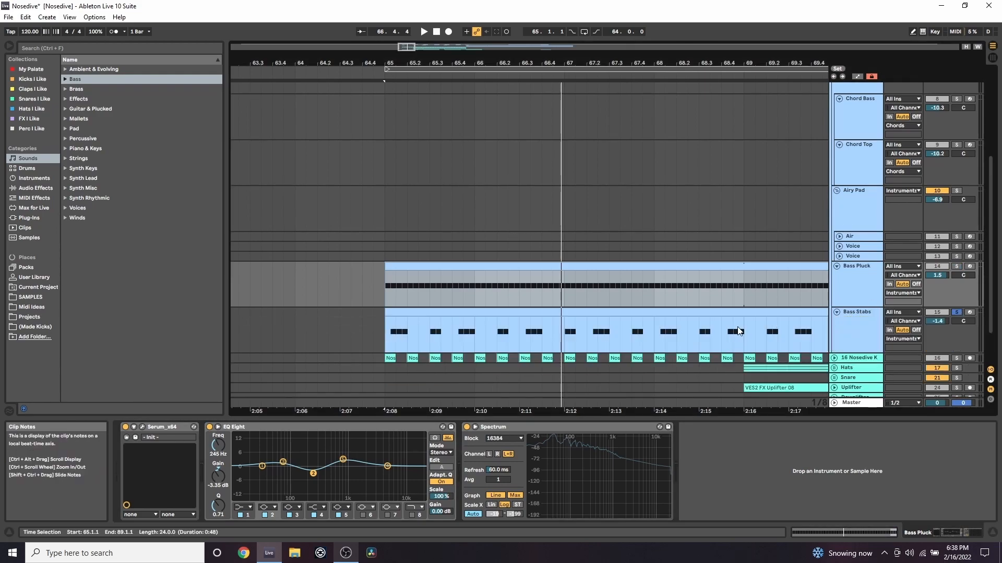
# - Select the Bass Stabs clip at bar 65 and open the track's Serum instrument
pyautogui.moveTo(412, 64); pyautogui.dragTo(496, 259)
pyautogui.click(521, 312)
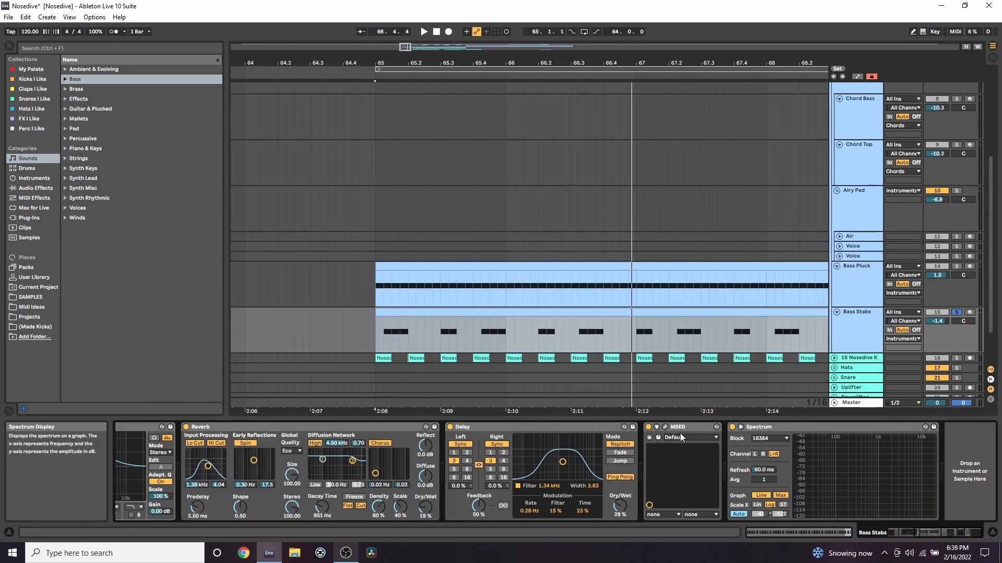
pyautogui.click(142, 427)
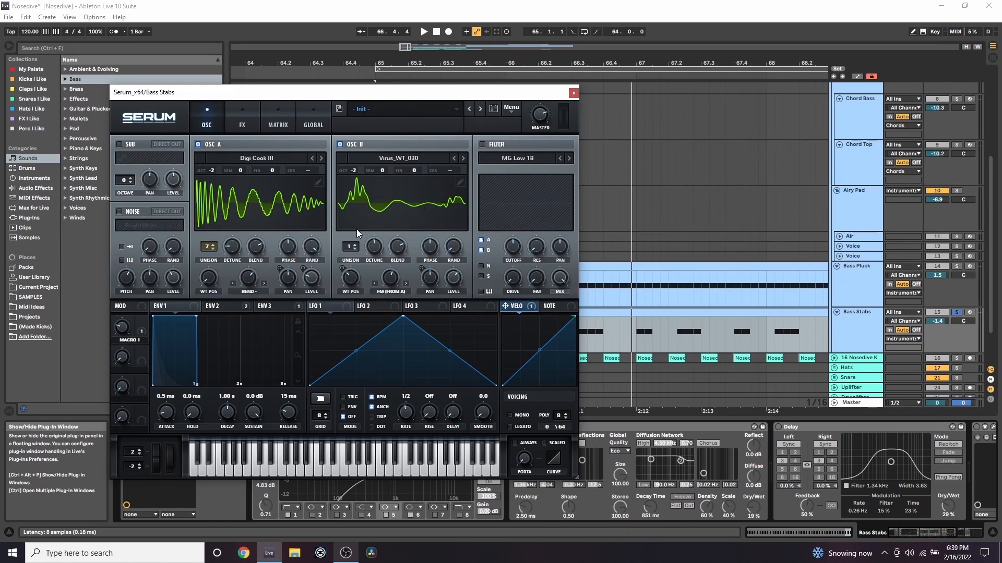
pyautogui.click(227, 245)
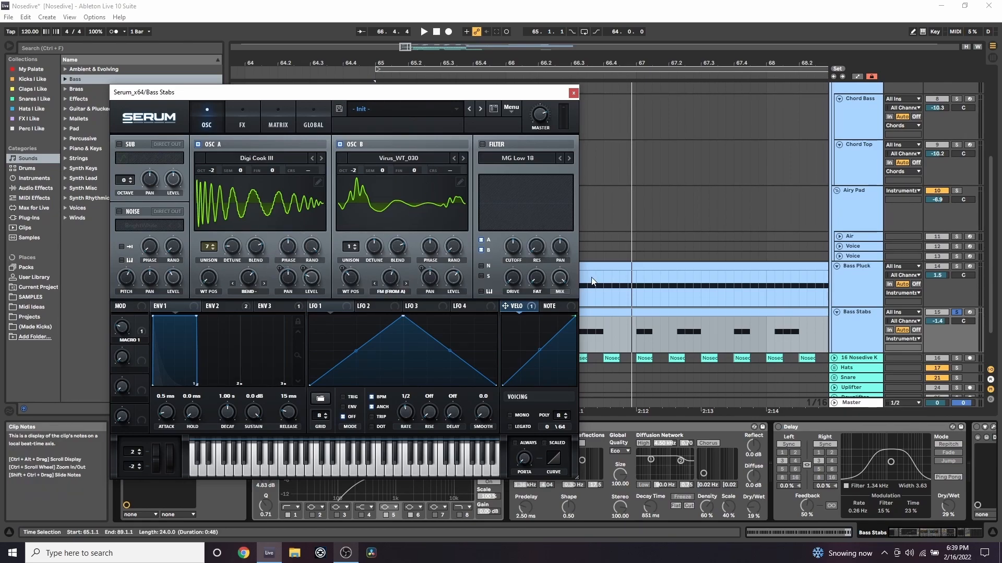
# - Play the Bass Stabs clip and enable Serum's noise oscillator with the BrightWhite sound
pyautogui.click(632, 311)
pyautogui.press('space')
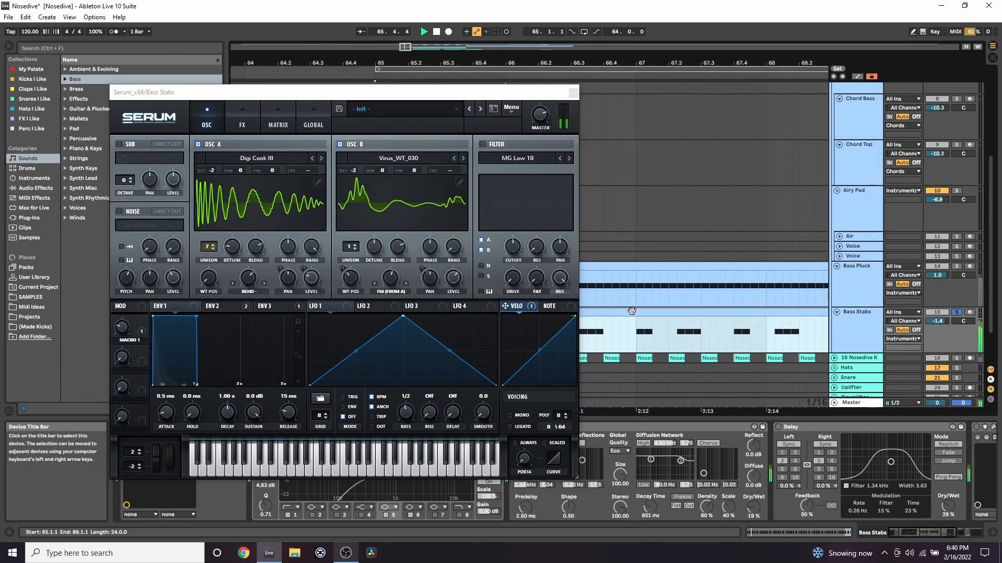
pyautogui.moveTo(688, 61); pyautogui.dragTo(694, 61)
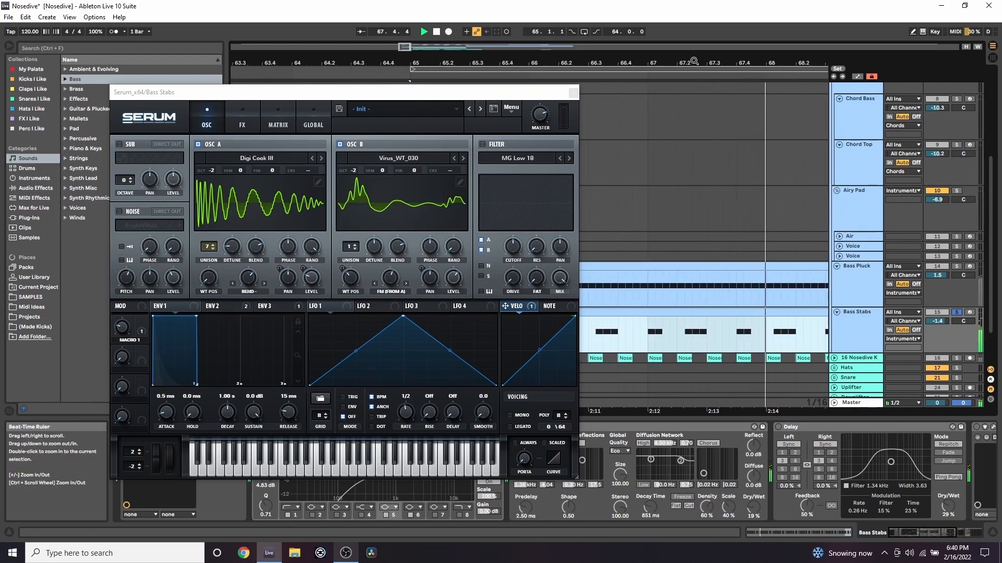
pyautogui.click(119, 212)
pyautogui.press('space')
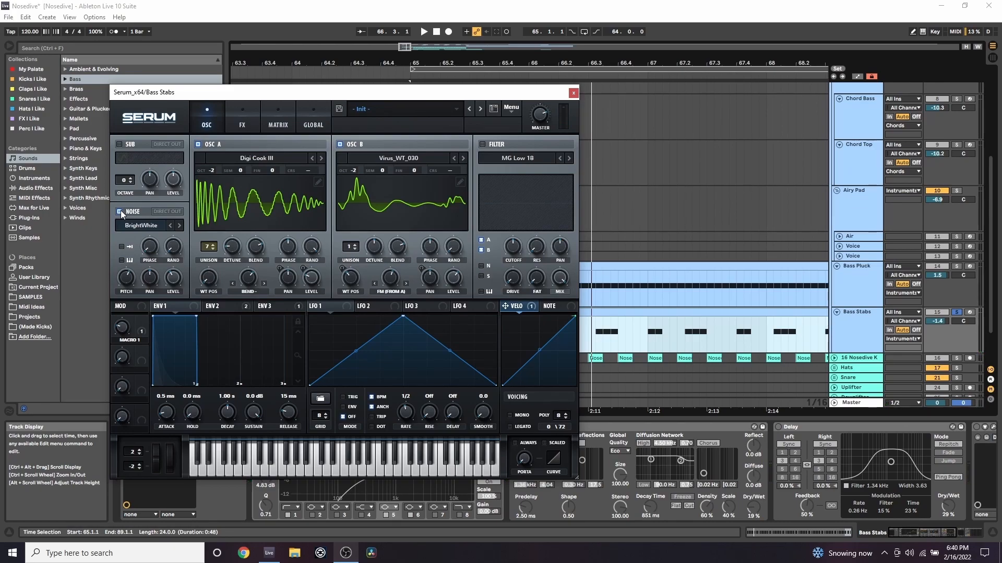
# - Enable the X-Shaper distortion in Serum's effects, audition it and inspect the Shaper A curve
pyautogui.click(239, 117)
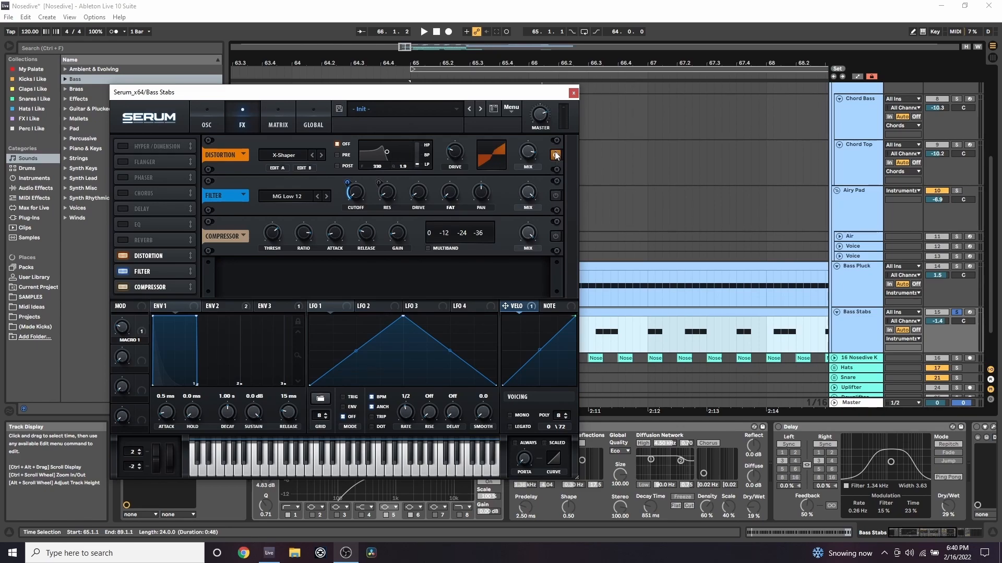
pyautogui.press('space')
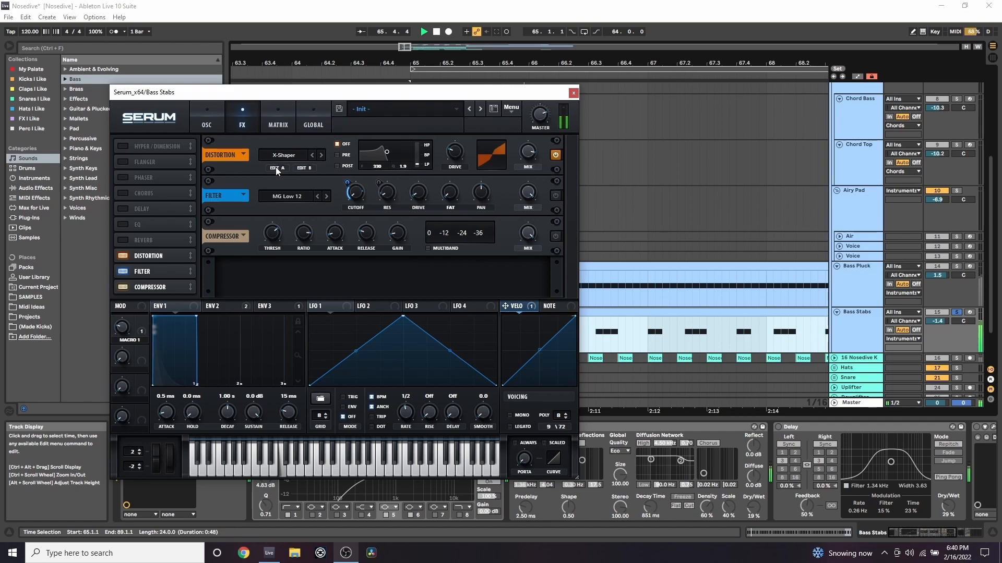
pyautogui.click(275, 167)
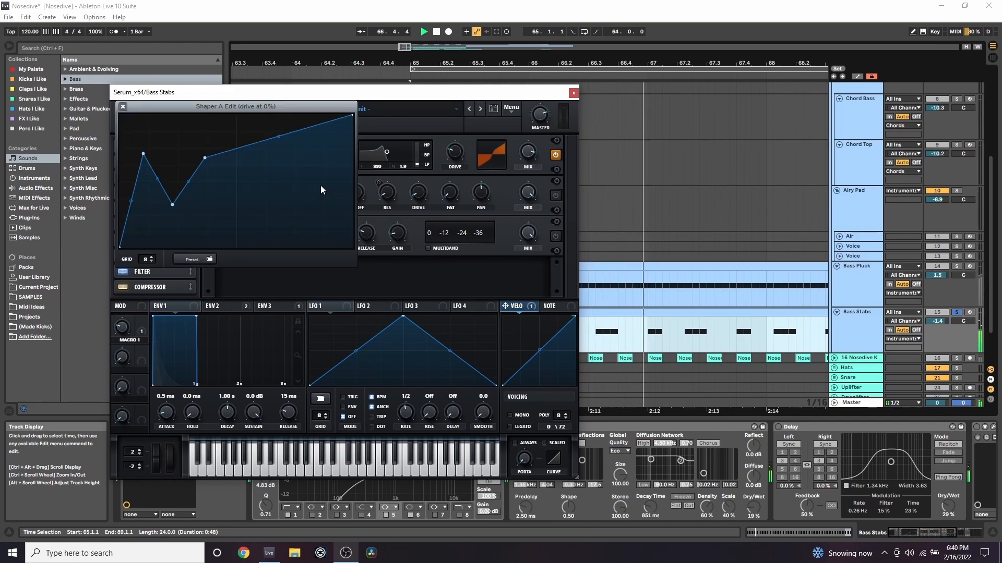
pyautogui.click(123, 106)
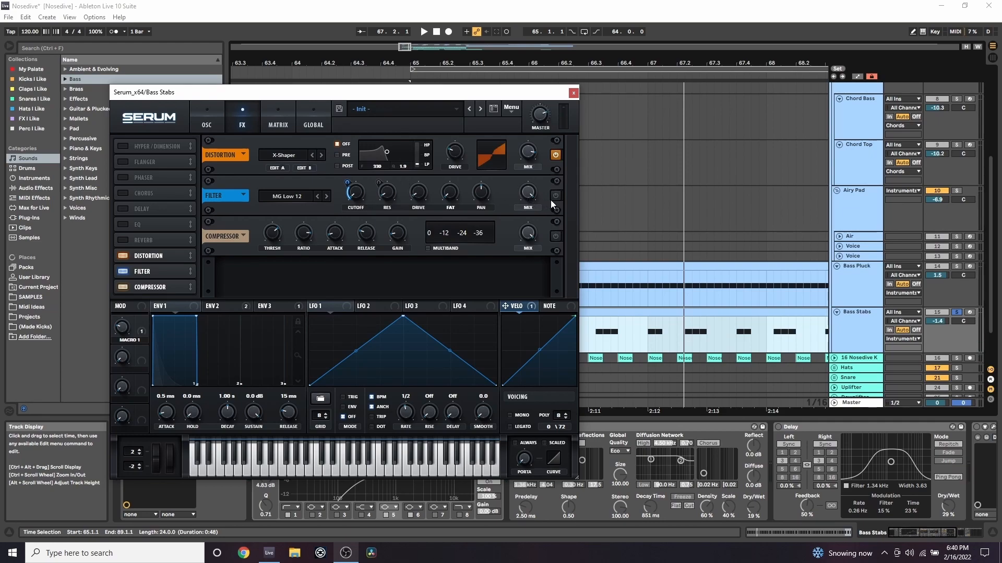
# - Show Envelope 2, enable Serum's MG Low 12 effects filter and compressor, and audition the sound with each
pyautogui.click(234, 304)
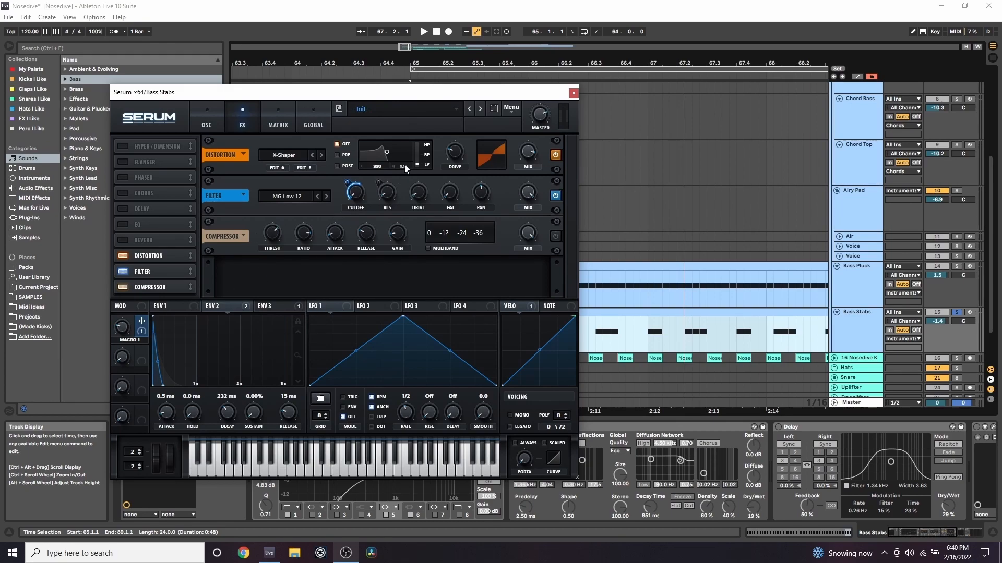
pyautogui.press('space')
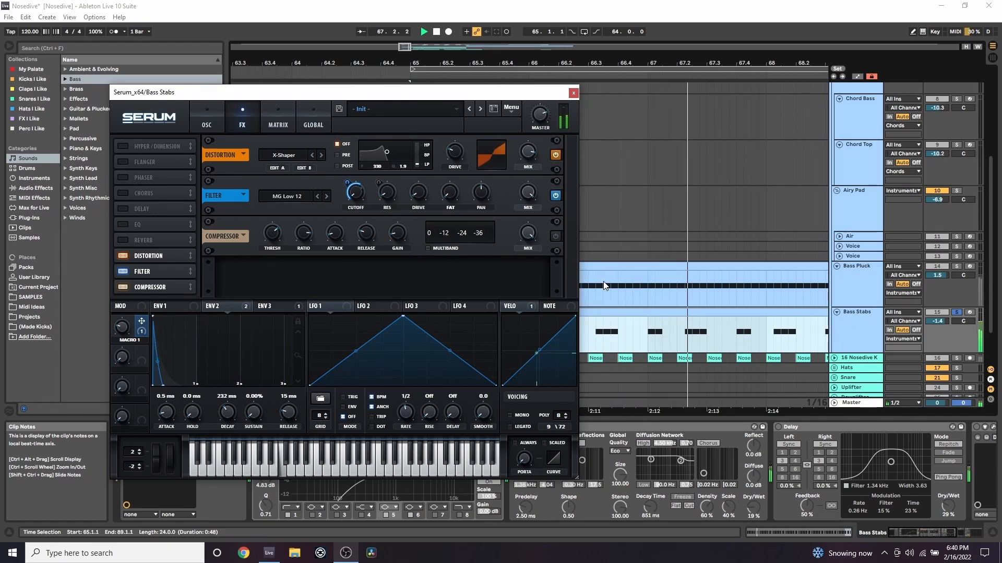
pyautogui.press('space')
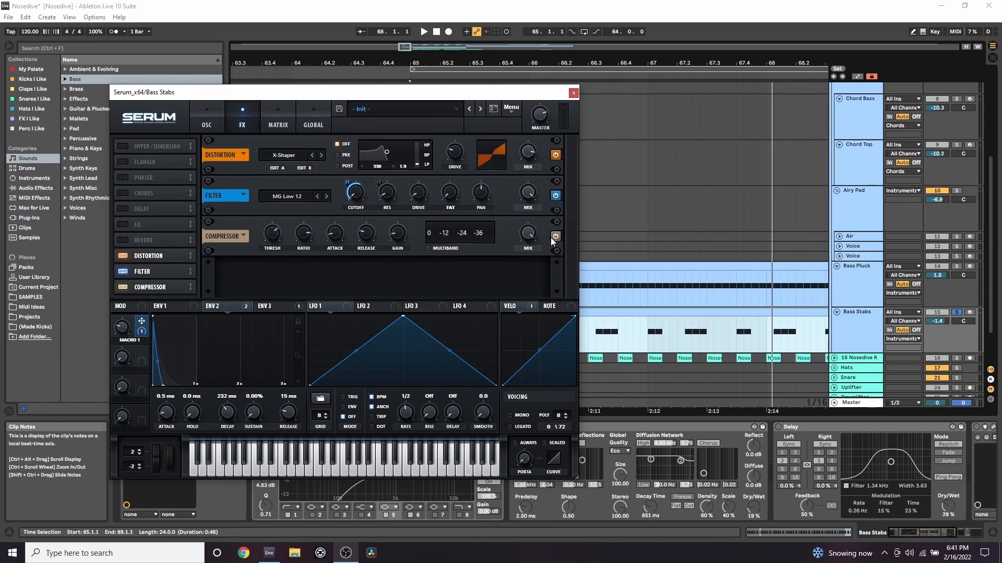
pyautogui.press('space')
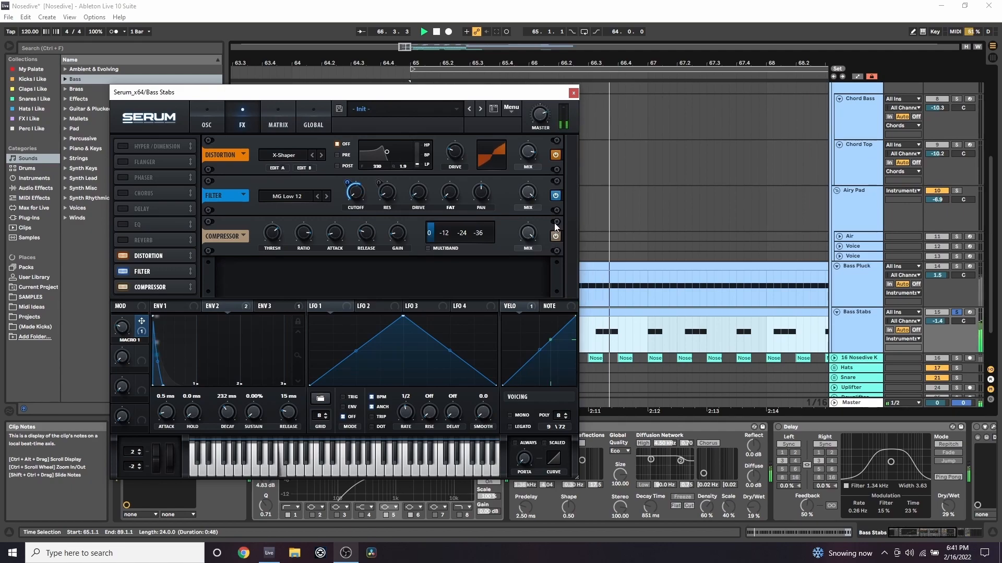
# - Examine Serum's modulation matrix assignments and the effects filter's cutoff modulators, and close the synth
pyautogui.click(278, 121)
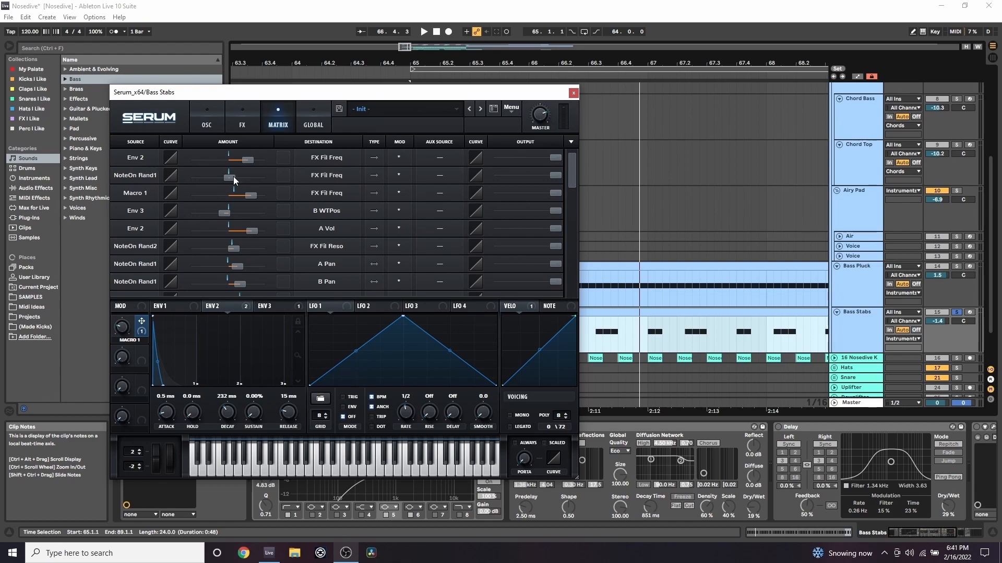
pyautogui.click(233, 120)
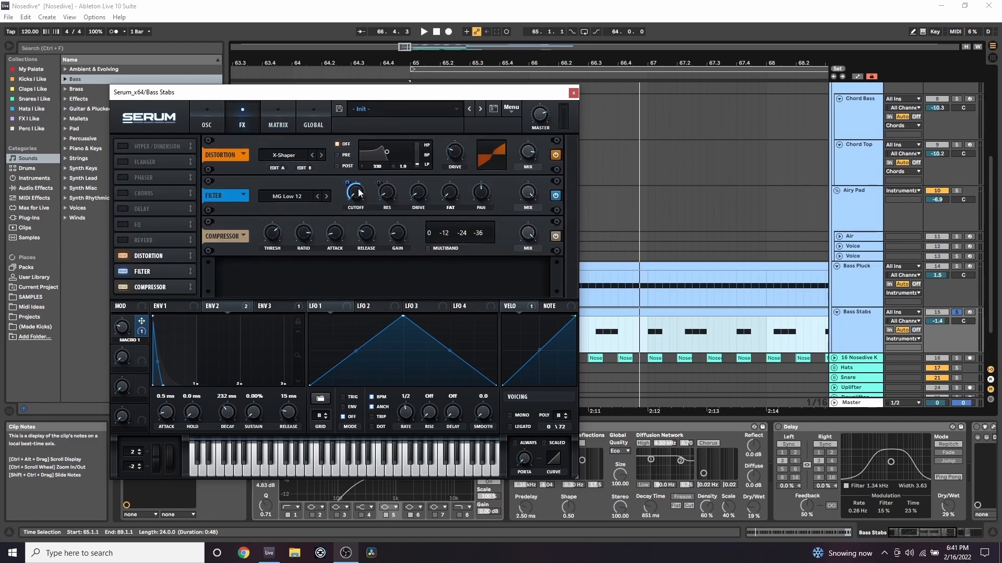
pyautogui.moveTo(359, 193)
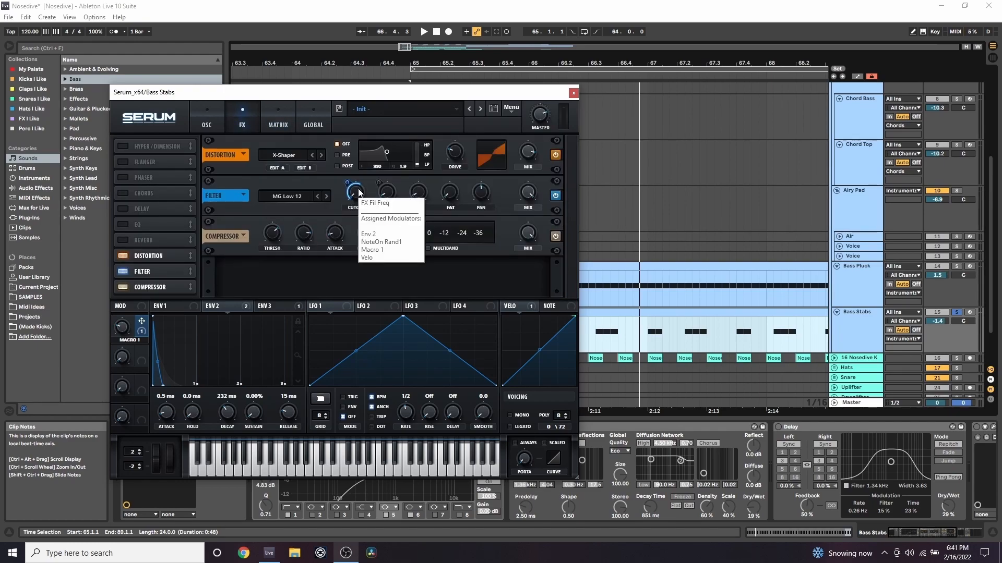
pyautogui.click(278, 121)
pyautogui.scroll(3, 203, 256)
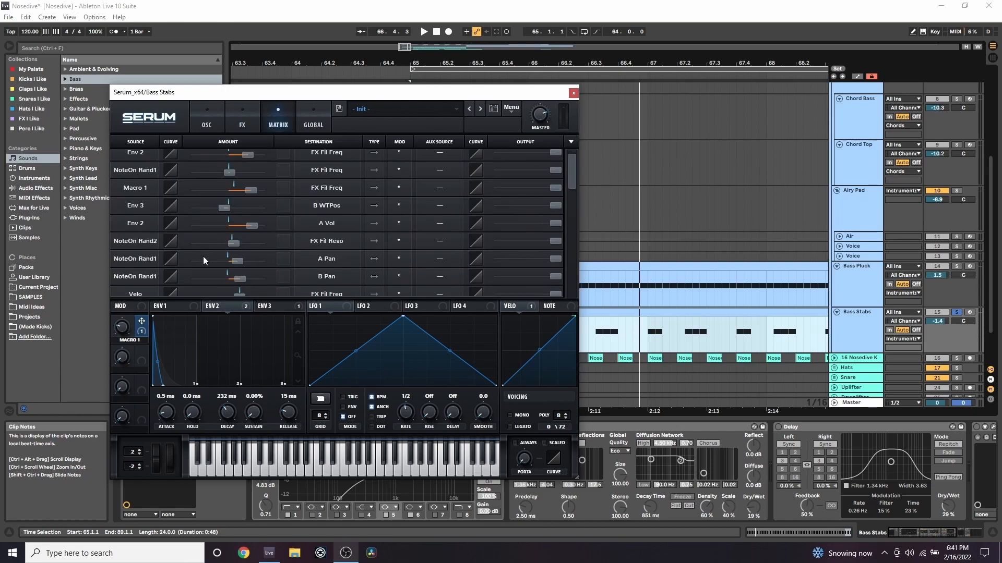
pyautogui.click(236, 122)
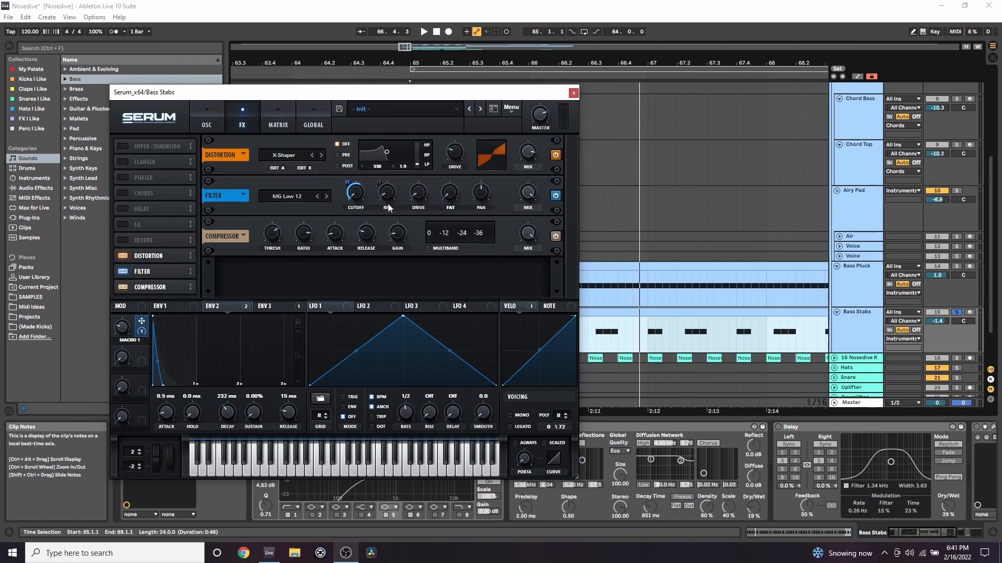
pyautogui.click(279, 125)
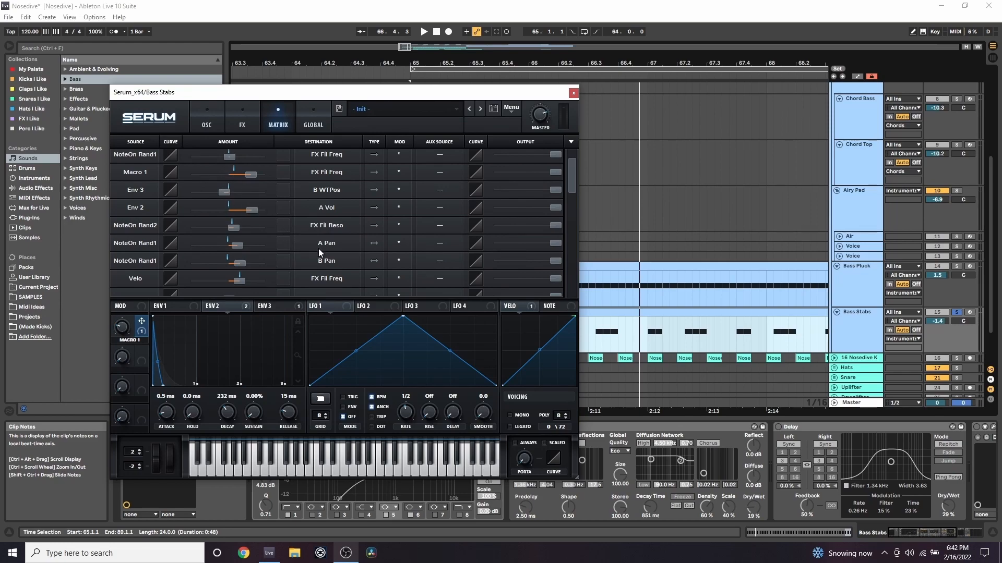
pyautogui.scroll(-1, 297, 269)
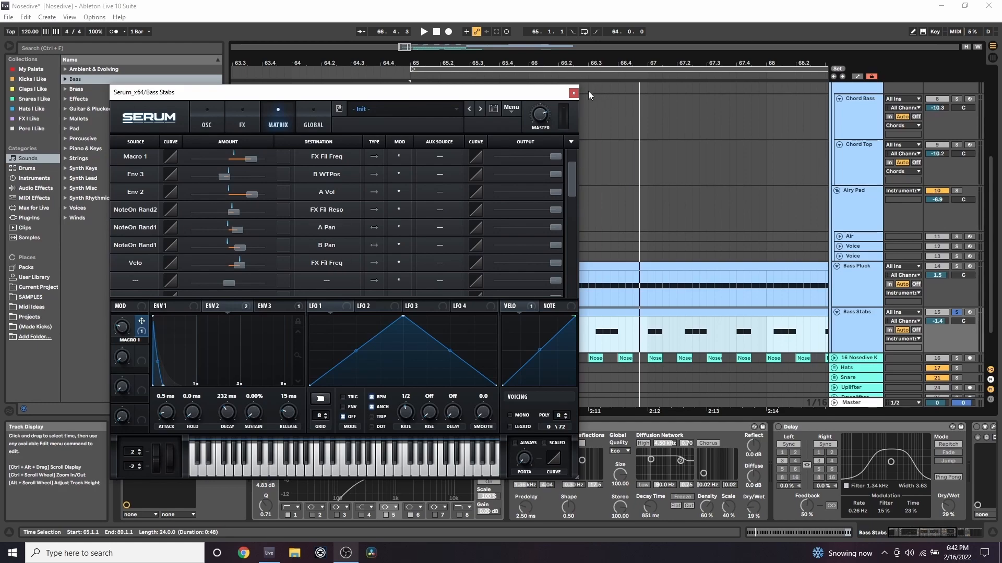
pyautogui.click(573, 93)
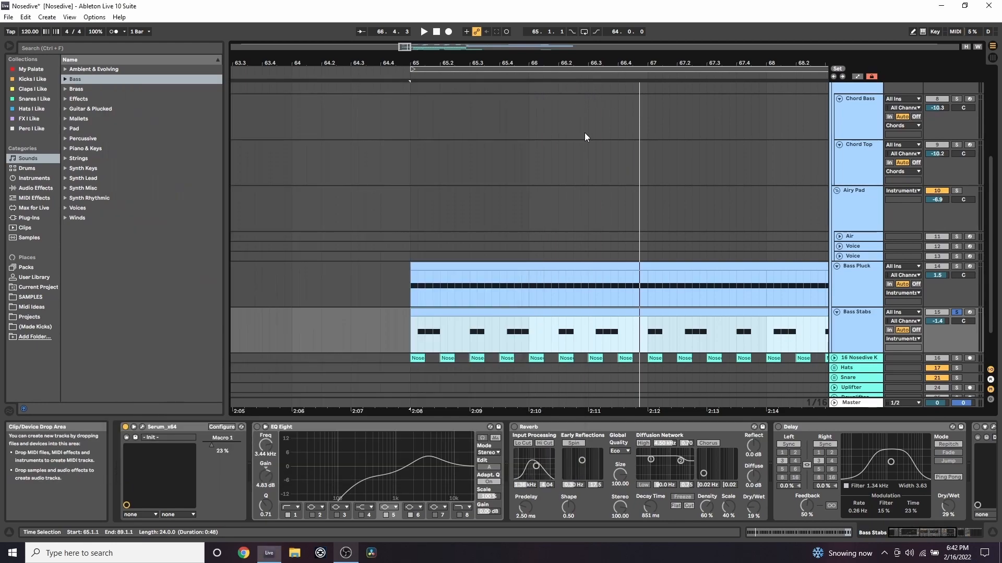
# - Open the Bass Stabs clip's notes, enlarge the velocity lane and examine the note velocities
pyautogui.click(806, 531)
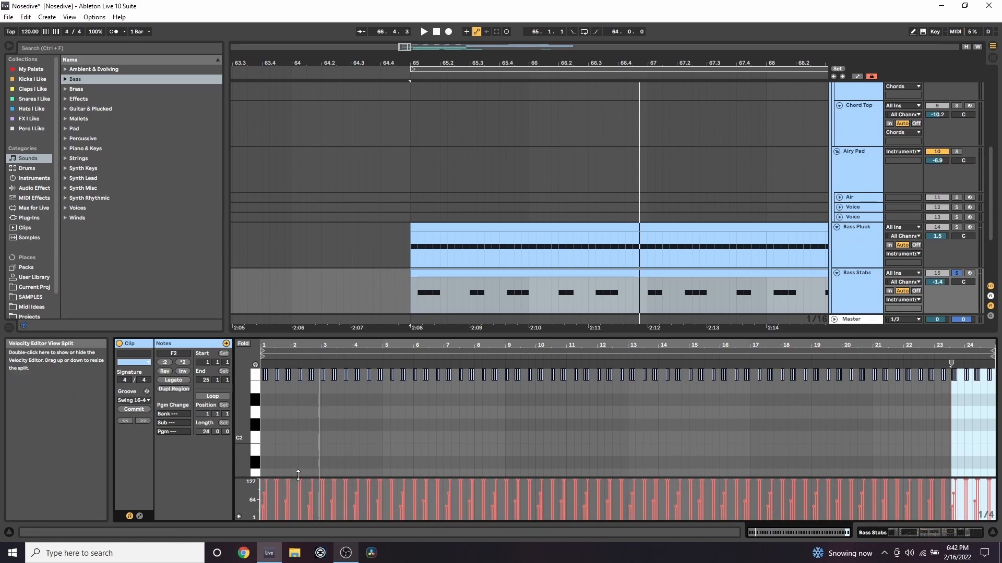
pyautogui.moveTo(297, 478); pyautogui.dragTo(298, 437)
pyautogui.moveTo(313, 345); pyautogui.dragTo(405, 342)
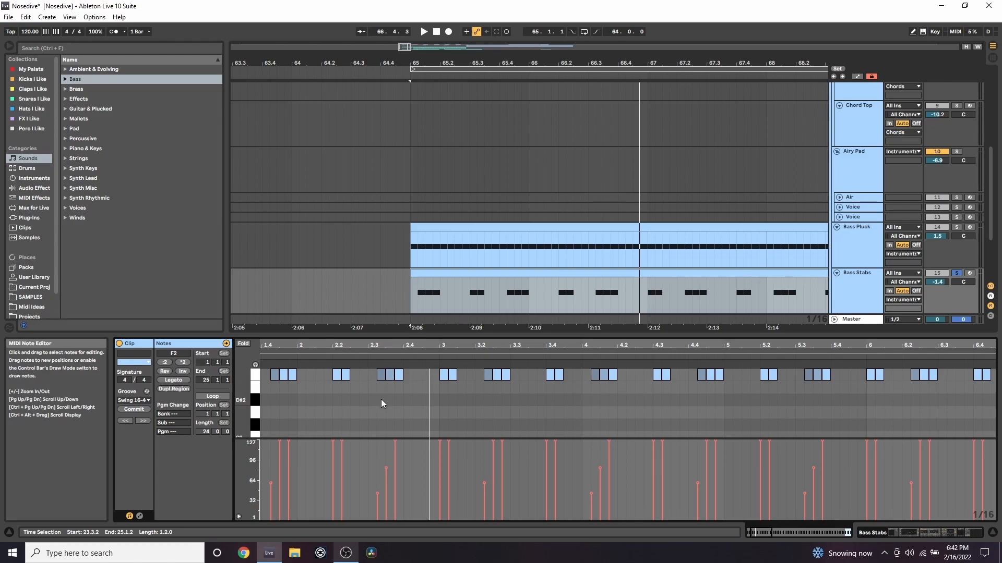
# - Return to the Bass Stabs devices with automation shown and review the Macro 1 routing in Serum's modulation matrix
pyautogui.click(888, 534)
pyautogui.scroll(1, 289, 234)
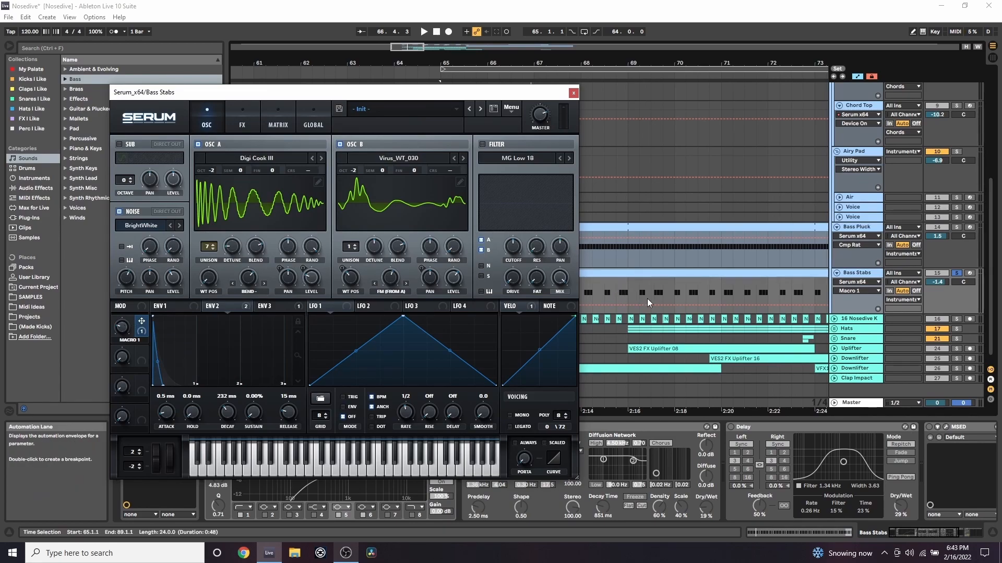
pyautogui.click(287, 114)
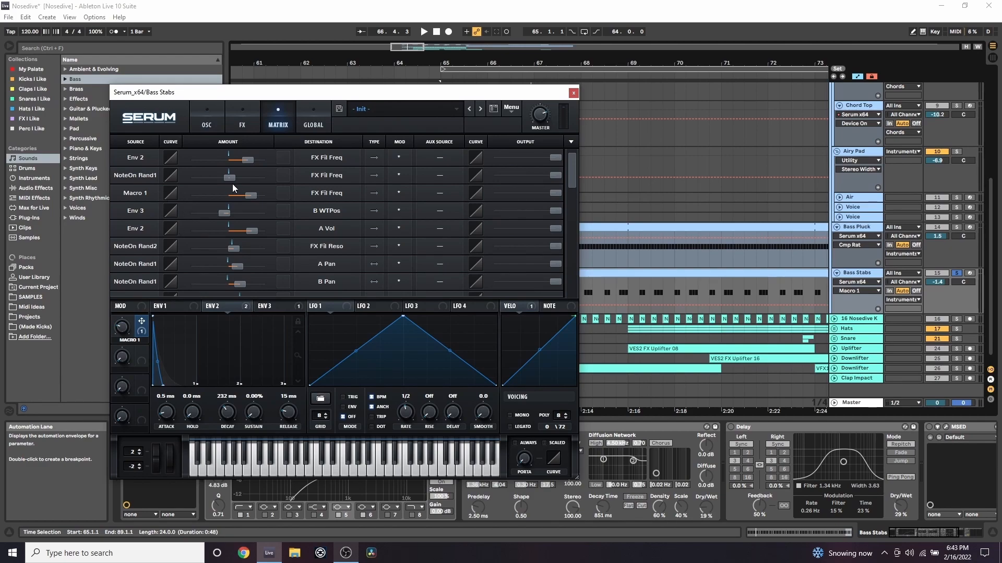
pyautogui.click(573, 93)
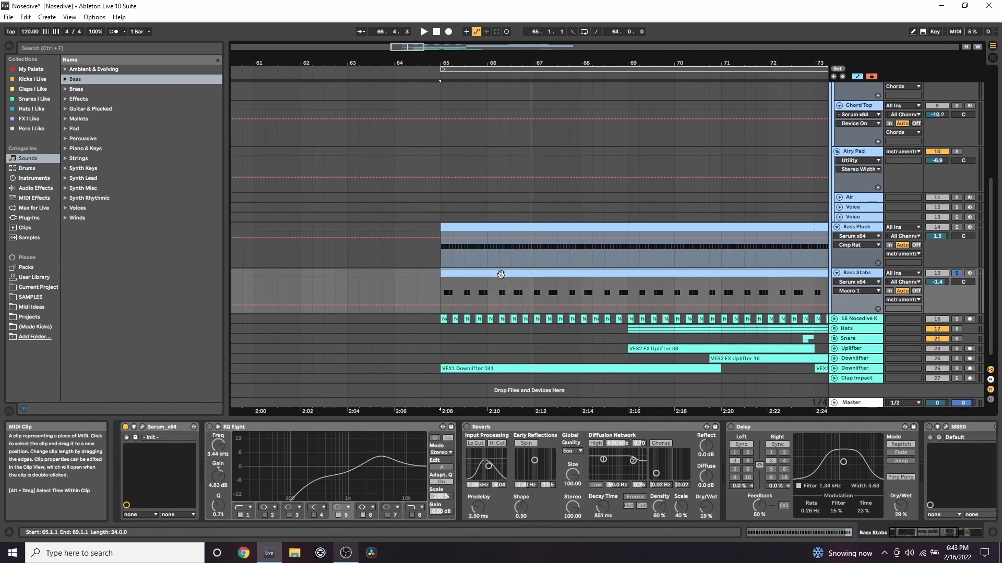
# - Play the Bass Stabs track and check its list of devices available for automation
pyautogui.press('space')
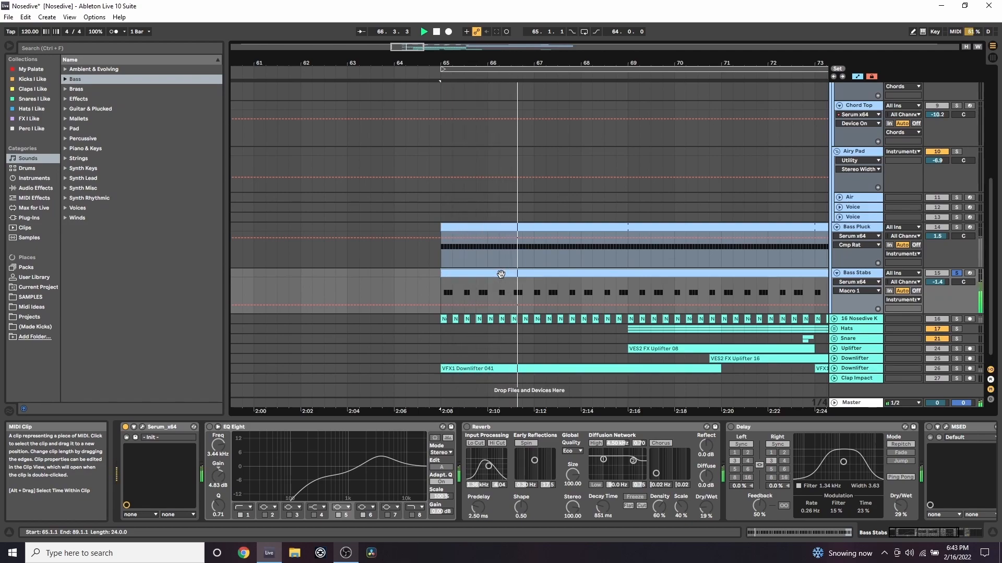
pyautogui.click(859, 283)
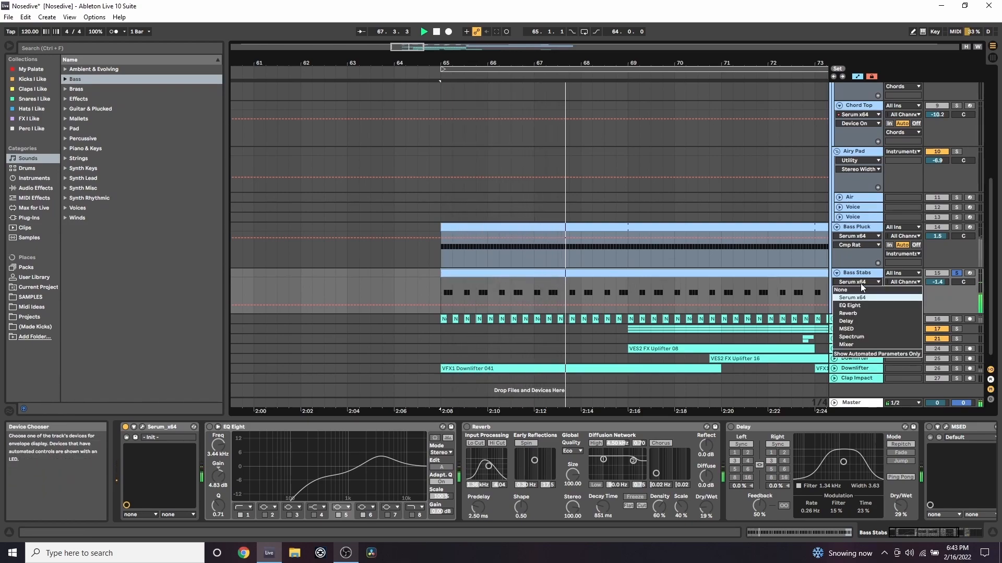
pyautogui.click(860, 284)
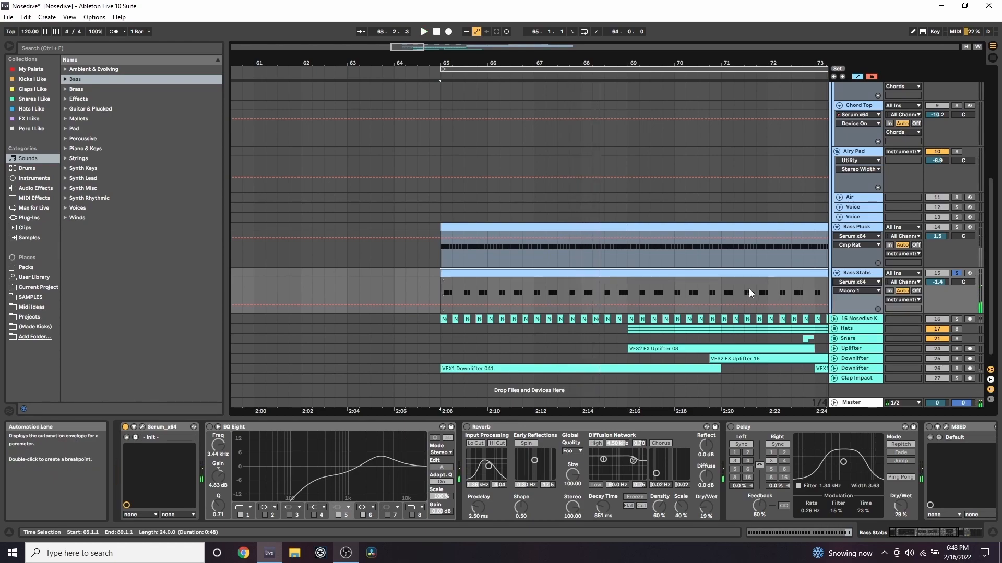
# - Enable the EQ Eight, Reverb and Delay on the Bass Stabs track, auditioning the effects during playback
pyautogui.click(210, 427)
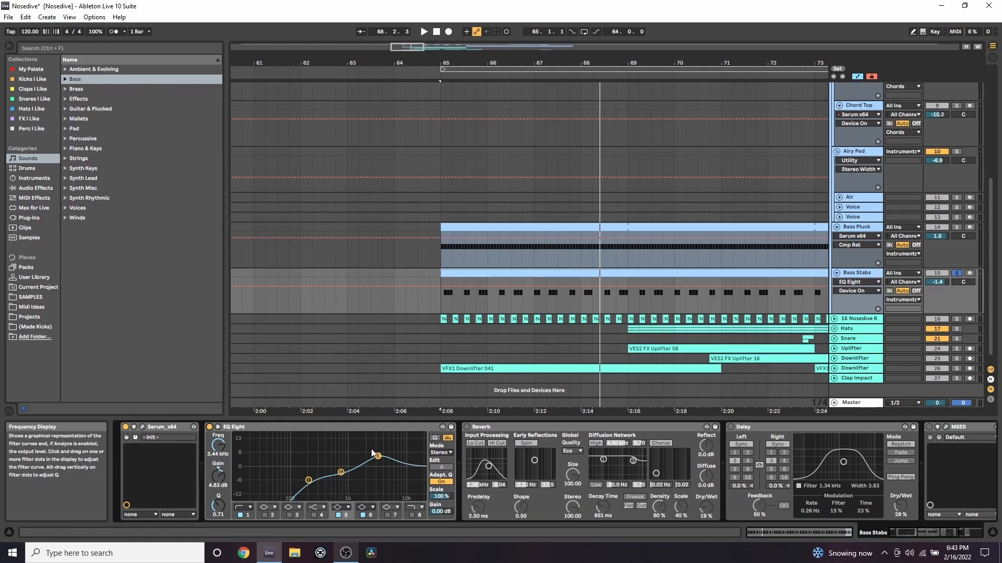
pyautogui.click(467, 426)
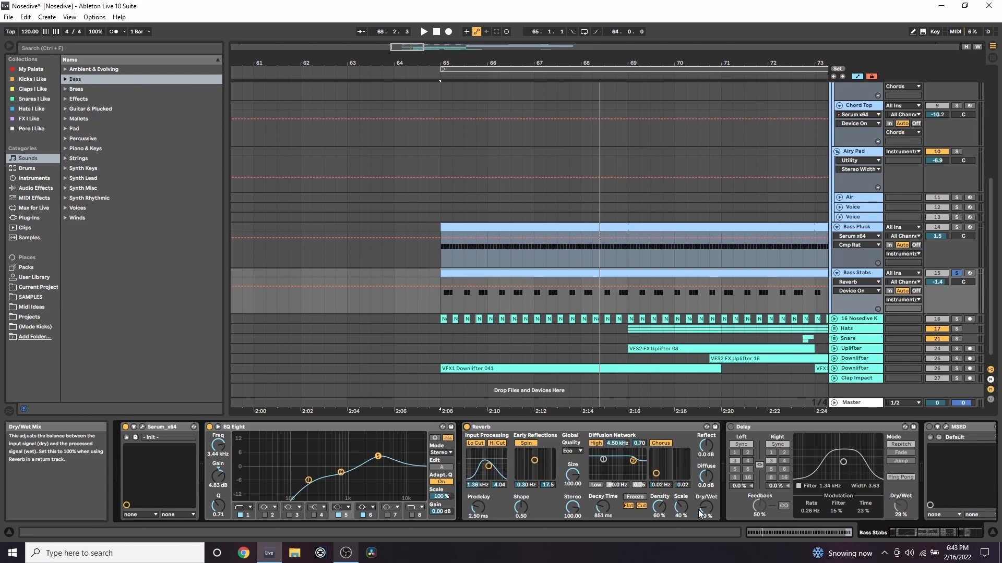
pyautogui.press('space')
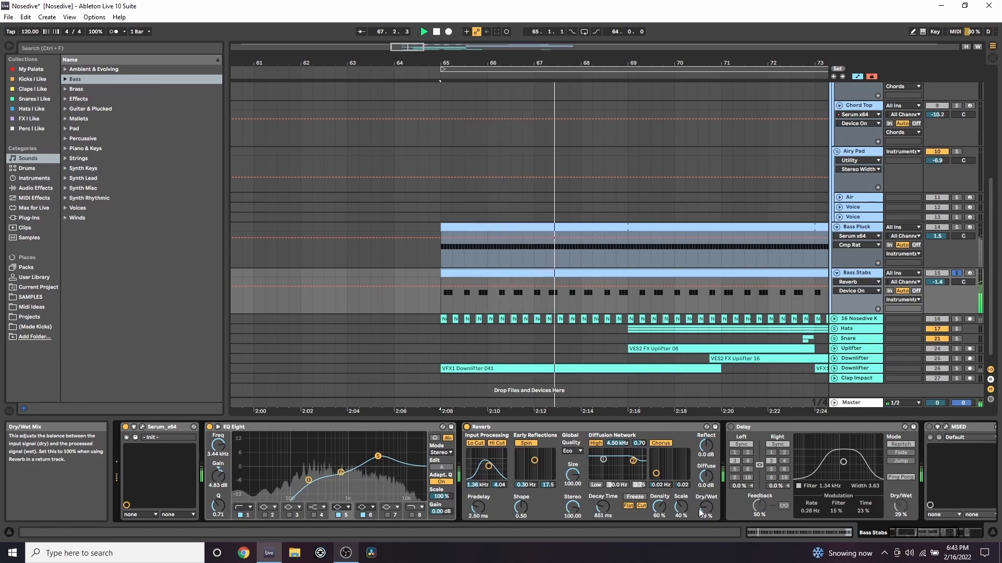
pyautogui.click(730, 427)
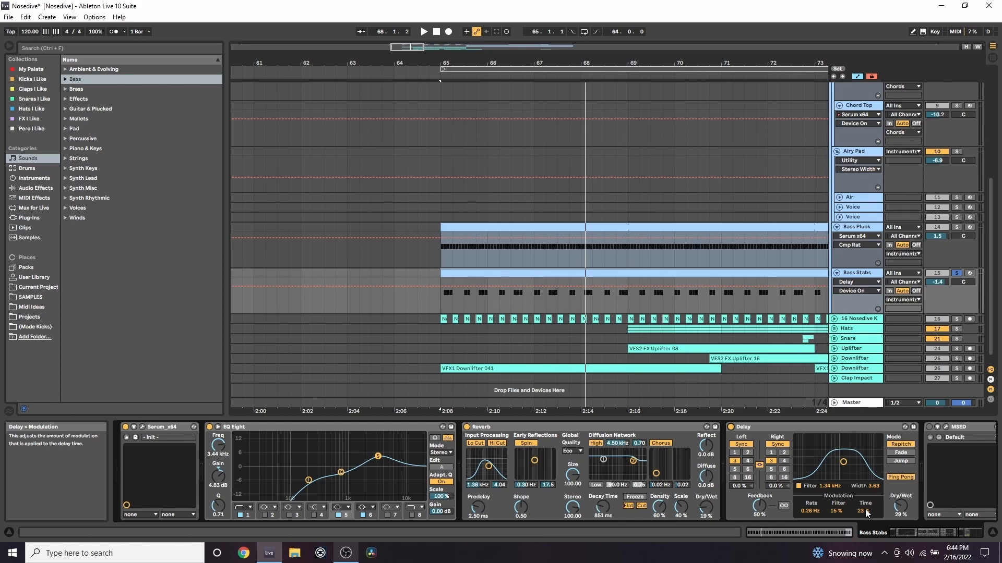
pyautogui.press('space')
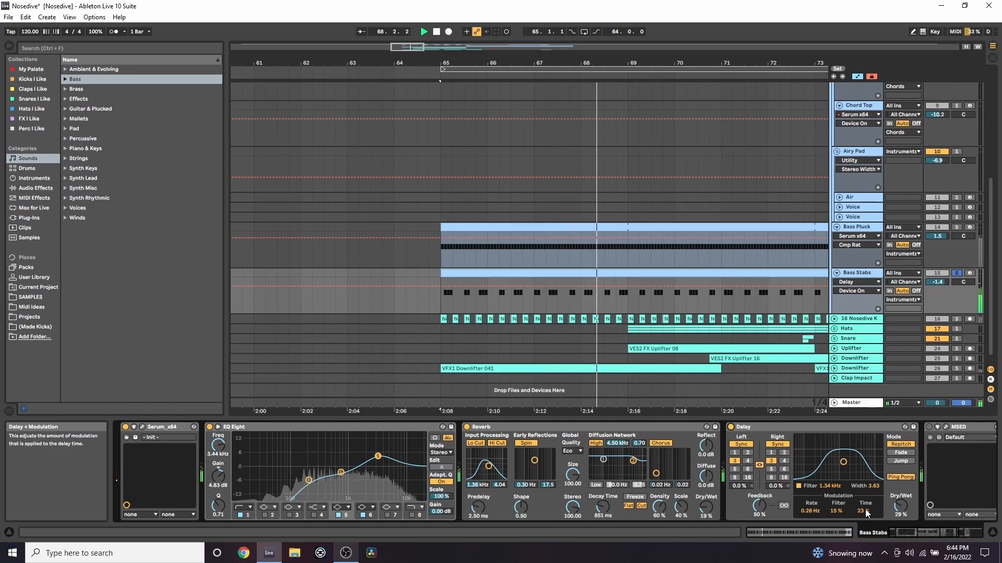
# - Enable the MSED plug-in on the Bass Stabs track, review its mid and side gain settings and close its window
pyautogui.moveTo(720, 63); pyautogui.dragTo(573, 47)
pyautogui.moveTo(936, 534); pyautogui.dragTo(963, 545)
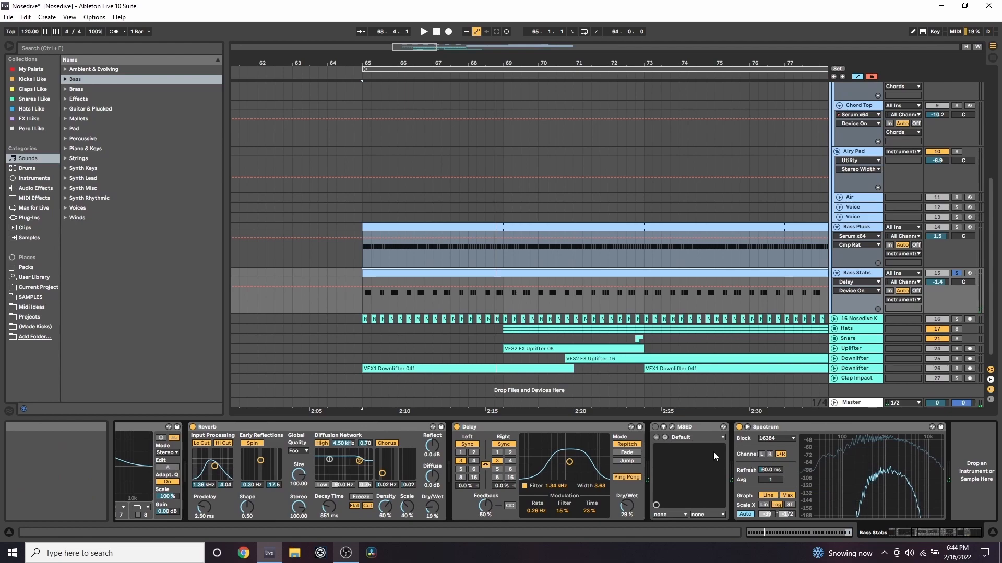
pyautogui.click(656, 427)
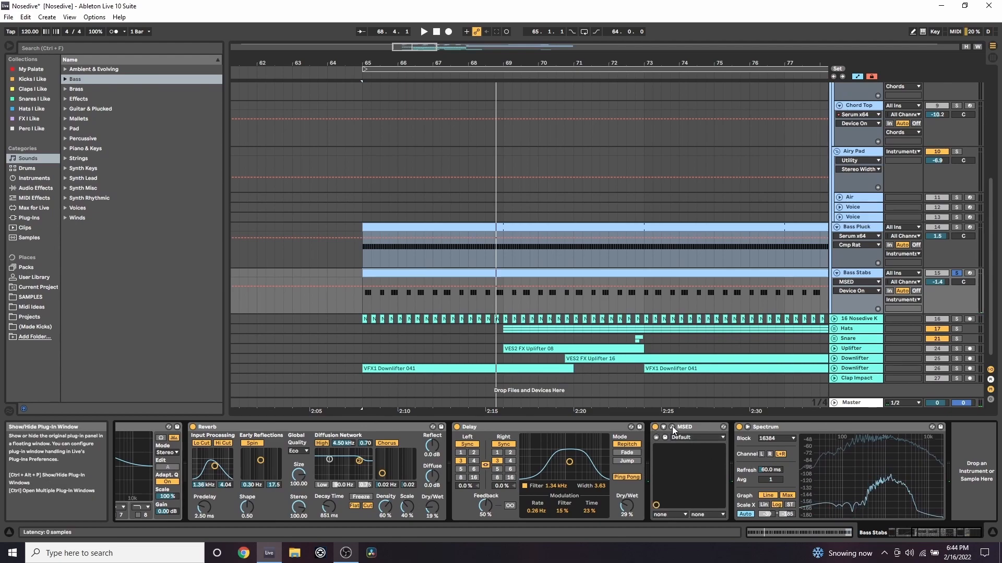
pyautogui.click(672, 428)
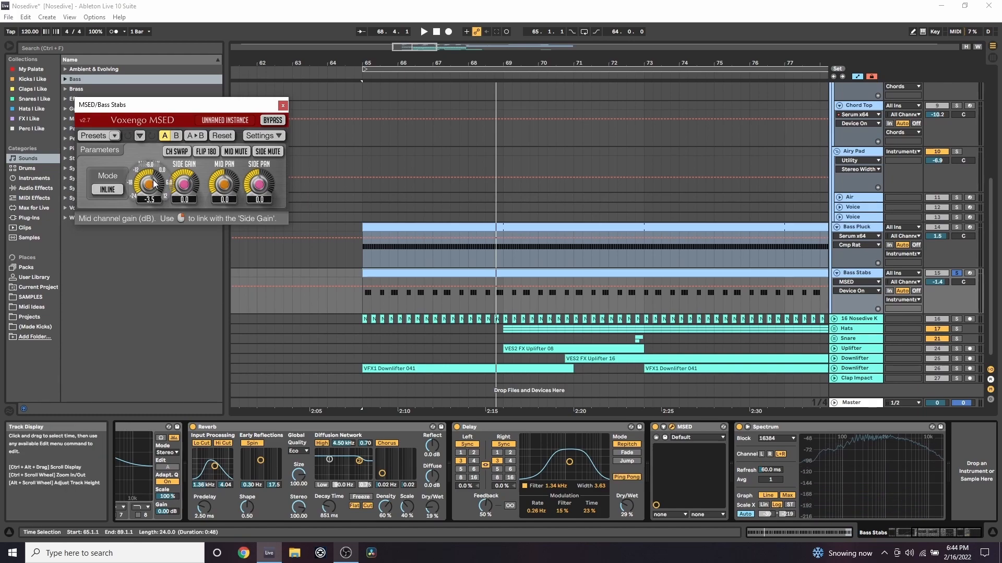
pyautogui.click(282, 105)
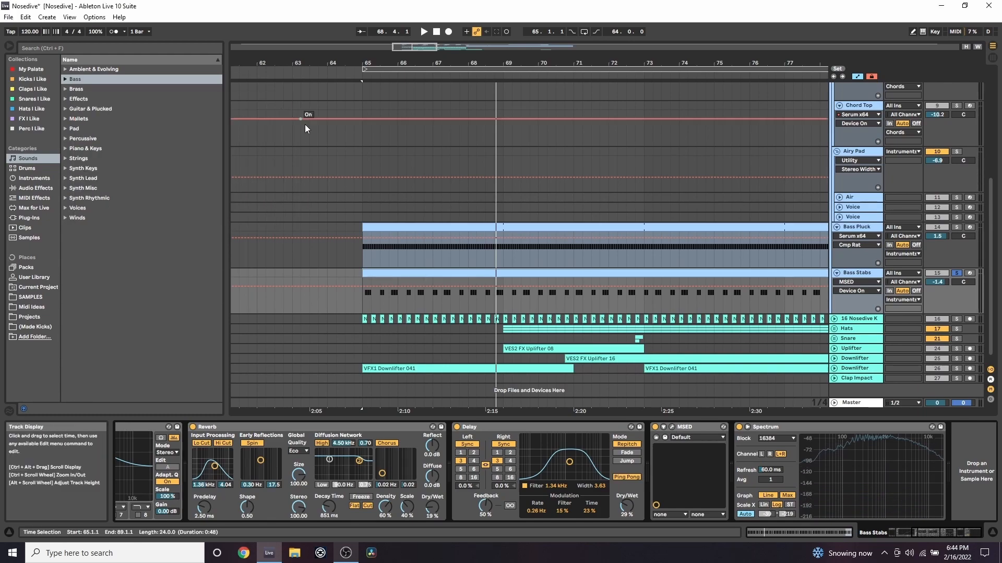
# - Solo the Bass Pluck track together with Bass Stabs and play the two basses
pyautogui.keyDown('ctrl'); pyautogui.click(957, 227); pyautogui.keyUp('ctrl')
pyautogui.click(712, 227)
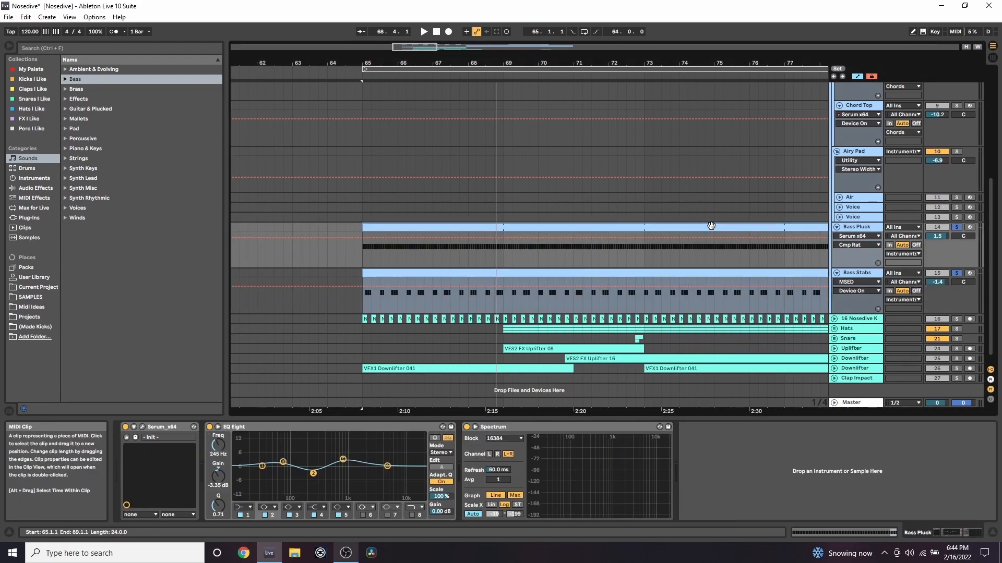
pyautogui.press('space')
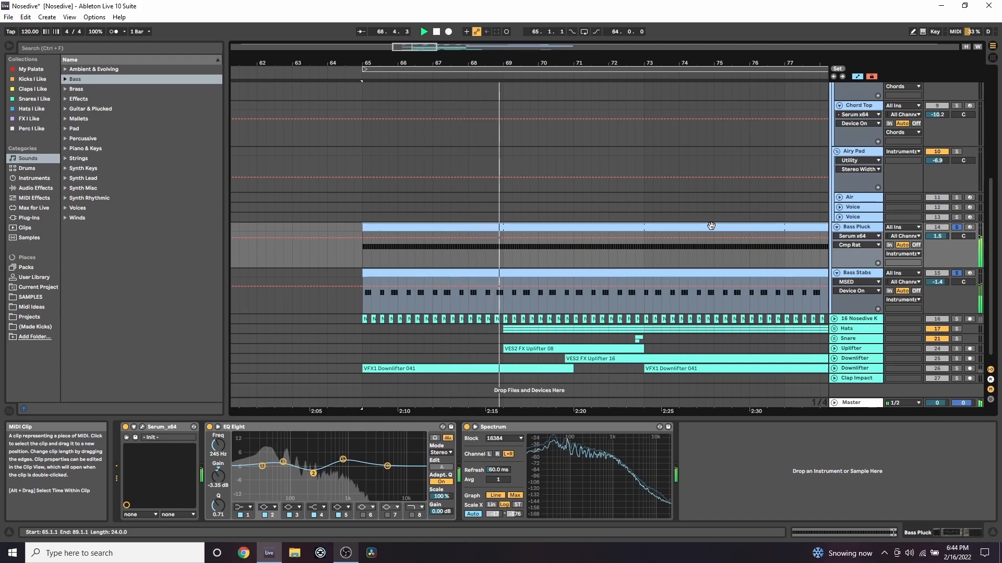
# - Solo the whole Instruments group and play from the Synth Impact clip near bar 73
pyautogui.moveTo(600, 62); pyautogui.dragTo(497, 19)
pyautogui.scroll(3, 625, 192)
pyautogui.scroll(4, 625, 192)
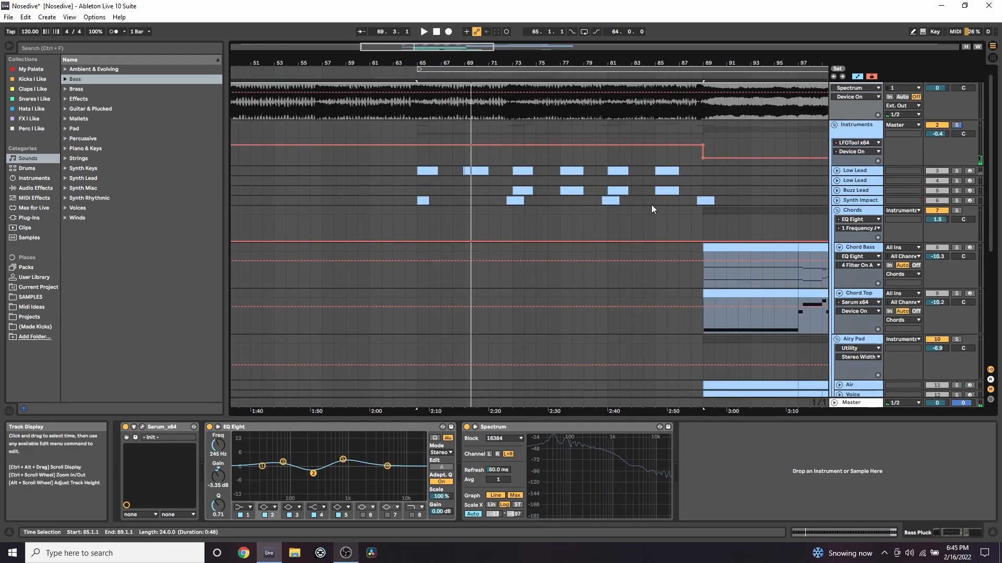
pyautogui.click(955, 133)
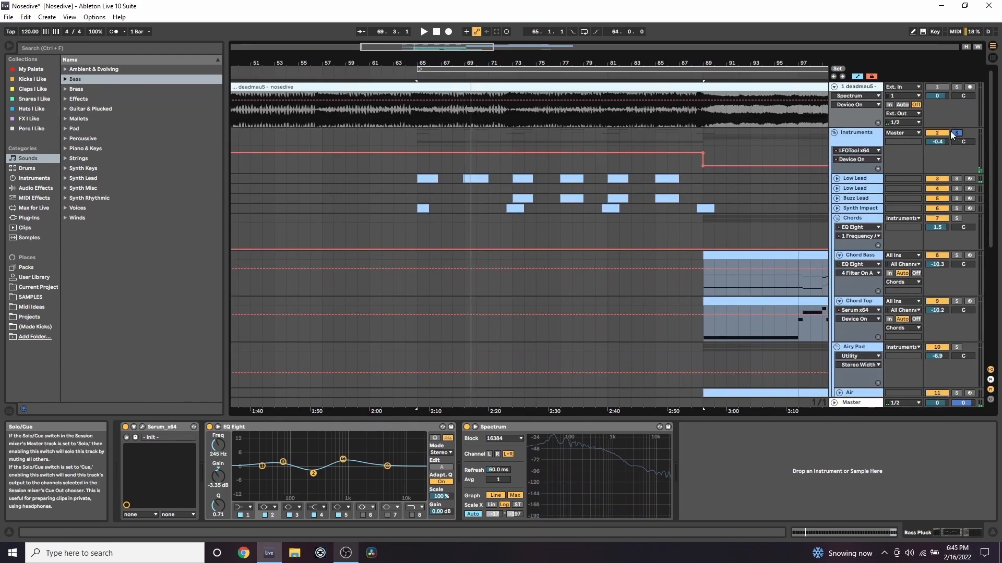
pyautogui.scroll(-2, 549, 200)
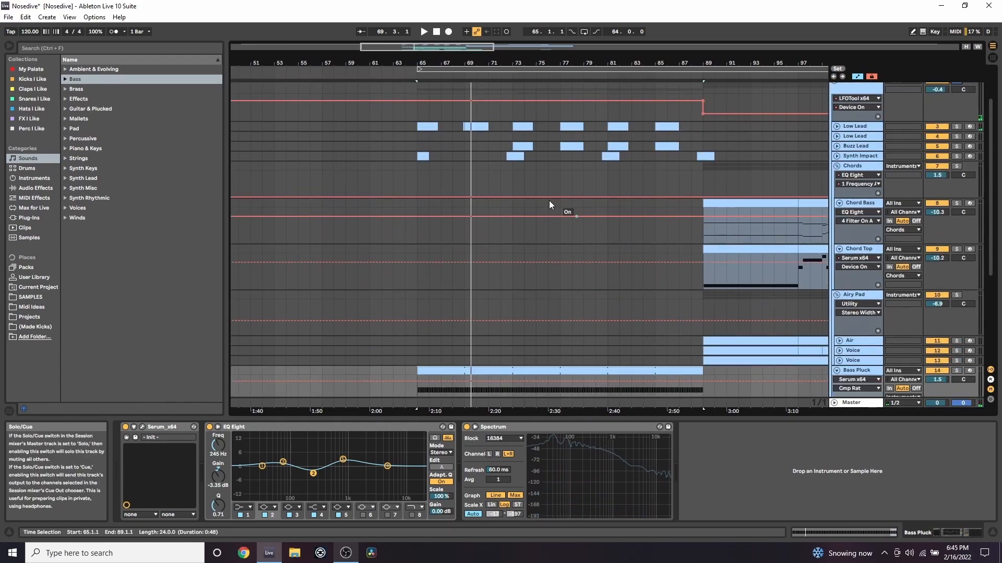
pyautogui.click(512, 155)
pyautogui.press('space')
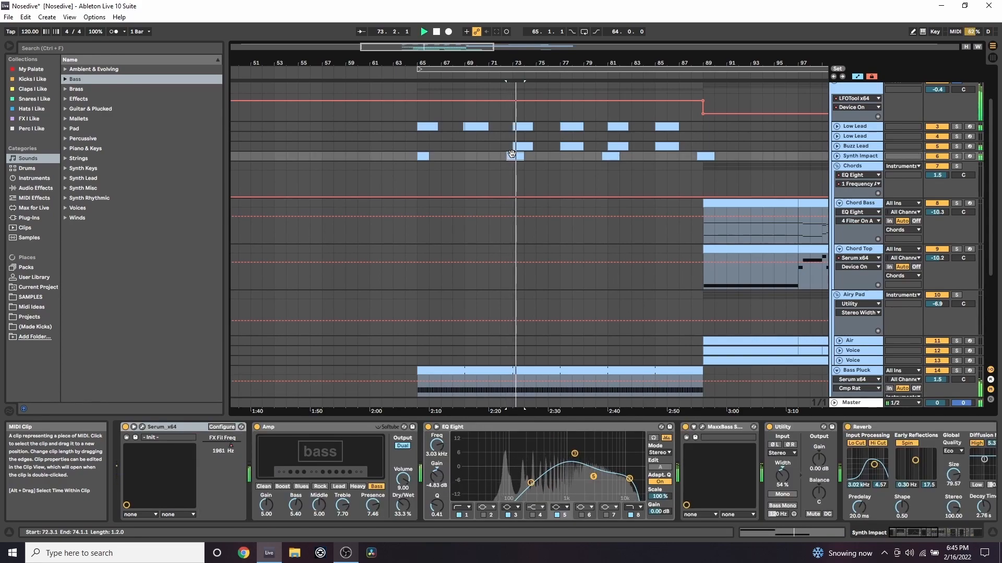
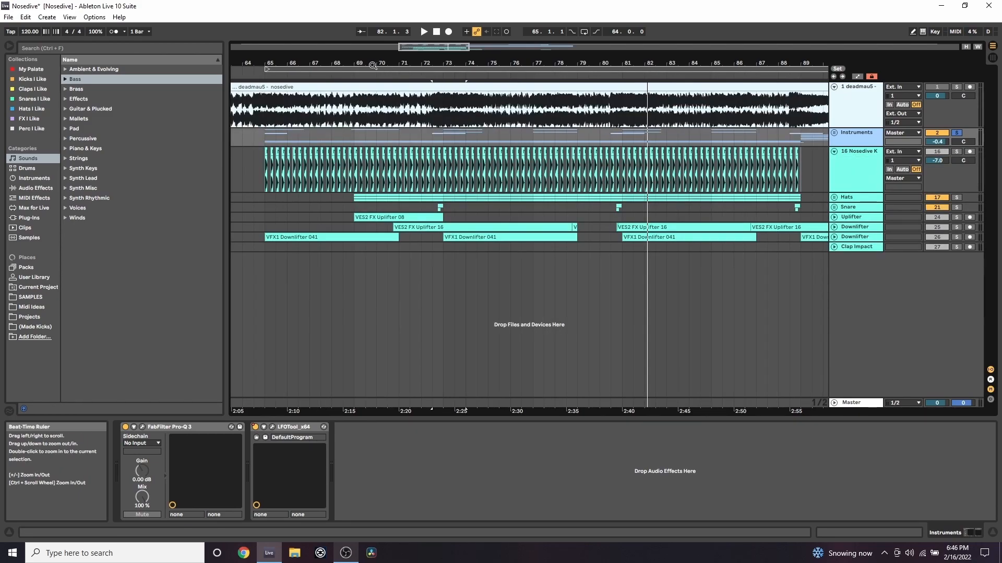
# - Solo the Nosedive Kick track and audition it from the kick clip at bar 69
pyautogui.moveTo(347, 62); pyautogui.dragTo(347, 110)
pyautogui.click(405, 167)
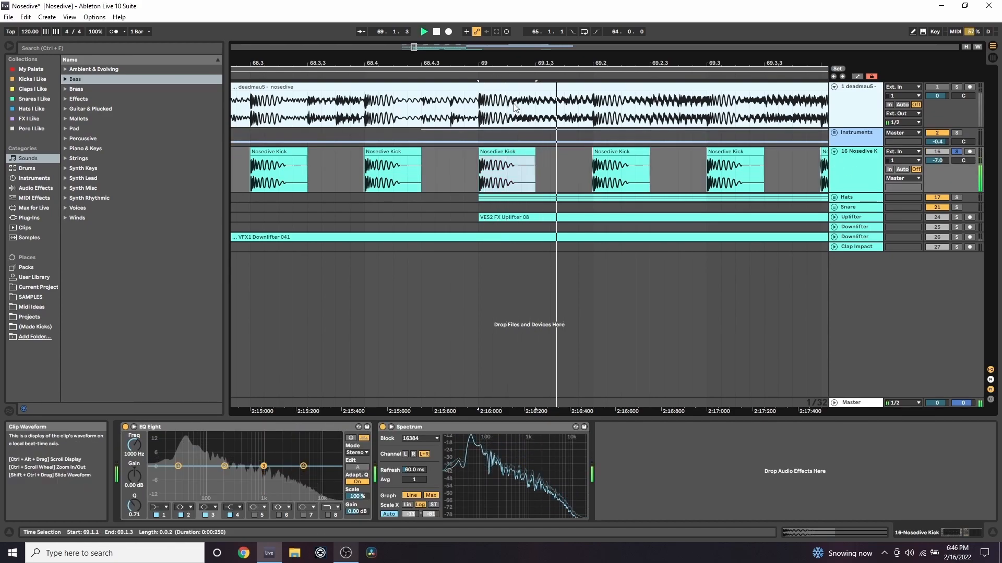
pyautogui.moveTo(514, 62); pyautogui.dragTo(392, 27)
pyautogui.press('space')
# - Unfold the Hats group, solo it and play from bar 72.3
pyautogui.click(834, 198)
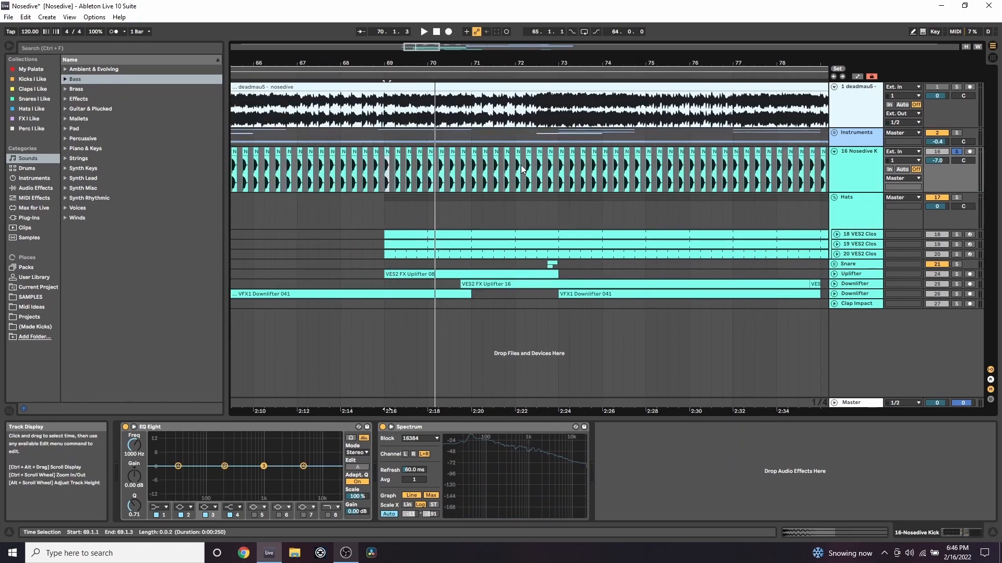
pyautogui.click(538, 208)
pyautogui.press('space')
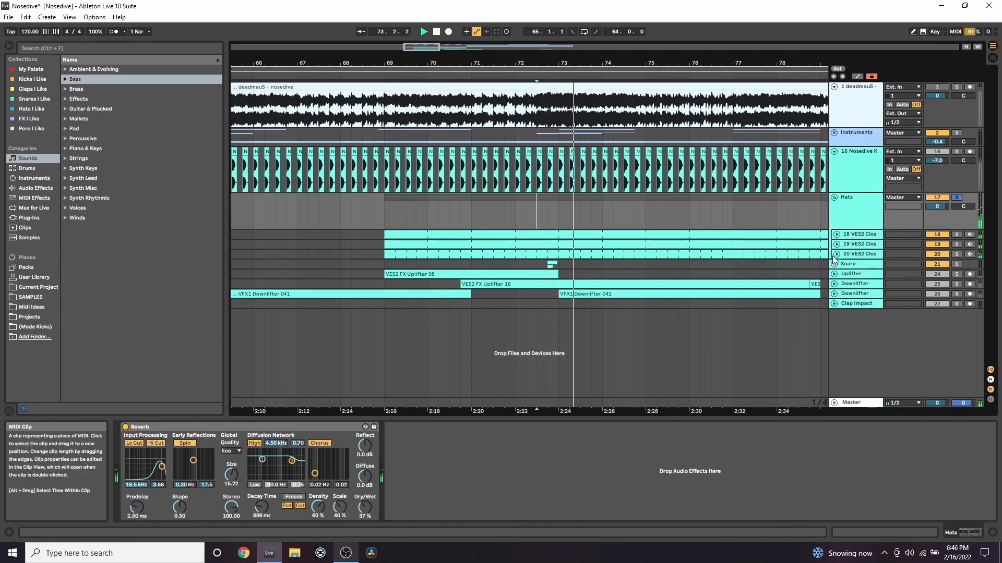
# - Unfold the three closed hi-hat tracks, select the clip on track 19 and show the Groove Pool's swing settings
pyautogui.click(837, 234)
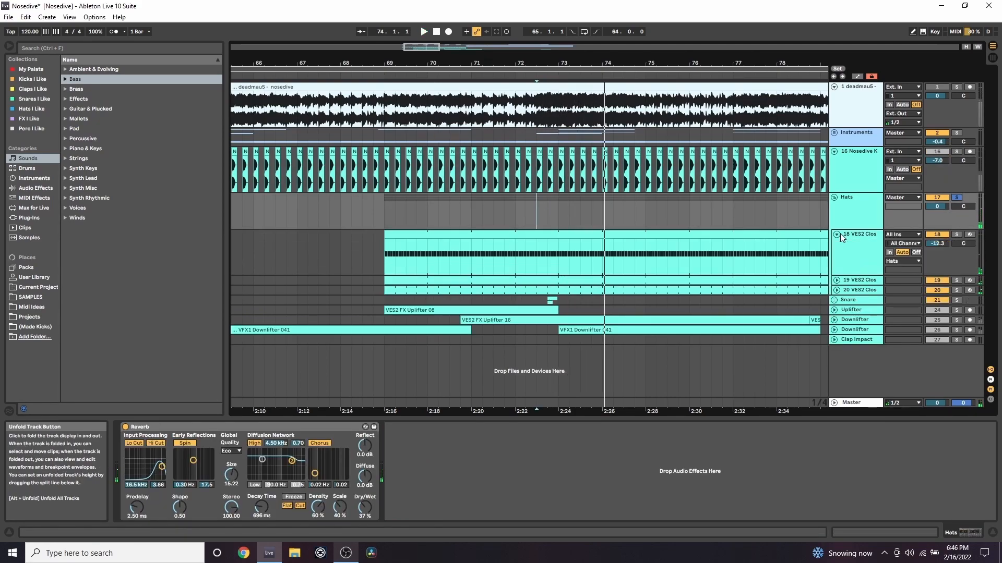
pyautogui.click(836, 280)
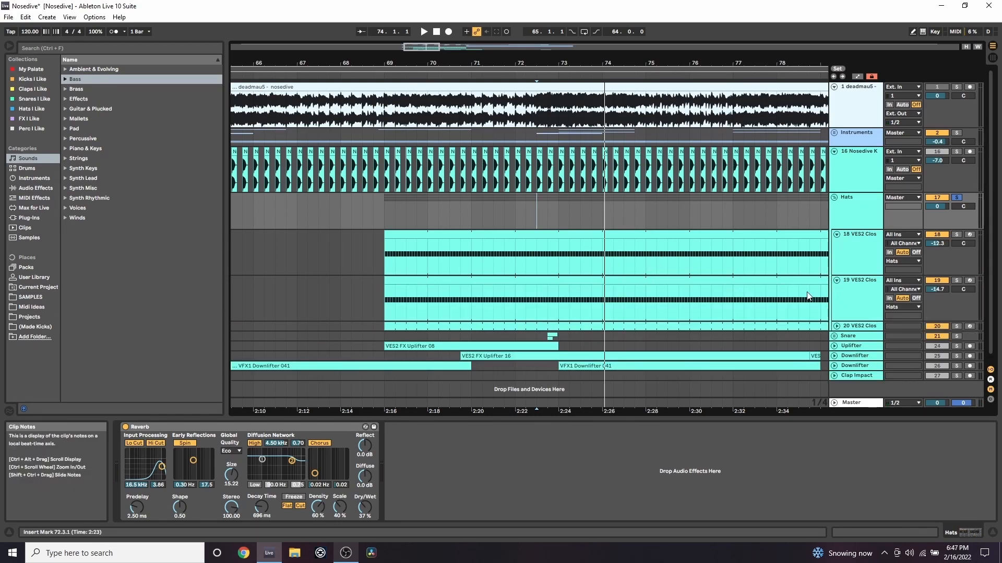
pyautogui.click(837, 326)
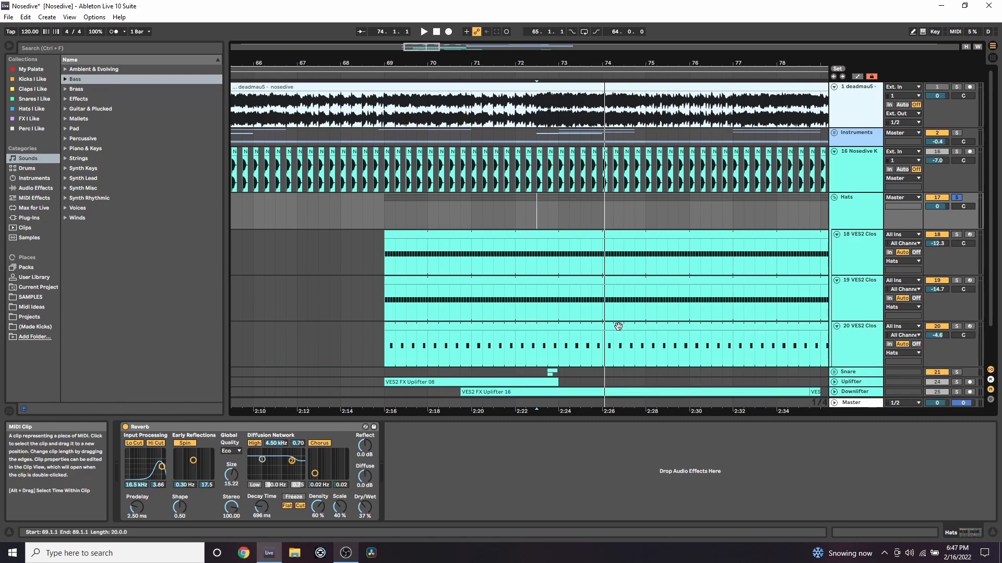
pyautogui.click(604, 284)
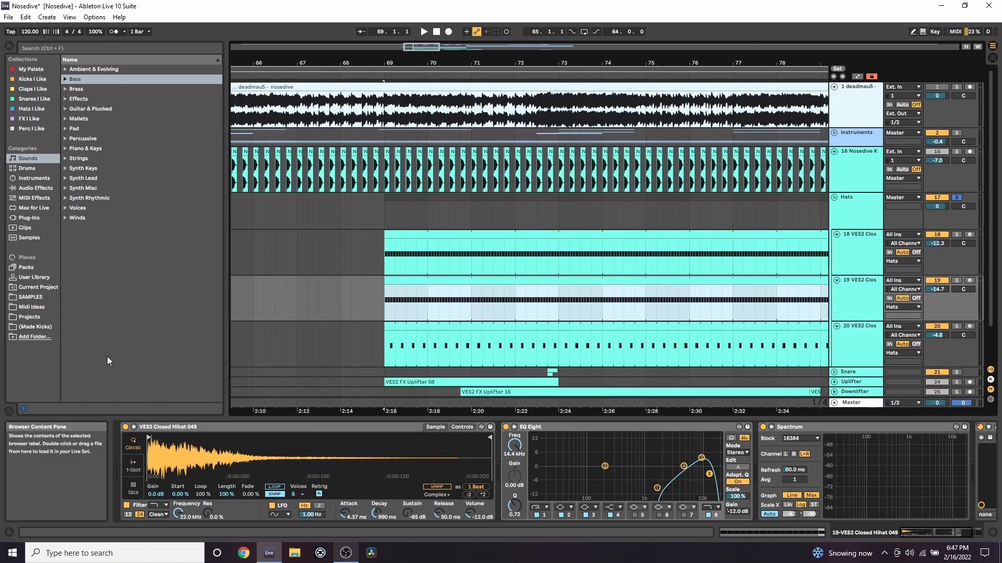
pyautogui.click(9, 412)
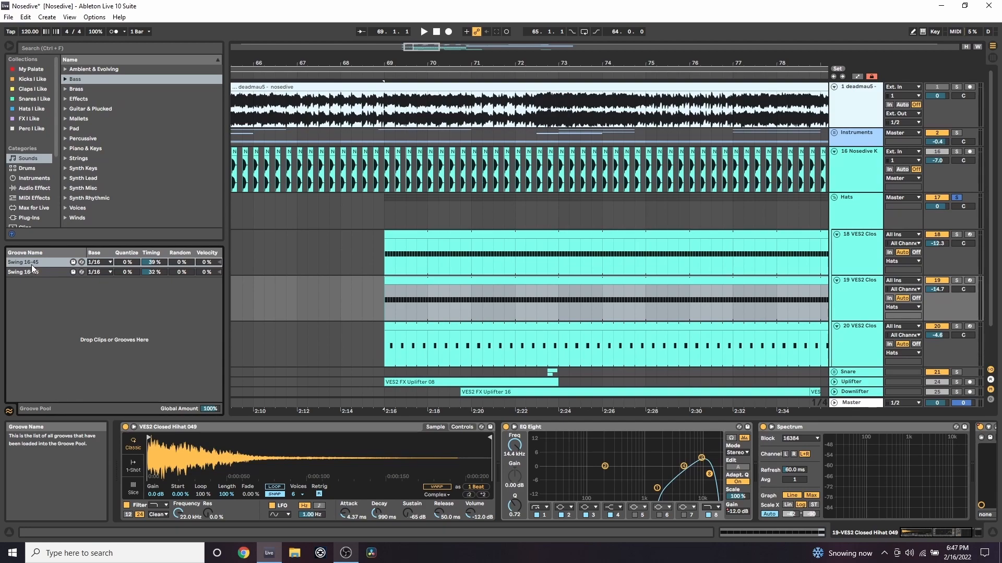
# - Solo the Nosedive Kick alongside the Hats group and play both from bar 72
pyautogui.click(958, 152)
pyautogui.moveTo(521, 174); pyautogui.dragTo(526, 174)
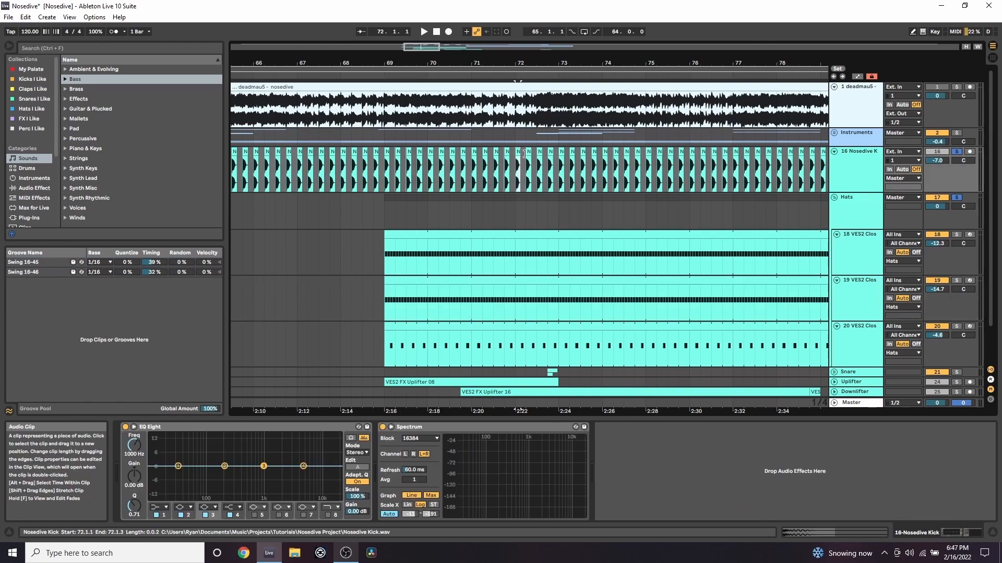
pyautogui.press('space')
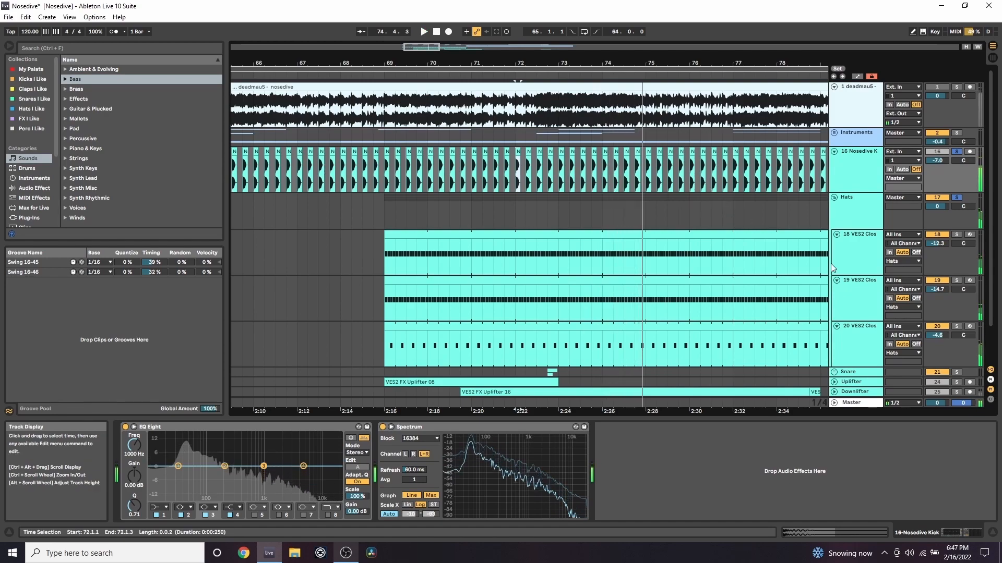
# - Unfold and solo the Snare group, play from bar 72.3.3 and examine its two layered clap clips up close
pyautogui.scroll(-5, 512, 238)
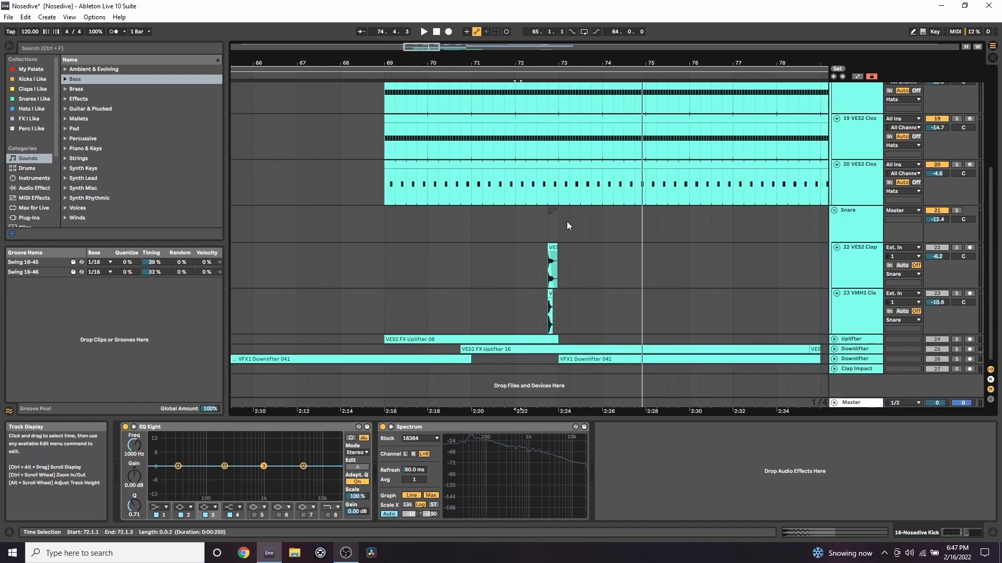
pyautogui.keyDown('ctrl'); pyautogui.scroll(3, 569, 84); pyautogui.keyUp('ctrl')
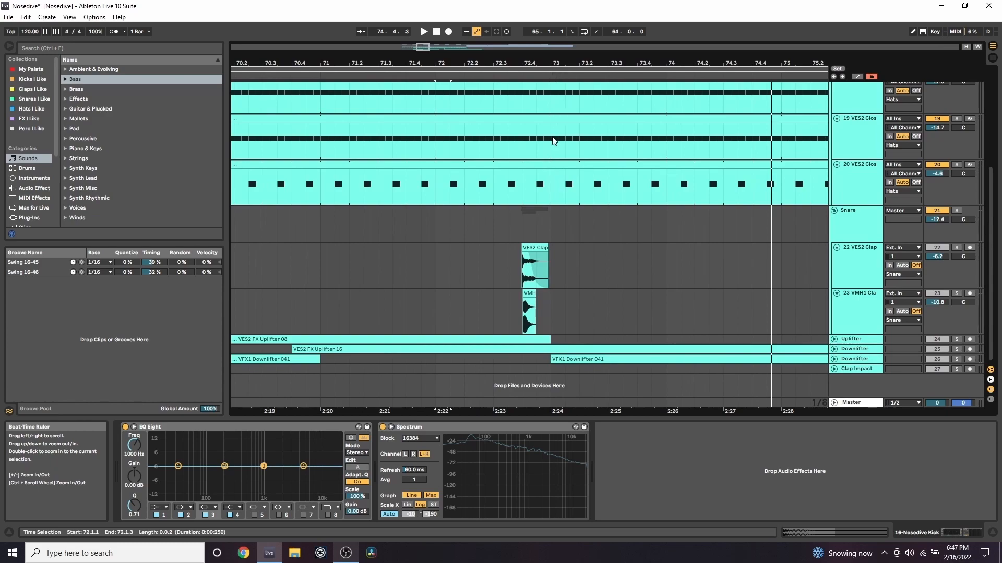
pyautogui.click(956, 211)
pyautogui.click(508, 225)
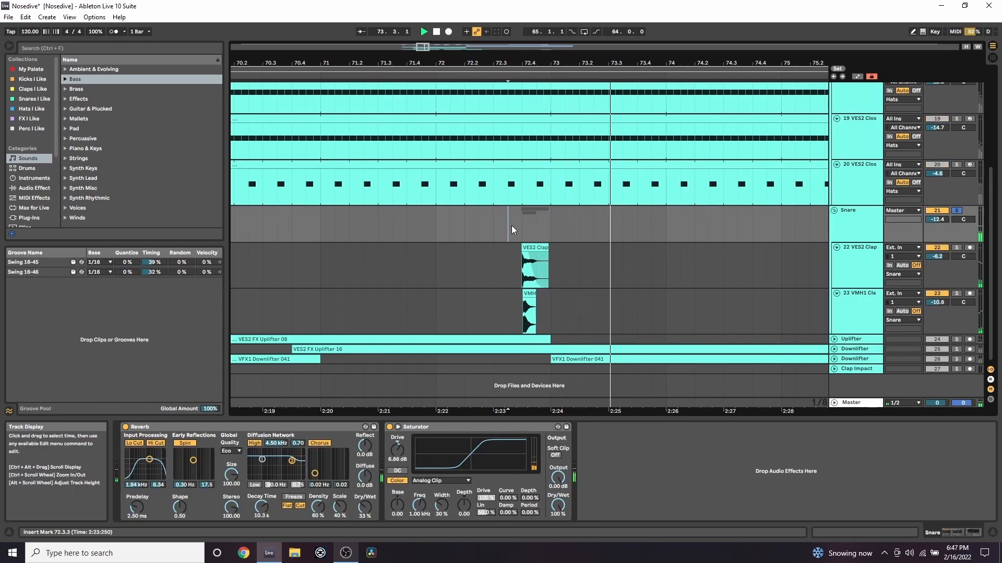
pyautogui.keyDown('ctrl'); pyautogui.scroll(5, 530, 230); pyautogui.keyUp('ctrl')
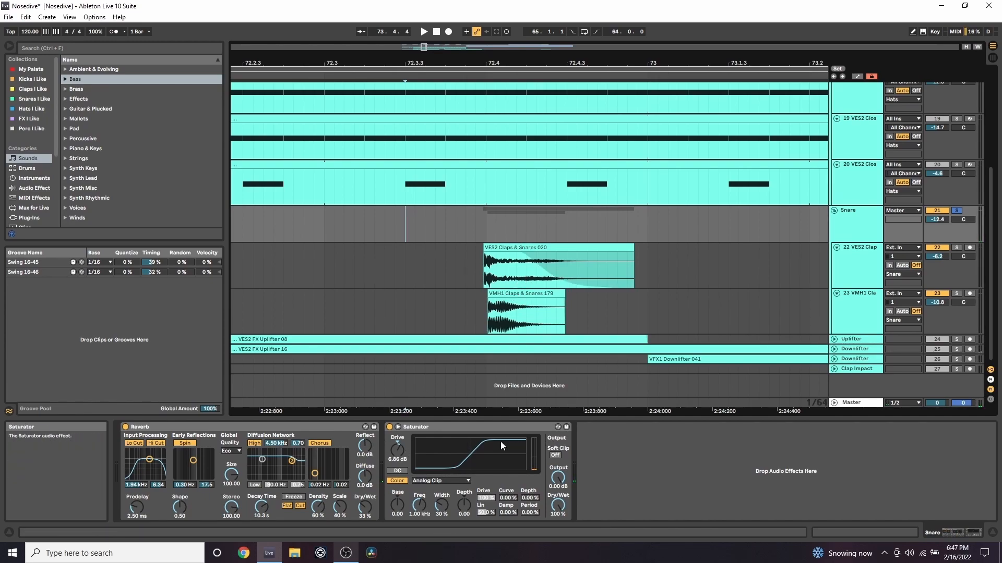
# - Solo all the drum and effects tracks together, play from bar 71.3 and dismiss the device restart notification
pyautogui.click(560, 69)
pyautogui.moveTo(561, 63); pyautogui.dragTo(437, 5)
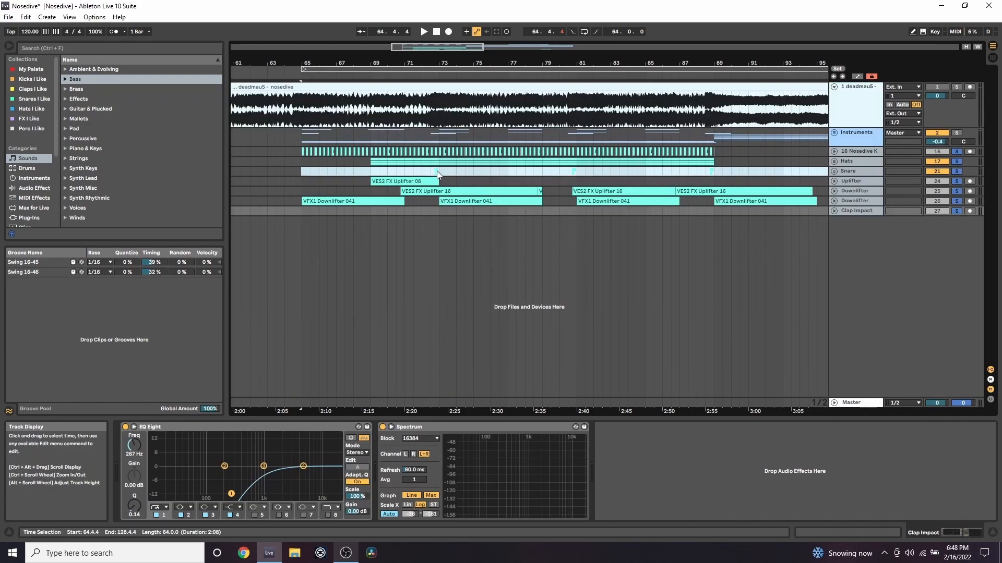
pyautogui.click(409, 172)
pyautogui.press('space')
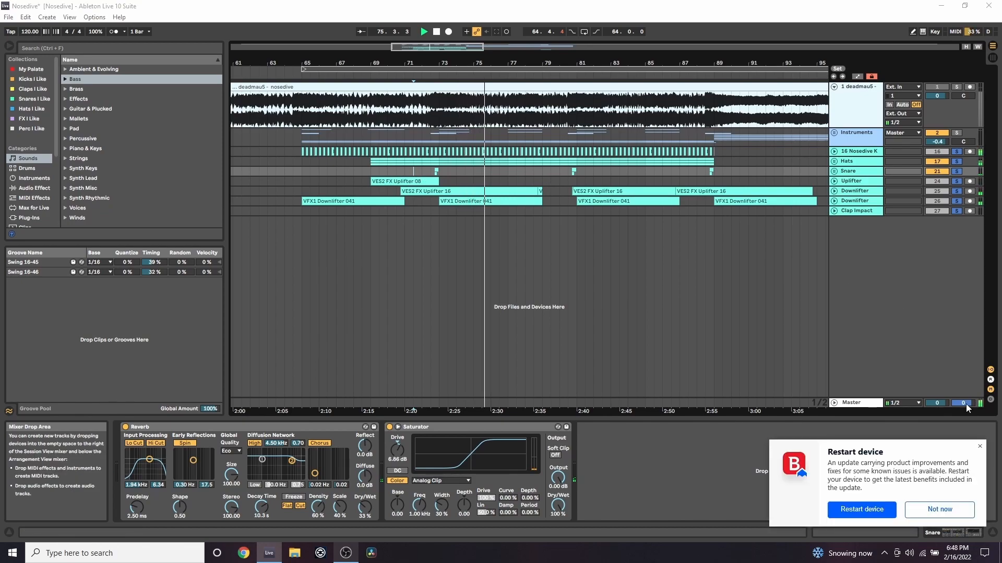
pyautogui.click(979, 449)
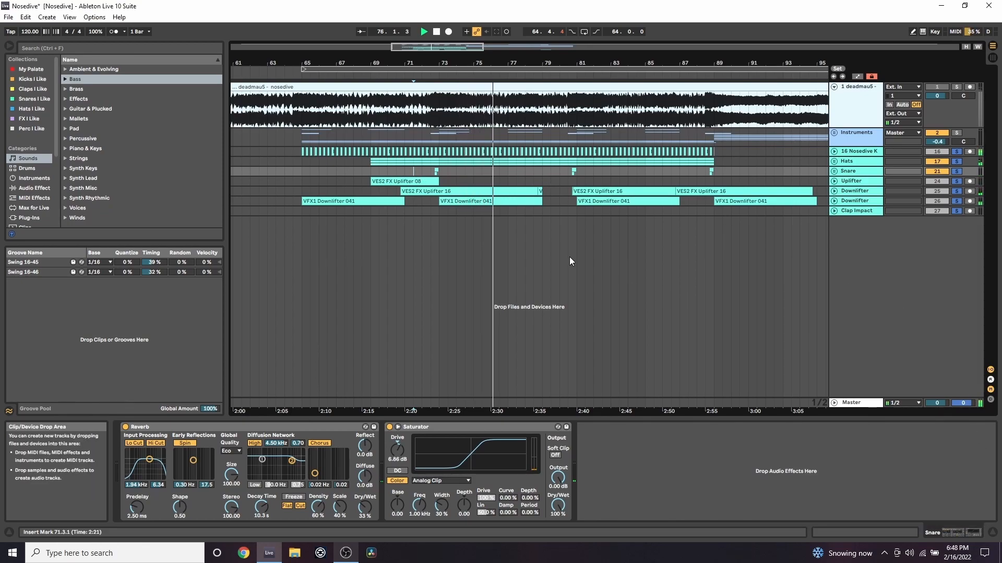
# - Clear the solos and play the instruments and drums together from bar 77
pyautogui.click(957, 151)
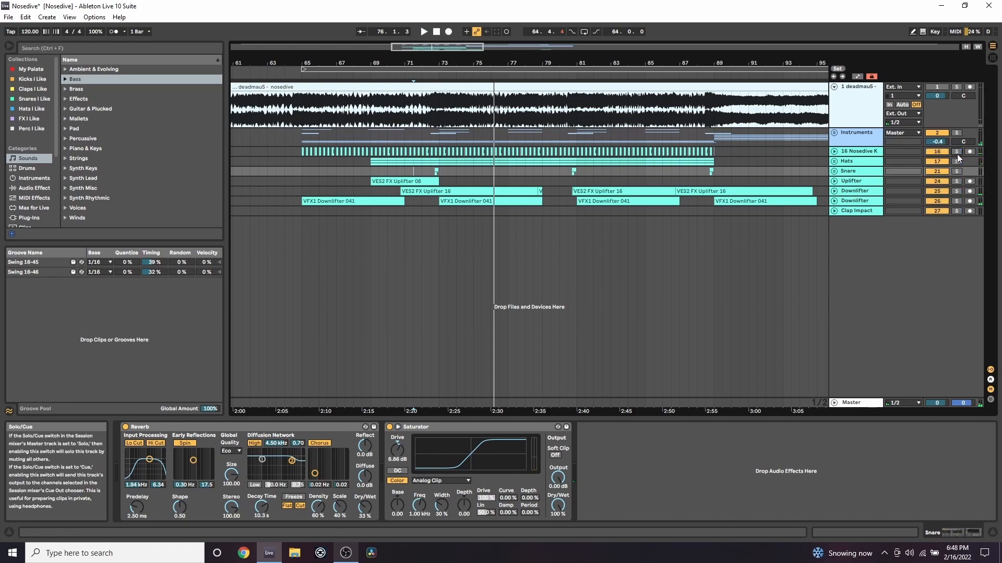
pyautogui.click(507, 134)
pyautogui.press('space')
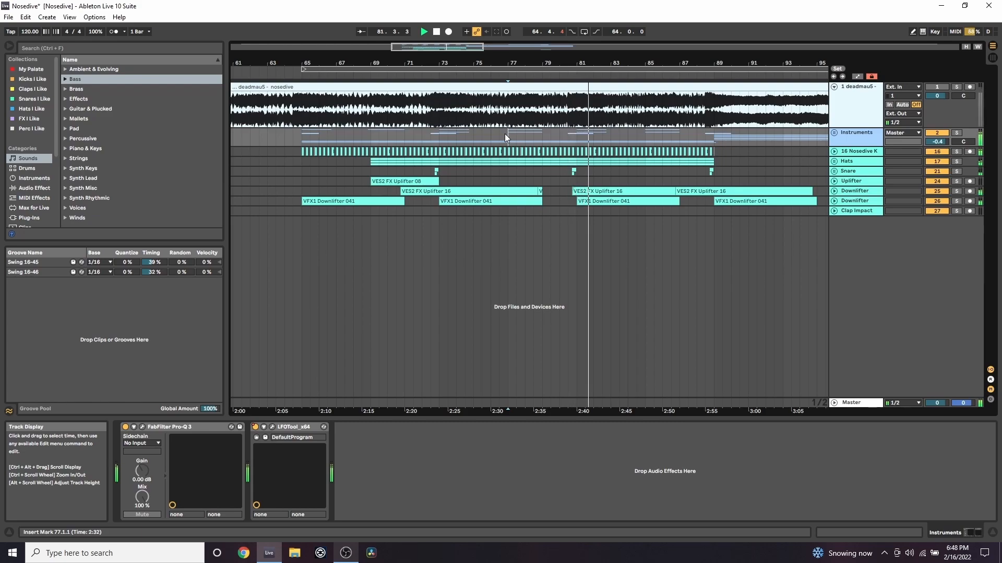
pyautogui.press('space')
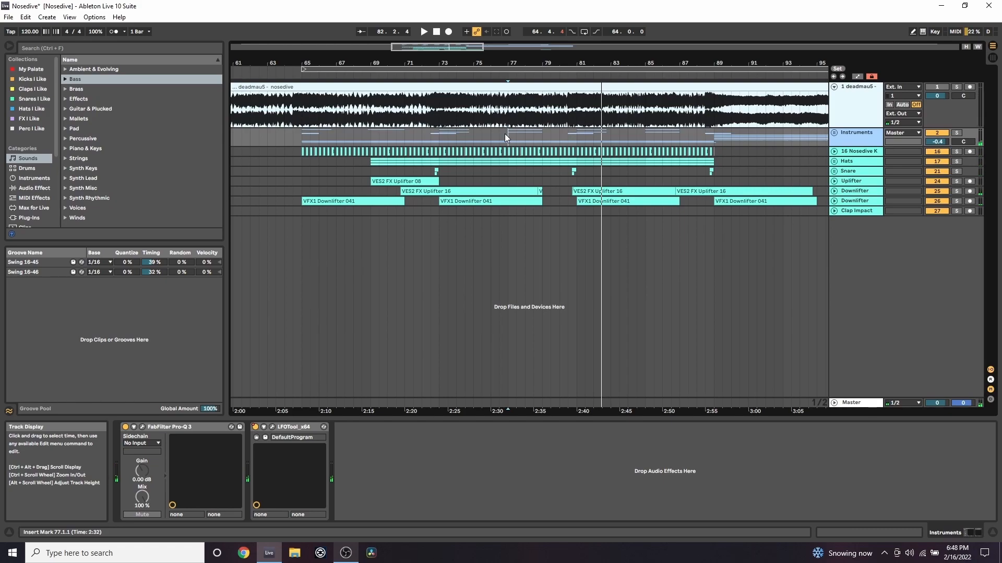
# - Open the LFOTool and FabFilter Pro-Q 3 windows on the Instruments group to review their settings
pyautogui.click(276, 427)
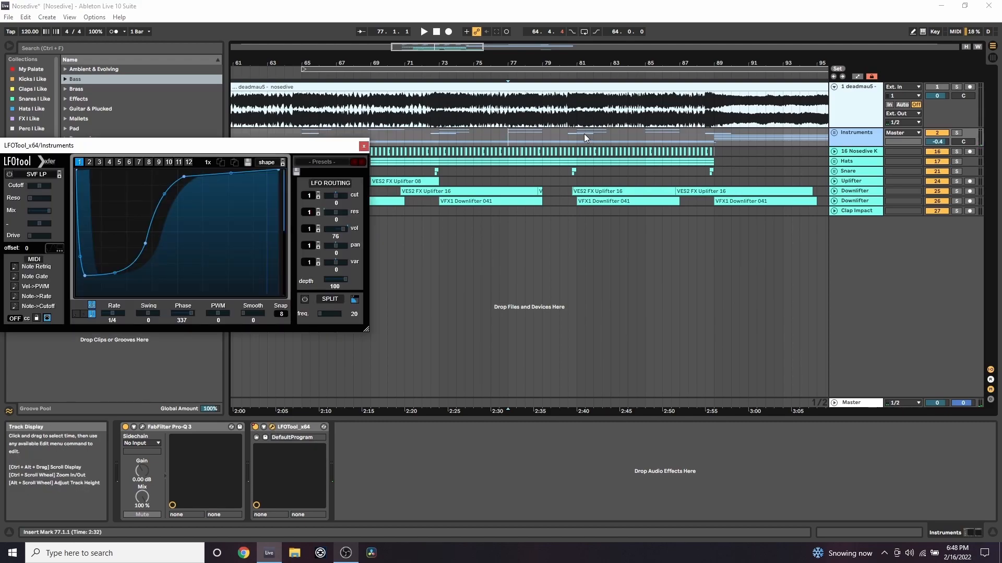
pyautogui.click(142, 427)
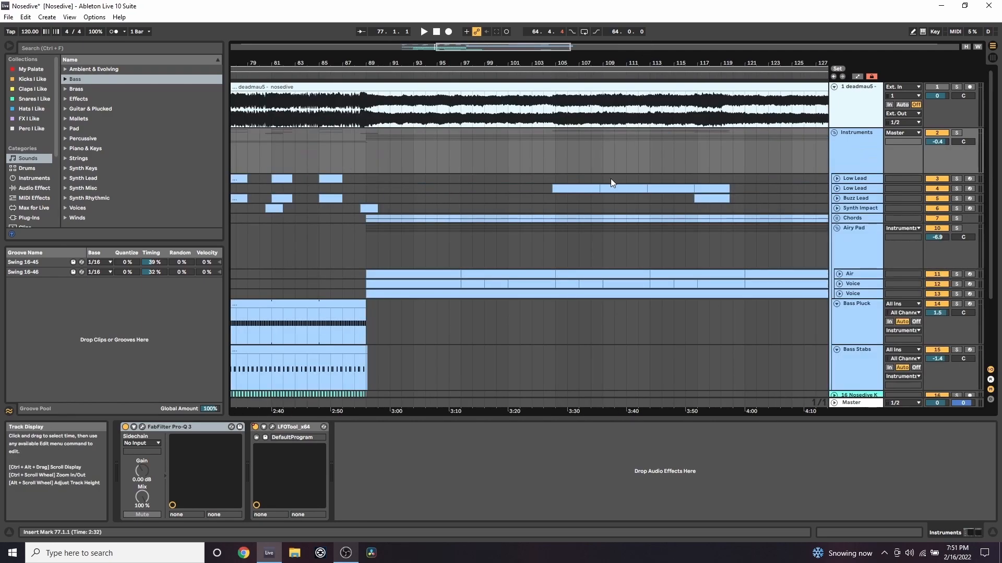
# - Unfold the Chords group to show Chord Bass and Chord Top, and solo the group
pyautogui.click(837, 218)
pyautogui.moveTo(506, 63); pyautogui.dragTo(458, 54)
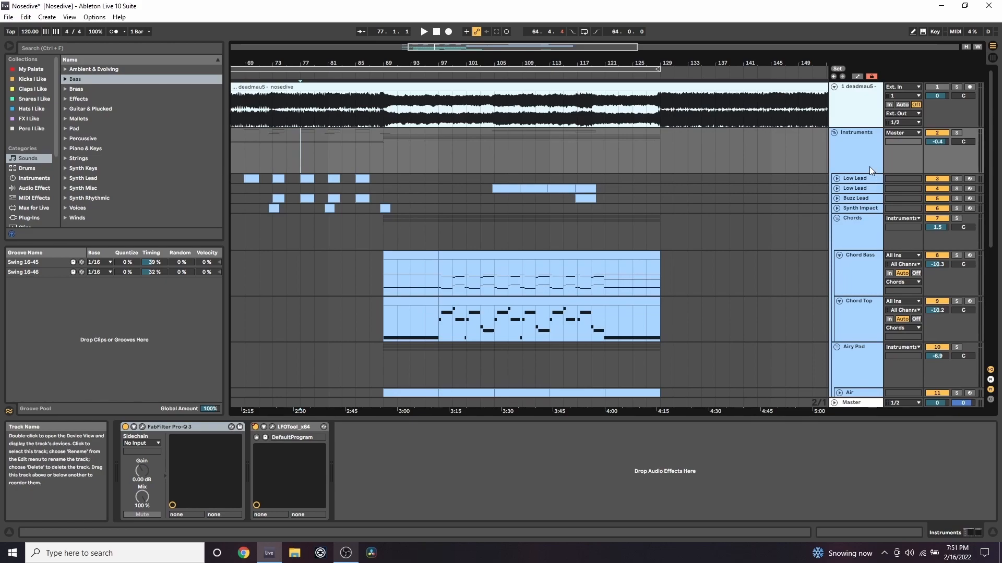
pyautogui.click(956, 219)
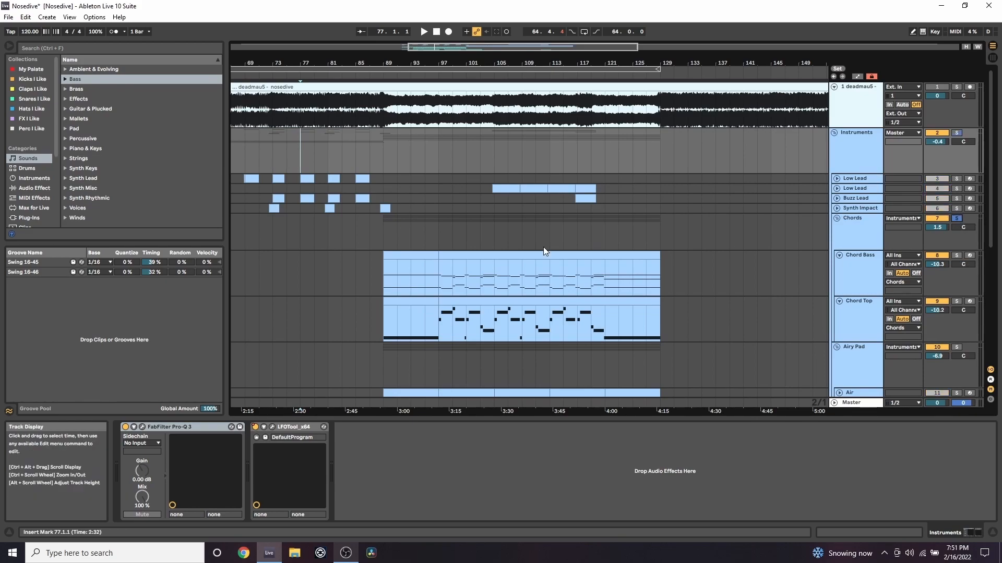
# - Play the soloed Chords group from bar 97 and open the Chord Bass clip's notes for review
pyautogui.click(436, 278)
pyautogui.press('space')
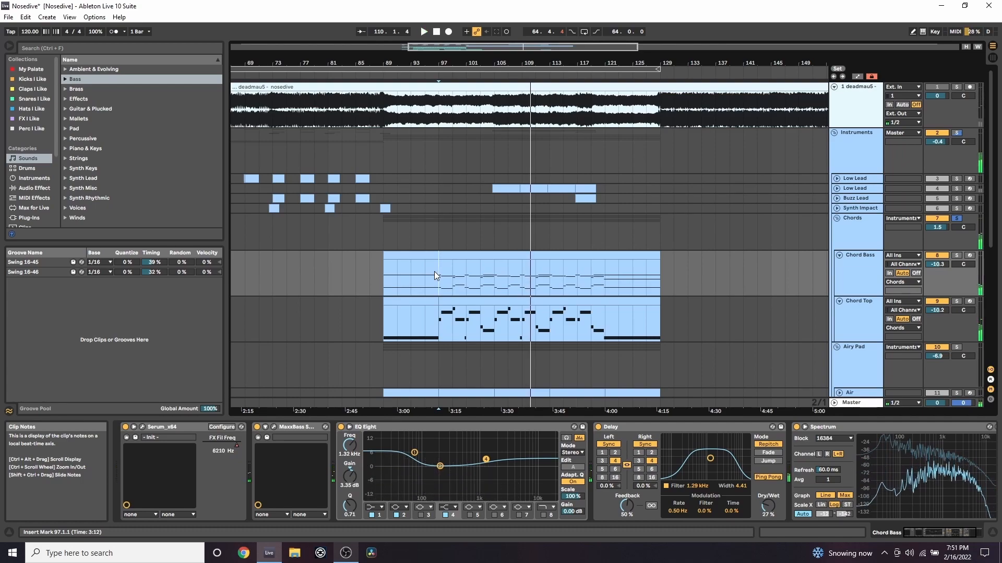
pyautogui.doubleClick(436, 276)
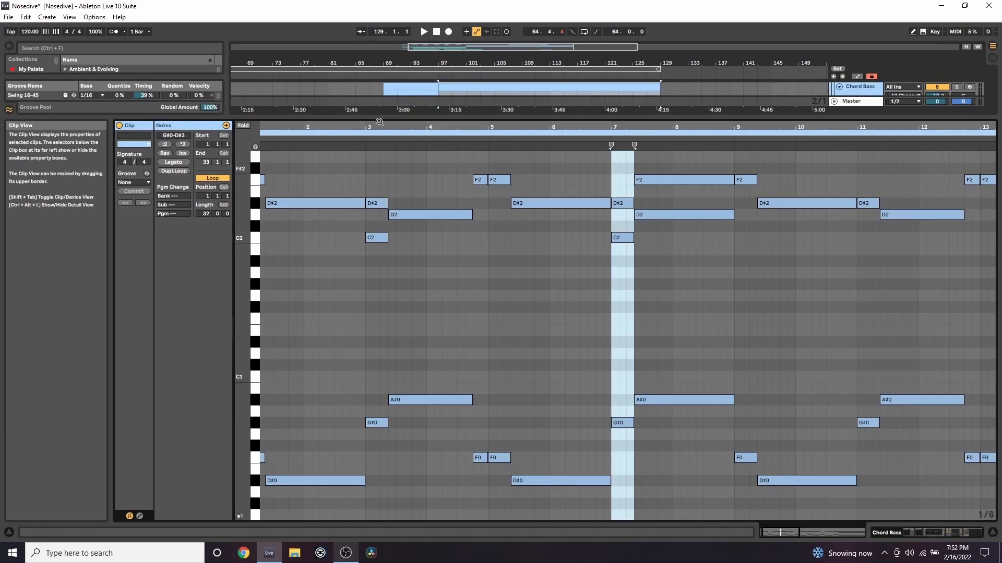
pyautogui.moveTo(336, 128); pyautogui.dragTo(365, 130)
pyautogui.click(392, 270)
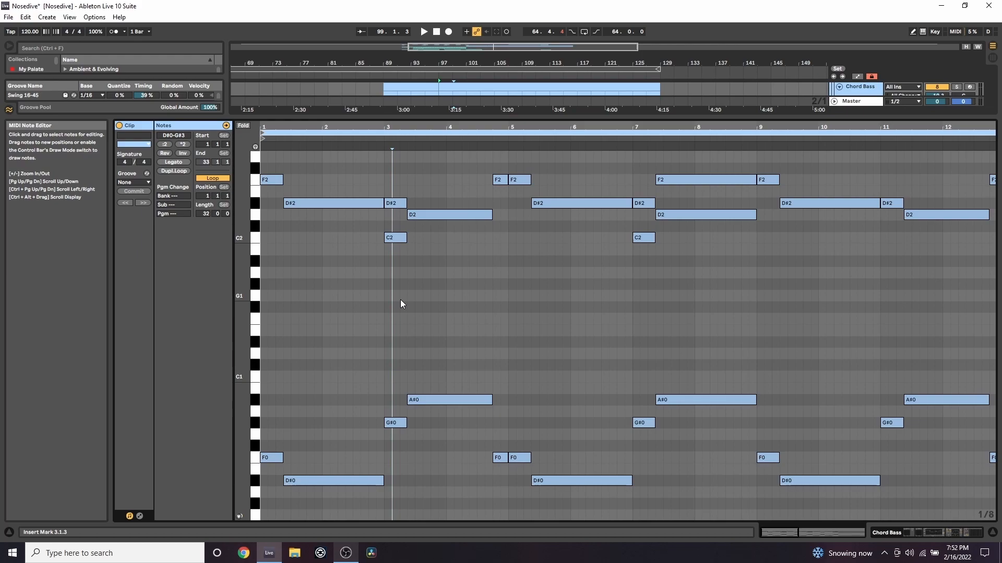
# - Audition the Chord Bass track on its own from about bars 3 and 7 of its clip
pyautogui.click(372, 139)
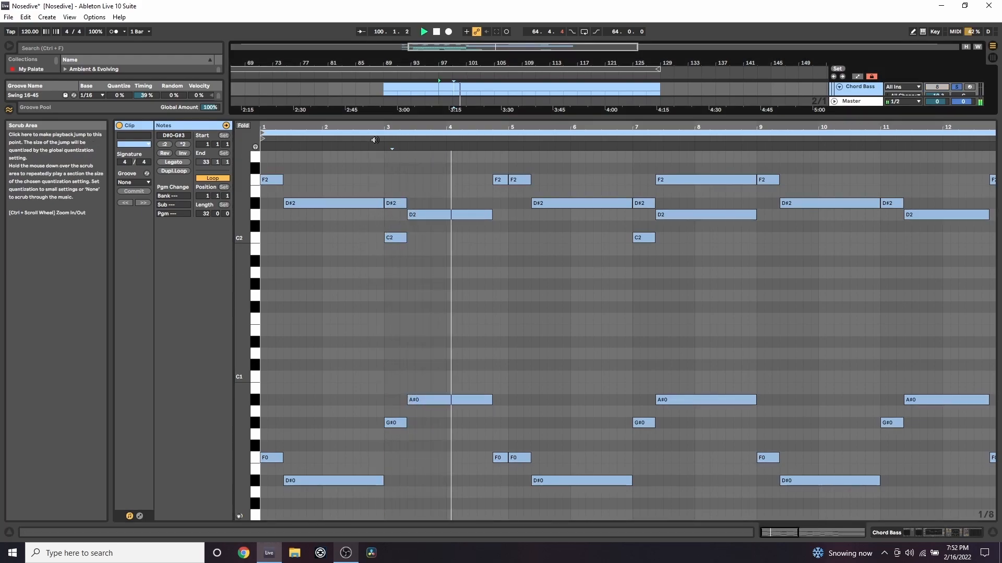
pyautogui.click(630, 139)
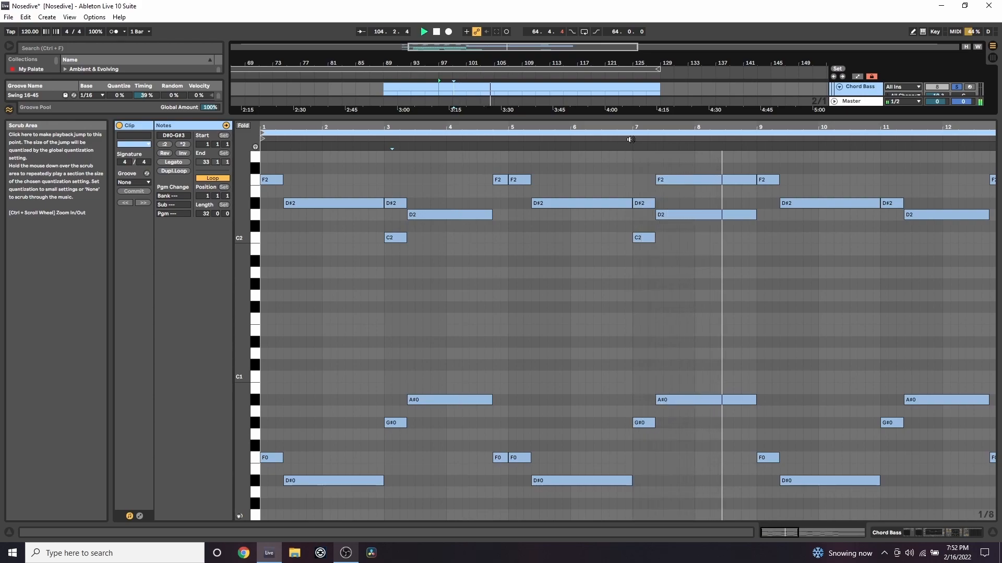
pyautogui.press('space')
# - Review the Chord Top clip's notes and play that track soloed from bar 97
pyautogui.moveTo(606, 119); pyautogui.dragTo(412, 346)
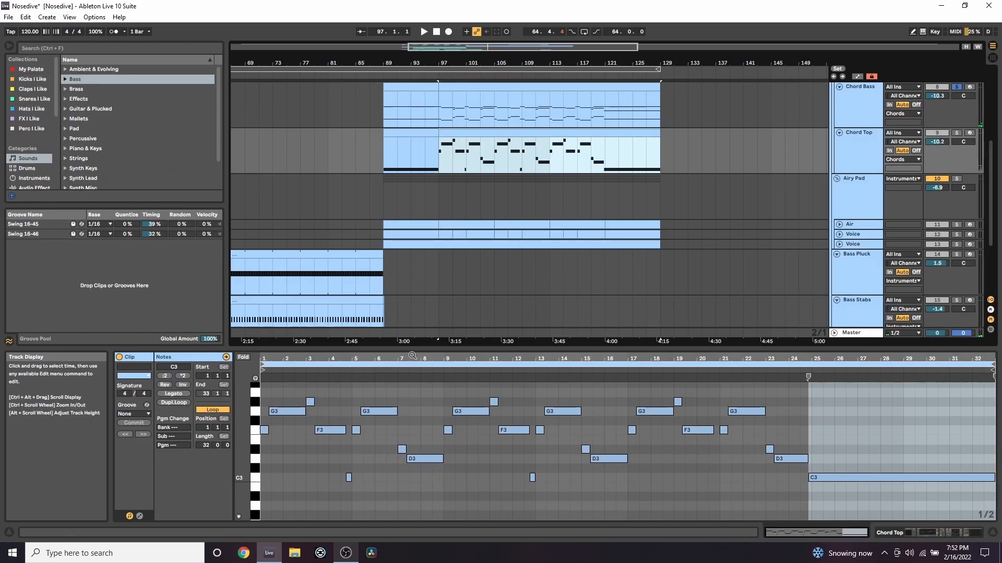
pyautogui.click(309, 494)
pyautogui.moveTo(275, 360)
pyautogui.mouseDown()
pyautogui.moveTo(275, 396)
pyautogui.moveTo(278, 377)
pyautogui.mouseUp()
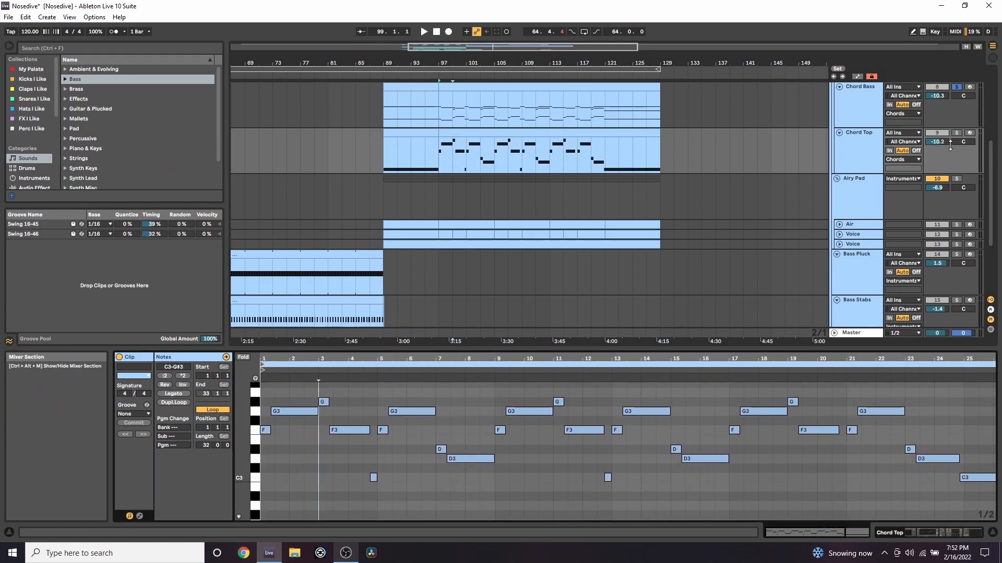
pyautogui.click(582, 132)
pyautogui.press('space')
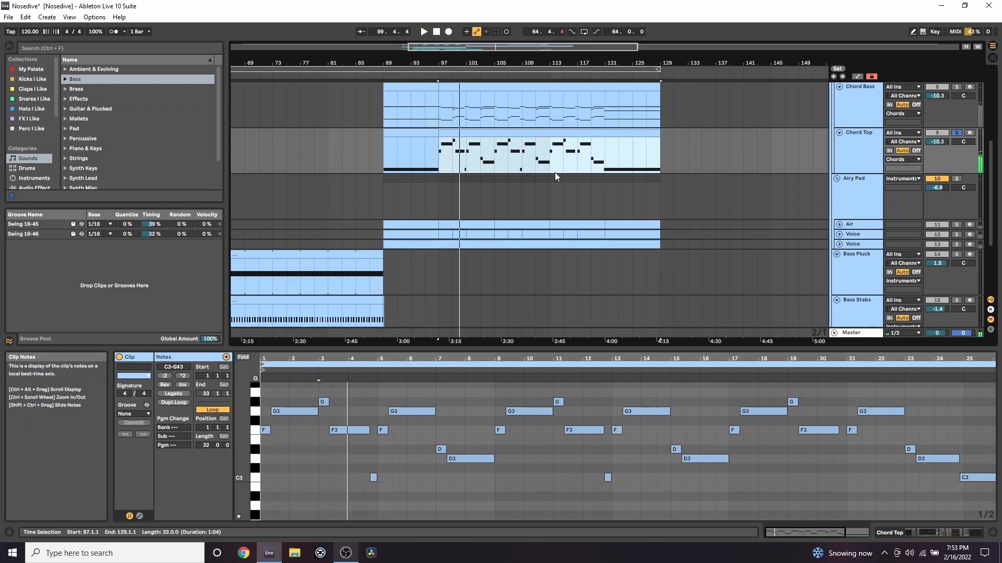
pyautogui.click(881, 529)
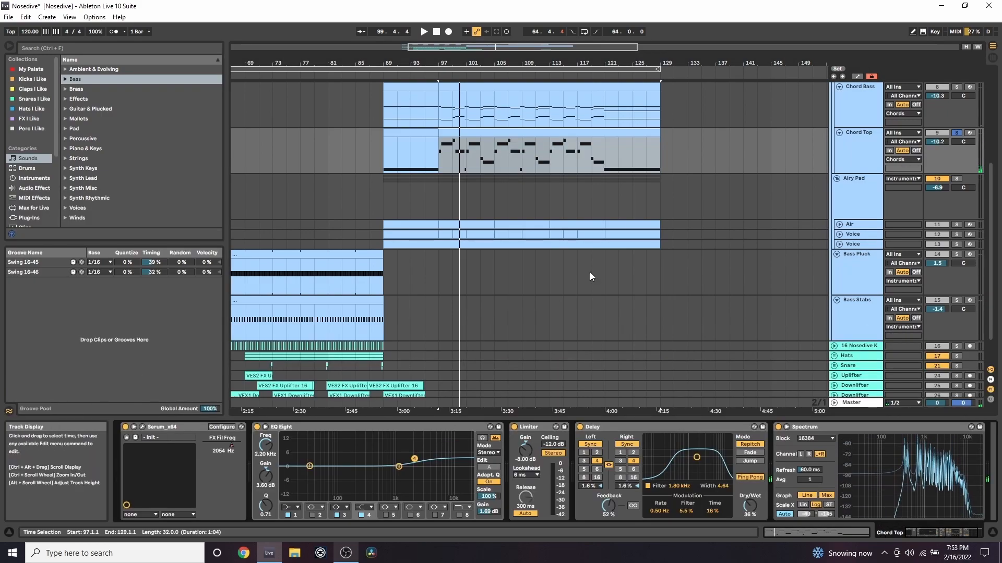
pyautogui.click(221, 426)
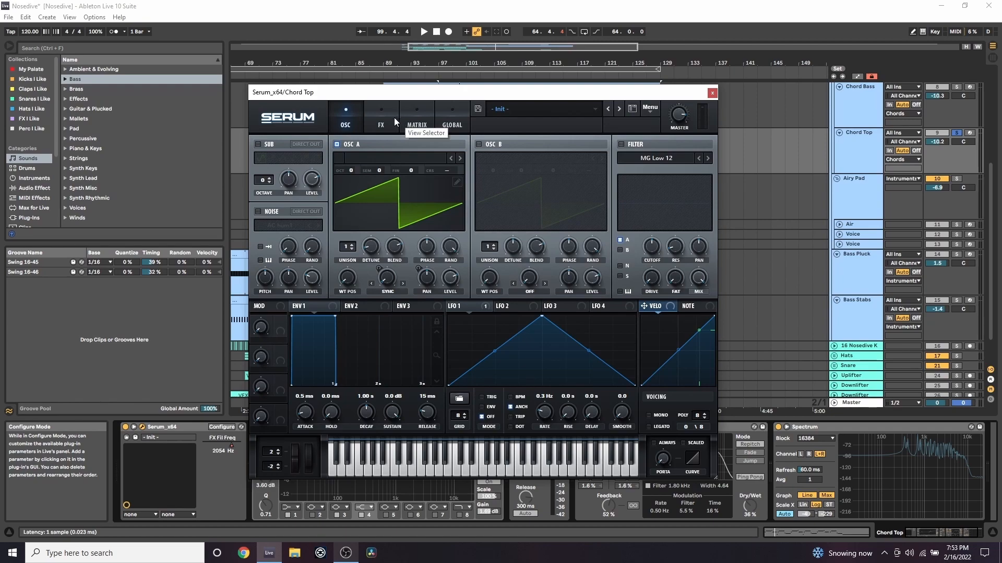
pyautogui.click(376, 124)
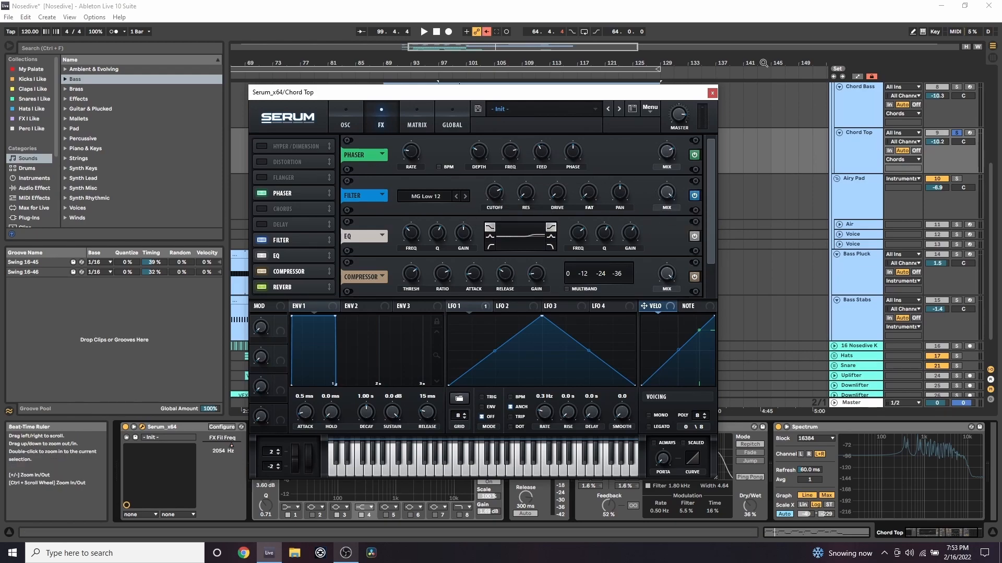
# - Review the Serum FX Fil Freq automation on Chord Top around bars 105 and 107, and close the Serum window
pyautogui.moveTo(645, 98); pyautogui.dragTo(314, 59)
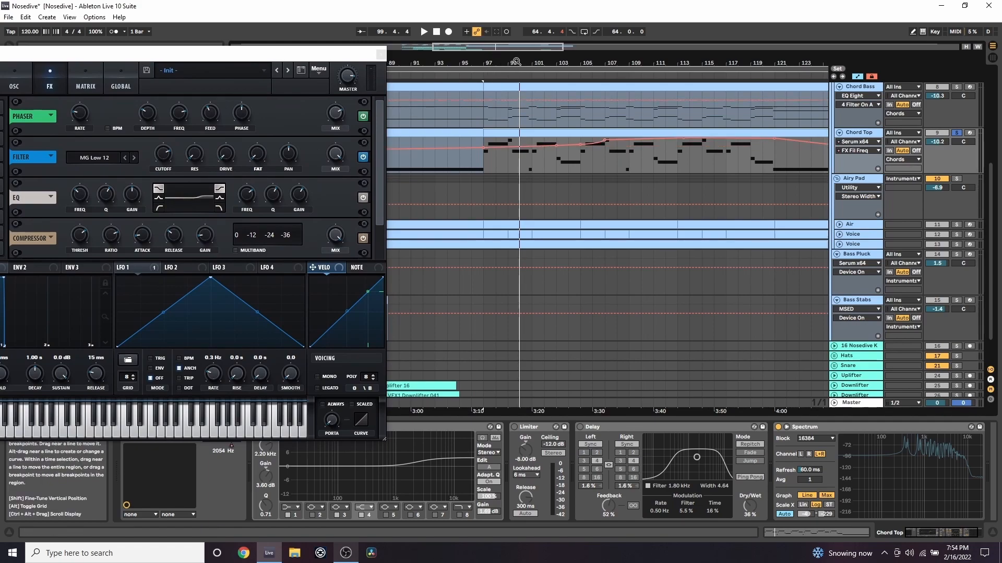
pyautogui.moveTo(490, 47); pyautogui.dragTo(492, 25)
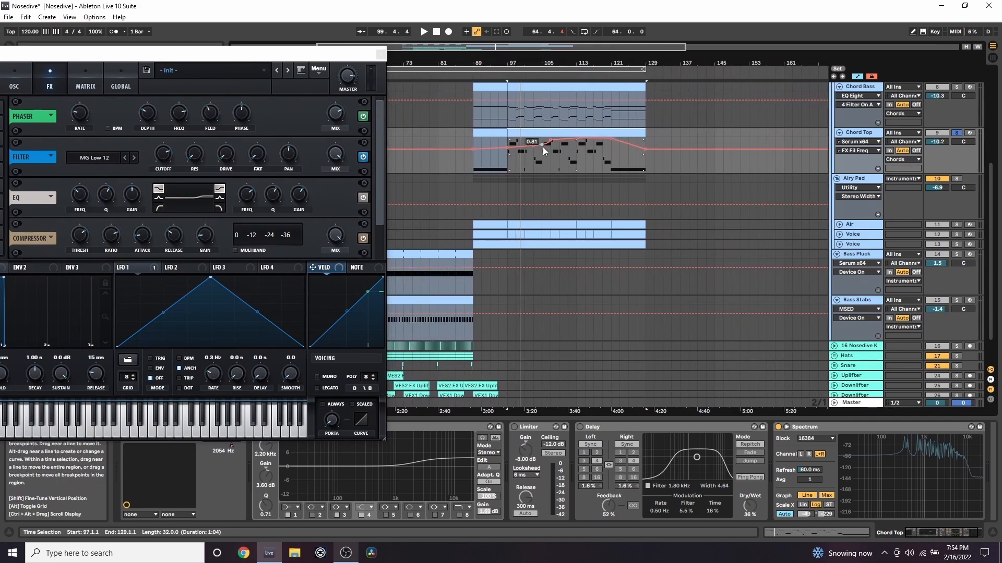
pyautogui.scroll(1, 548, 167)
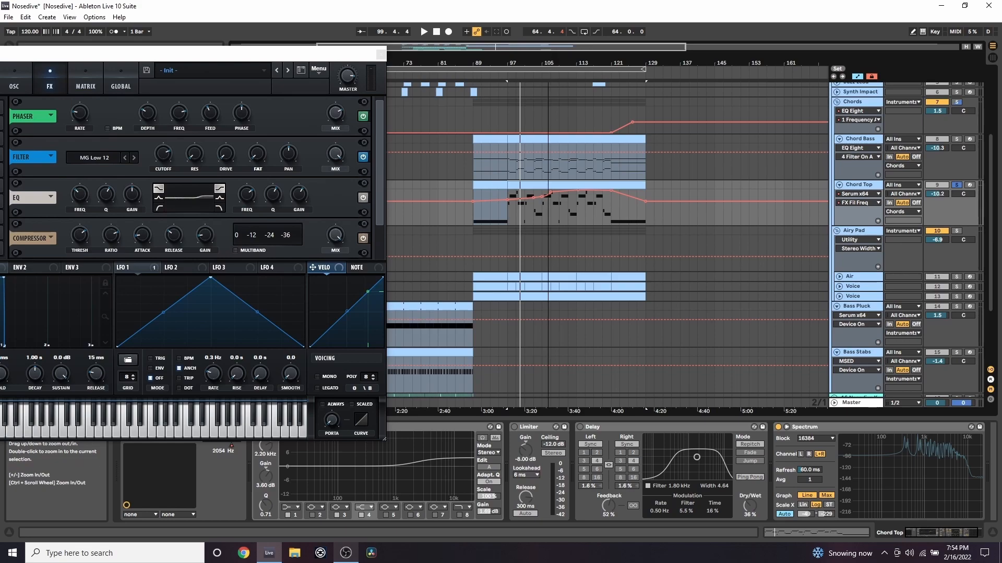
pyautogui.moveTo(546, 62); pyautogui.dragTo(546, 78)
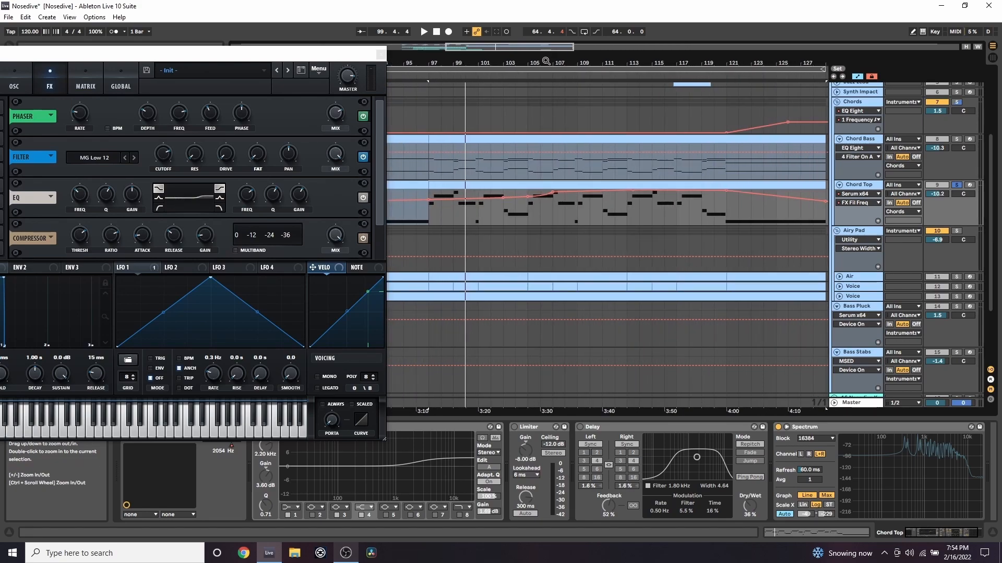
pyautogui.scroll(1, 553, 198)
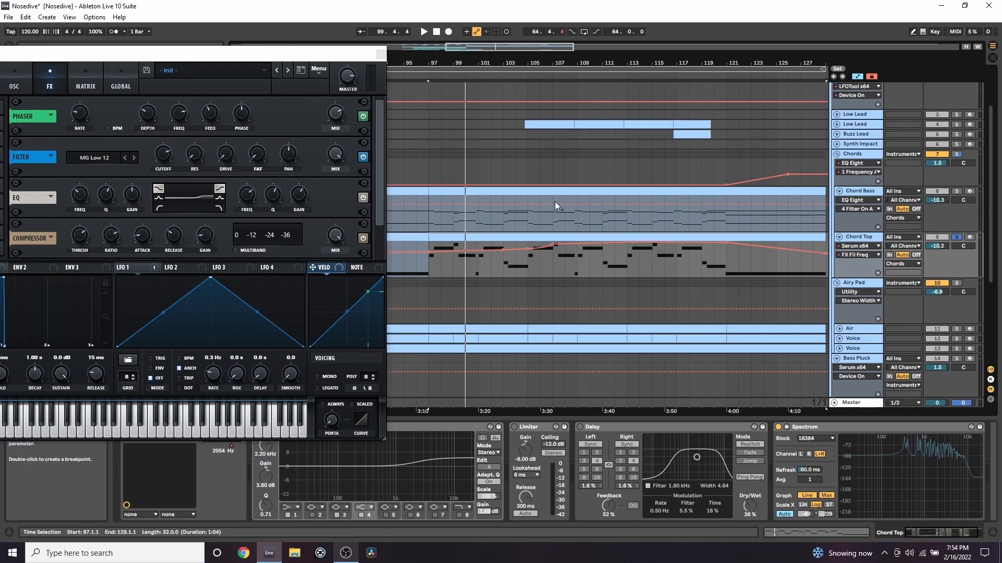
pyautogui.scroll(1, 549, 264)
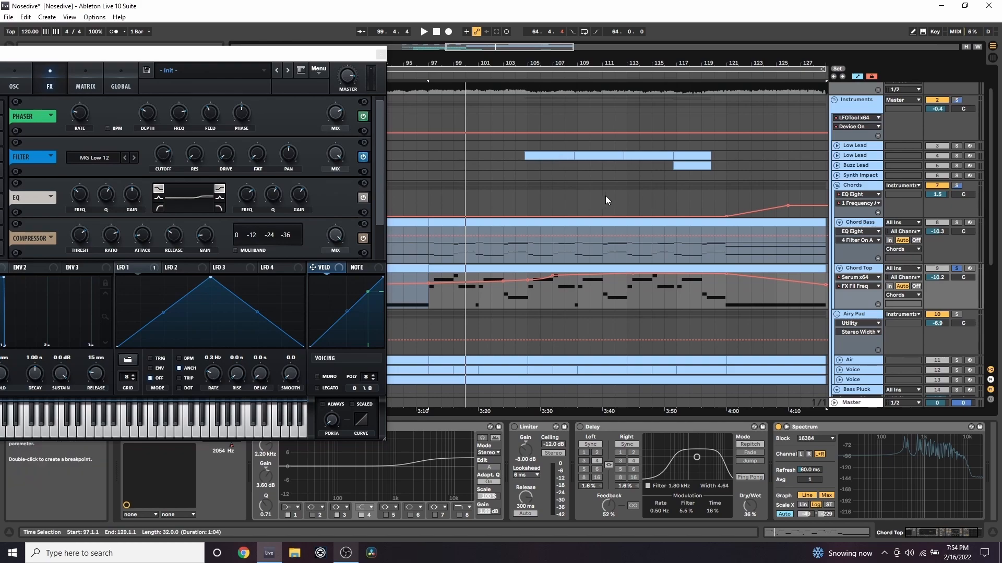
pyautogui.click(527, 293)
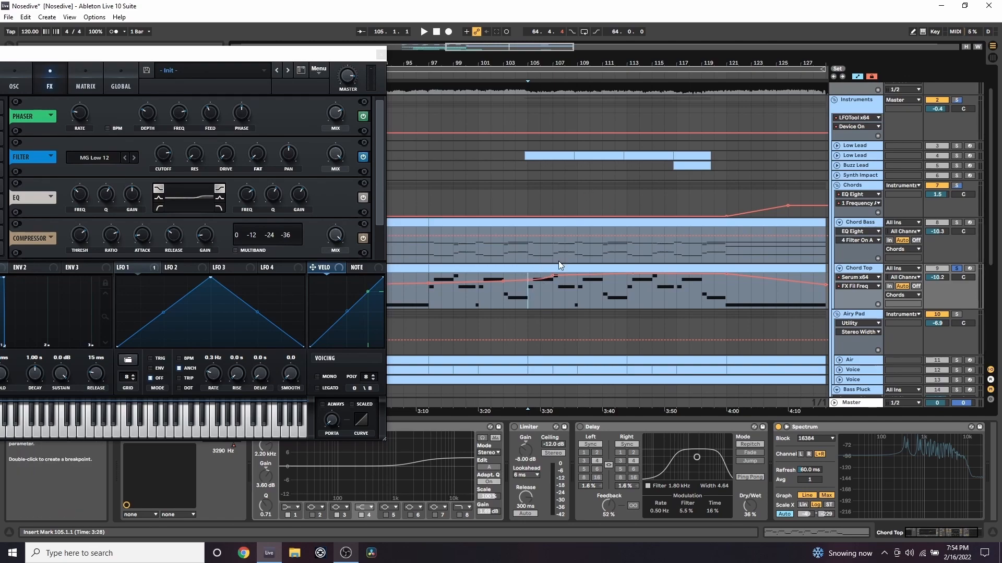
pyautogui.click(553, 285)
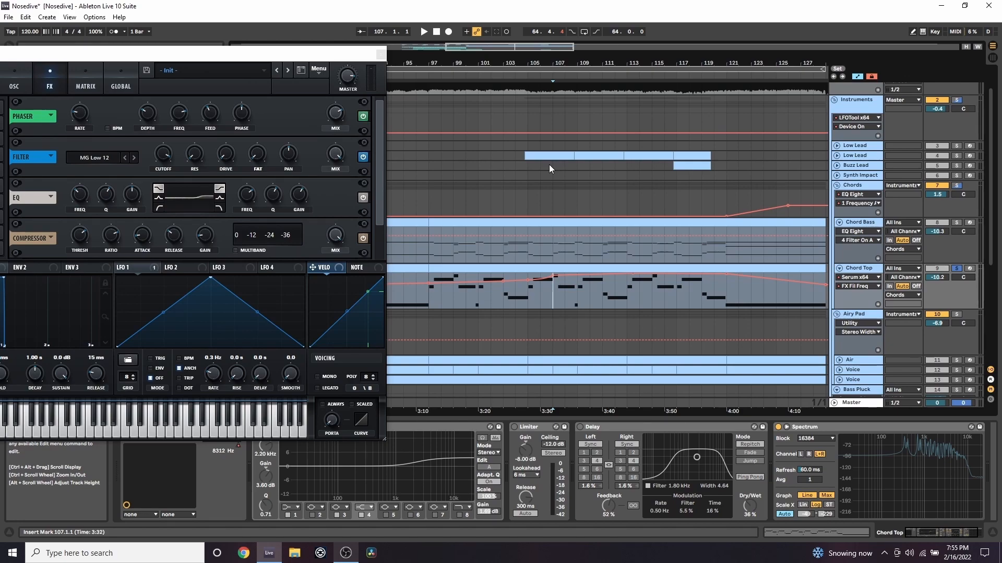
pyautogui.moveTo(361, 52); pyautogui.dragTo(497, 55)
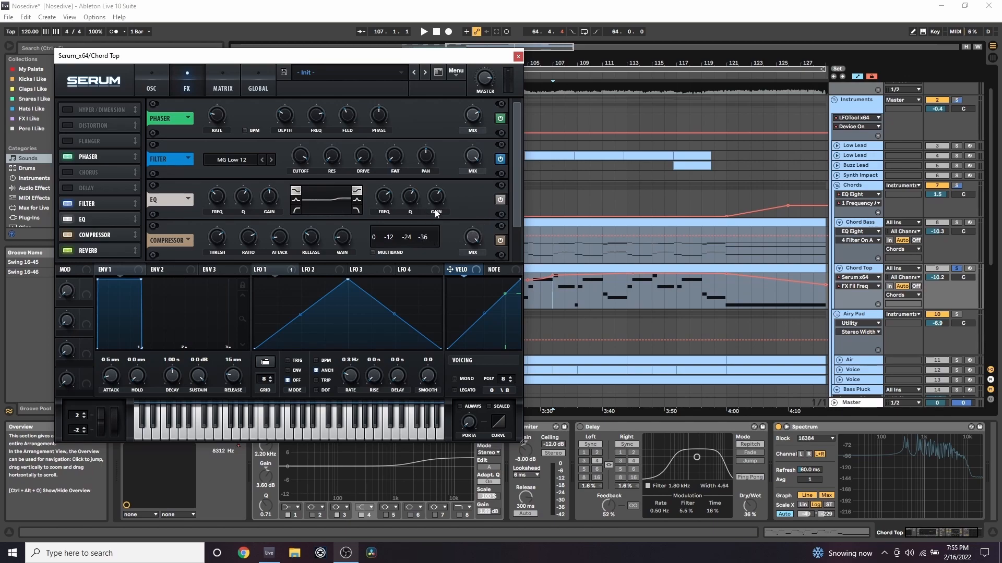
pyautogui.click(518, 57)
# - Check the EQ Eight and Limiter on Chord Top and play the track from bar 103
pyautogui.click(256, 427)
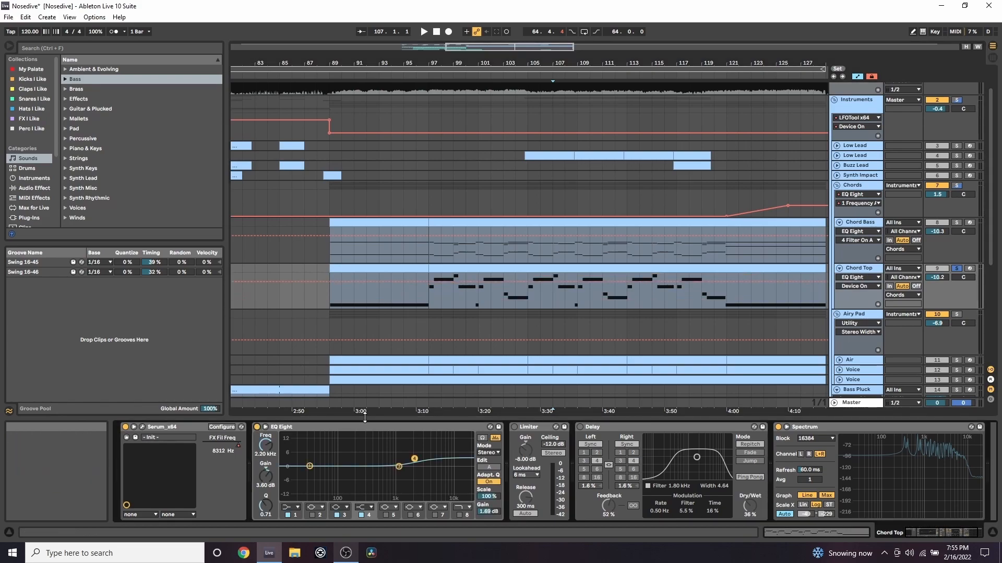
pyautogui.click(514, 427)
pyautogui.click(505, 295)
pyautogui.press('space')
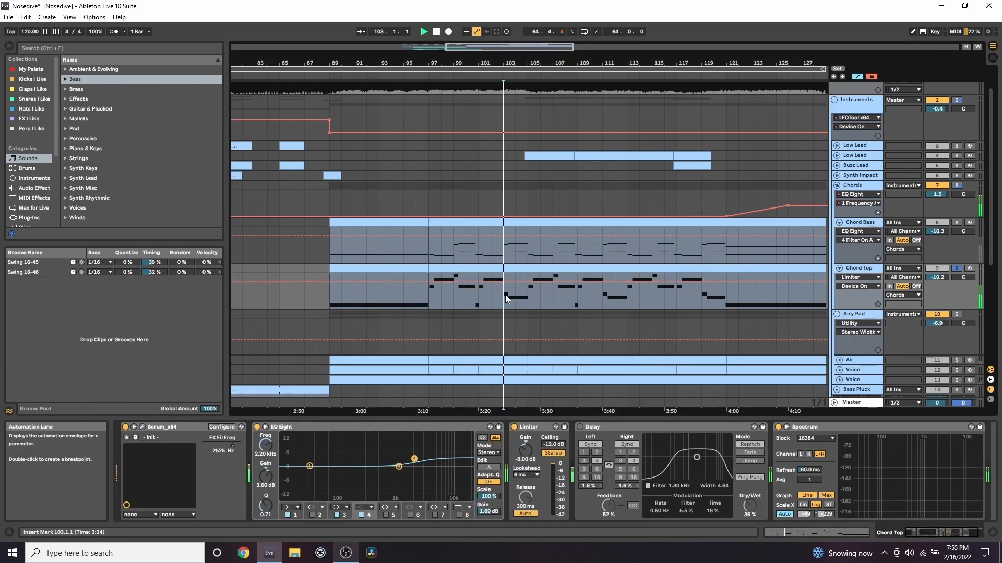
# - Play Chord Top from bar 109, comparing the sound with its Delay bypassed and enabled
pyautogui.click(576, 301)
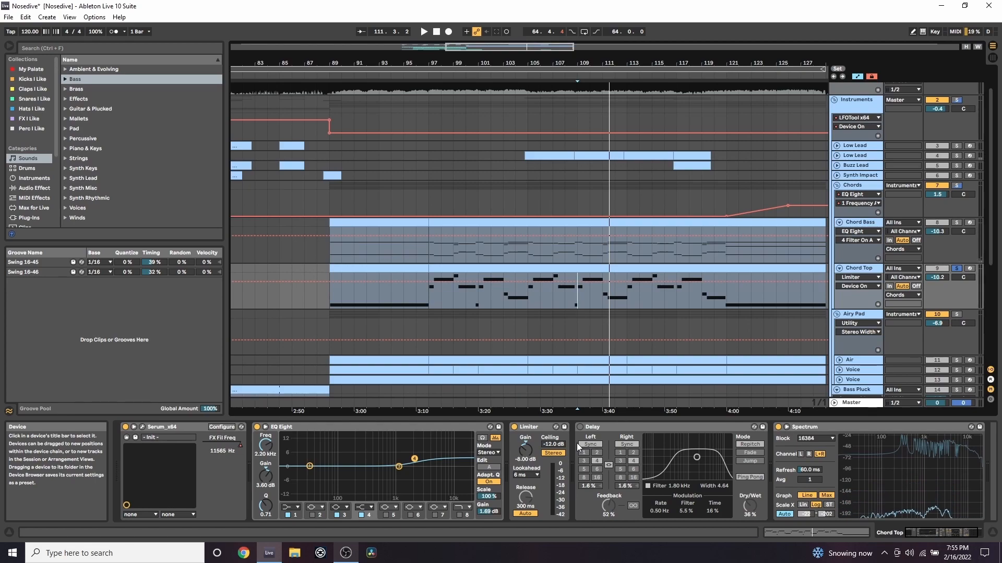
pyautogui.click(580, 427)
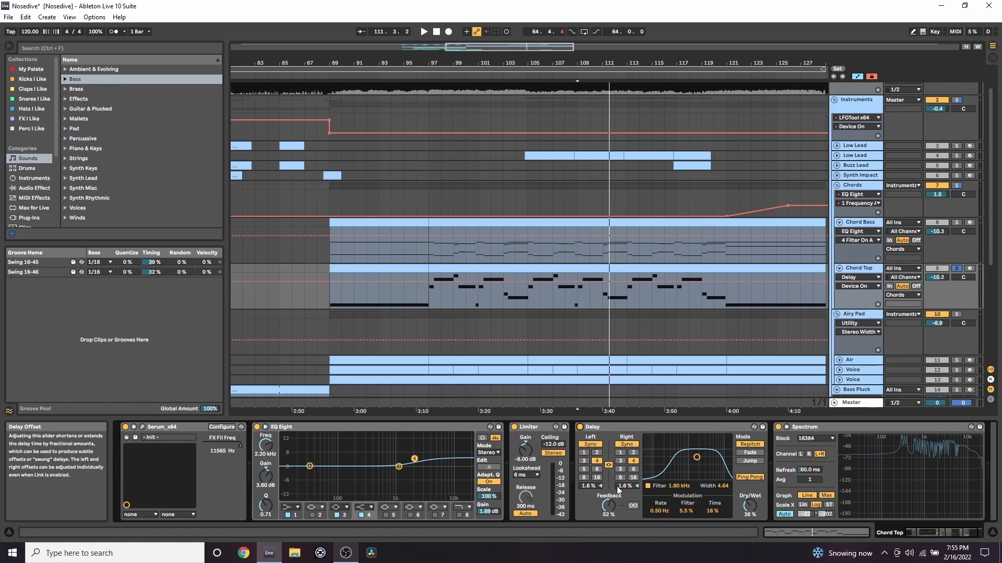
pyautogui.click(563, 308)
pyautogui.press('space')
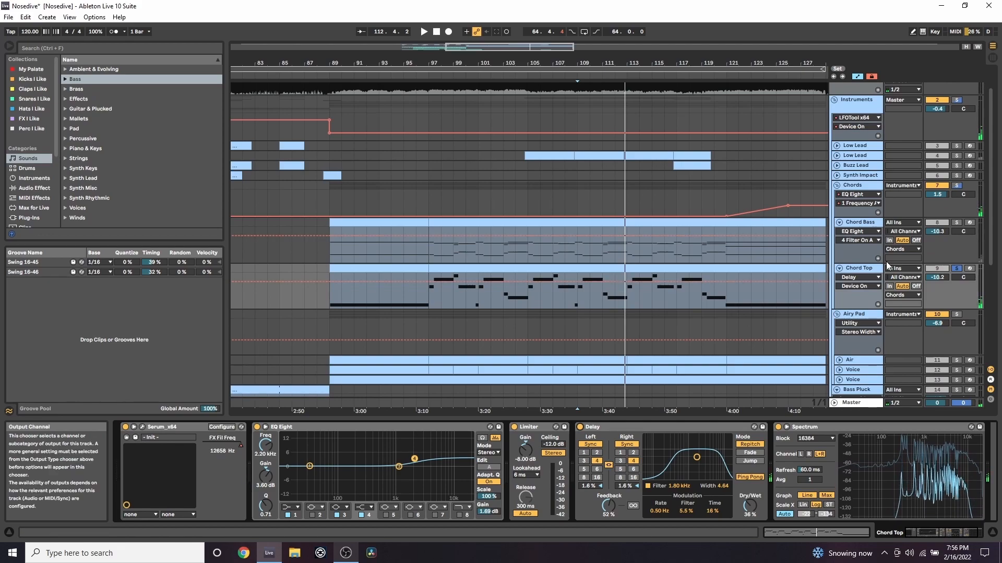
# - Solo Chord Bass, set the start position to bar 98 and open its Serum to review the oscillator and FX settings
pyautogui.click(957, 222)
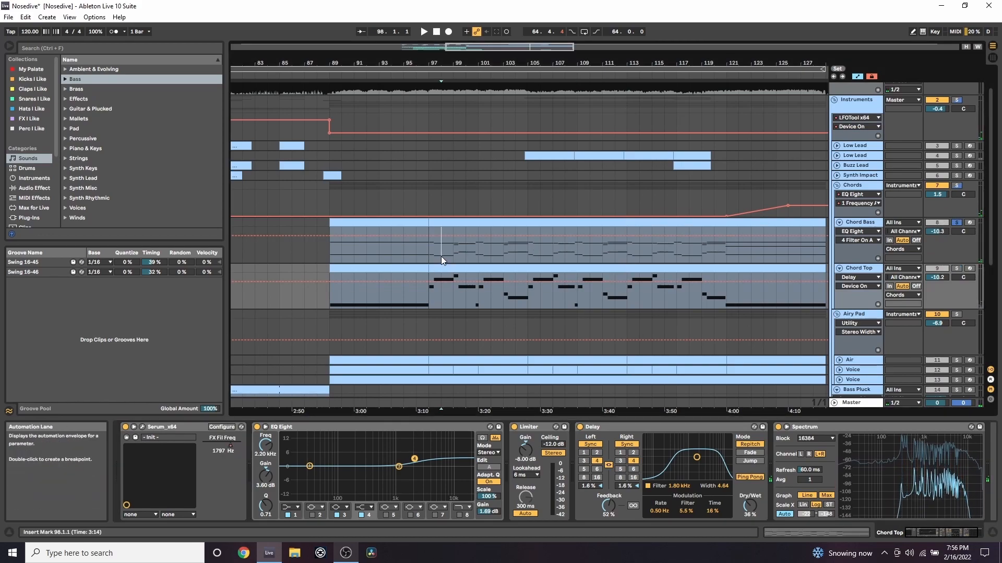
pyautogui.click(440, 256)
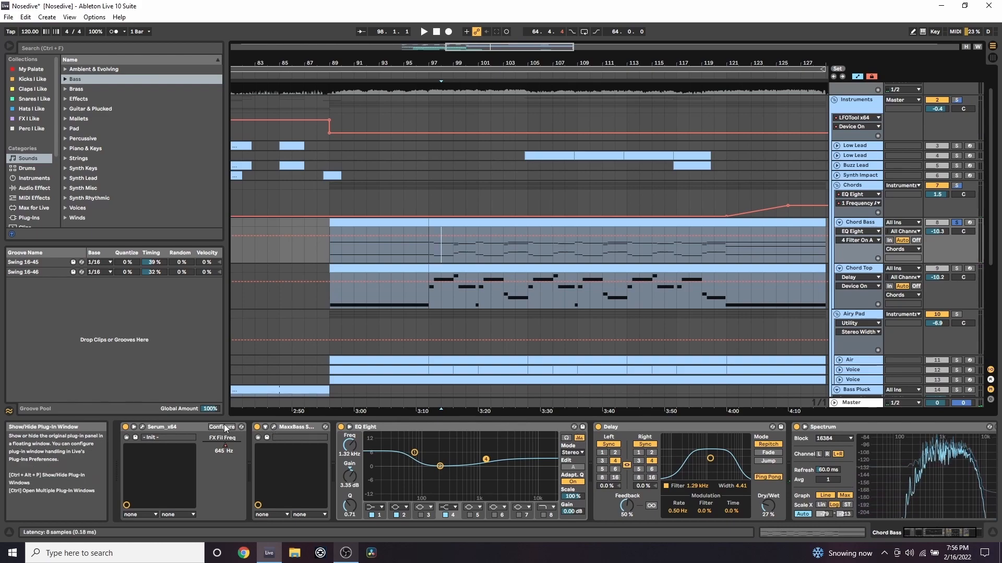
pyautogui.click(142, 427)
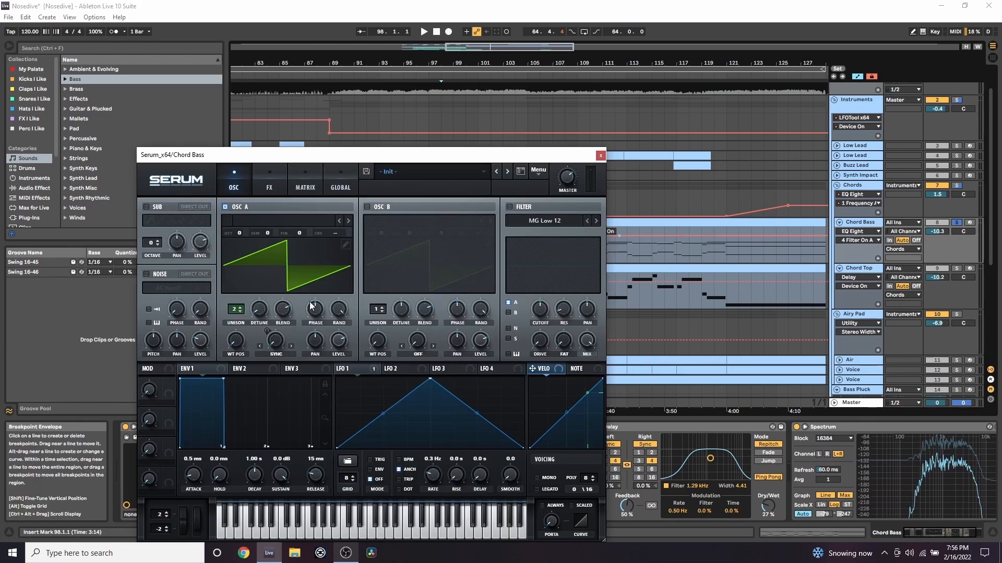
pyautogui.click(255, 312)
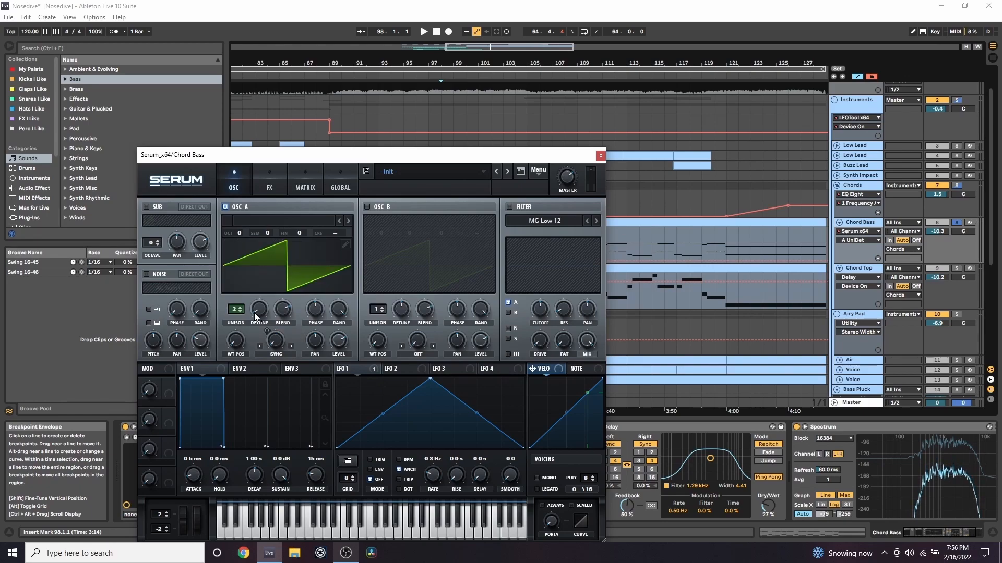
pyautogui.click(269, 180)
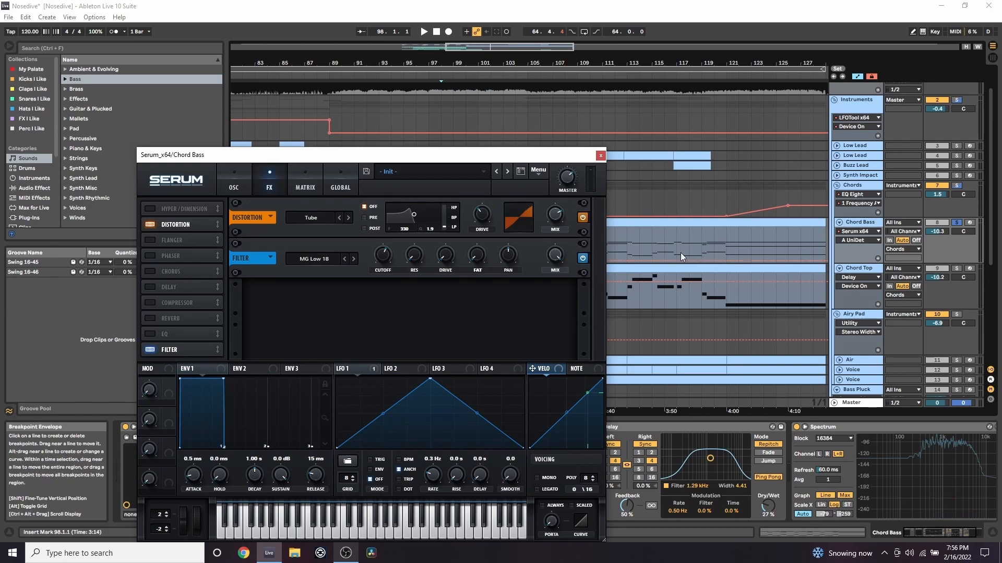
# - Show Serum's FX Fil Freq automation on Chord Bass, and turn off Automation Arm and re-enable the overridden automation
pyautogui.click(386, 257)
pyautogui.moveTo(586, 155); pyautogui.dragTo(362, 108)
pyautogui.click(477, 32)
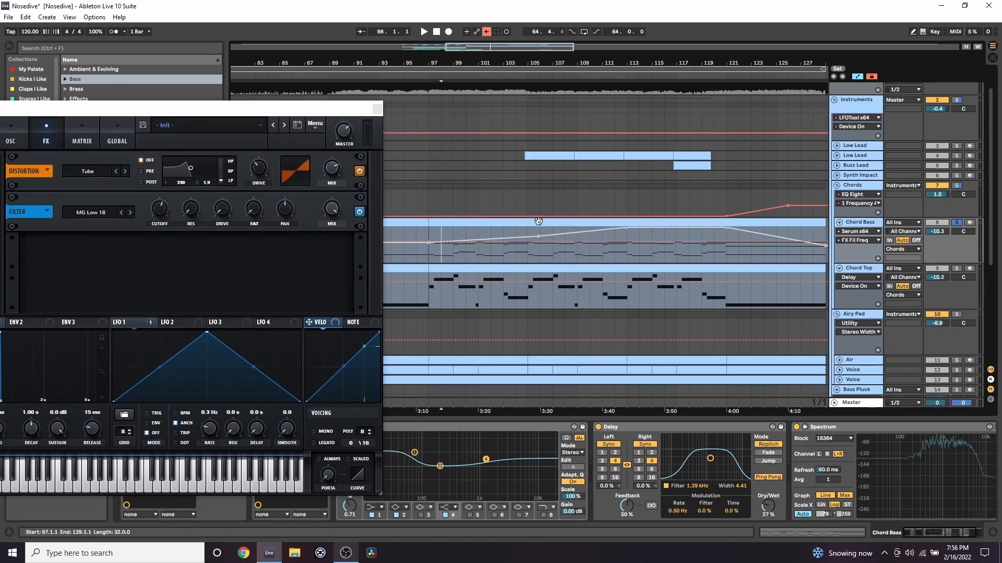
pyautogui.click(488, 32)
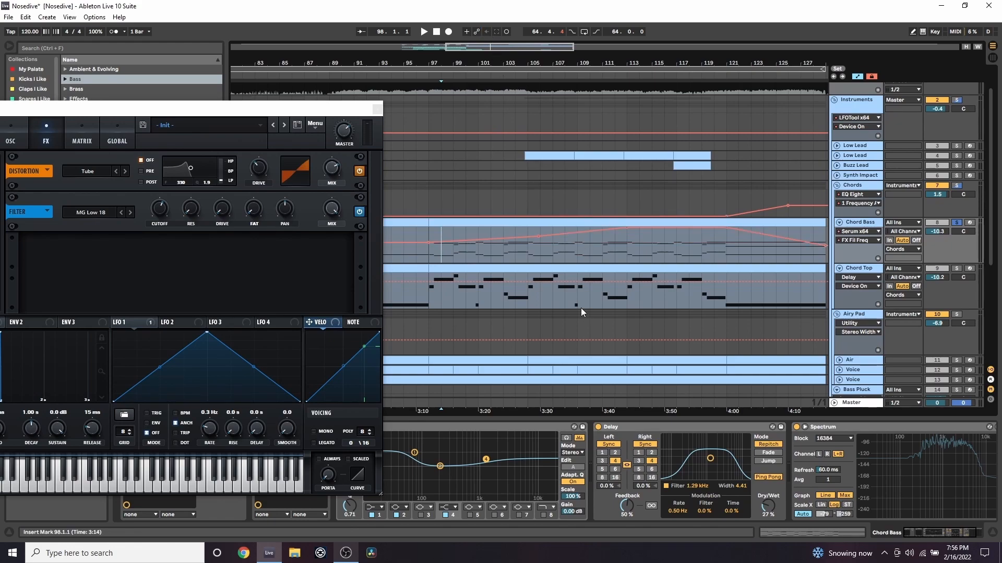
pyautogui.click(377, 109)
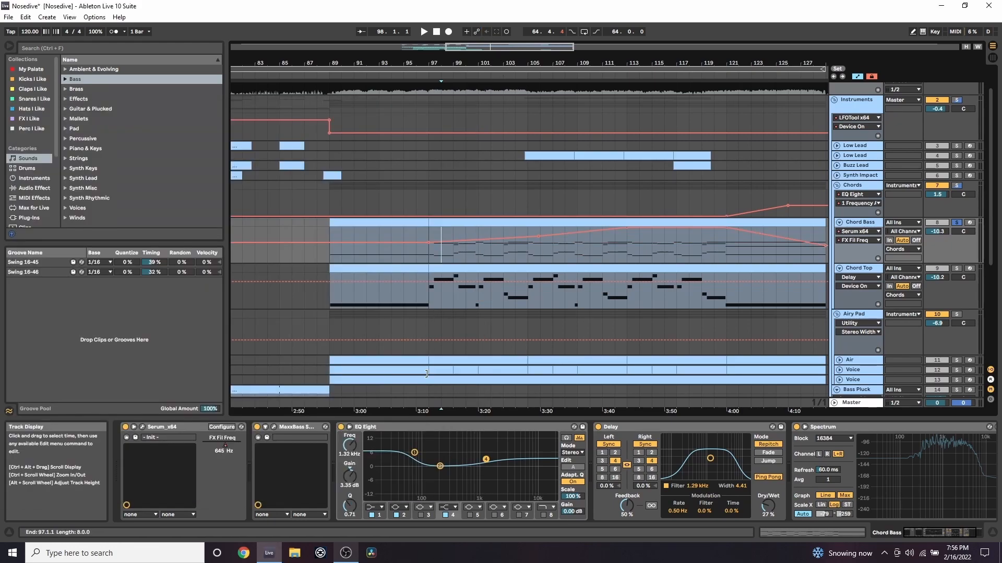
# - Open the MaxxBass window on Chord Bass to review its settings and bypass the device
pyautogui.click(274, 427)
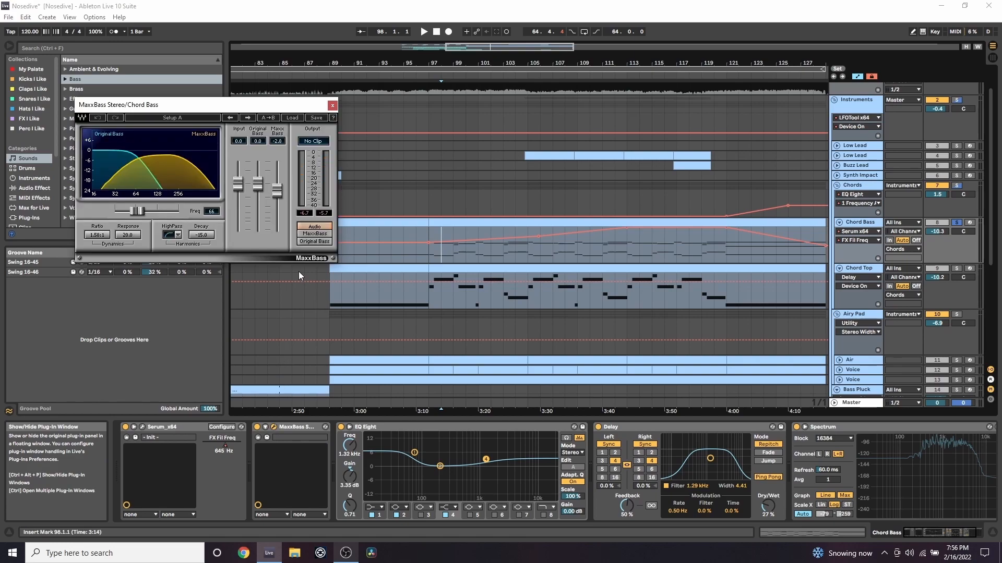
pyautogui.click(600, 428)
pyautogui.click(258, 427)
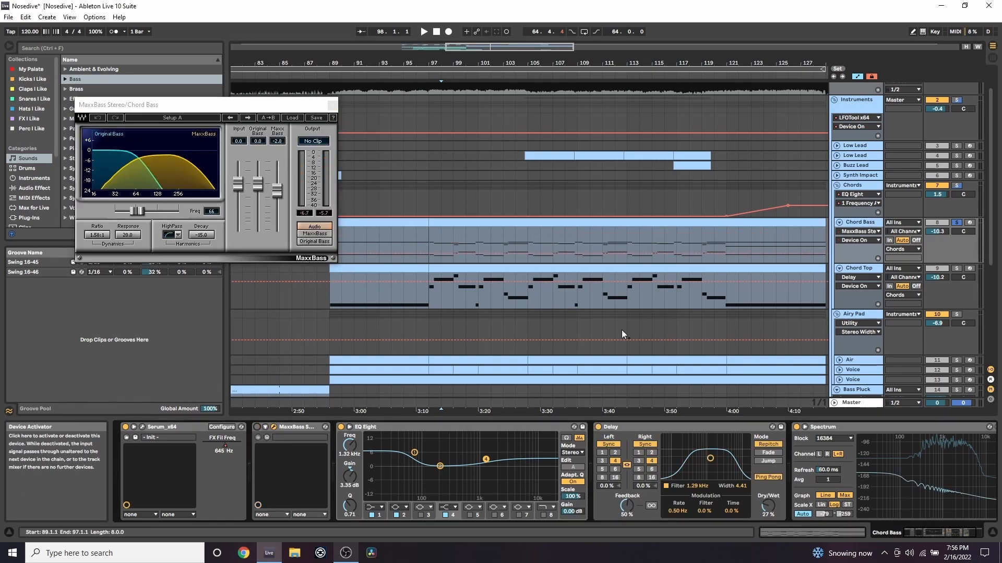
# - Play the soloed Chord Bass from bar 103 to hear it with MaxxBass bypassed, and close the MaxxBass window
pyautogui.click(506, 245)
pyautogui.press('space')
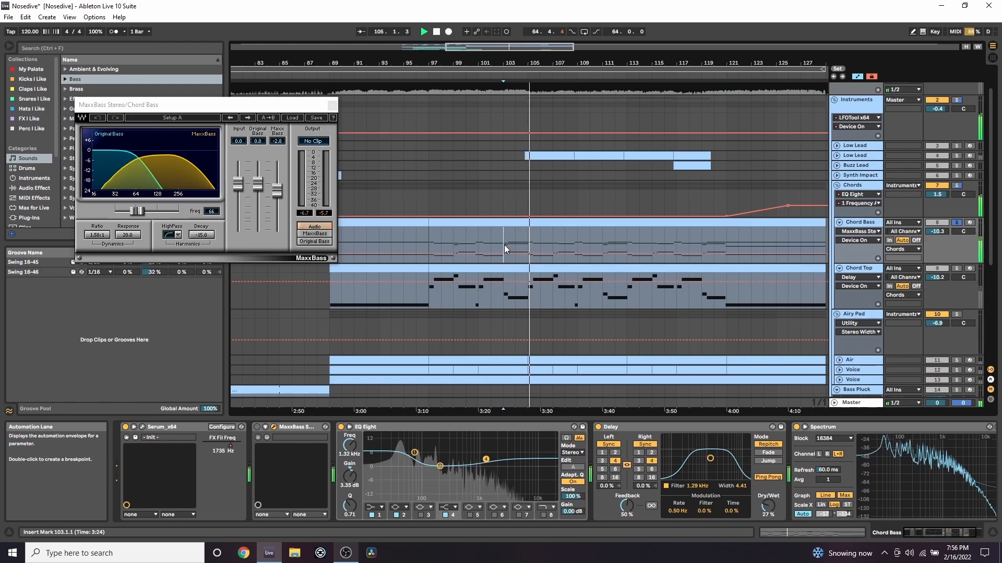
pyautogui.press('space')
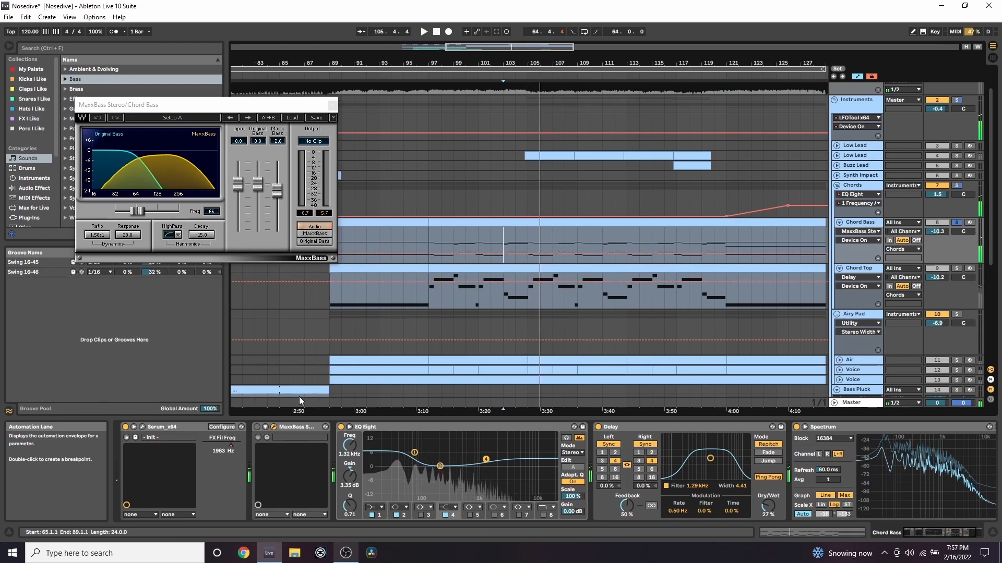
pyautogui.click(503, 252)
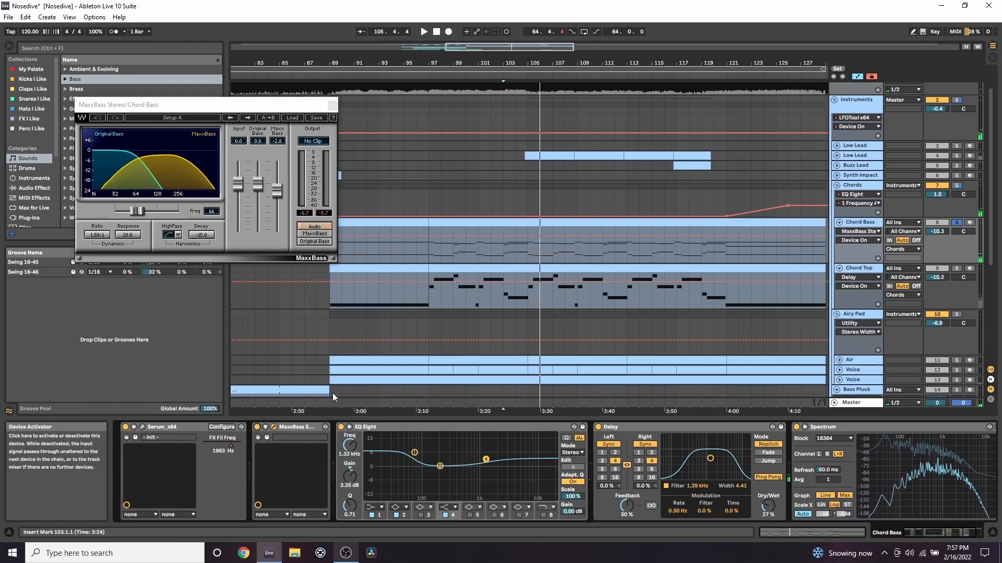
pyautogui.press('space')
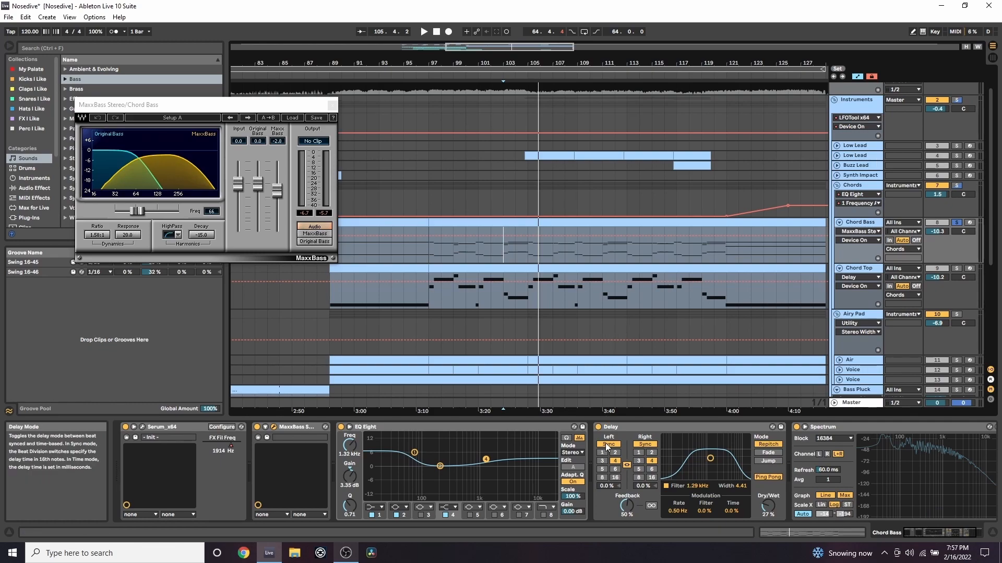
pyautogui.click(332, 106)
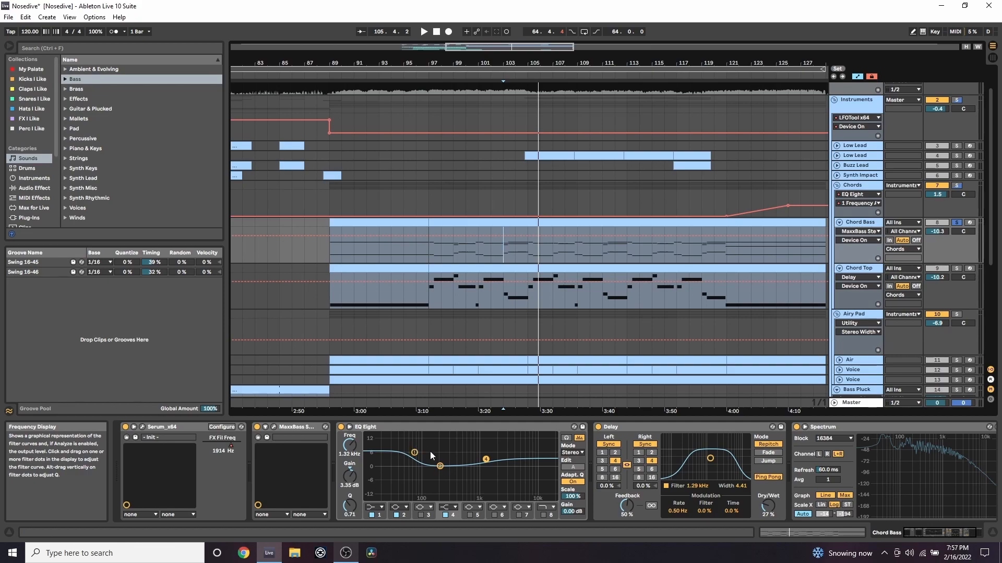
# - Select the Chords group at bar 104 and open its FabFilter Pro-Q 3 to review the EQ curve
pyautogui.click(515, 199)
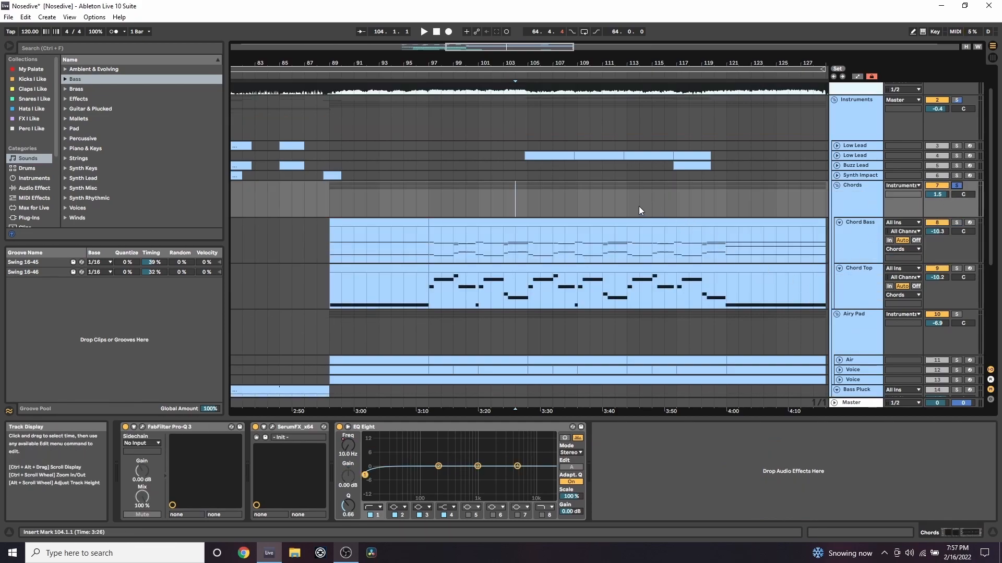
pyautogui.click(142, 432)
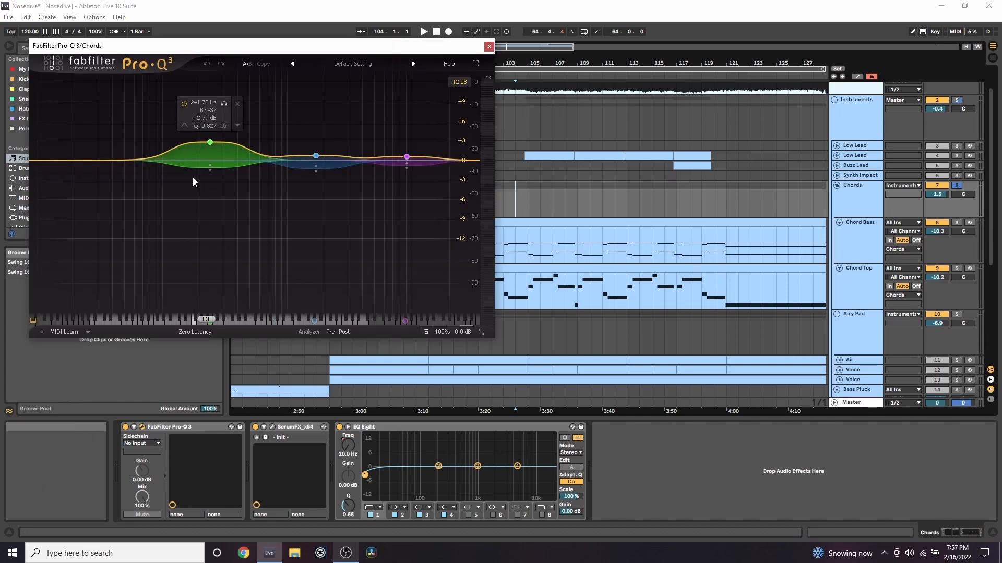
pyautogui.click(487, 47)
# - Open SerumFX on the Chords group and play from bar 111, comparing the sound with the Phaser off and on
pyautogui.click(271, 427)
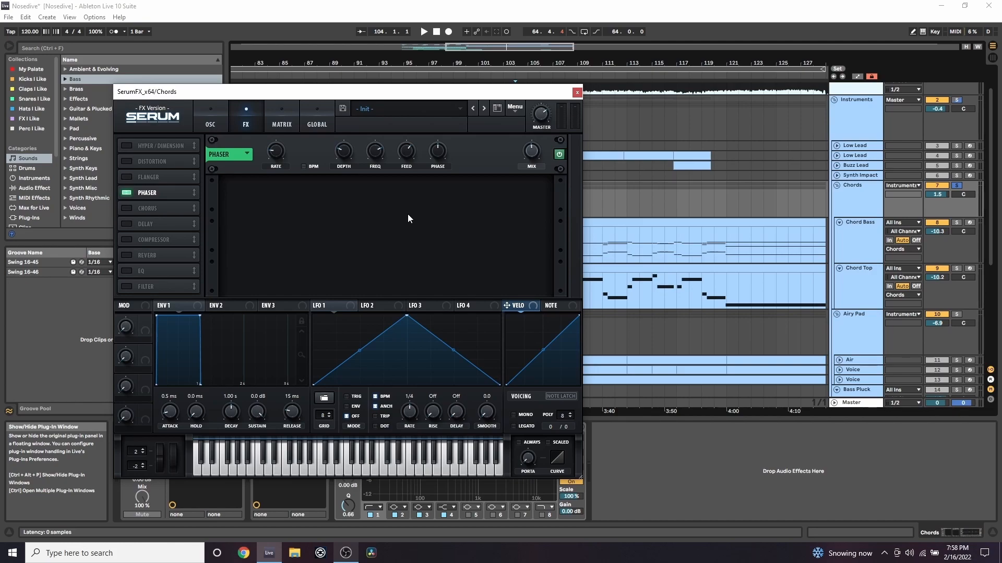
pyautogui.click(595, 211)
pyautogui.press('space')
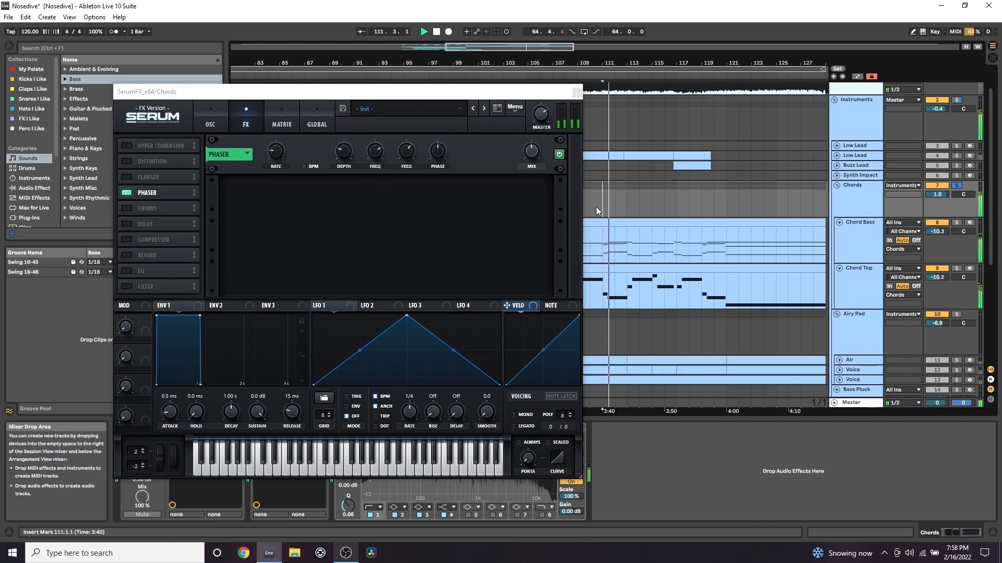
pyautogui.click(560, 156)
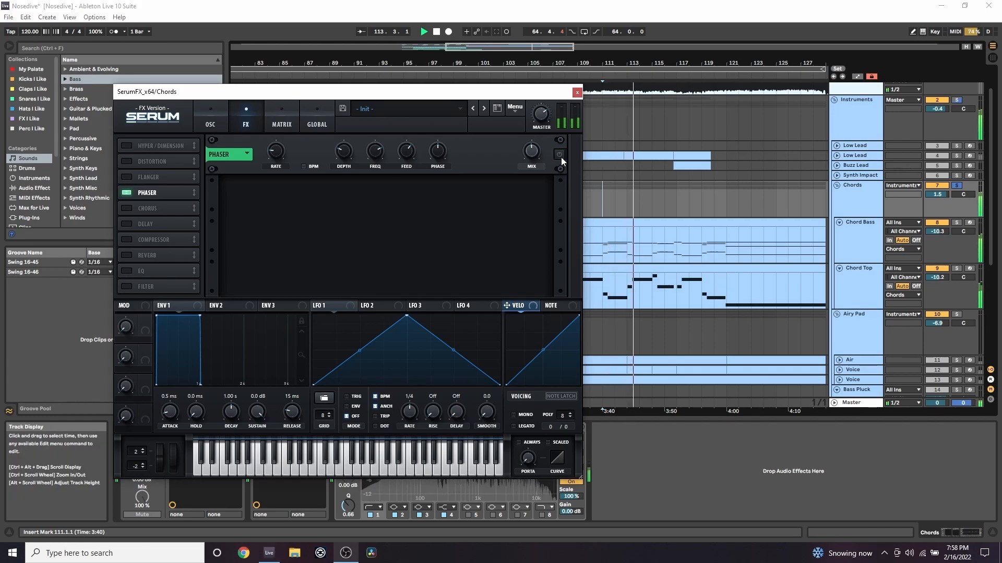
pyautogui.click(559, 155)
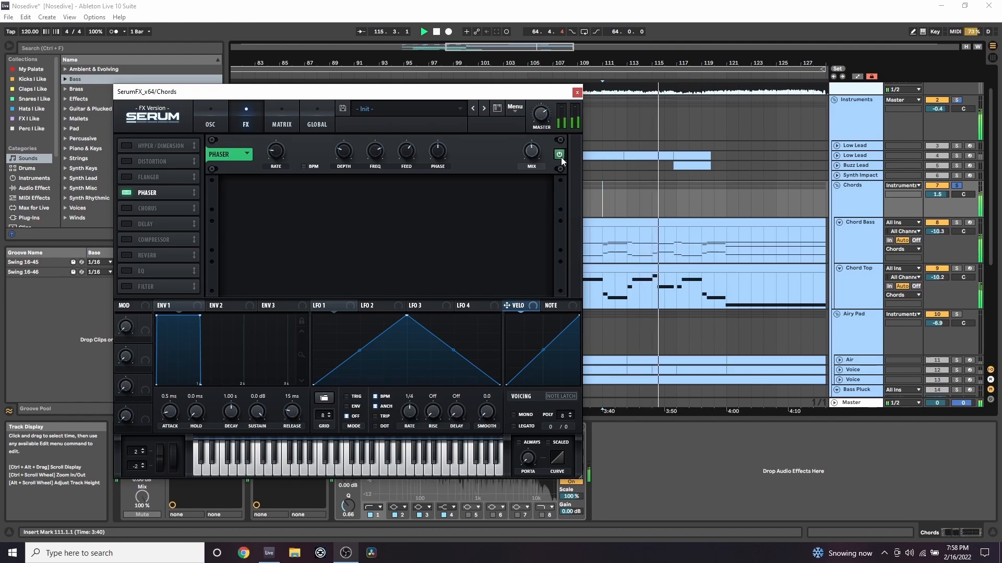
pyautogui.click(576, 92)
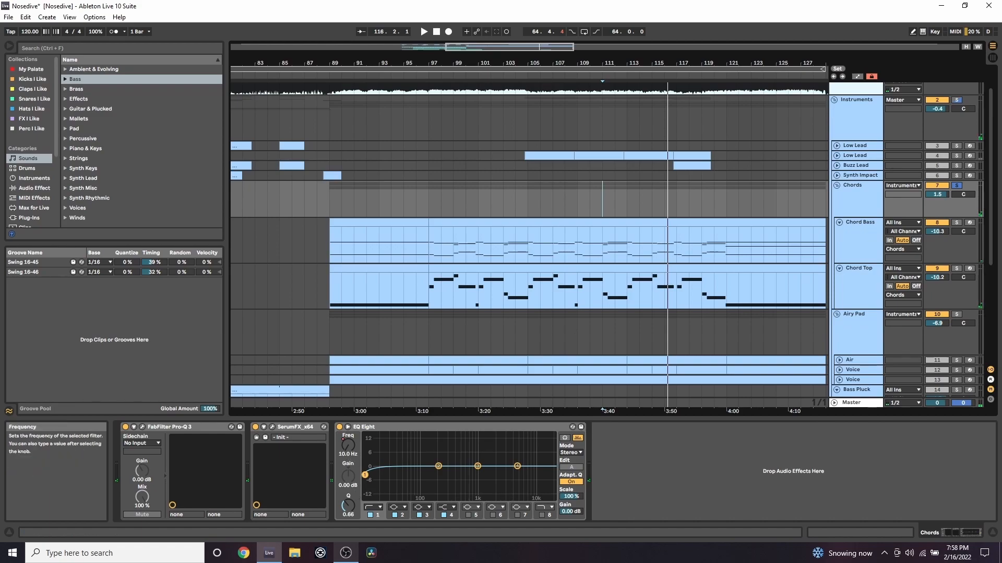
# - Show the automation lanes to review the Chords group's EQ Eight 1 Frequency envelope through bar 129, and hide them again
pyautogui.press('a')
pyautogui.moveTo(628, 61); pyautogui.dragTo(504, 60)
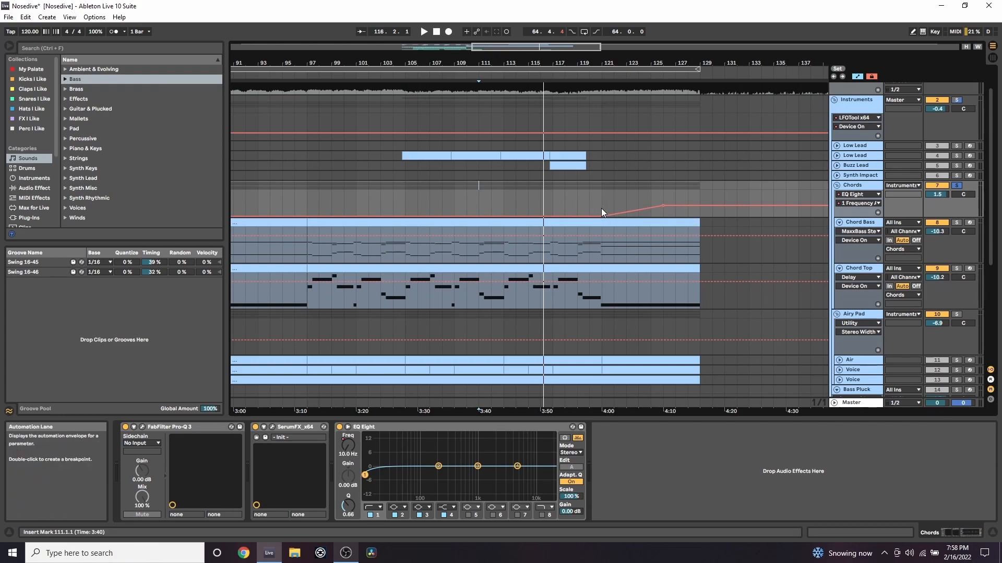
pyautogui.scroll(2, 590, 193)
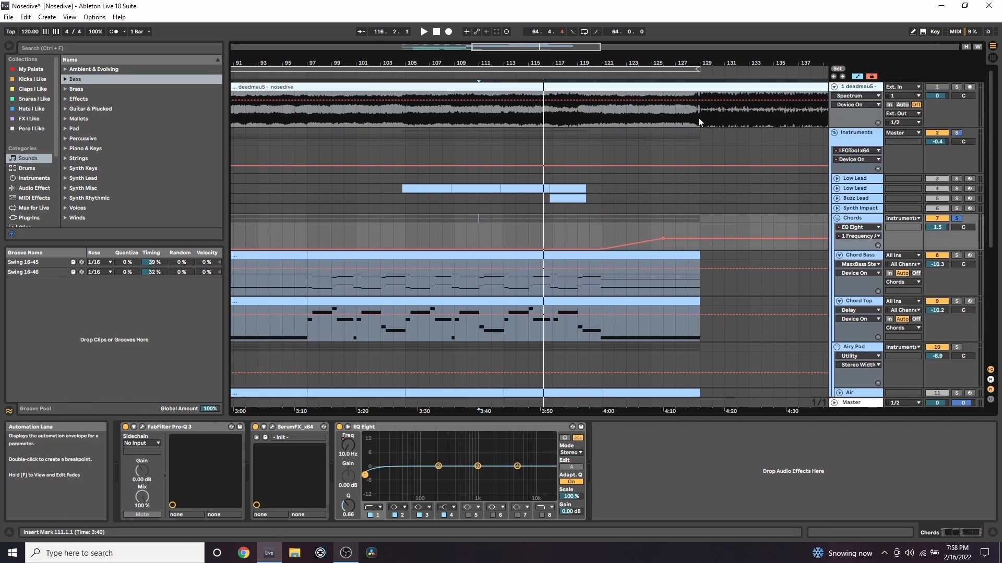
pyautogui.moveTo(700, 63); pyautogui.dragTo(705, 39)
pyautogui.press('a')
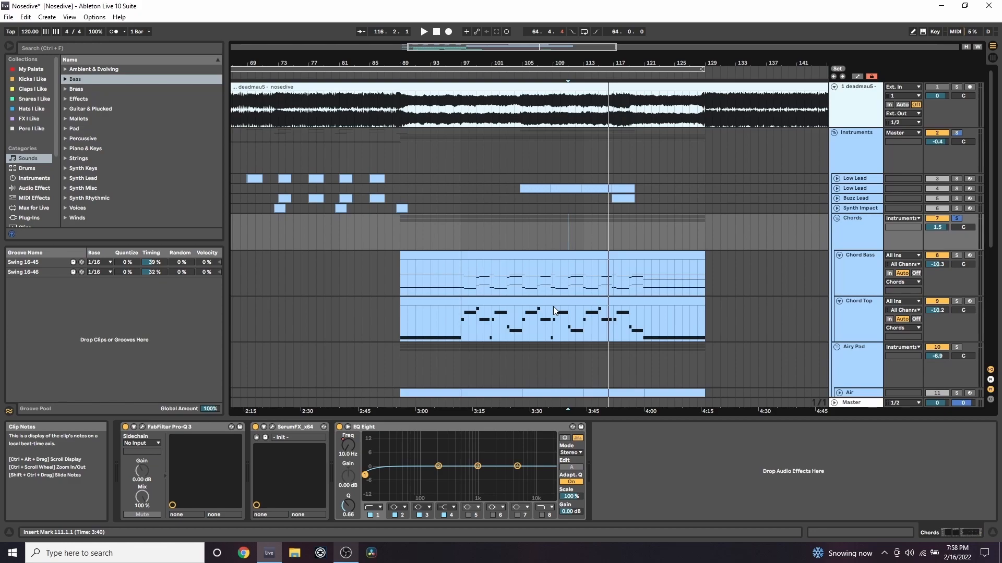
# - Solo the Airy Pad group, unfold its lower Voice track and set the start position to bar 97
pyautogui.scroll(-2, 553, 307)
pyautogui.click(956, 264)
pyautogui.click(839, 329)
pyautogui.click(520, 320)
pyautogui.click(461, 349)
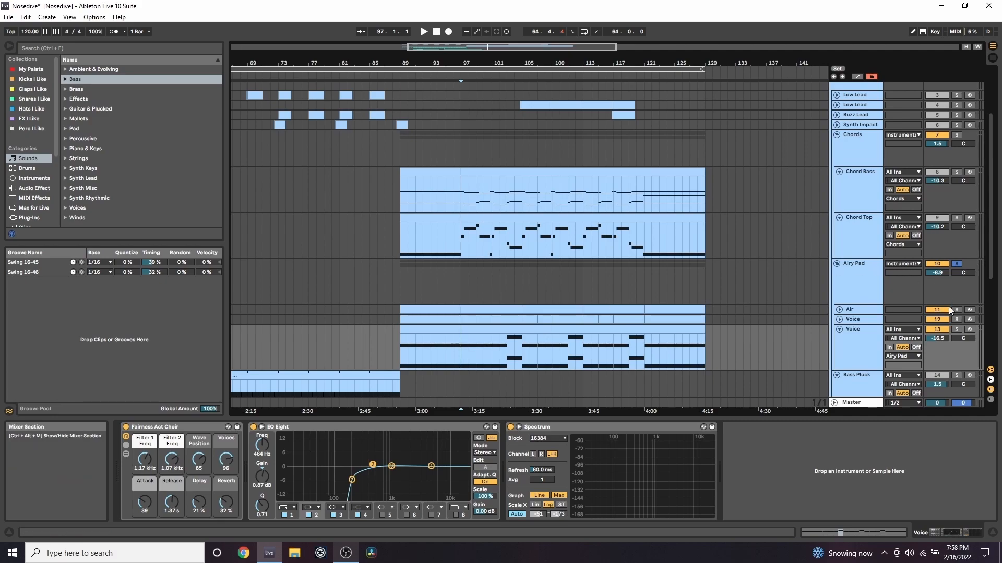
# - Play the soloed lower Voice track from bar 97 and from bar 105, and stop playback
pyautogui.press('space')
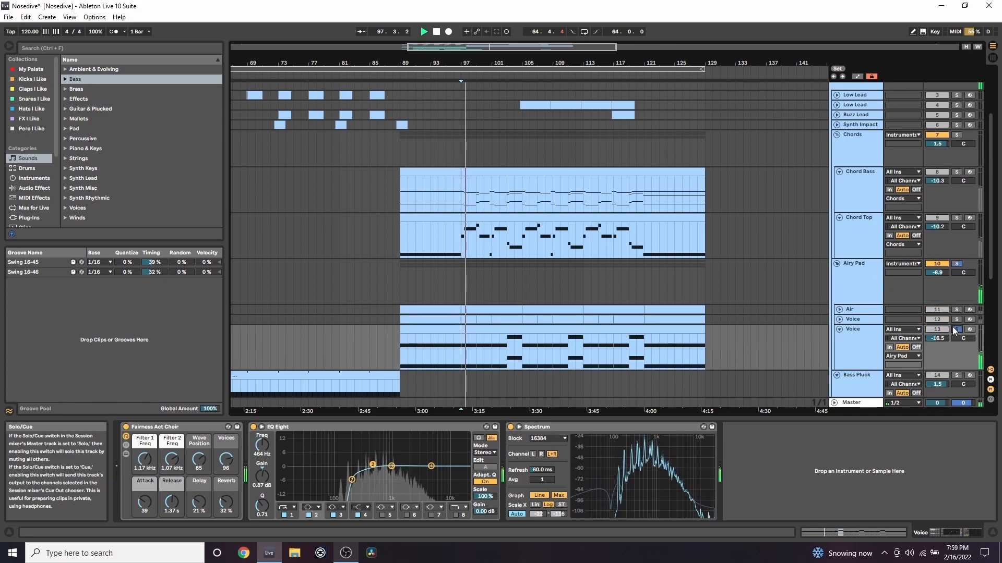
pyautogui.click(507, 343)
pyautogui.click(520, 349)
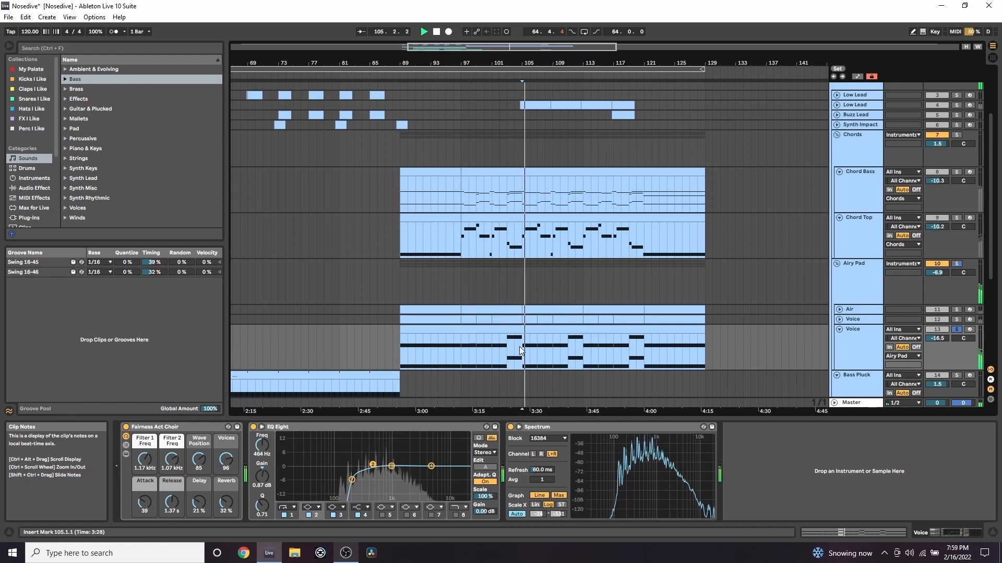
pyautogui.press('space')
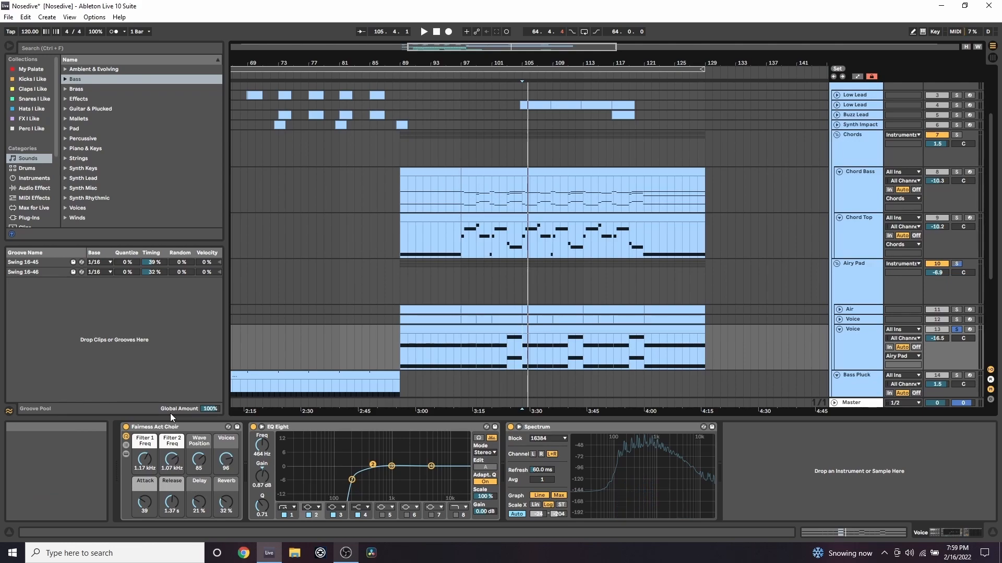
# - Unfold and solo the upper Voice track, play it from bar 105 and select its clip there to show its devices
pyautogui.click(838, 320)
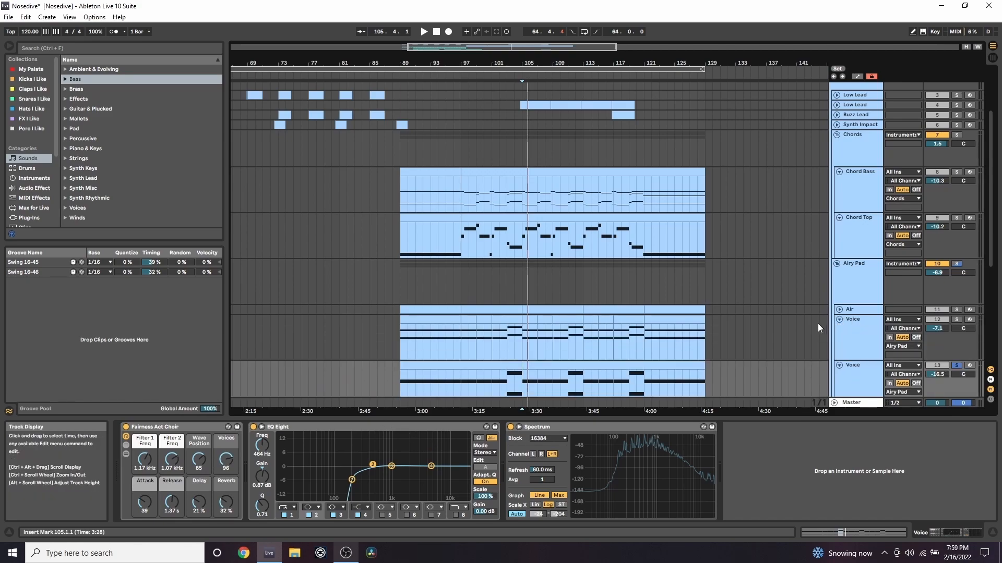
pyautogui.click(956, 319)
pyautogui.click(532, 332)
pyautogui.press('space')
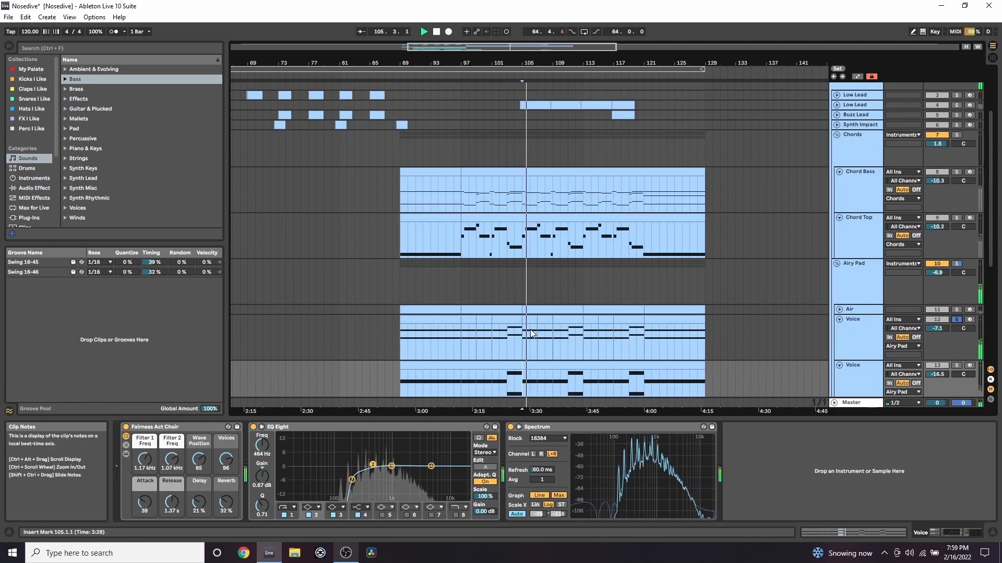
pyautogui.click(528, 319)
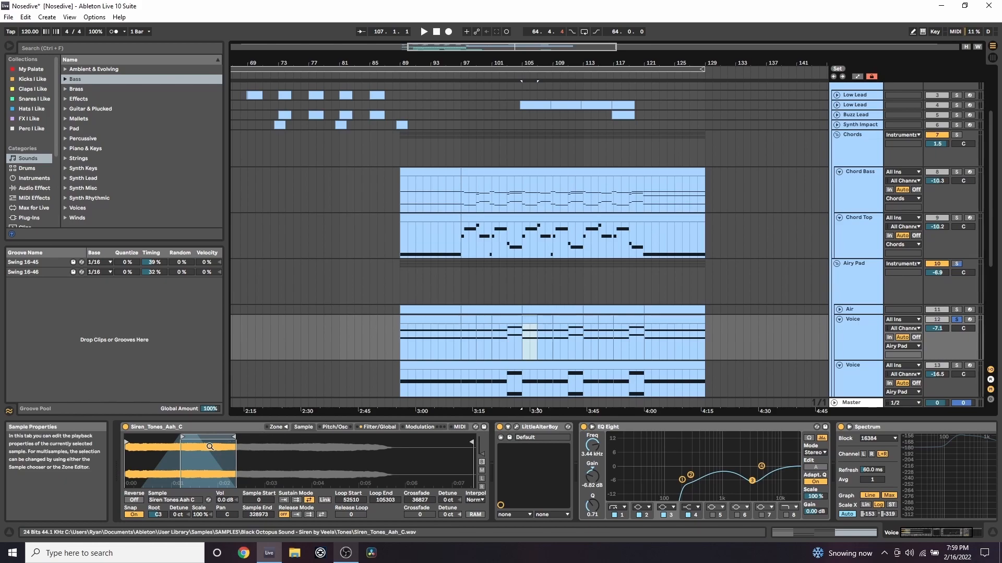
# - Open LittleAlterBoy on the upper Voice track, compare the sound with the device bypassed and enabled, and close its window
pyautogui.click(516, 427)
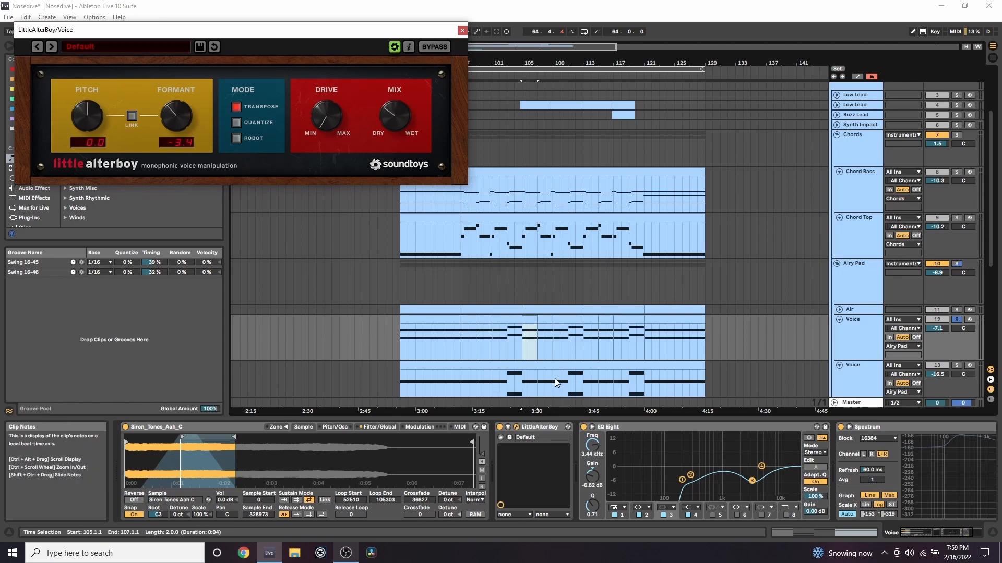
pyautogui.press('space')
pyautogui.click(500, 428)
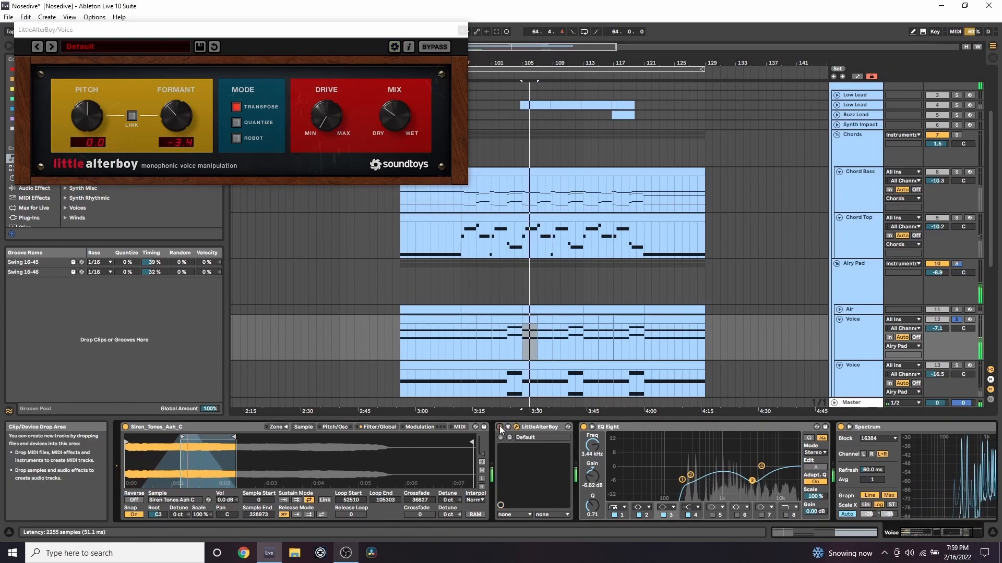
pyautogui.click(500, 427)
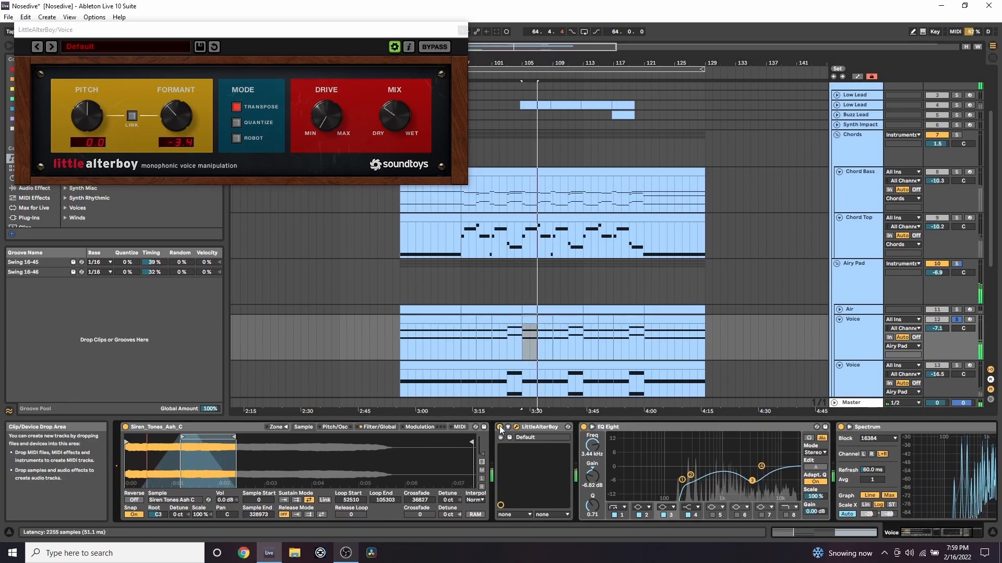
pyautogui.press('space')
pyautogui.click(463, 30)
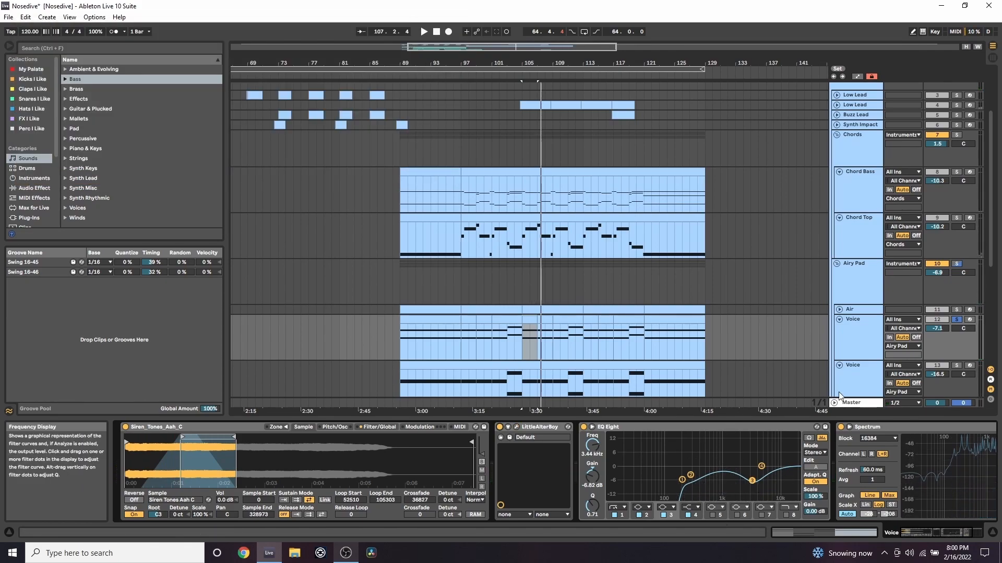
# - Solo the lower Voice track together with the upper one and play both from bars 105, 111 and 109
pyautogui.click(956, 365)
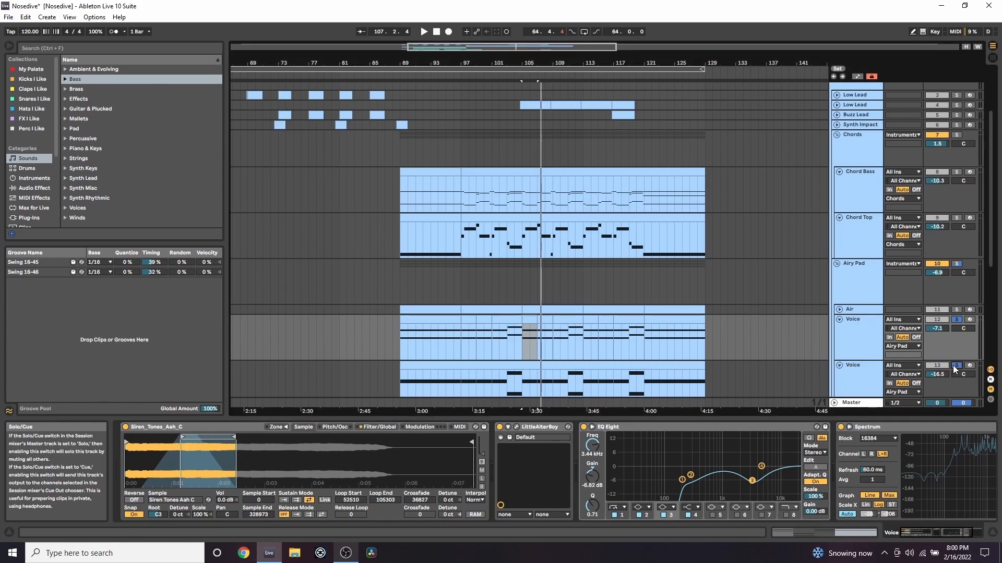
pyautogui.press('space')
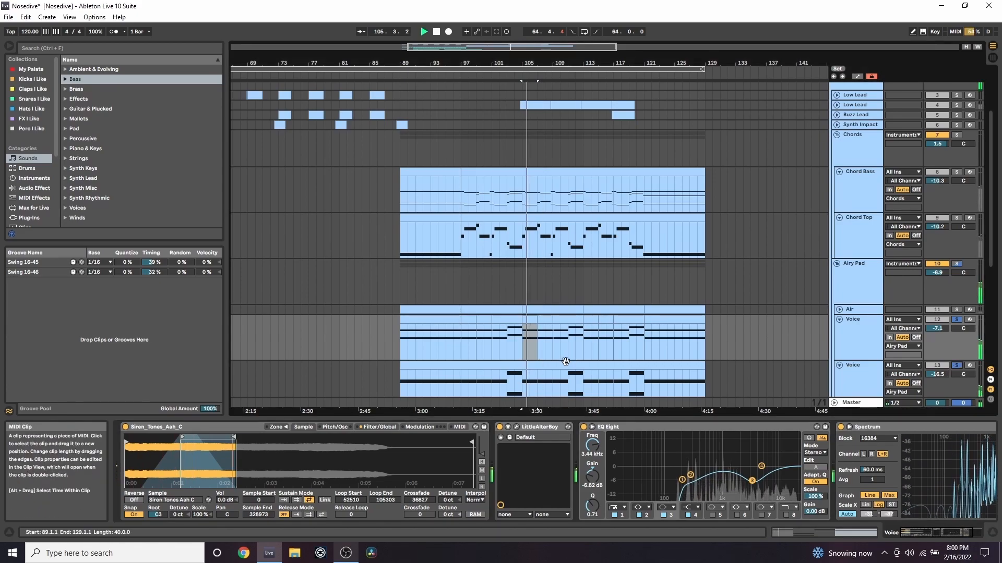
pyautogui.click(568, 349)
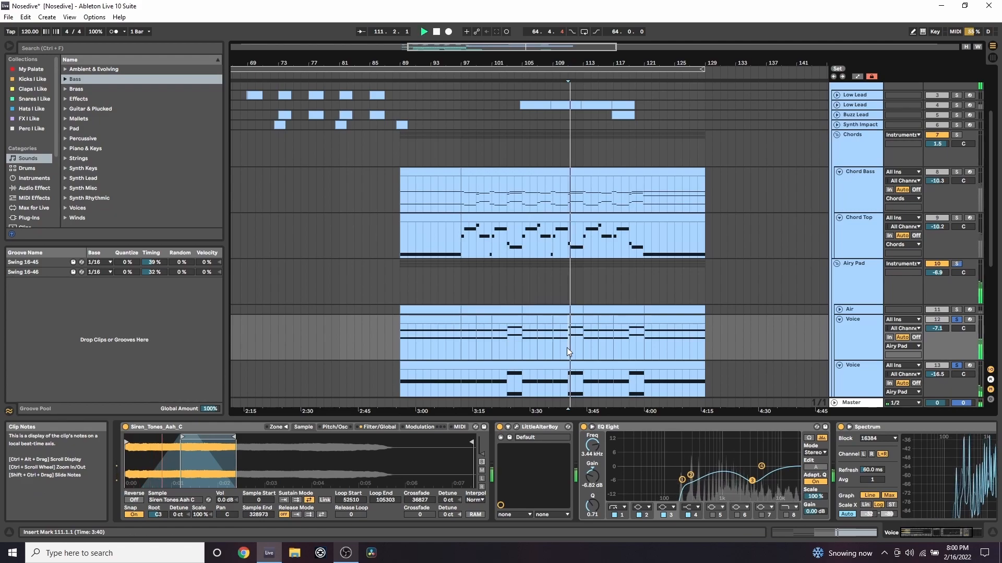
pyautogui.click(553, 345)
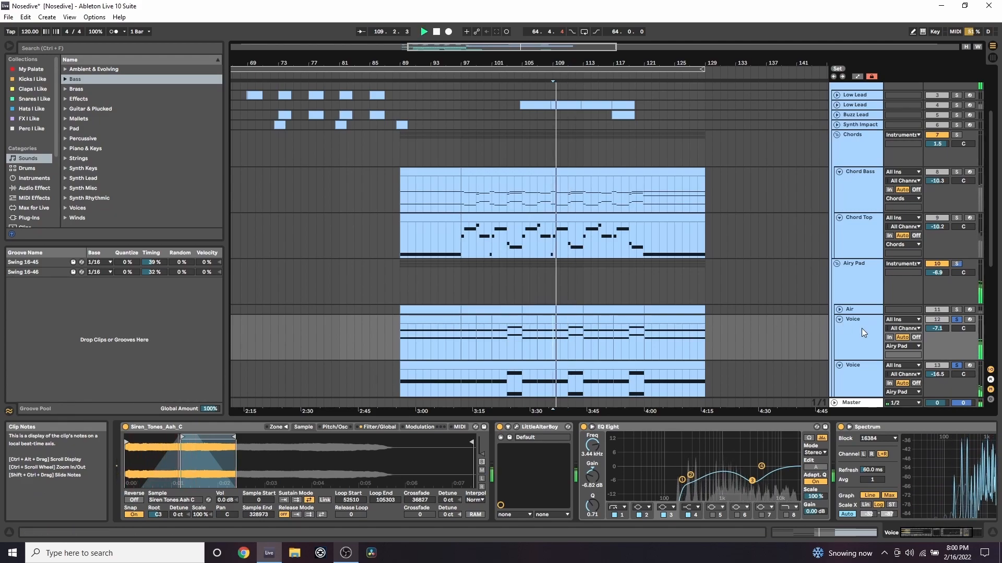
# - Unfold and solo the Air track, select its clip at bar 105 and open Serum to review the VOX Sparkle noise source
pyautogui.click(840, 312)
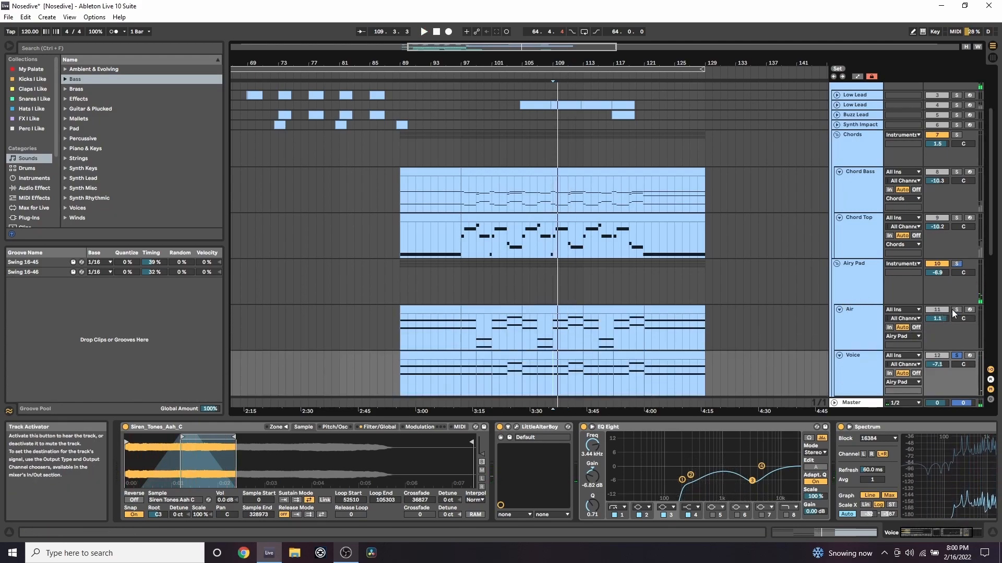
pyautogui.click(533, 310)
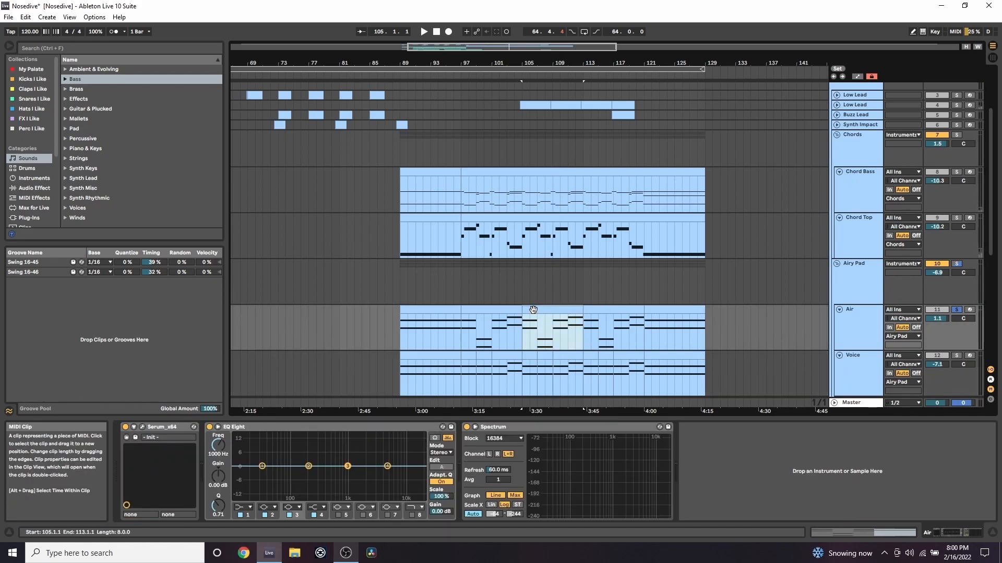
pyautogui.click(142, 427)
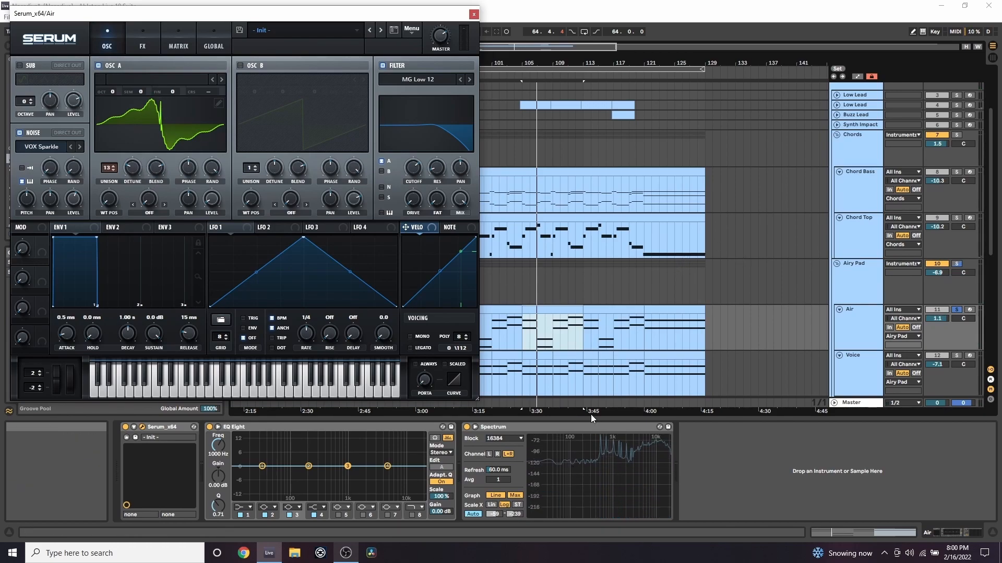
pyautogui.click(39, 148)
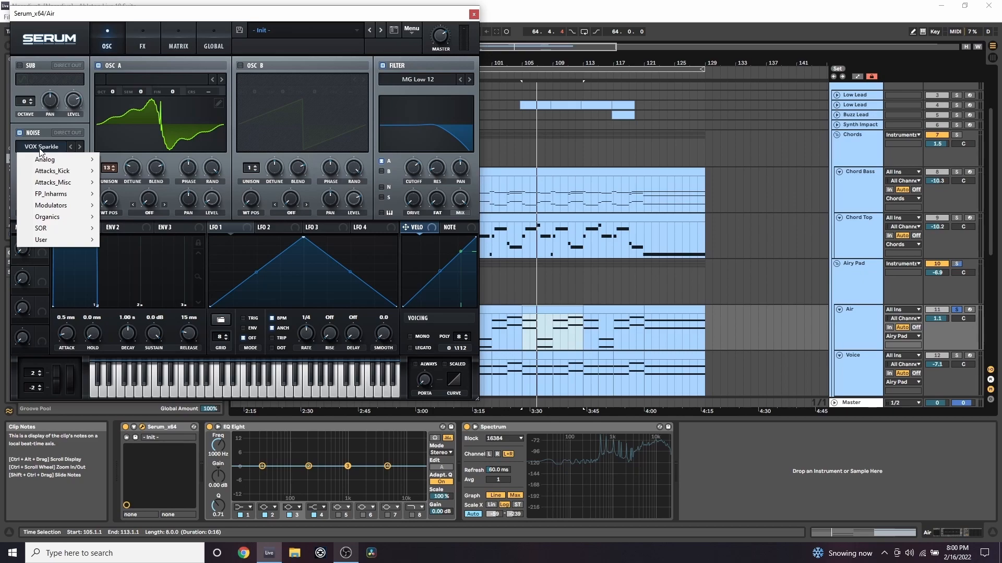
pyautogui.click(47, 144)
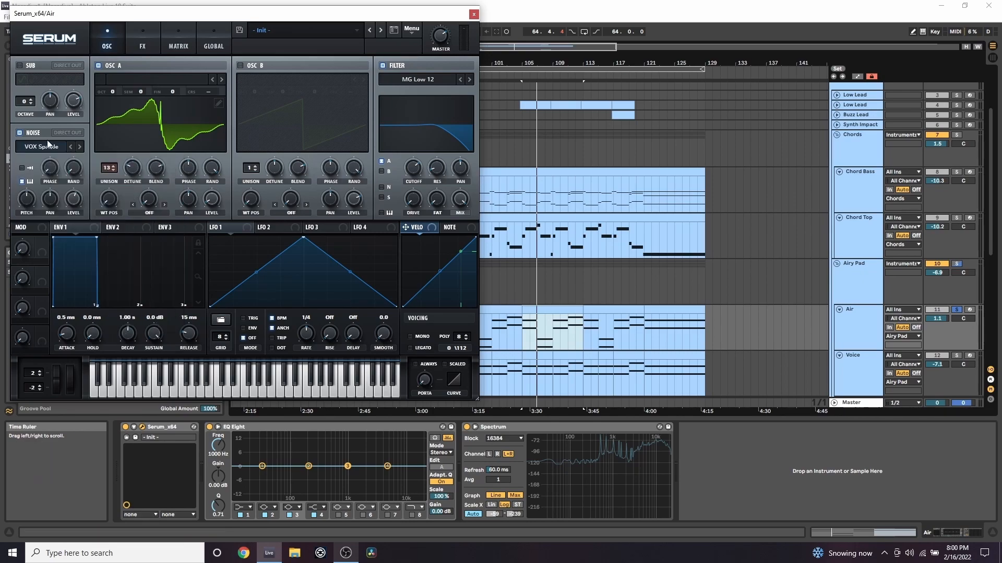
# - Close Serum, solo the whole Airy Pad group with its Air and Voice layers, and play it from bar 105
pyautogui.click(474, 14)
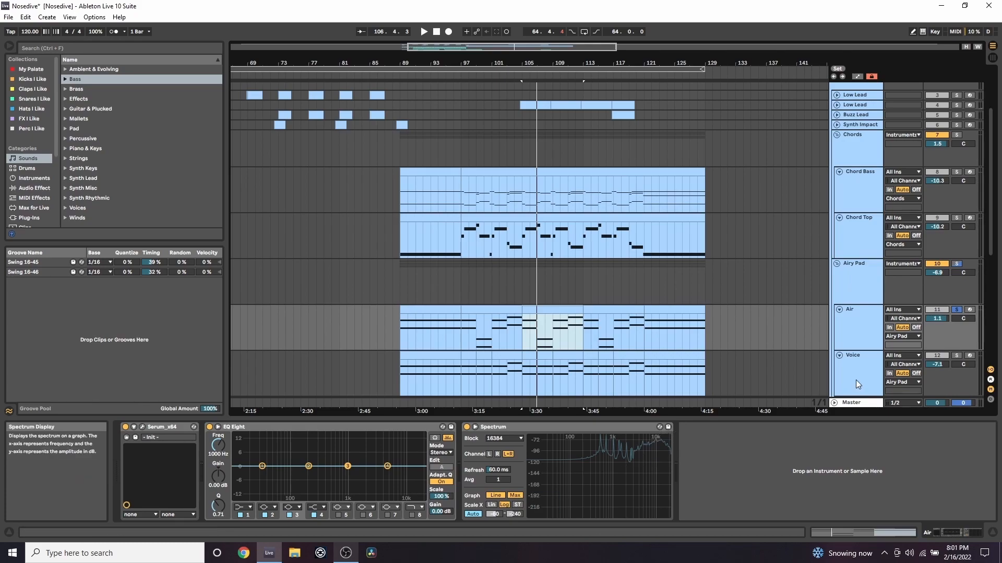
pyautogui.click(957, 264)
pyautogui.press('space')
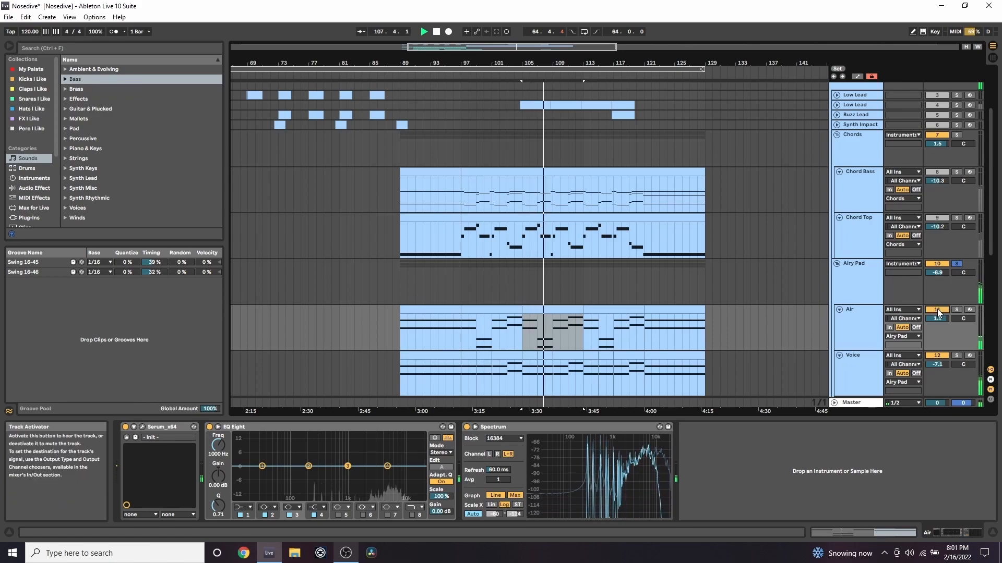
pyautogui.press('space')
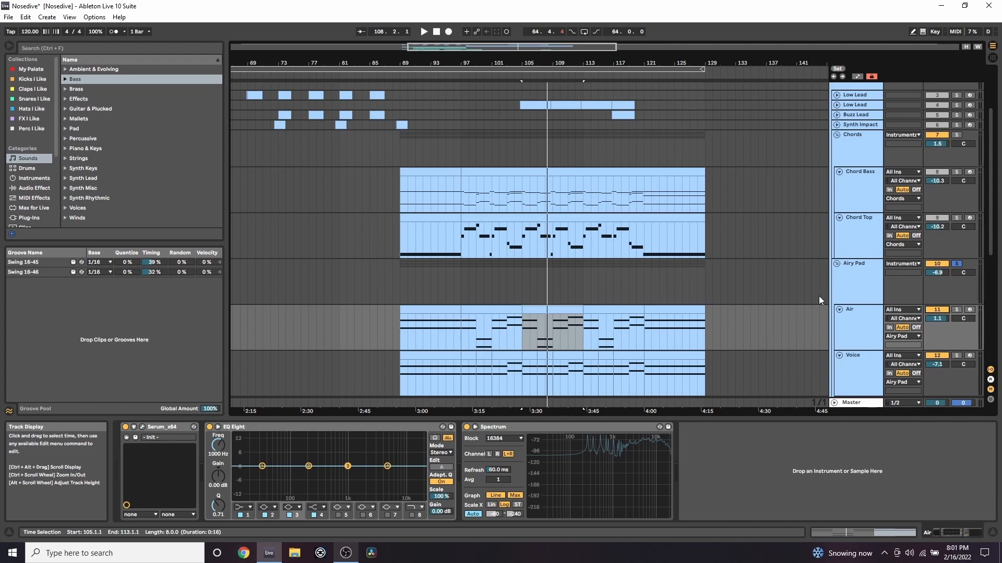
# - Fold the Airy Pad group, solo the Chords group together with it, and play both from bar 103
pyautogui.click(838, 263)
pyautogui.scroll(3, 883, 259)
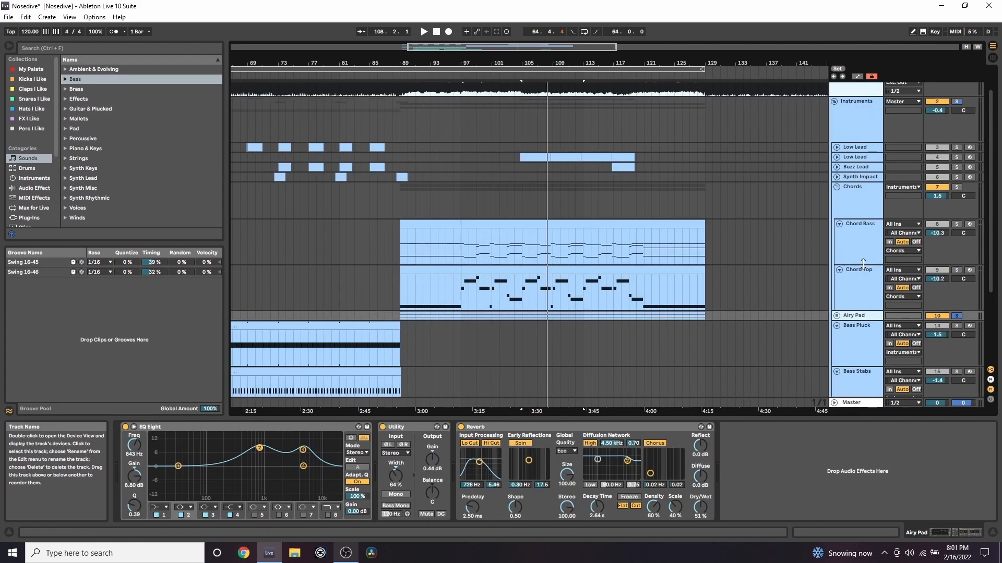
pyautogui.click(957, 188)
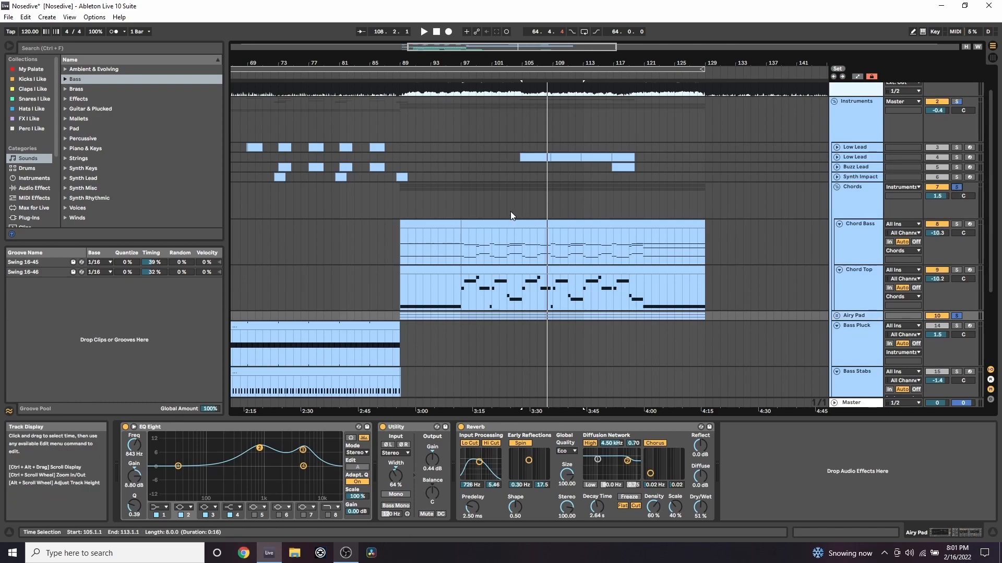
pyautogui.click(506, 210)
pyautogui.press('space')
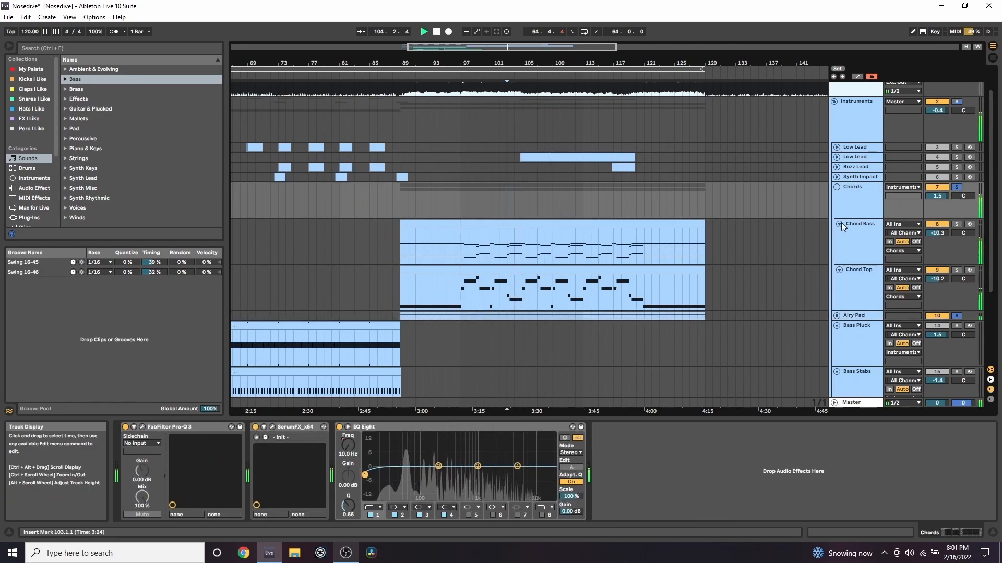
# - Fold the Chord Top and Chord Bass tracks, the Chords group, and the Bass Pluck and Bass Stabs tracks
pyautogui.click(839, 269)
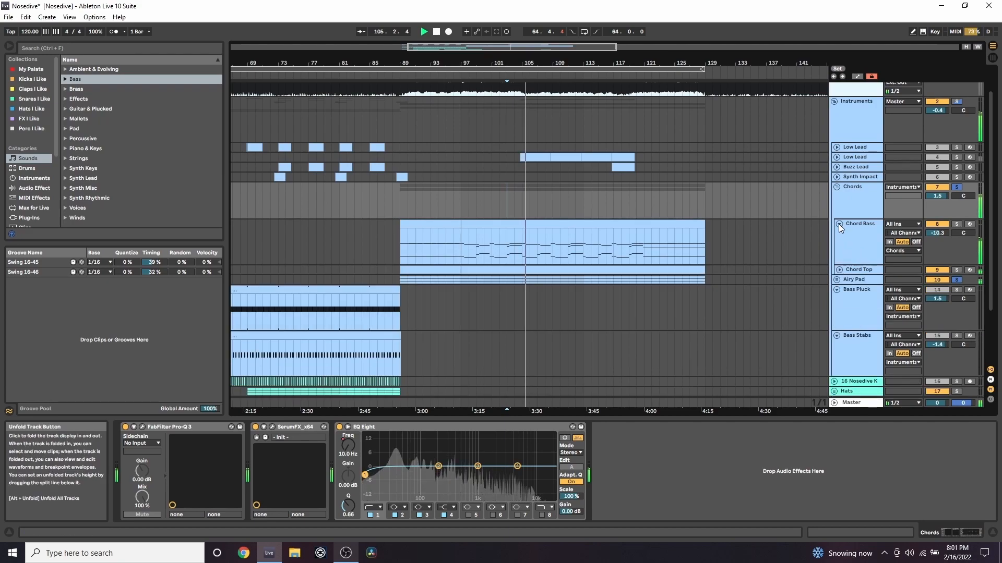
pyautogui.click(839, 224)
pyautogui.click(837, 187)
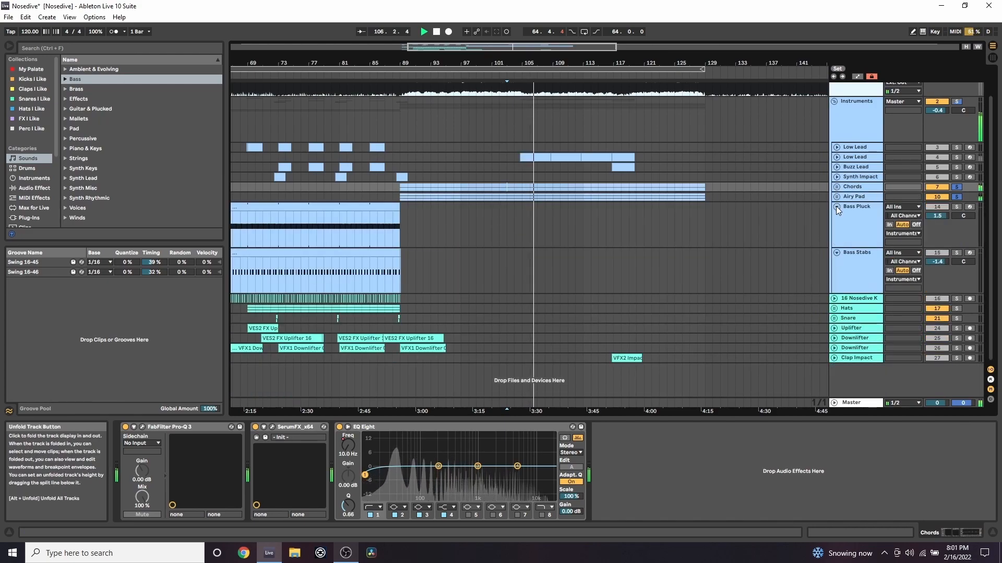
pyautogui.click(836, 207)
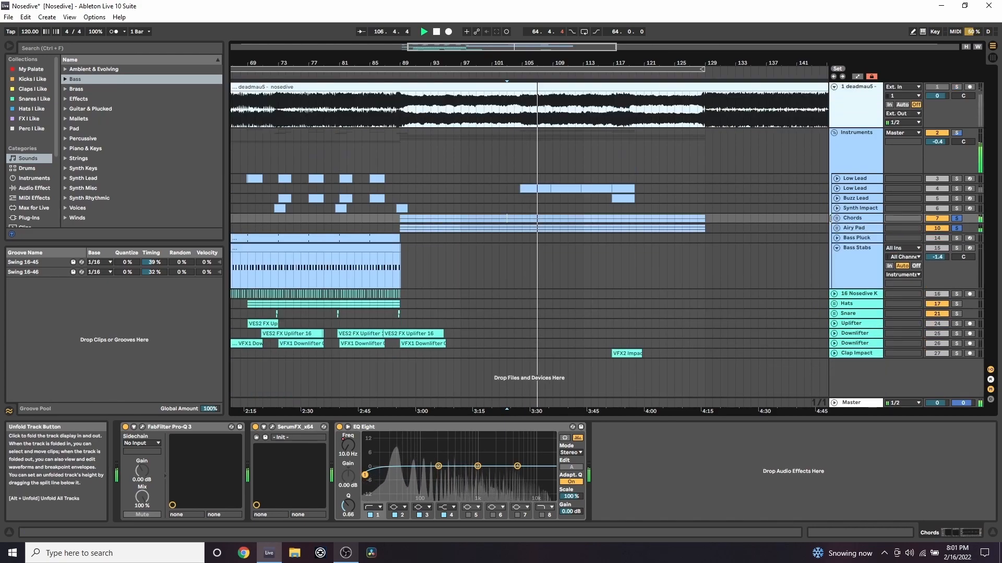
pyautogui.click(837, 248)
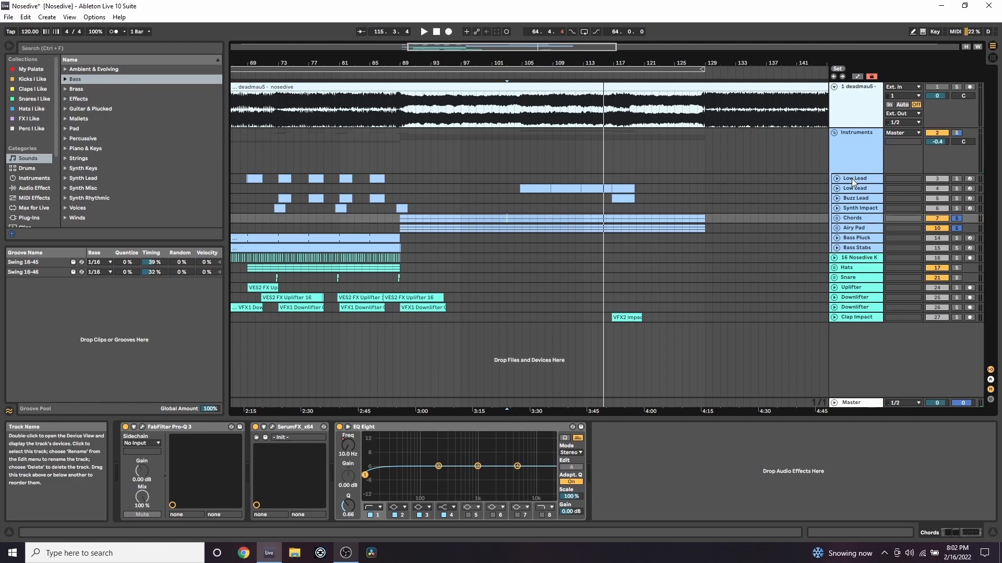
# - Unfold and solo the lower Low Lead track, select its first clip at bar 104.4, and play it
pyautogui.click(837, 188)
pyautogui.moveTo(540, 60); pyautogui.dragTo(420, 108)
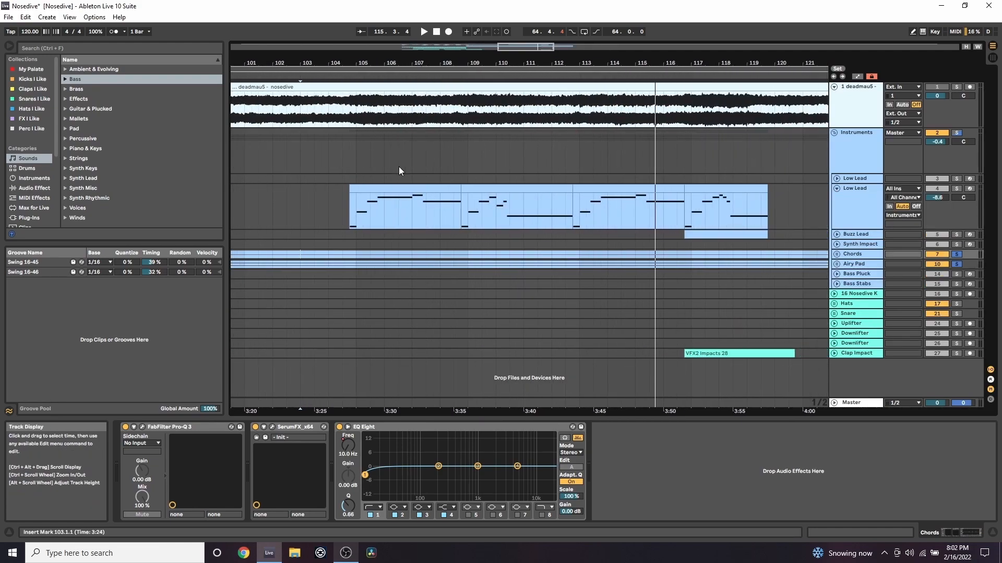
pyautogui.click(394, 188)
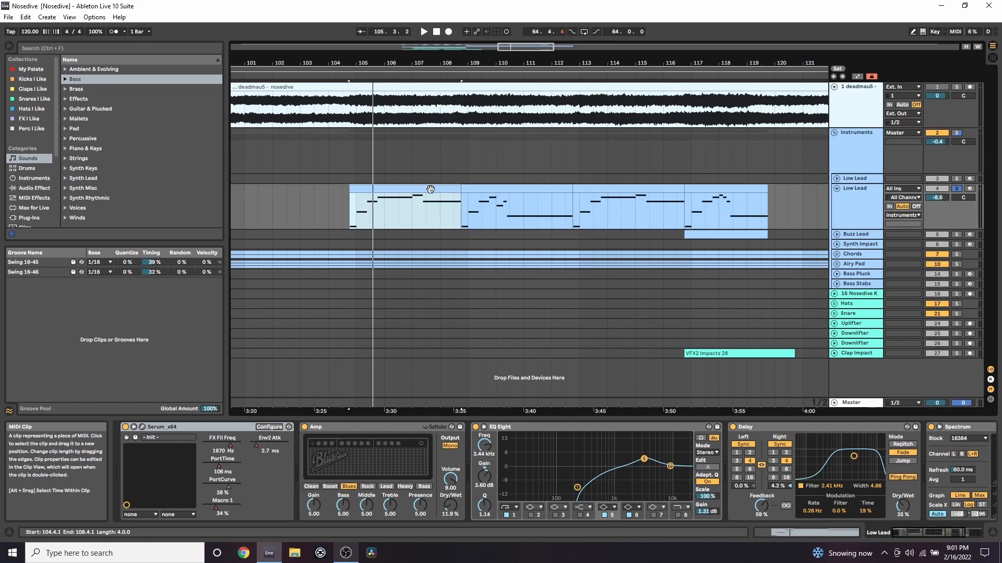
pyautogui.press('space')
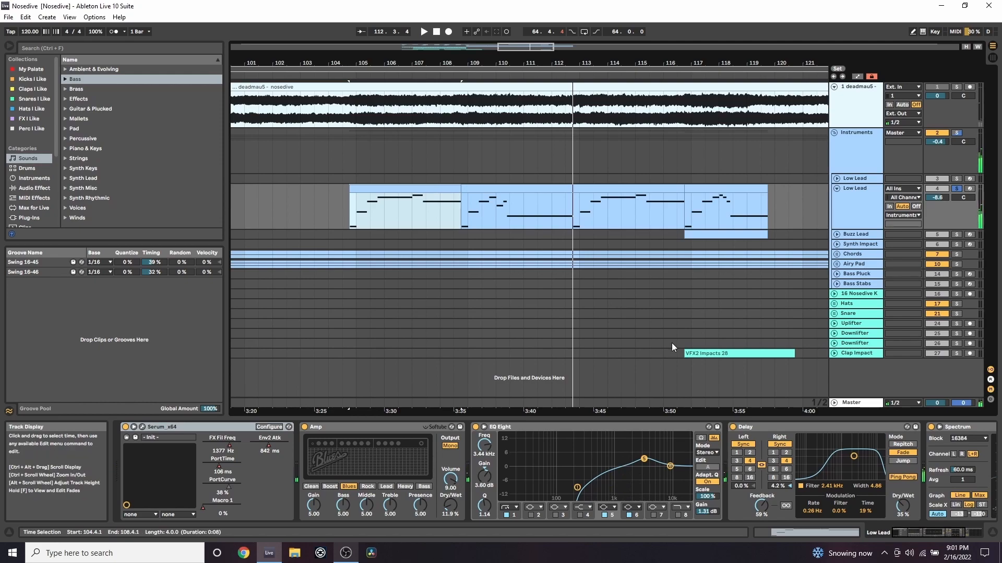
# - Bypass the Delay, EQ Eight and Amp devices on the lower Low Lead track and open its Serum
pyautogui.moveTo(910, 530)
pyautogui.mouseDown()
pyautogui.moveTo(931, 531)
pyautogui.moveTo(891, 529)
pyautogui.mouseUp()
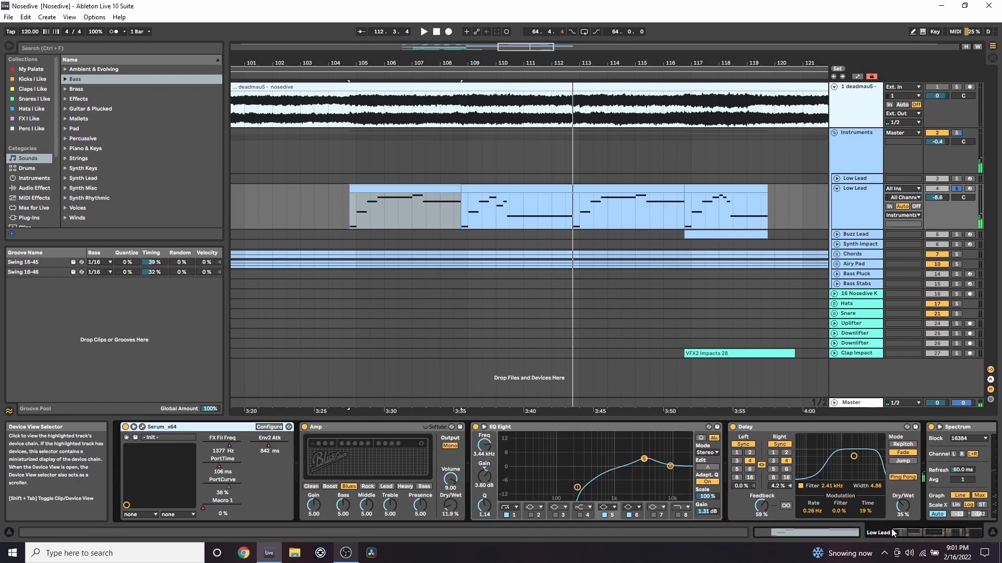
pyautogui.click(733, 427)
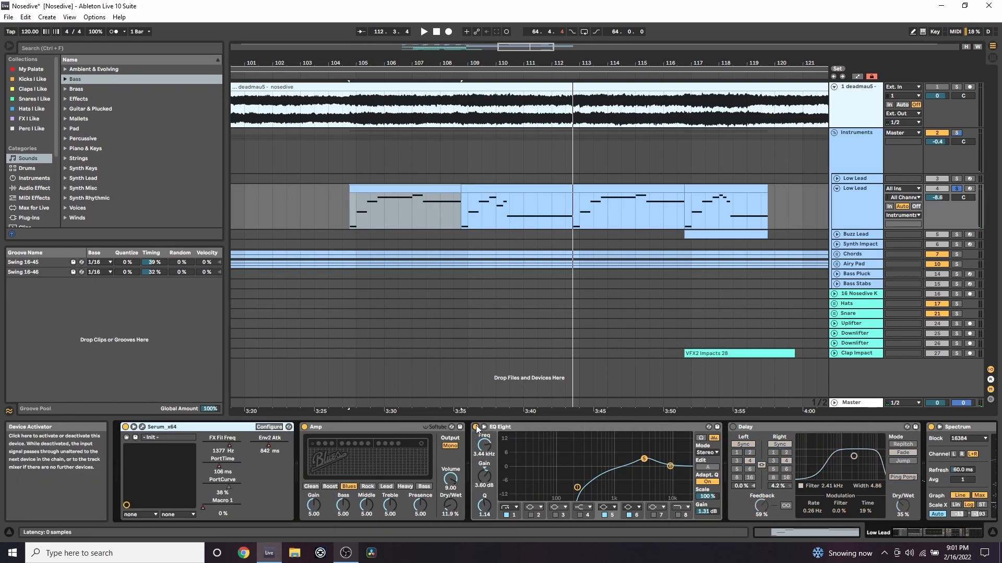
pyautogui.click(142, 427)
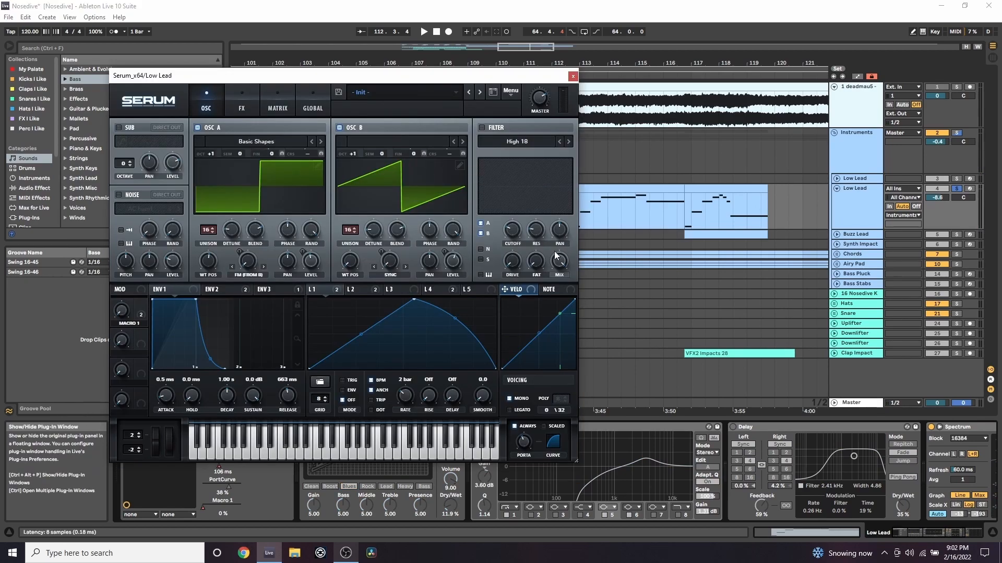
# - Review Serum's oscillators, the LFO 1, LFO 2 and LFO 4 shapes, and the modulation matrix for the Low Lead patch
pyautogui.moveTo(556, 256)
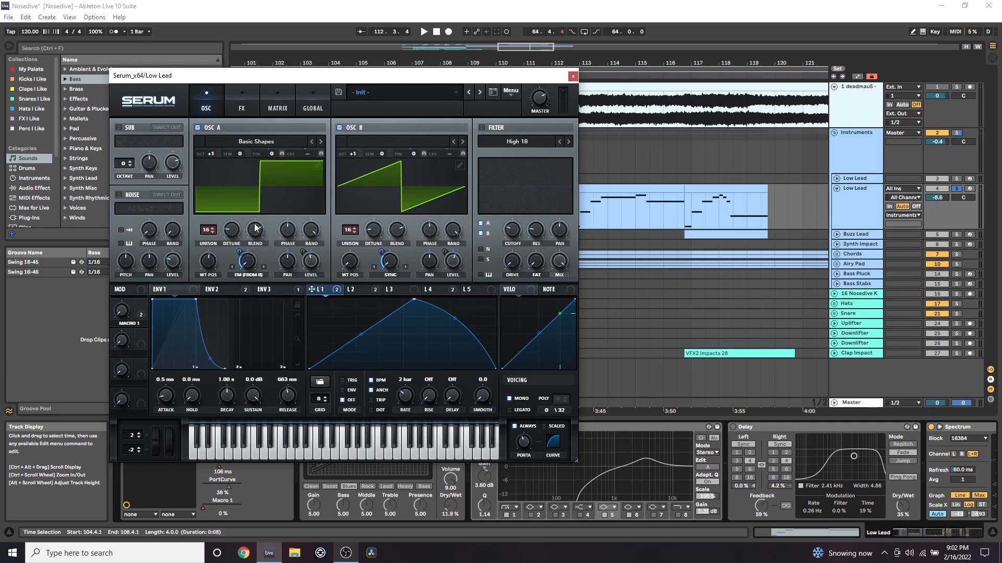
pyautogui.click(350, 289)
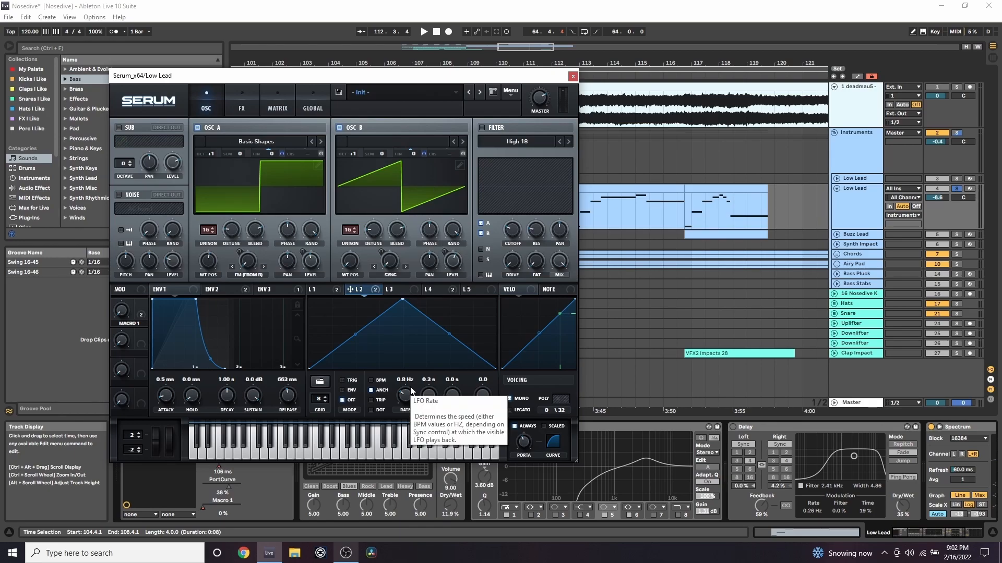
pyautogui.click(438, 290)
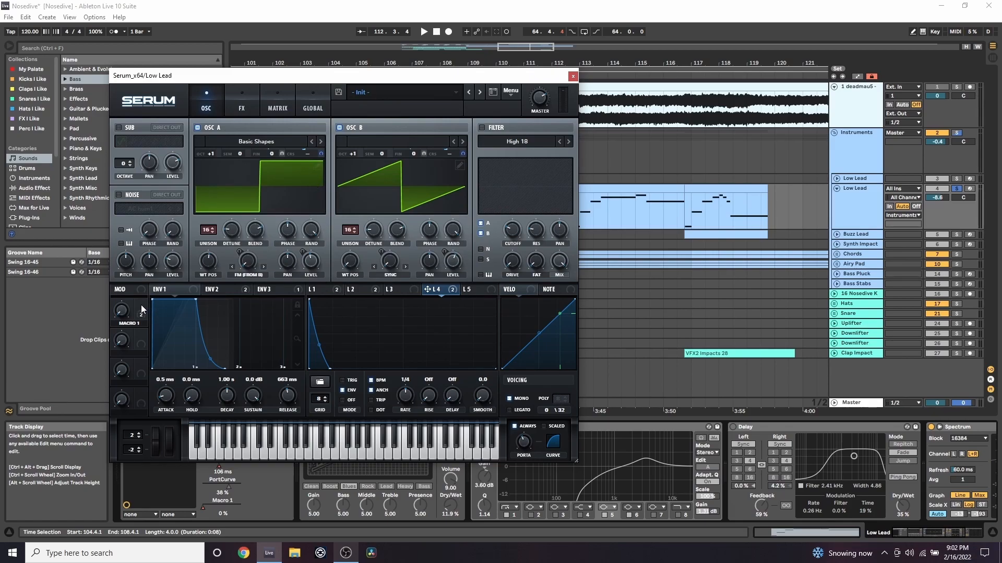
pyautogui.click(277, 108)
pyautogui.click(206, 108)
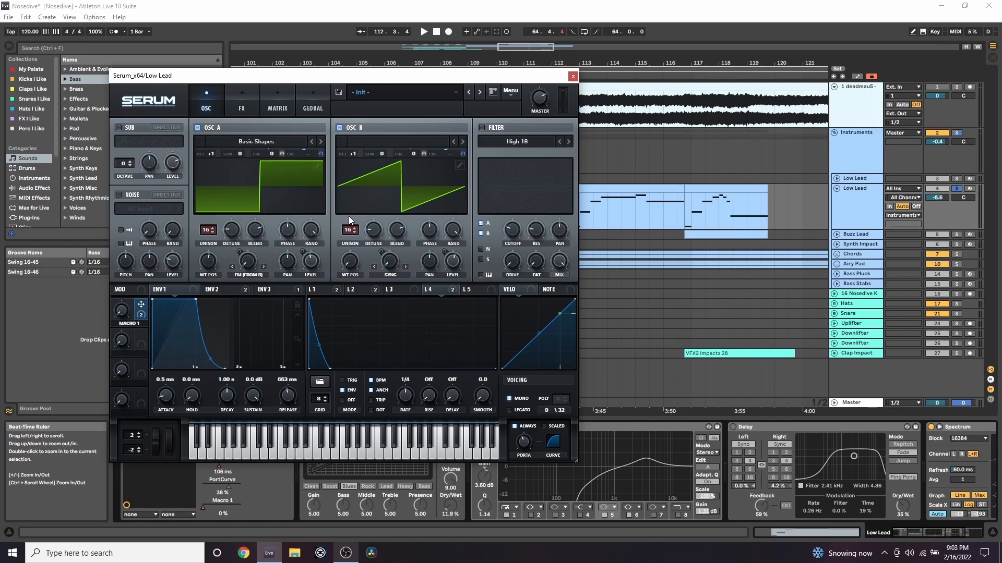
# - Show Serum's effects page beside the arrangement and play the first Low Lead clip with the effects bypassed
pyautogui.click(242, 108)
pyautogui.moveTo(545, 80); pyautogui.dragTo(260, 46)
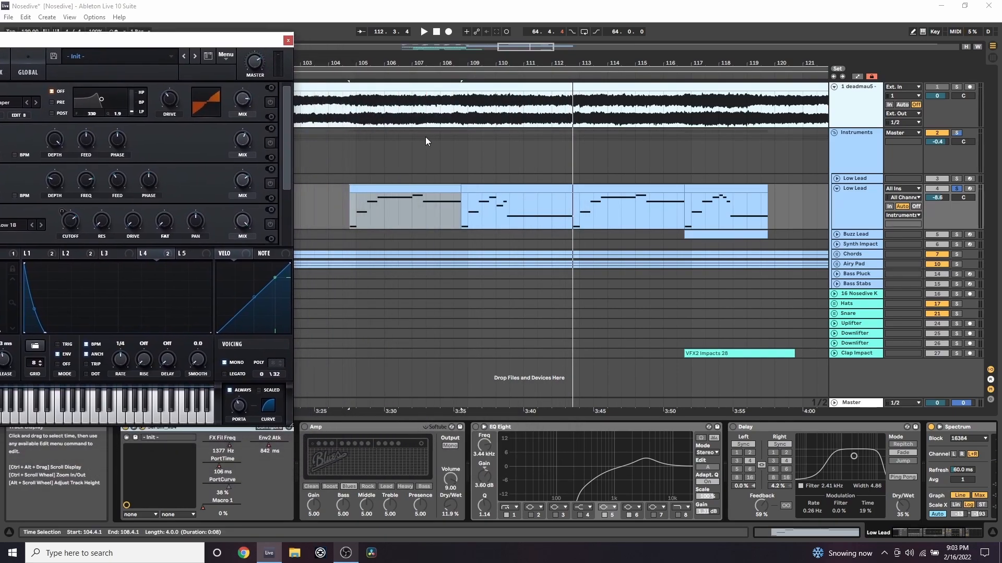
pyautogui.click(407, 191)
pyautogui.press('space')
pyautogui.moveTo(374, 63); pyautogui.dragTo(497, 58)
pyautogui.moveTo(253, 42); pyautogui.dragTo(416, 45)
pyautogui.press('space')
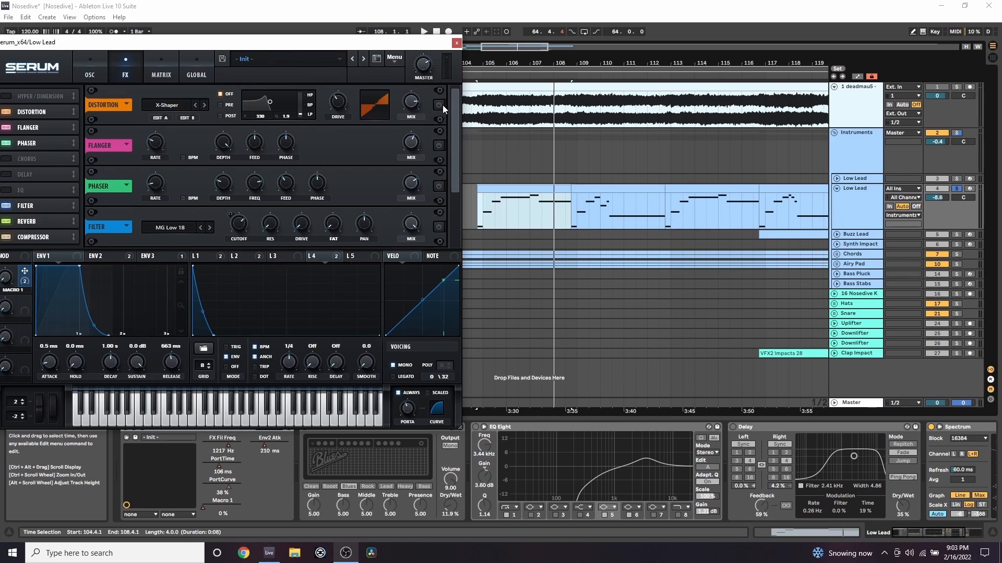
# - Enable Serum's X-Shaper distortion, view its Shaper A curve, and play the Low Lead clip with it
pyautogui.click(167, 118)
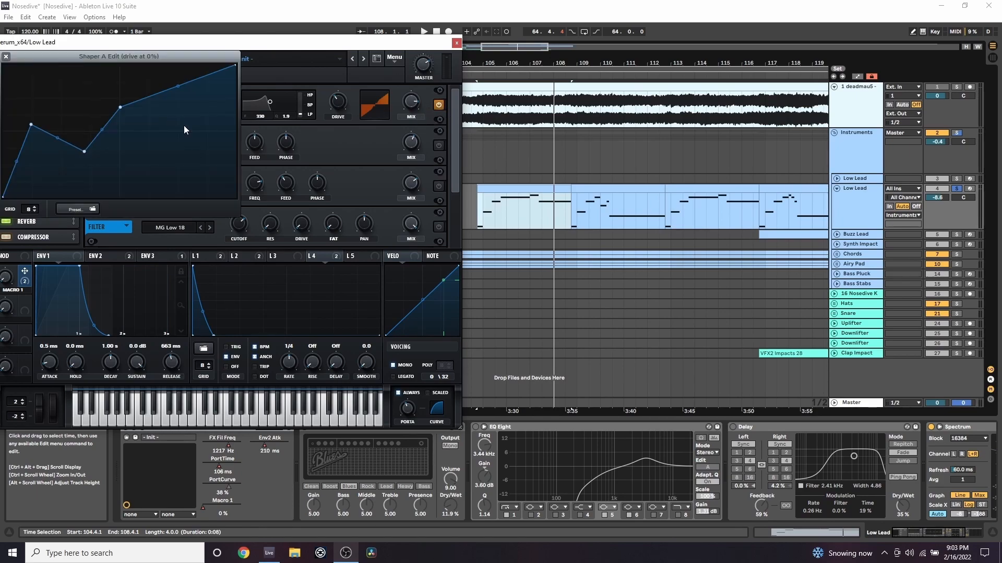
pyautogui.press('space')
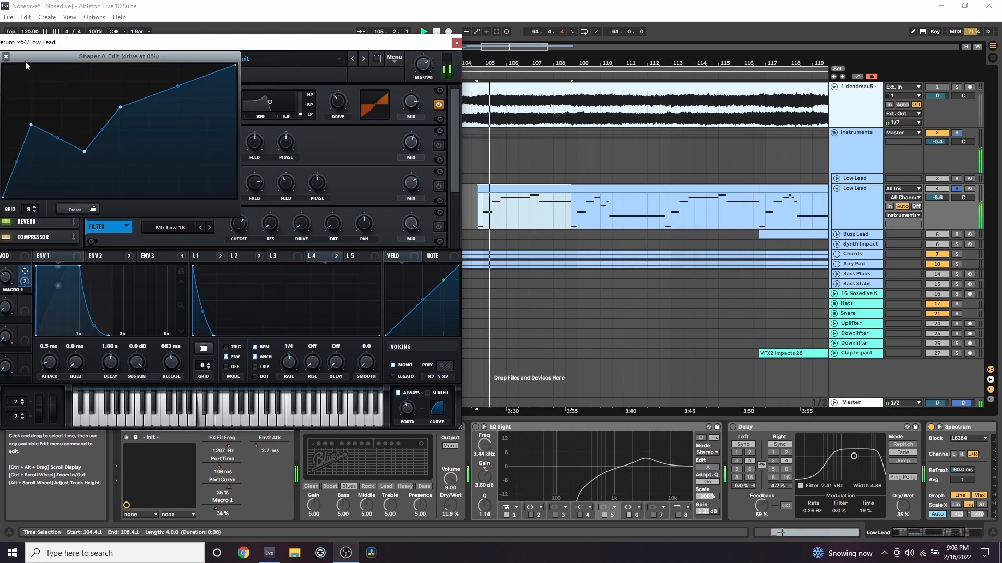
pyautogui.click(5, 57)
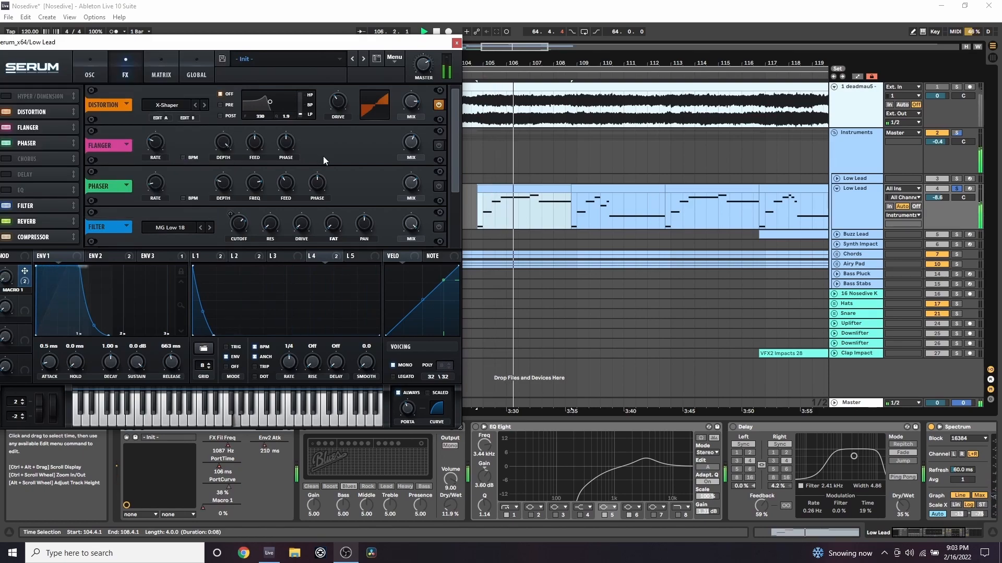
pyautogui.press('space')
# - Enable Serum's Flanger and Phaser effects and play the Low Lead clip with them
pyautogui.click(437, 148)
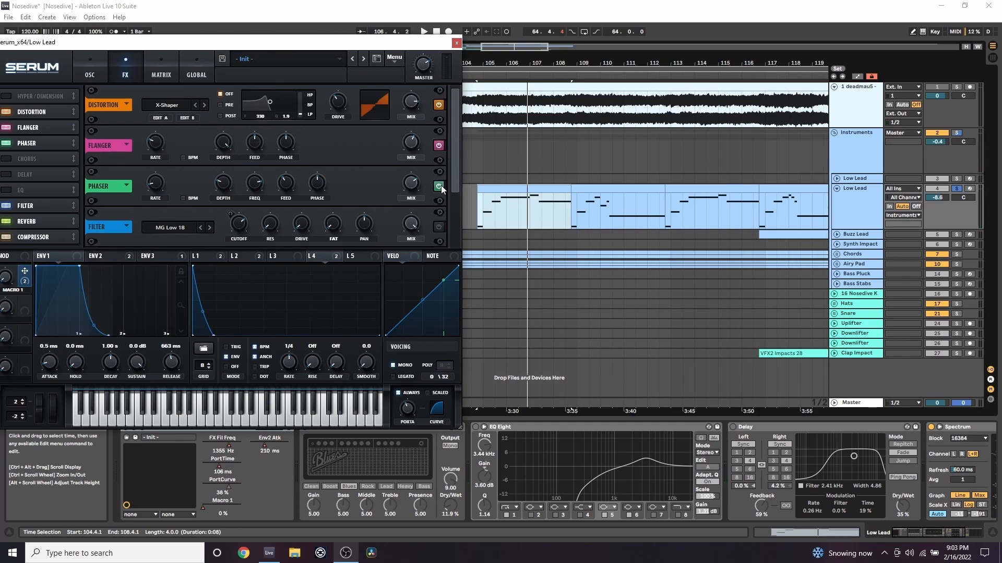
pyautogui.press('space')
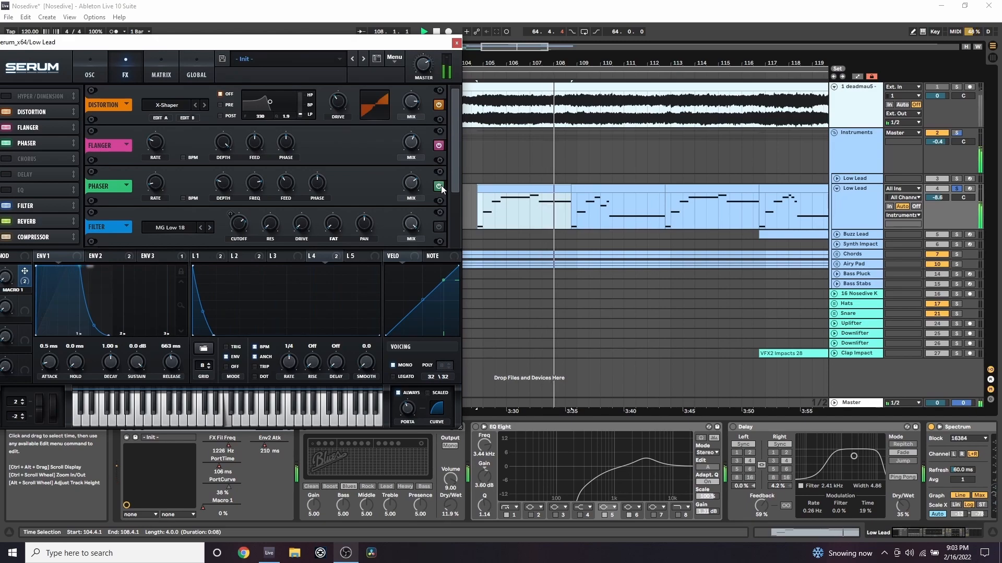
pyautogui.press('space')
# - Enable Serum's MG Low 18 Filter, Reverb and Compressor effects and show the FX Fil Freq automation in the arrangement
pyautogui.click(438, 227)
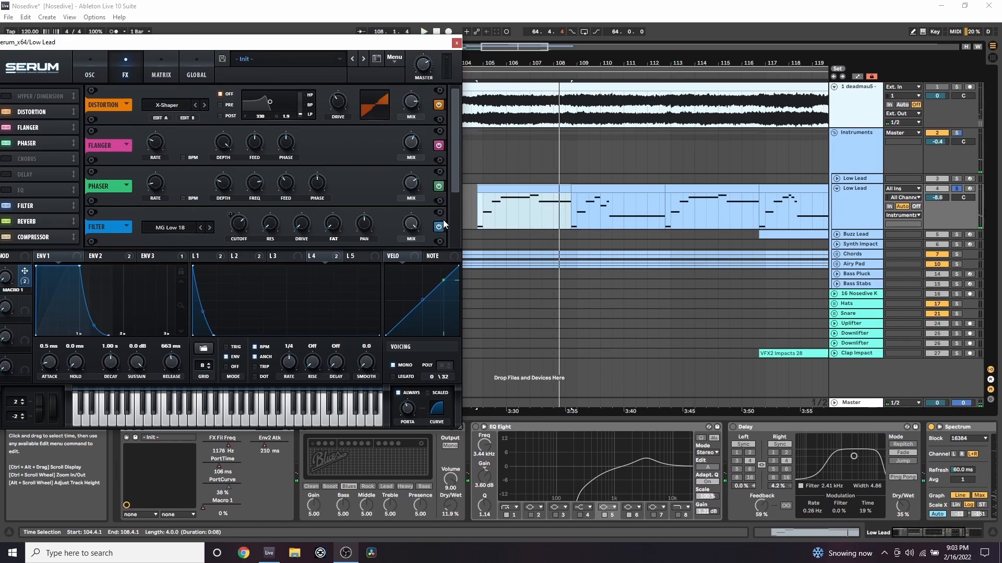
pyautogui.moveTo(453, 184); pyautogui.dragTo(448, 208)
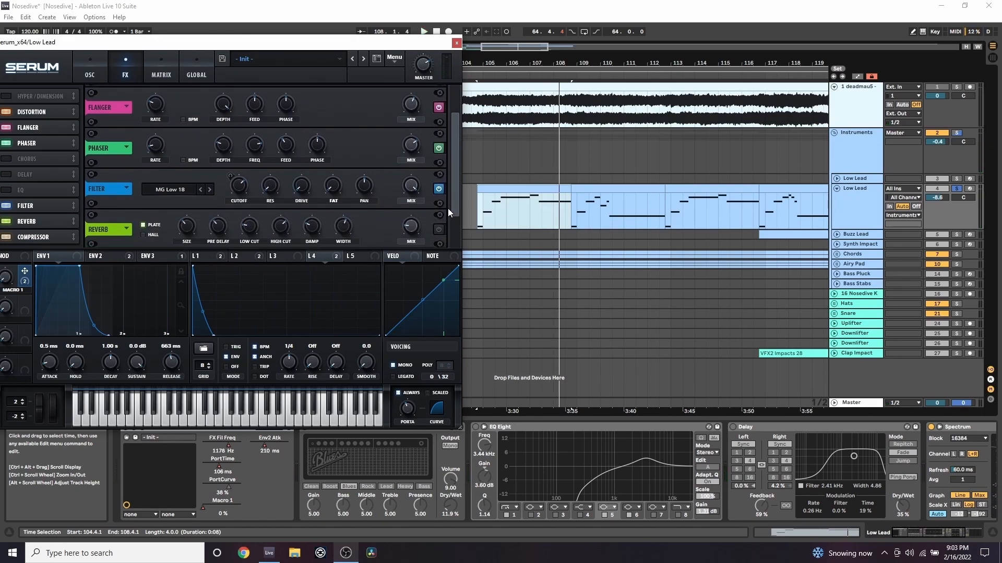
pyautogui.click(486, 34)
pyautogui.press('a')
pyautogui.moveTo(562, 63)
pyautogui.mouseDown()
pyautogui.moveTo(559, 47)
pyautogui.moveTo(568, 57)
pyautogui.mouseUp()
pyautogui.moveTo(452, 218); pyautogui.dragTo(453, 241)
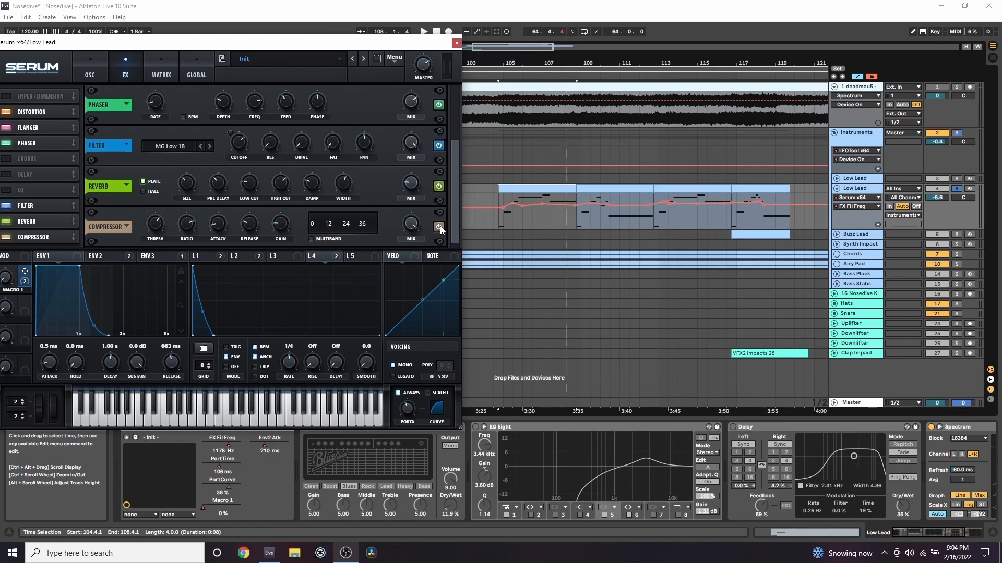
# - Play the Low Lead clip with all of Serum's effects enabled and close the Serum window
pyautogui.press('space')
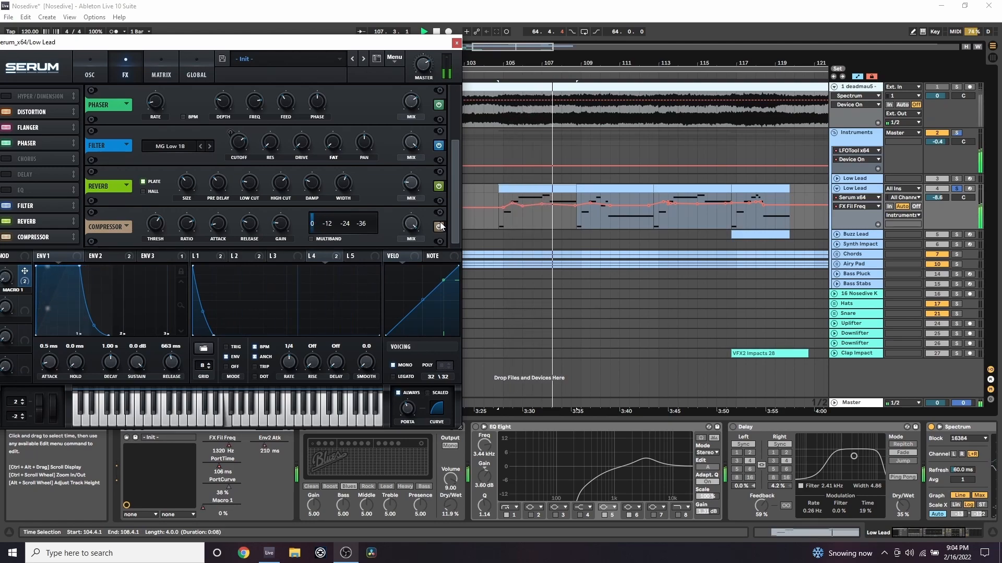
pyautogui.press('space')
pyautogui.moveTo(440, 41); pyautogui.dragTo(435, 23)
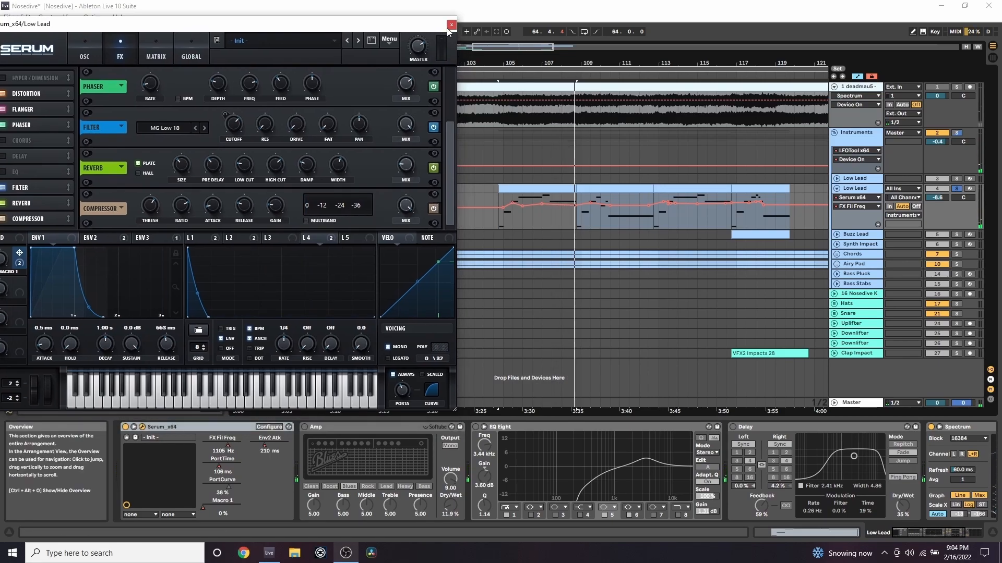
pyautogui.click(451, 25)
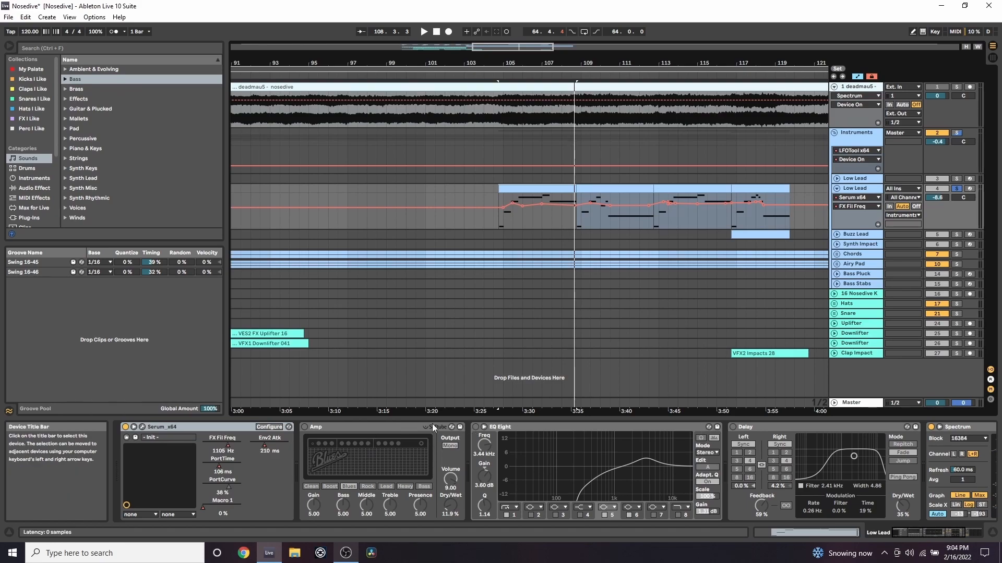
# - Re-enable the Amp on the Low Lead track, play the clip with it, and re-enable EQ Eight
pyautogui.press('space')
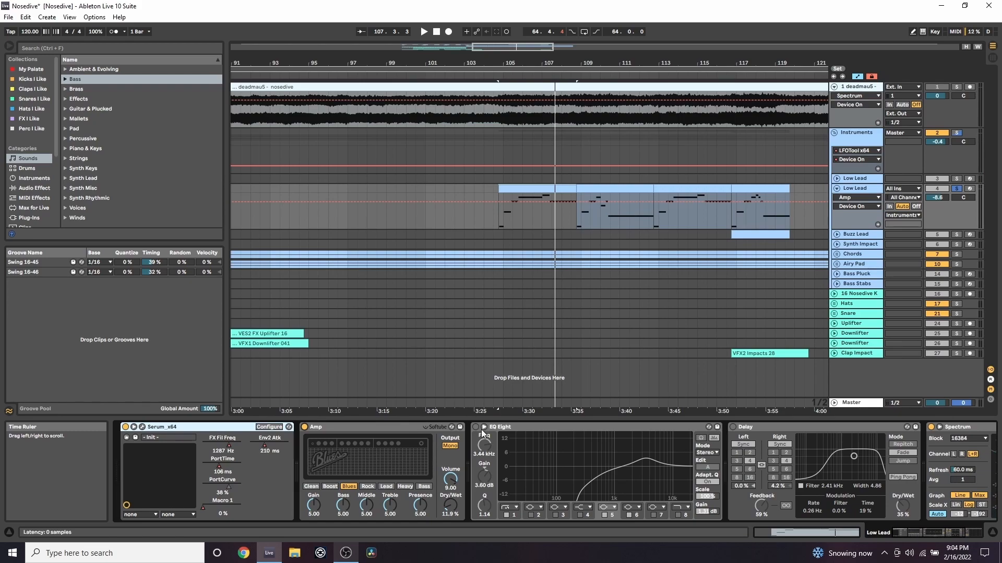
pyautogui.click(475, 427)
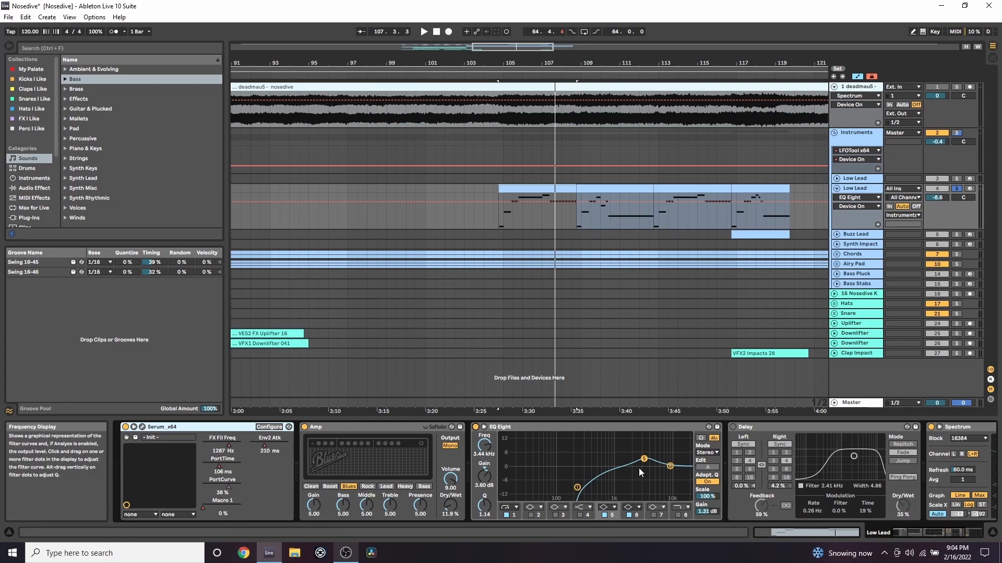
# - Enable the Delay on the Low Lead track and play the first Low Lead clip through the full device chain
pyautogui.click(732, 427)
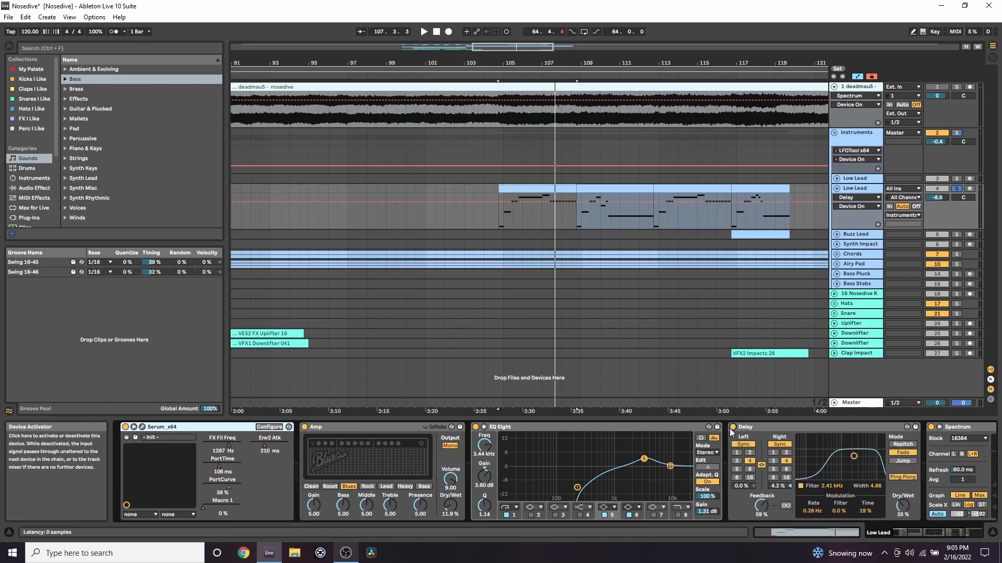
pyautogui.moveTo(917, 530); pyautogui.dragTo(922, 530)
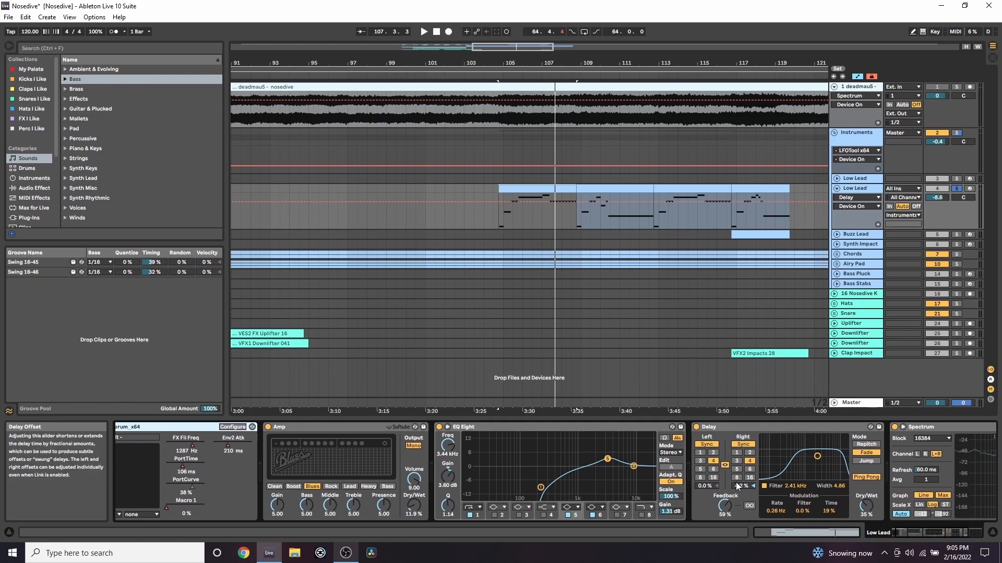
pyautogui.click(527, 189)
pyautogui.press('space')
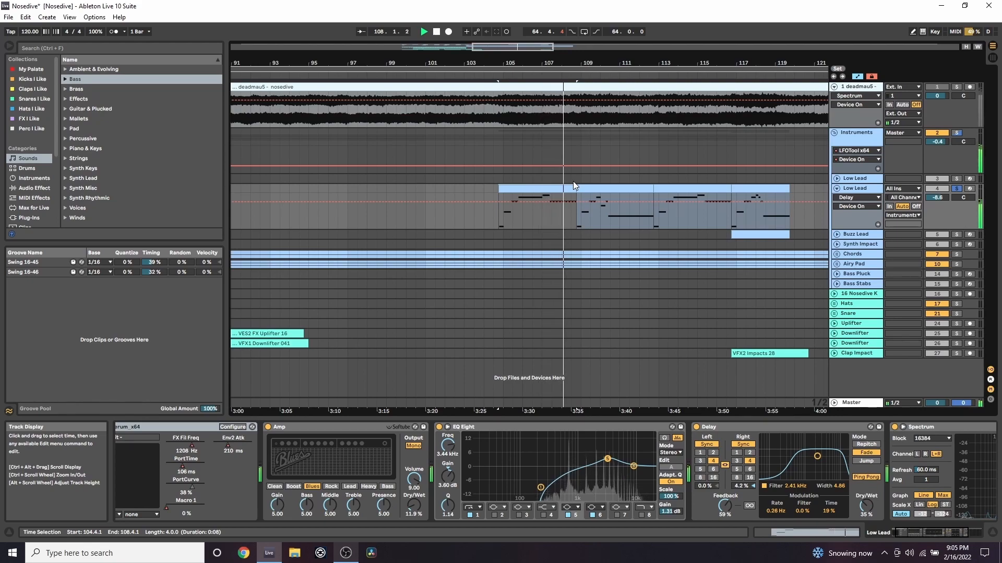
pyautogui.press('space')
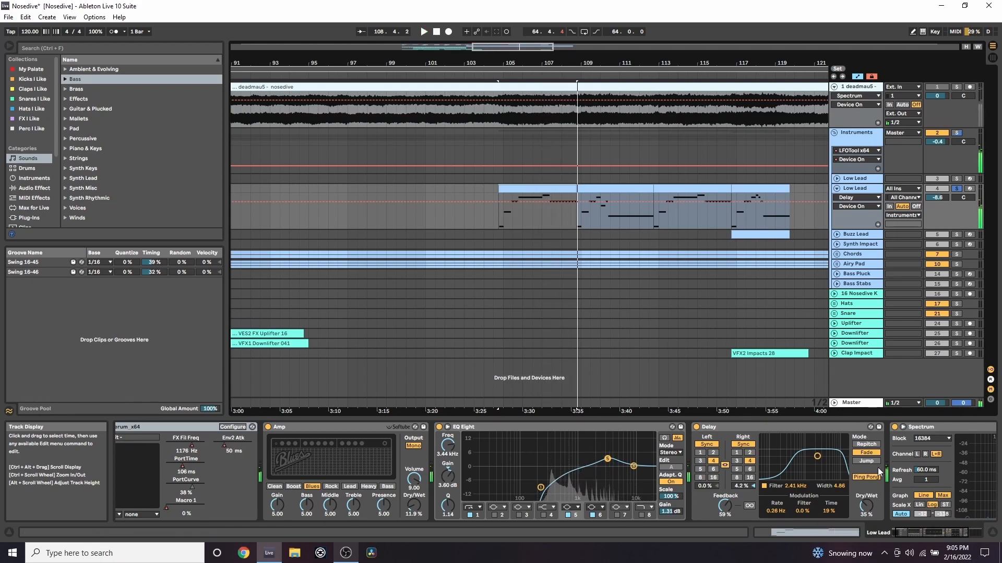
pyautogui.click(904, 534)
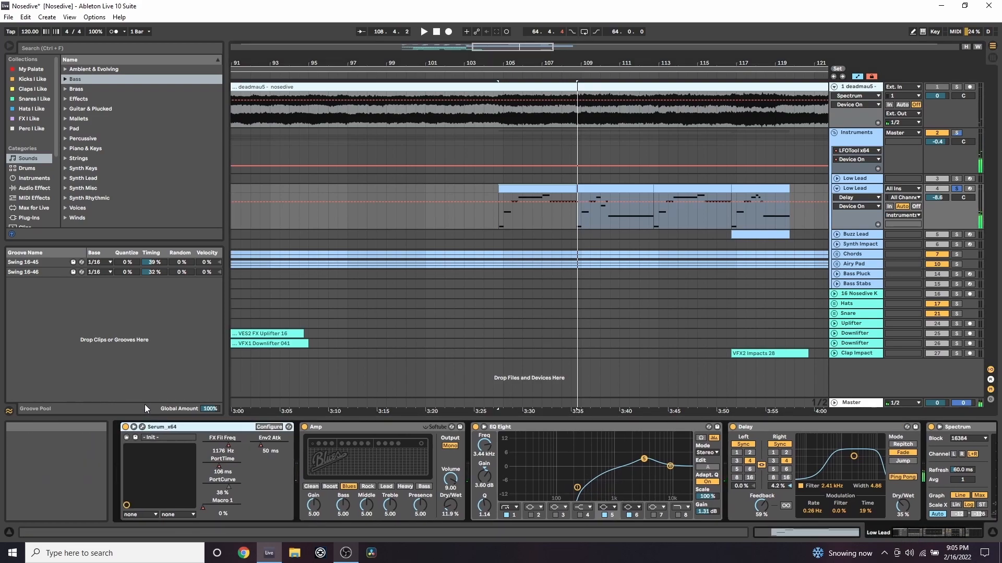
# - Open Serum's FX page and show the filter cutoff's FX Fil Freq automation across the Low Lead clips
pyautogui.click(142, 427)
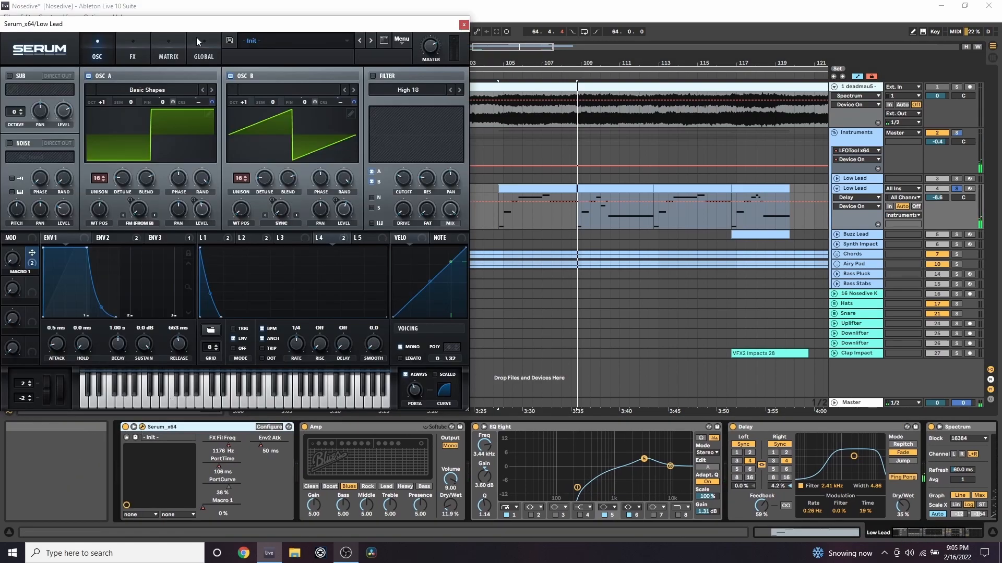
pyautogui.moveTo(195, 29); pyautogui.dragTo(219, 33)
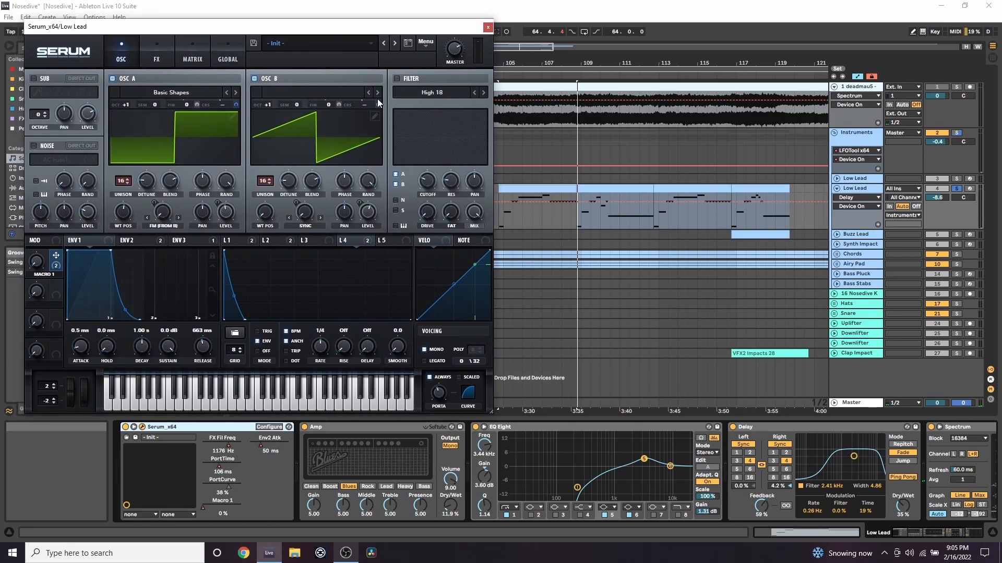
pyautogui.click(158, 57)
pyautogui.click(265, 199)
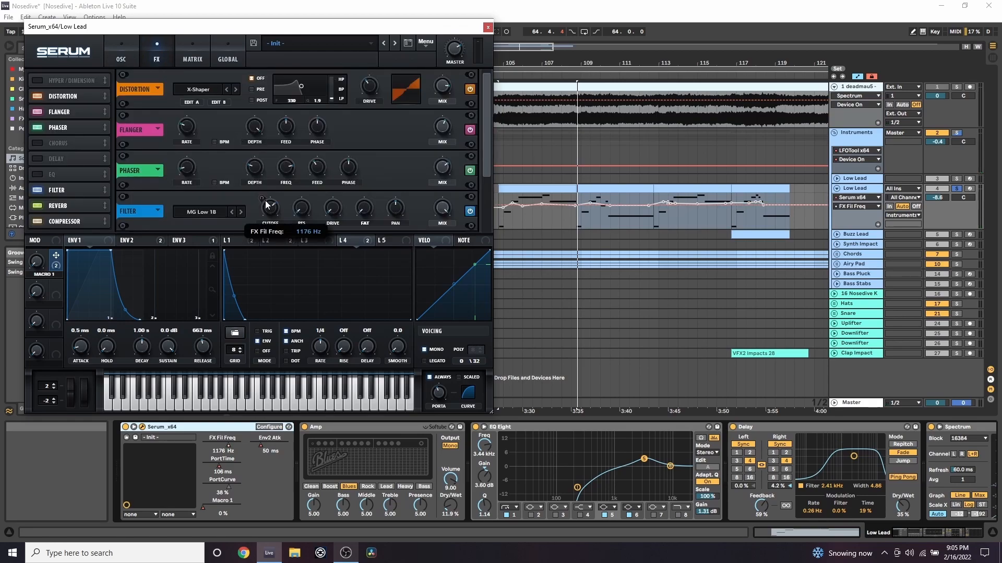
pyautogui.moveTo(459, 28); pyautogui.dragTo(427, 31)
pyautogui.moveTo(518, 64); pyautogui.dragTo(518, 85)
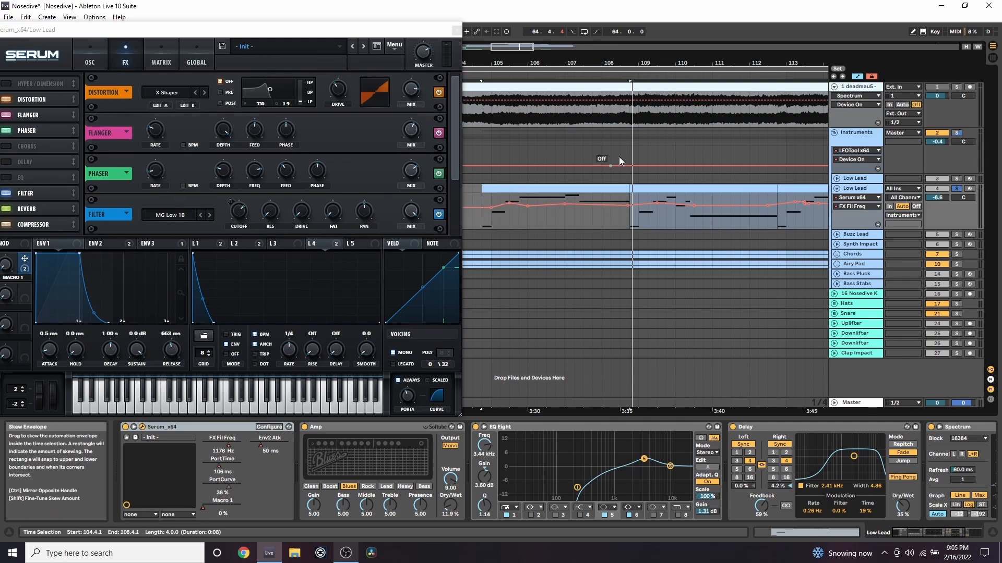
pyautogui.moveTo(628, 63)
pyautogui.mouseDown()
pyautogui.moveTo(580, 56)
pyautogui.moveTo(580, 41)
pyautogui.mouseUp()
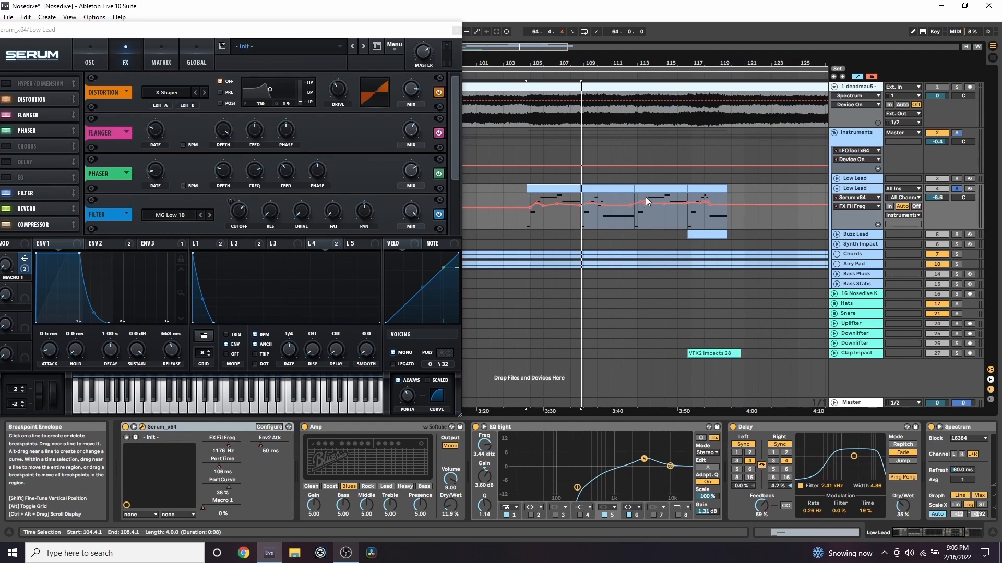
# - Show Serum's Macro 1 automation on the Low Lead track across all of its clips
pyautogui.moveTo(217, 32); pyautogui.dragTo(251, 23)
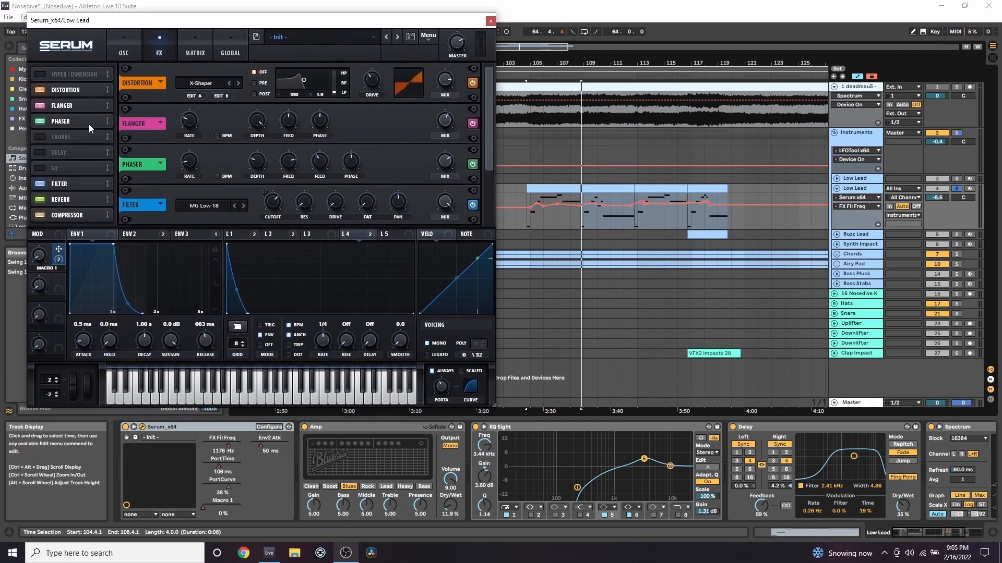
pyautogui.click(36, 255)
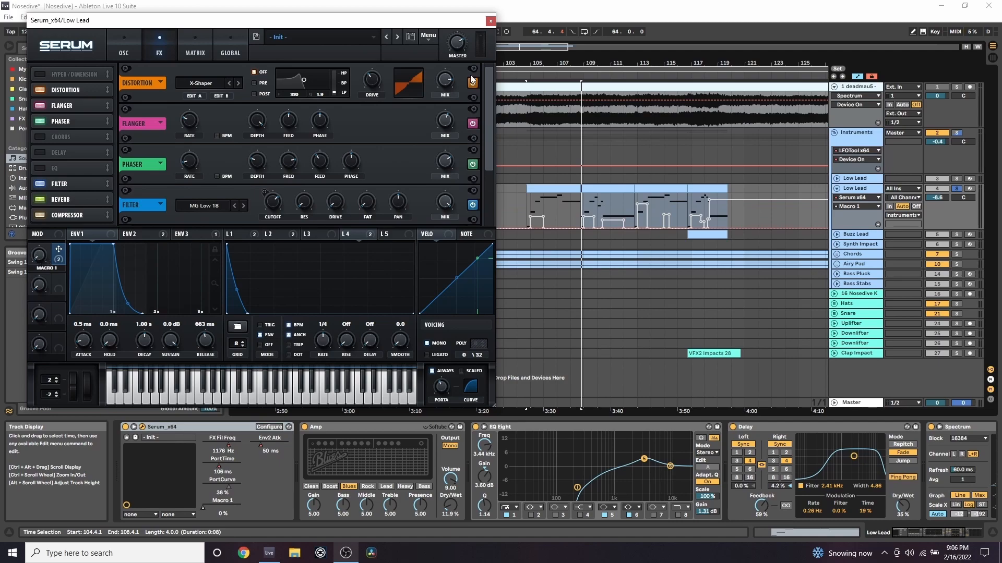
pyautogui.moveTo(465, 20); pyautogui.dragTo(407, 12)
pyautogui.moveTo(552, 69); pyautogui.dragTo(498, 54)
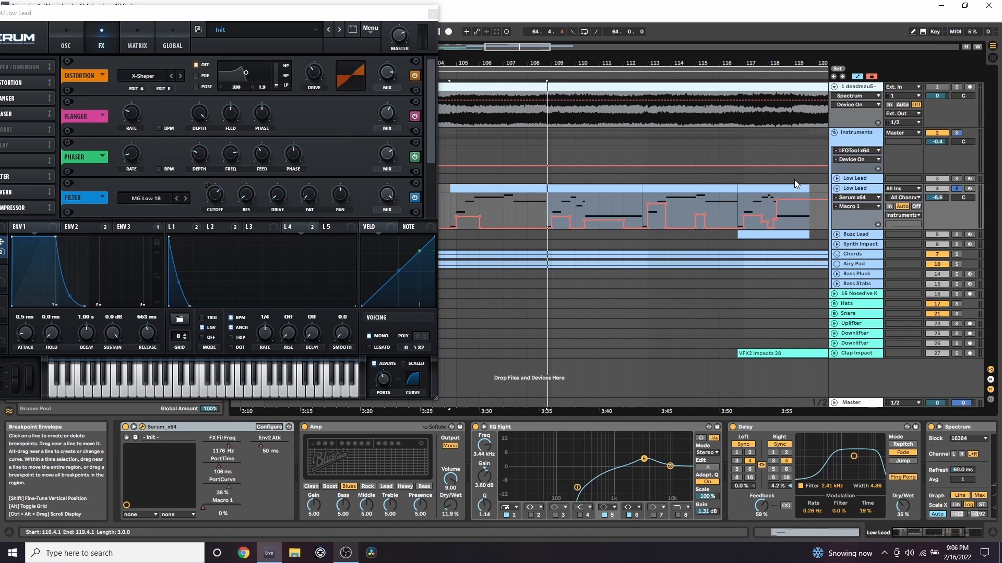
# - Show LFO 4 and the OSC page in Serum, and highlight the Low Lead's first Macro 1 automation section from 105.1.1 to 105.4.1
pyautogui.click(299, 228)
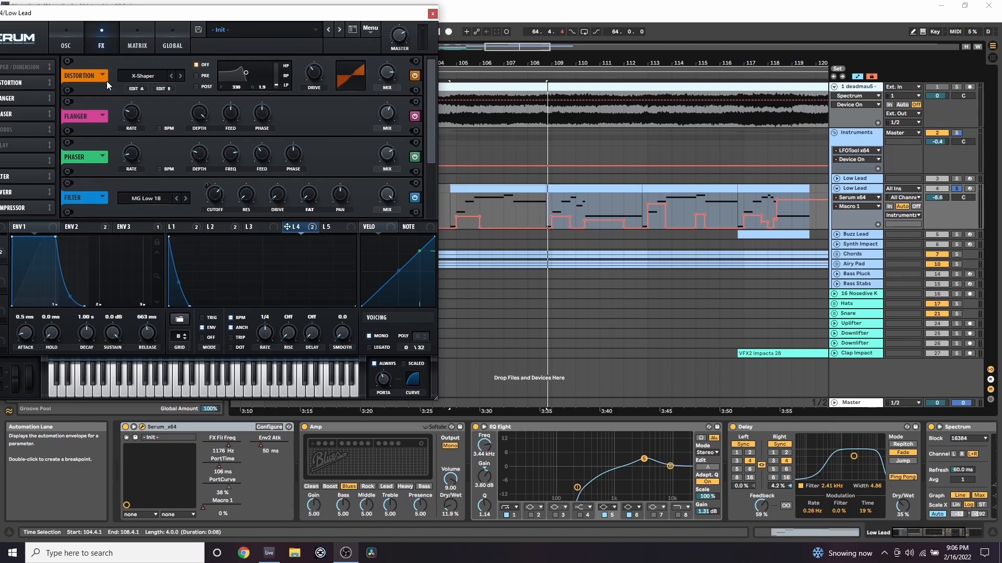
pyautogui.click(66, 35)
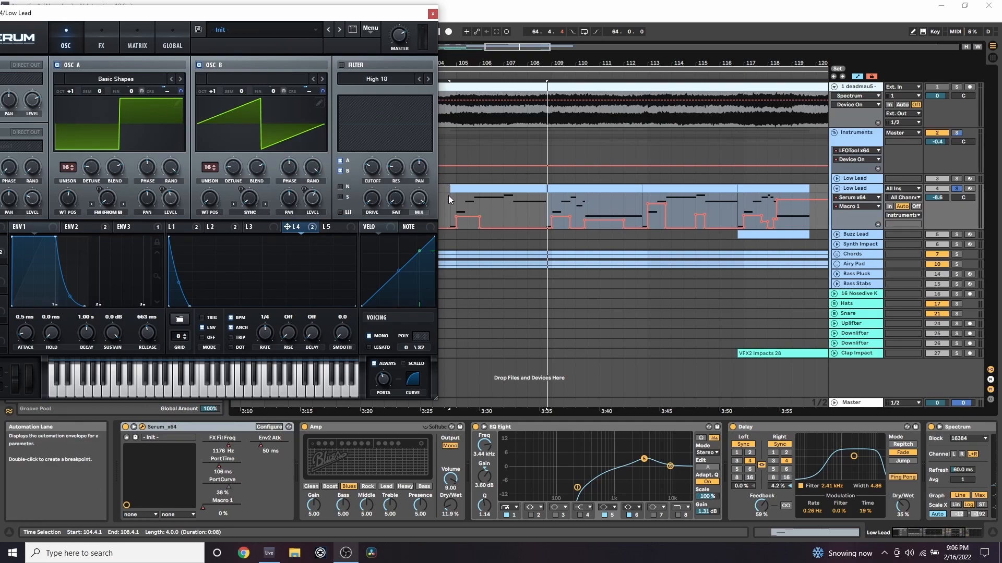
pyautogui.moveTo(457, 63); pyautogui.dragTo(456, 105)
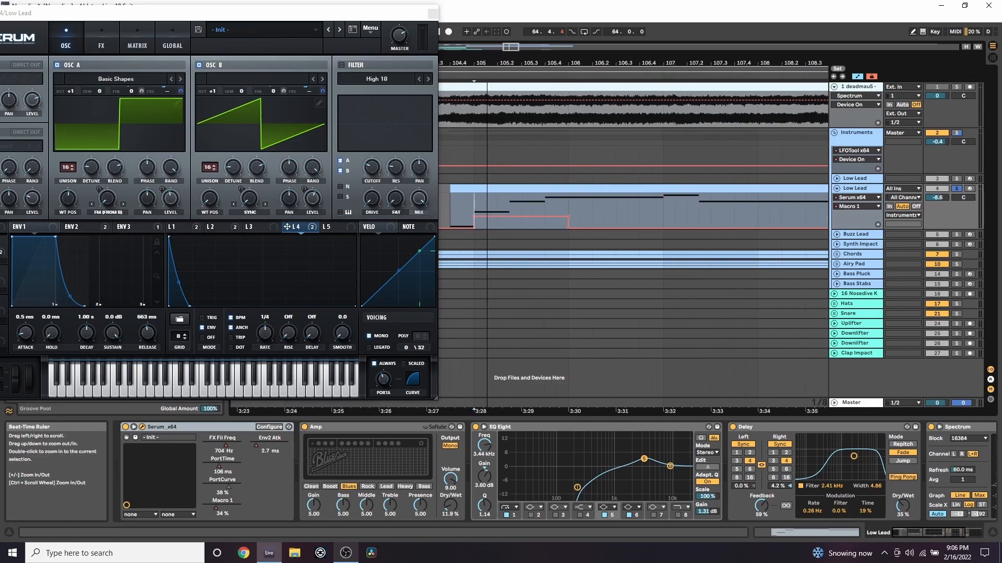
pyautogui.moveTo(475, 202); pyautogui.dragTo(539, 198)
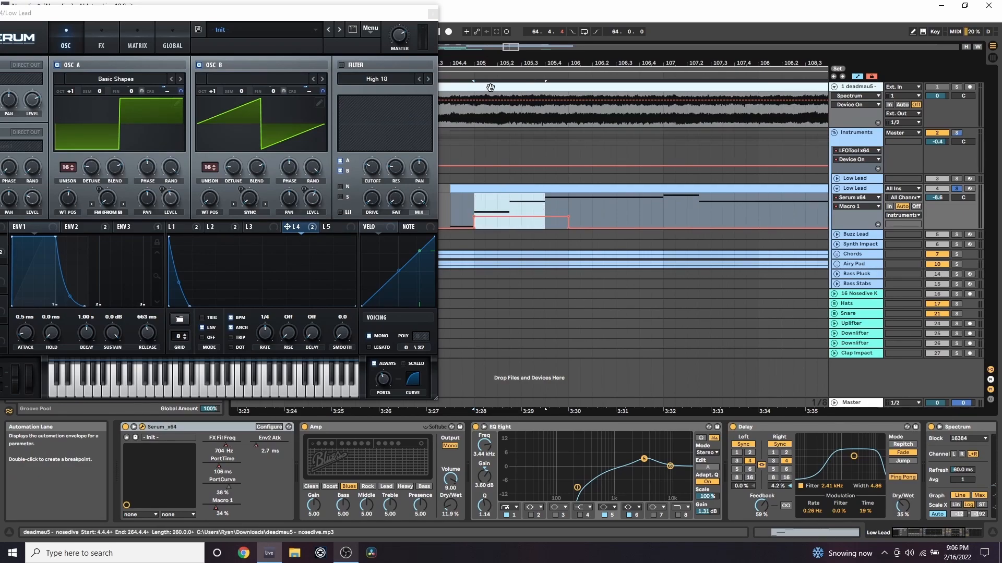
pyautogui.moveTo(492, 66); pyautogui.dragTo(491, 37)
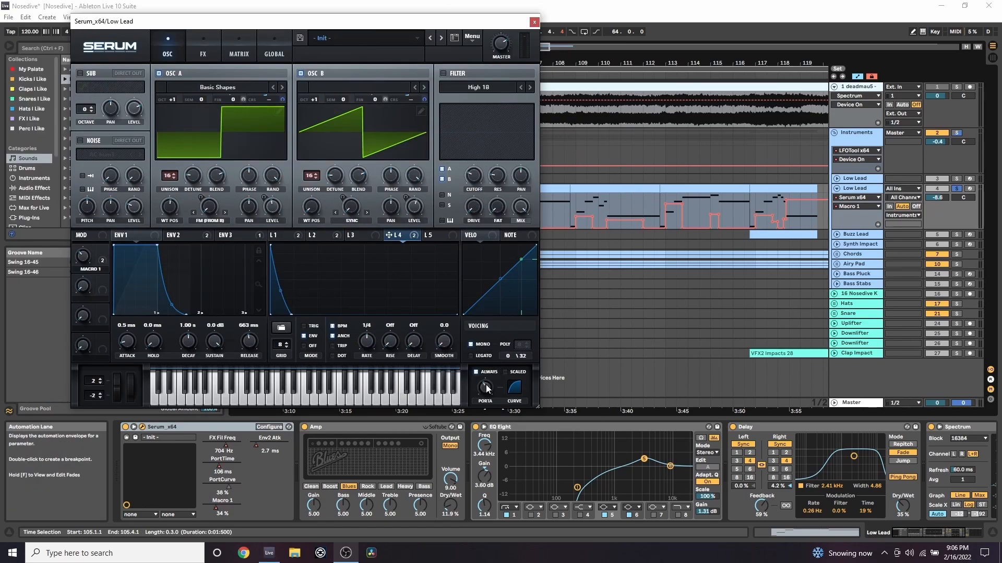
# - Show Serum's PortTime automation on the Low Lead track and examine its change around bar 118
pyautogui.click(486, 388)
pyautogui.moveTo(502, 22); pyautogui.dragTo(403, 21)
pyautogui.click(486, 33)
pyautogui.moveTo(801, 57); pyautogui.dragTo(712, 57)
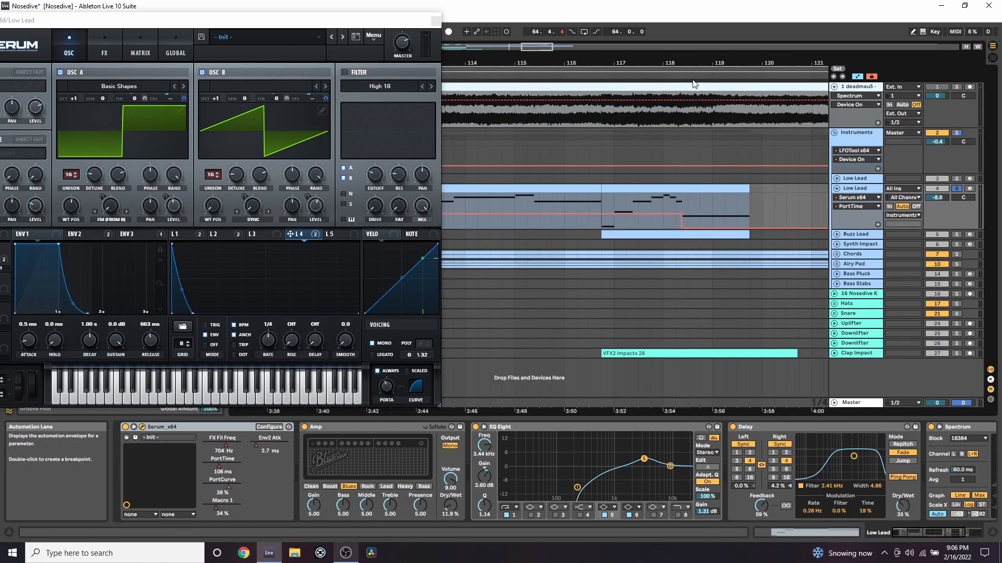
pyautogui.click(701, 60)
pyautogui.moveTo(701, 60); pyautogui.dragTo(671, 167)
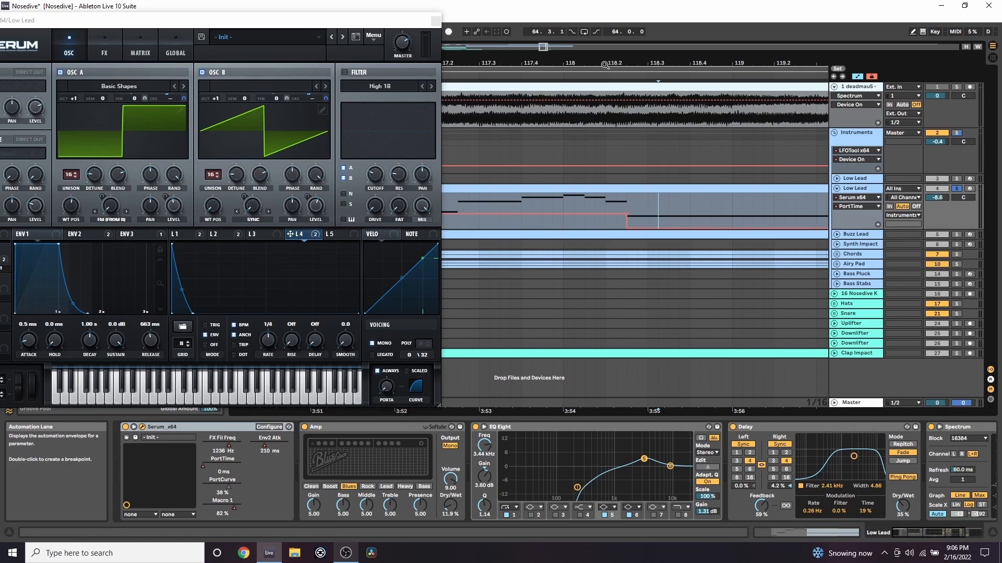
pyautogui.scroll(-3, 617, 154)
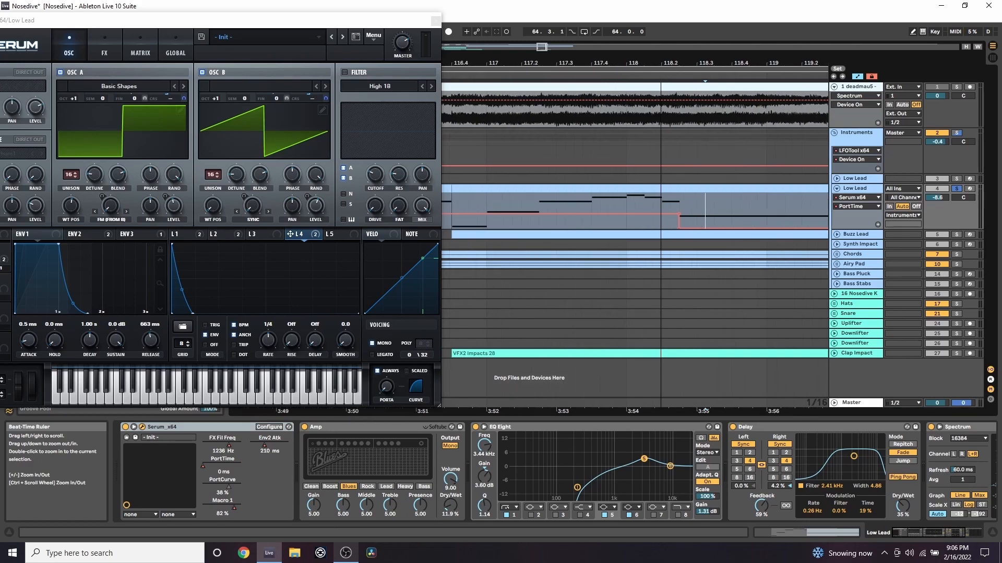
pyautogui.click(601, 205)
pyautogui.press('space')
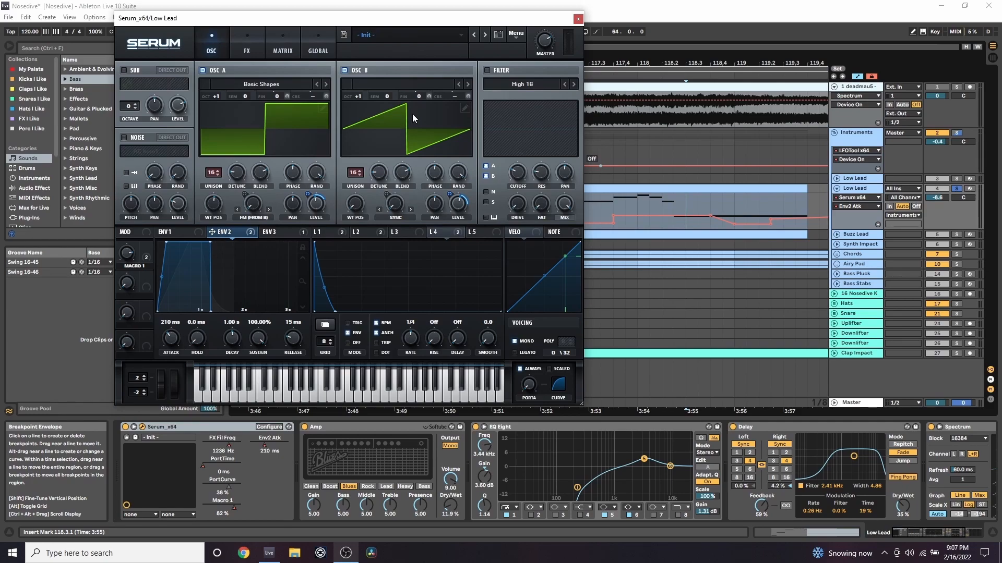
# - Examine the Env2 Atk automation over the full length of the Low Lead clips
pyautogui.moveTo(422, 20); pyautogui.dragTo(180, 19)
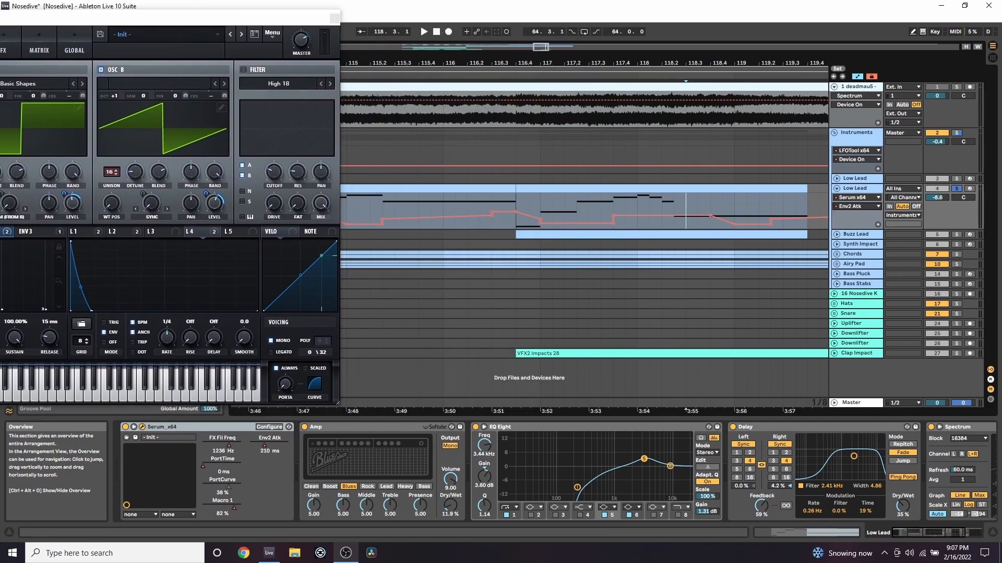
pyautogui.moveTo(650, 63); pyautogui.dragTo(660, 56)
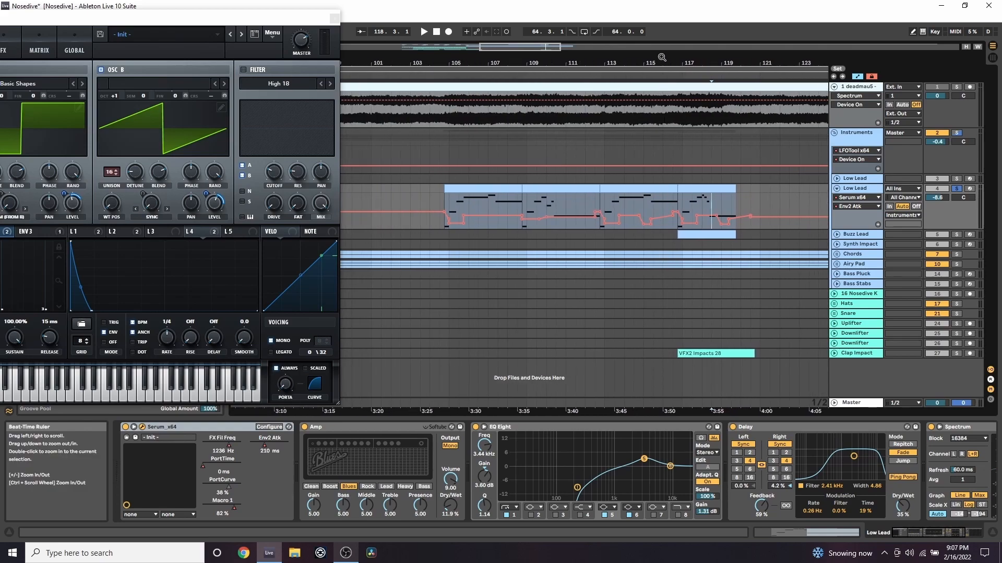
pyautogui.moveTo(459, 61); pyautogui.dragTo(458, 63)
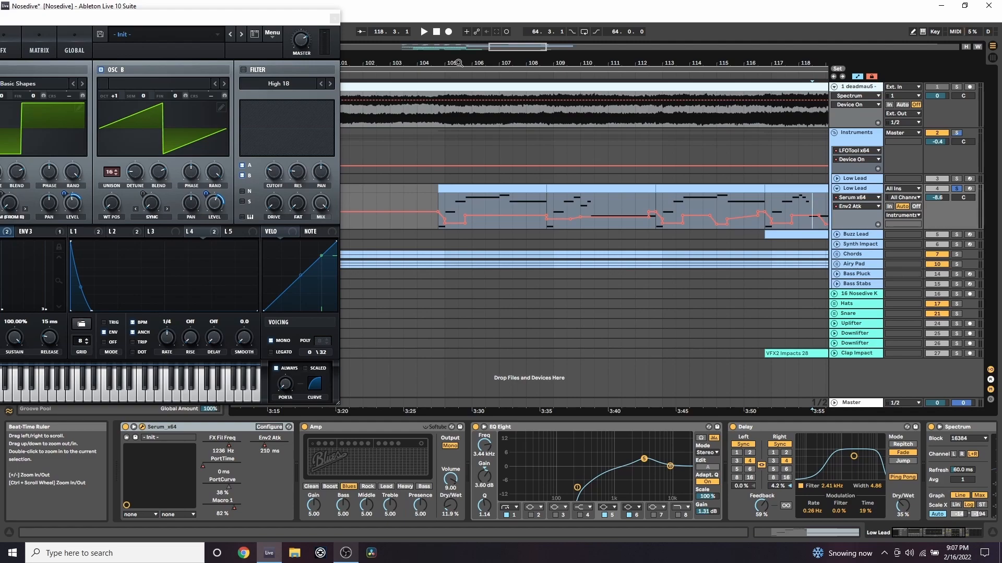
pyautogui.moveTo(467, 62); pyautogui.dragTo(502, 62)
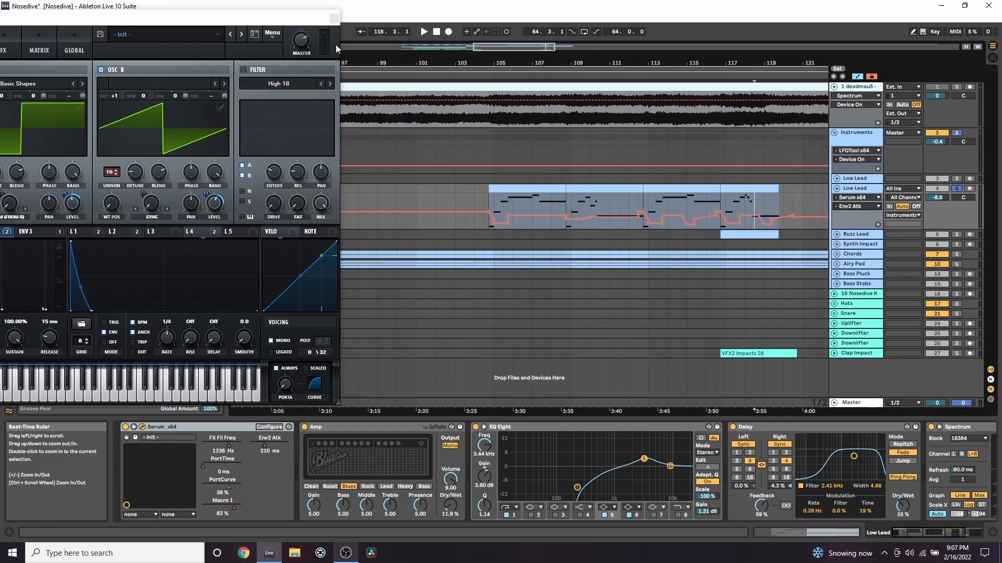
# - Close the Serum window and display PortTime, Macro 1, FX Fil Freq and Env2 Atk in separate automation lanes on Low Lead
pyautogui.click(335, 20)
pyautogui.moveTo(521, 61); pyautogui.dragTo(465, 64)
pyautogui.moveTo(465, 63); pyautogui.dragTo(423, 64)
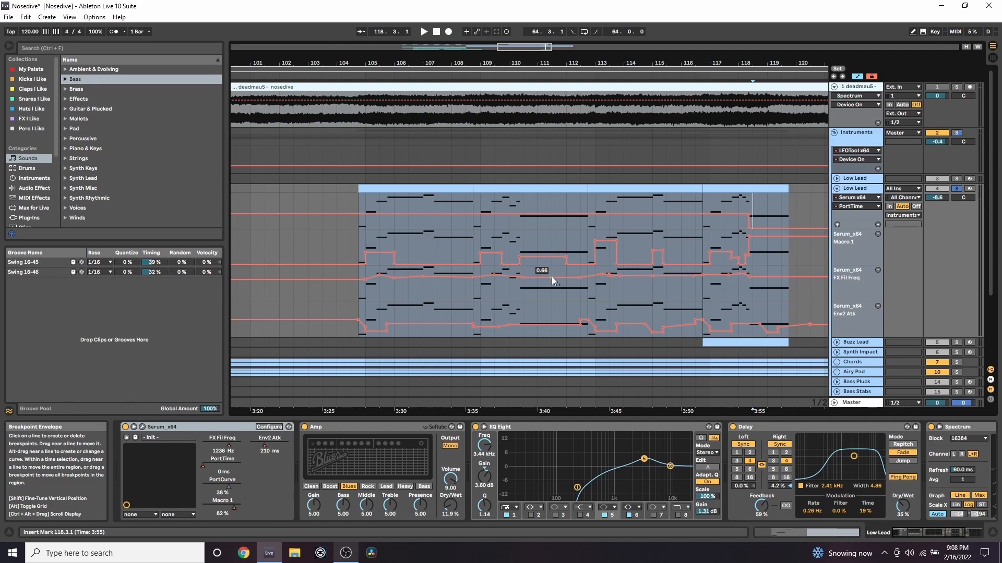
# - Play the whole Low Lead part from 104.4.1 with its four automation lanes in view
pyautogui.moveTo(510, 63); pyautogui.dragTo(510, 40)
pyautogui.click(476, 188)
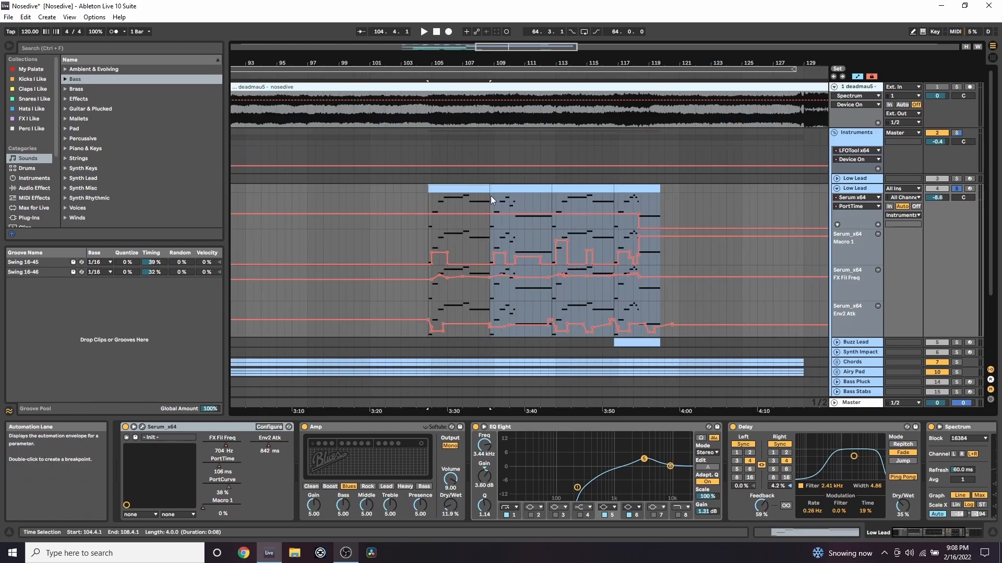
pyautogui.press('space')
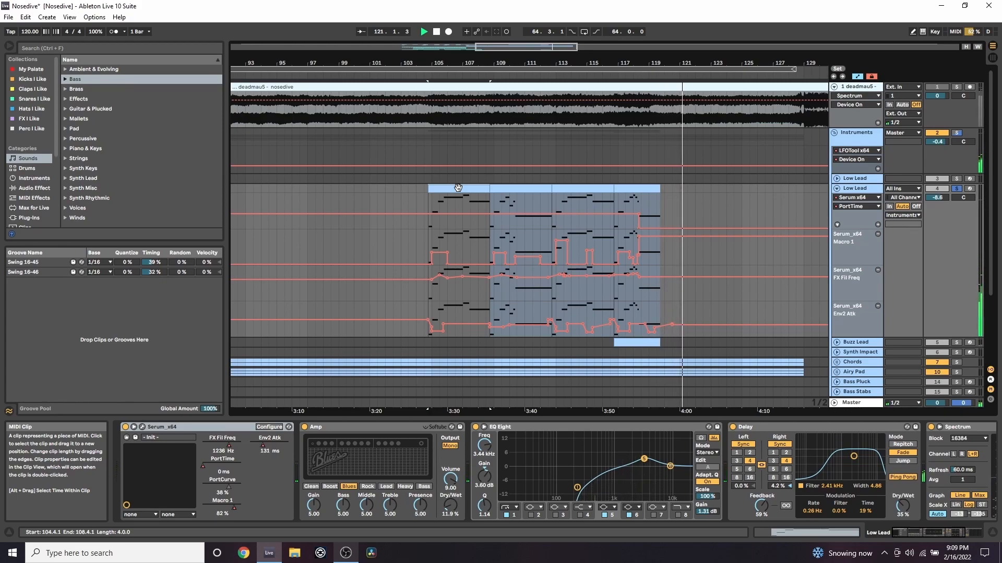
pyautogui.press('space')
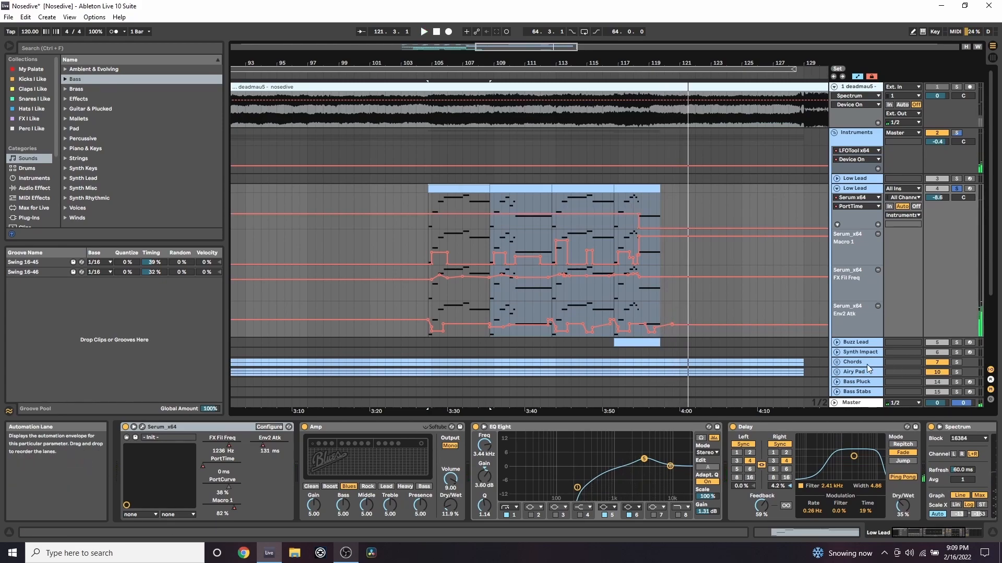
# - Unfold the Buzz Lead track, solo it and Clap Impact alongside Low Lead, and play the section around bar 117
pyautogui.click(836, 342)
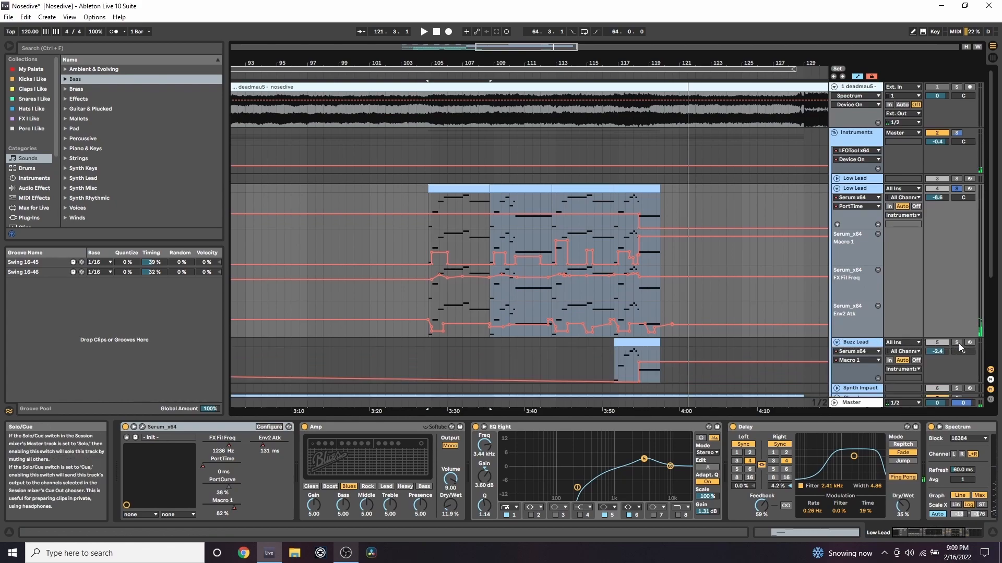
pyautogui.scroll(-2, 674, 295)
pyautogui.moveTo(622, 64); pyautogui.dragTo(538, 18)
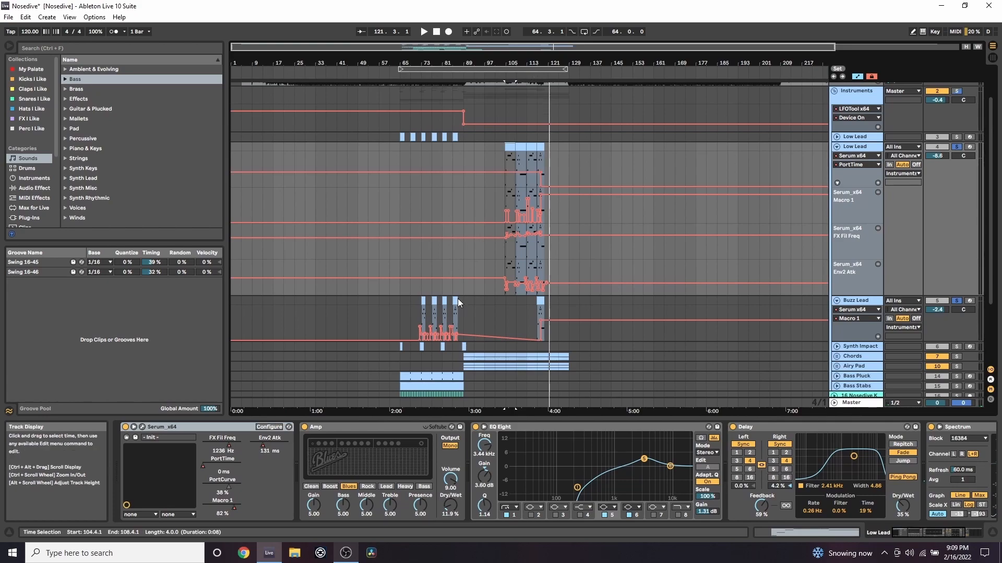
pyautogui.moveTo(545, 63); pyautogui.dragTo(545, 130)
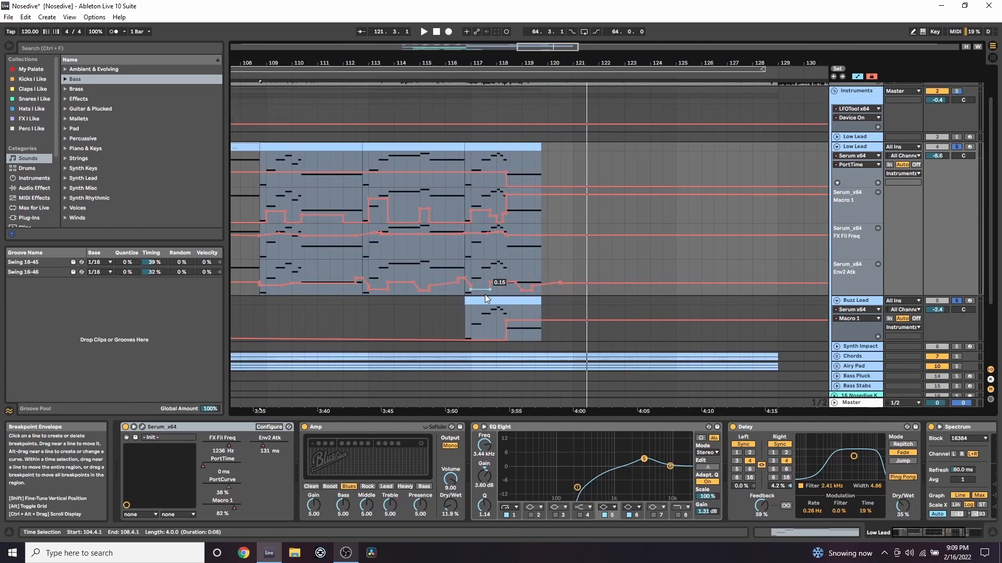
pyautogui.scroll(-3, 494, 298)
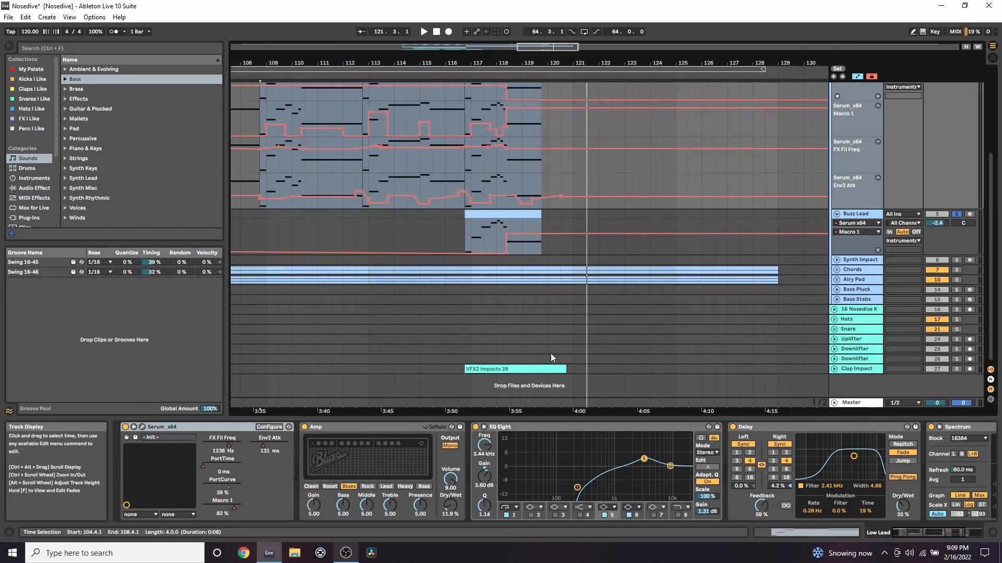
pyautogui.click(957, 369)
pyautogui.click(434, 75)
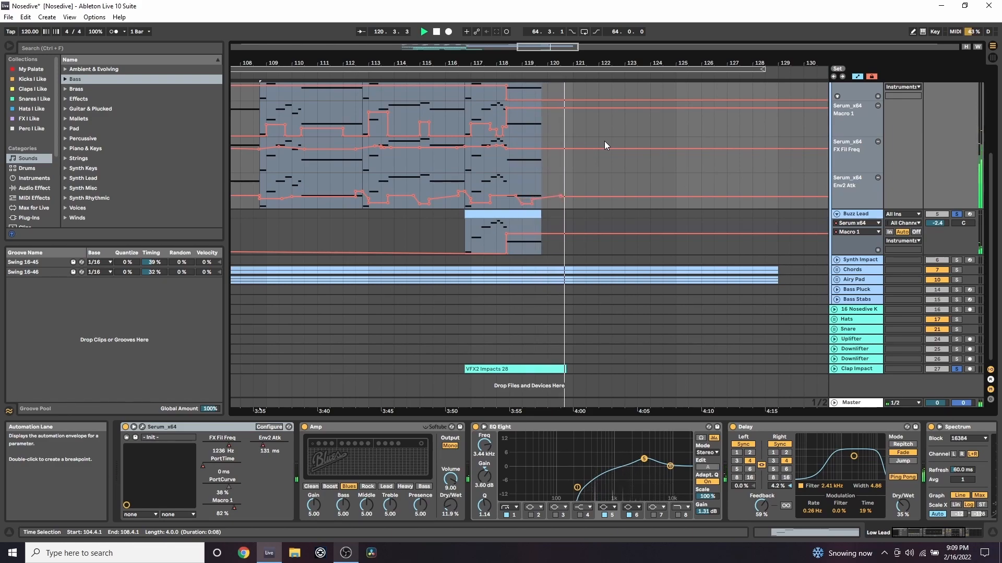
# - Stop playback, switch Buzz Lead's automation display from Macro 1 to PortTime, and examine its envelope around bars 116 to 119
pyautogui.press('space')
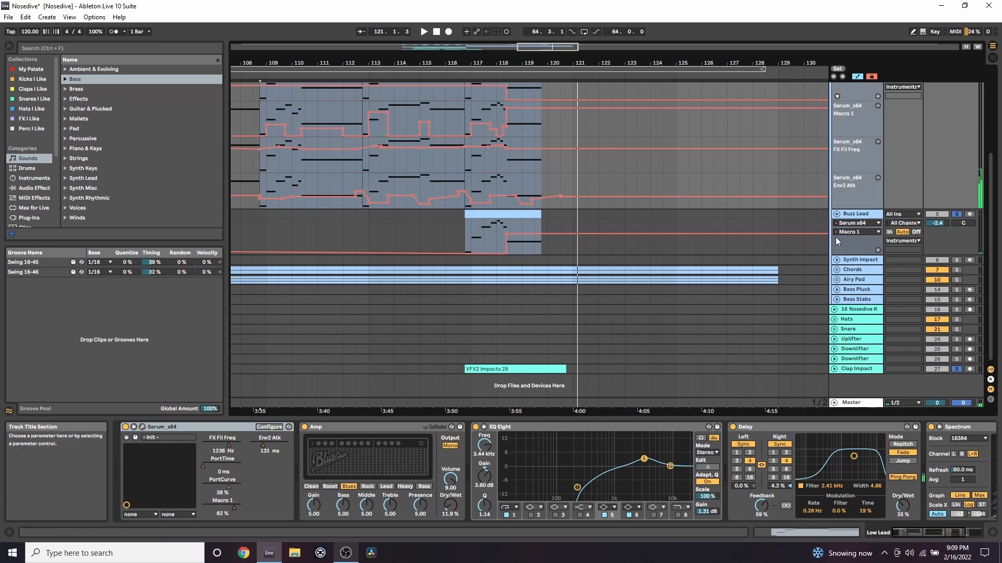
pyautogui.click(858, 232)
pyautogui.click(855, 261)
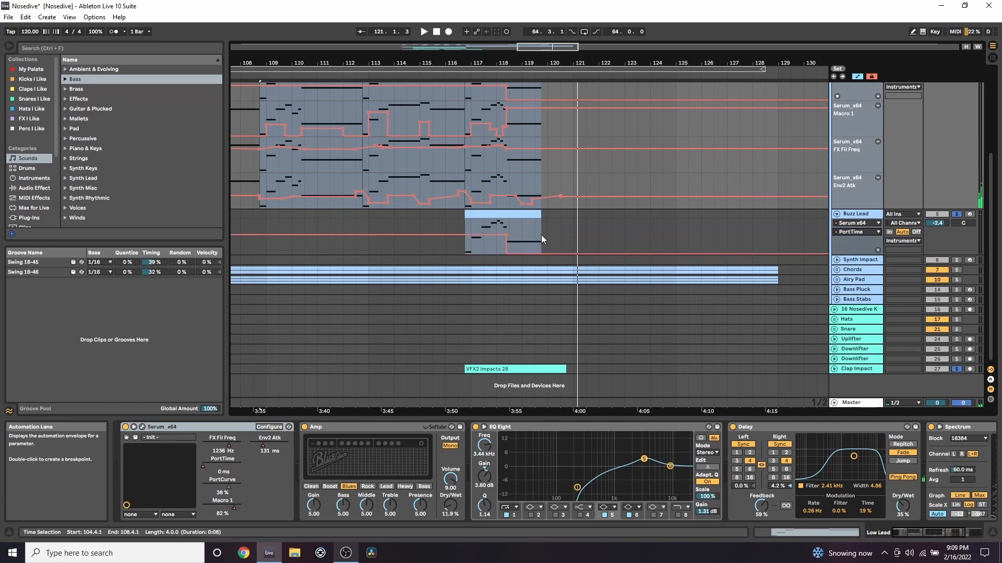
pyautogui.scroll(5, 522, 245)
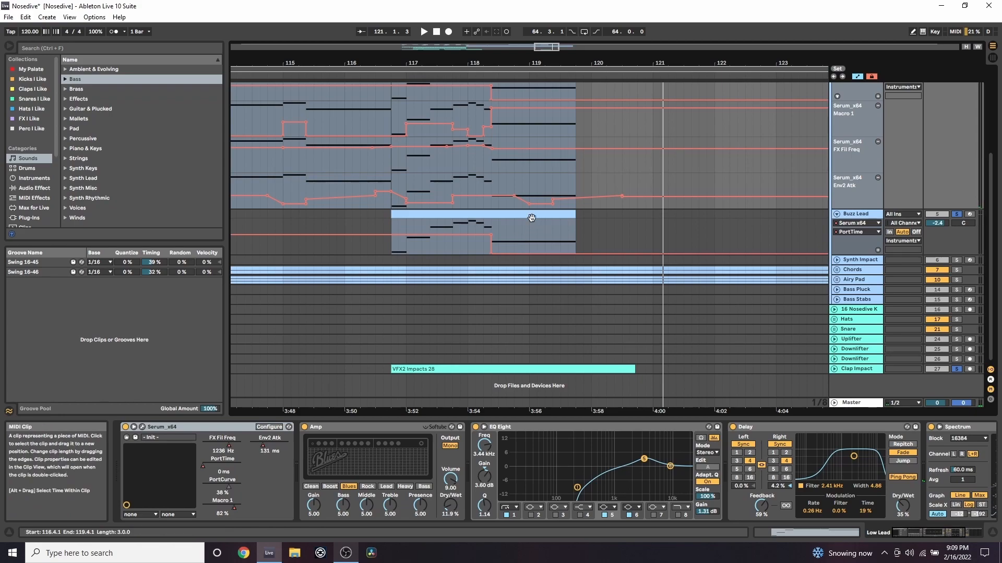
pyautogui.scroll(-10, 532, 218)
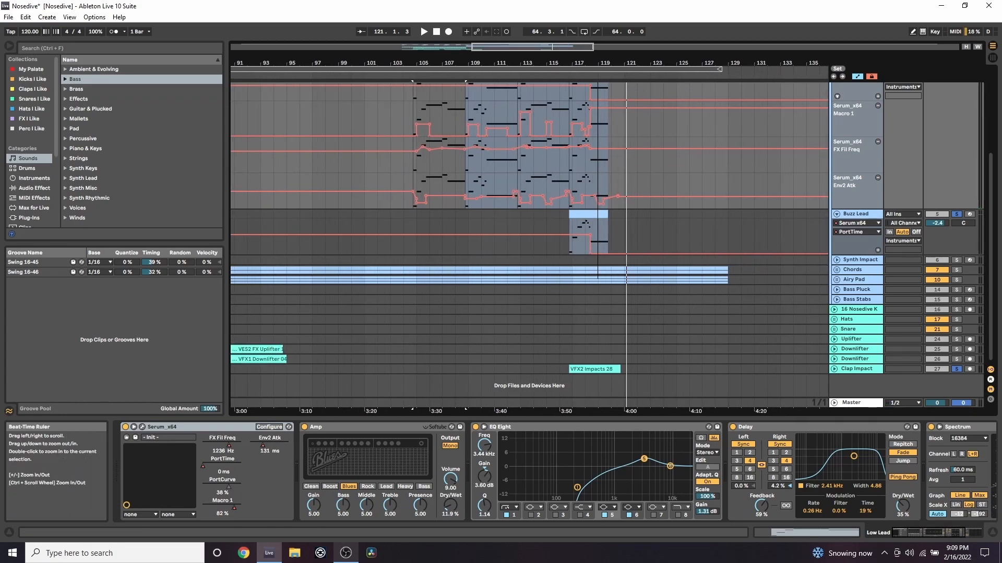
pyautogui.scroll(2, 492, 185)
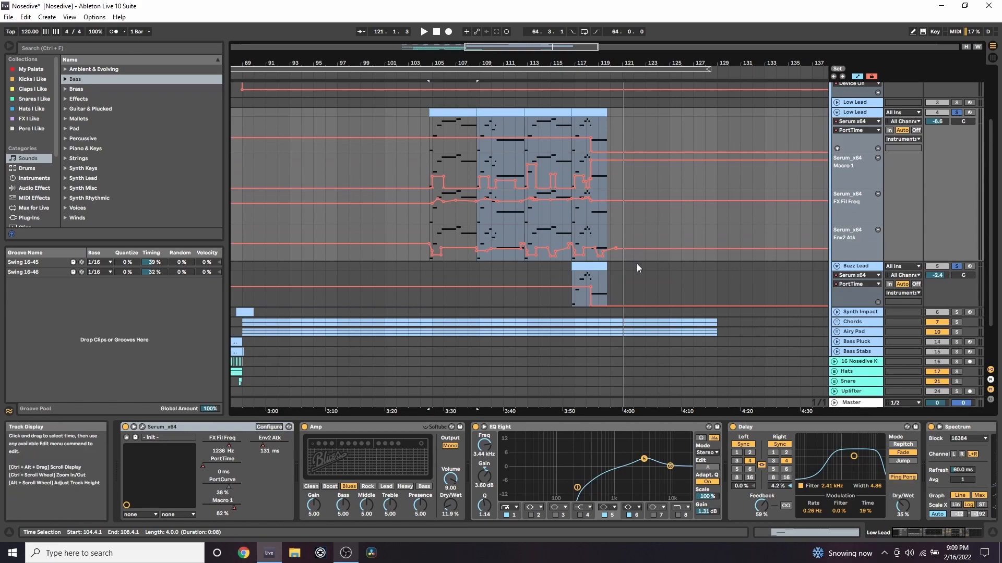
# - Fold the Buzz Lead and Low Lead tracks and clear the solos on Low Lead, Buzz Lead and Clap Impact
pyautogui.moveTo(529, 61); pyautogui.dragTo(592, 61)
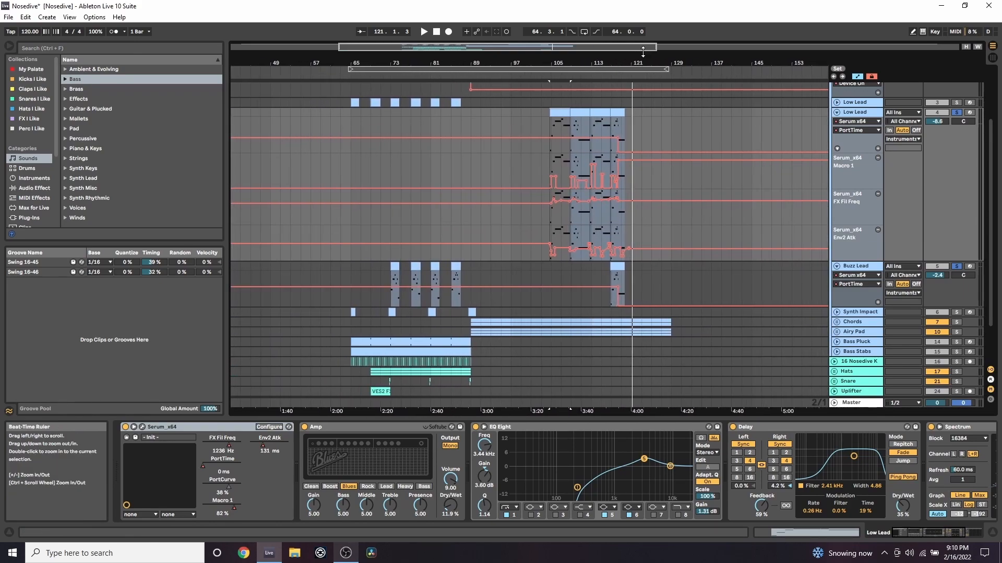
pyautogui.click(837, 266)
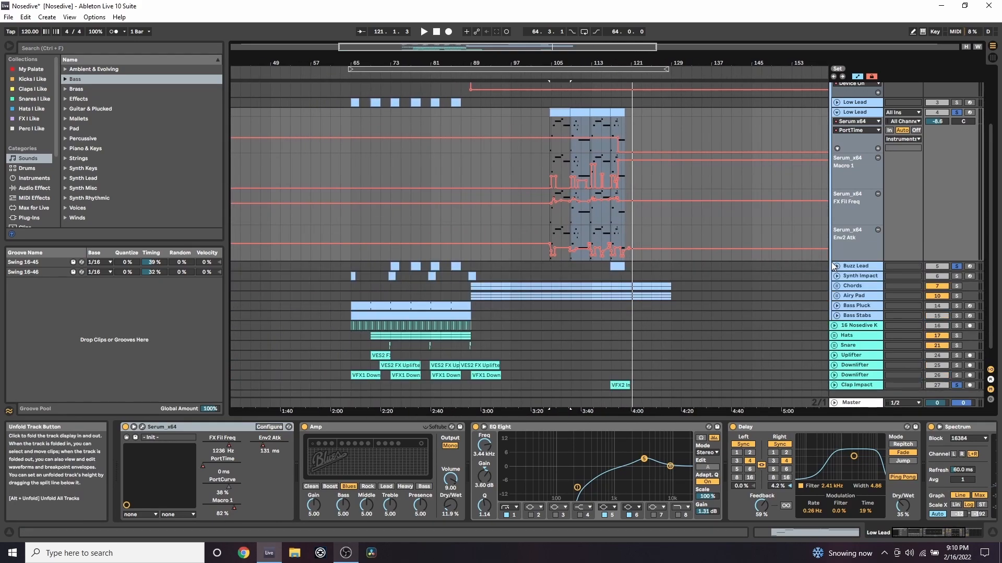
pyautogui.click(837, 113)
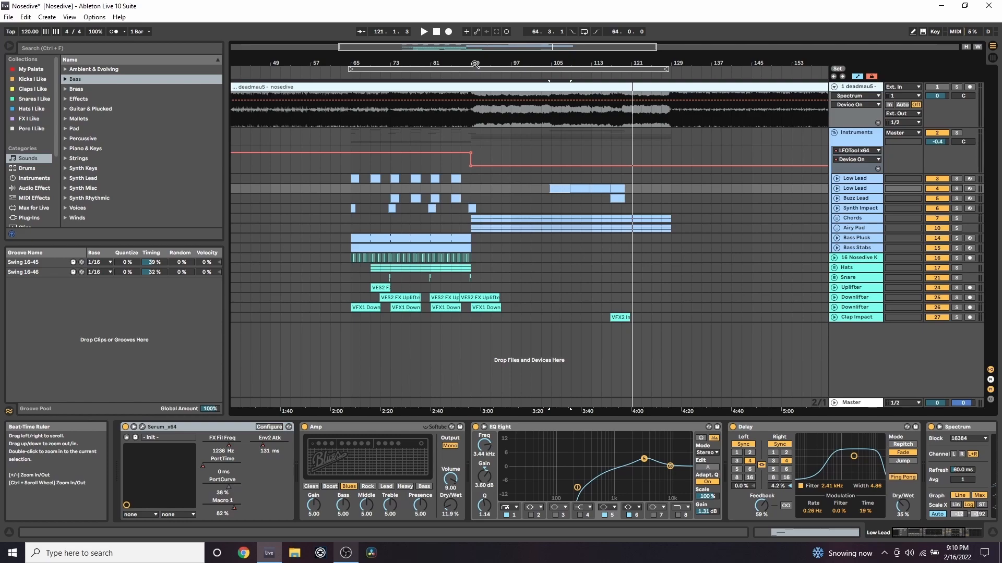
# - Play the full unsoloed arrangement from 88.1.1
pyautogui.moveTo(475, 64); pyautogui.dragTo(454, 208)
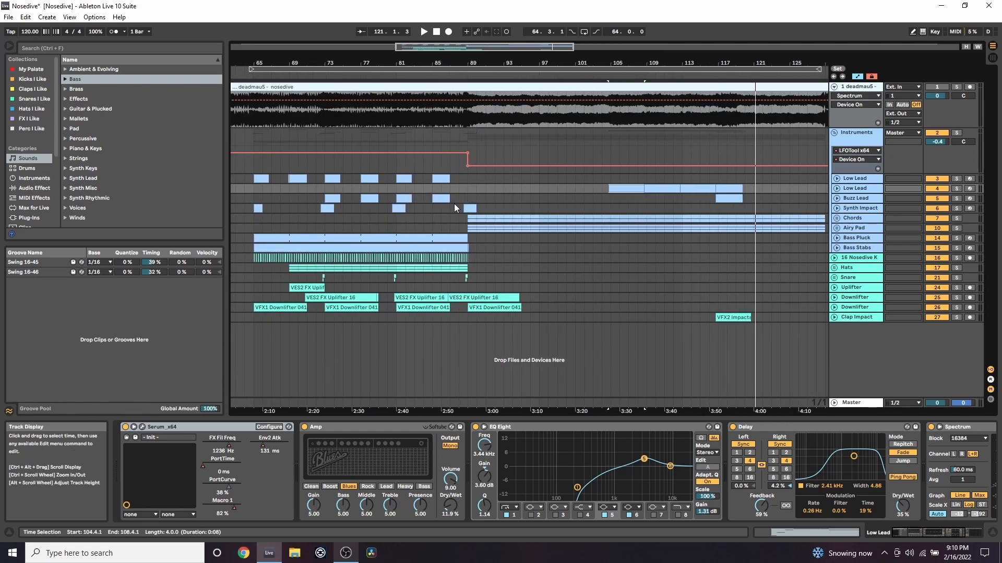
pyautogui.click(458, 190)
pyautogui.press('space')
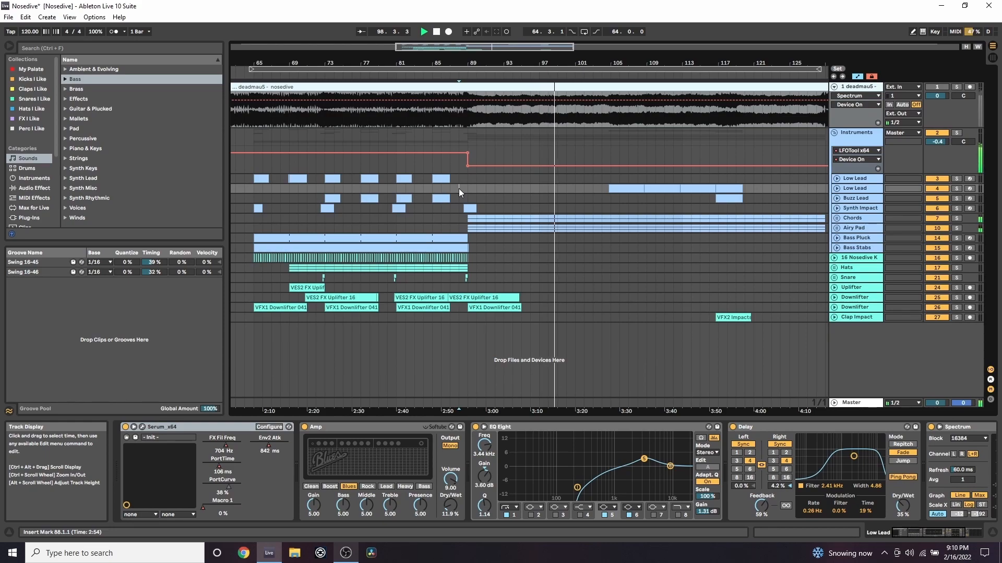
# - Unfold Low Lead, the Chords group with its Chord Bass and Chord Top tracks, and the Airy Pad group while the arrangement plays
pyautogui.click(836, 188)
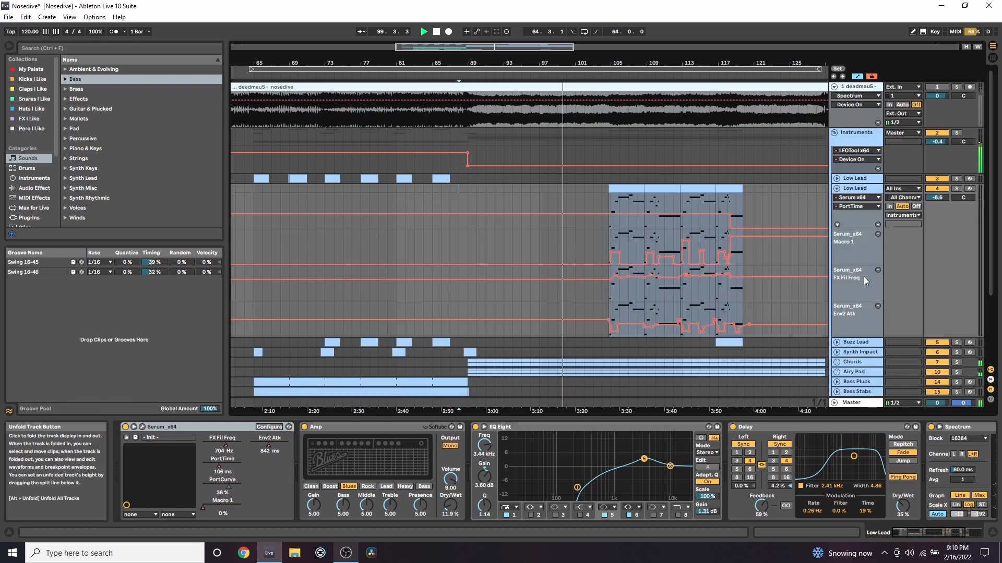
pyautogui.click(836, 362)
pyautogui.scroll(-3, 841, 347)
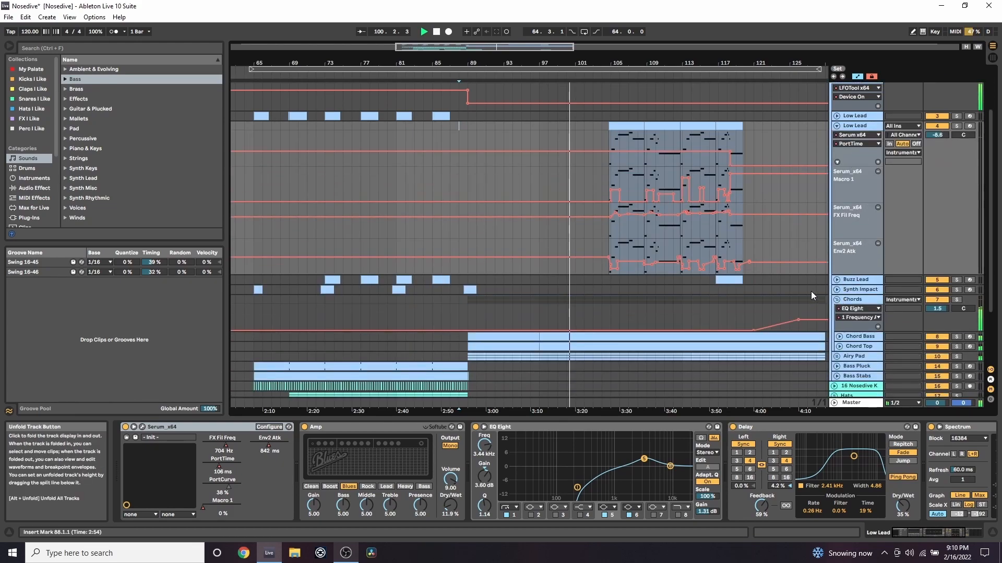
pyautogui.click(840, 337)
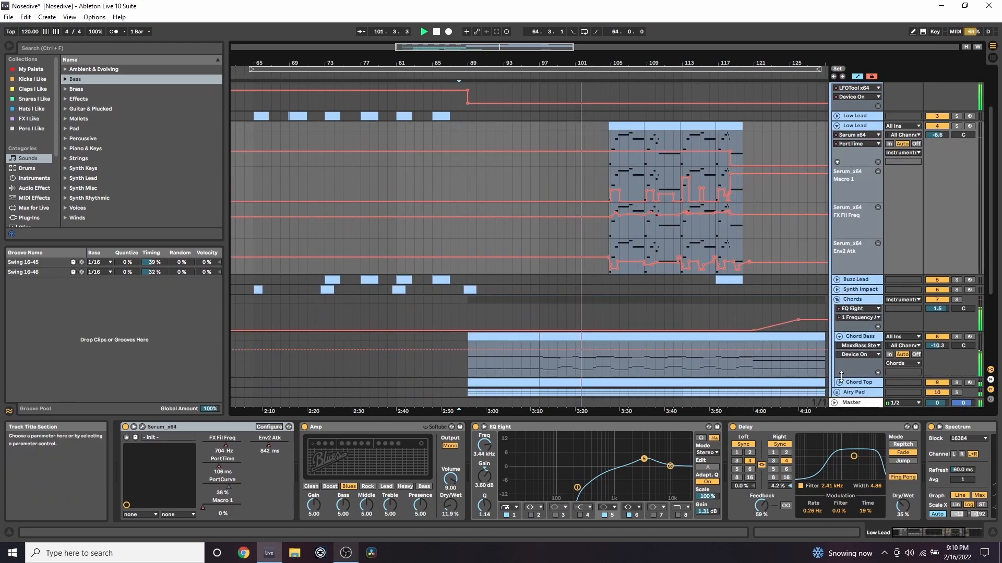
pyautogui.click(840, 382)
pyautogui.scroll(-3, 841, 384)
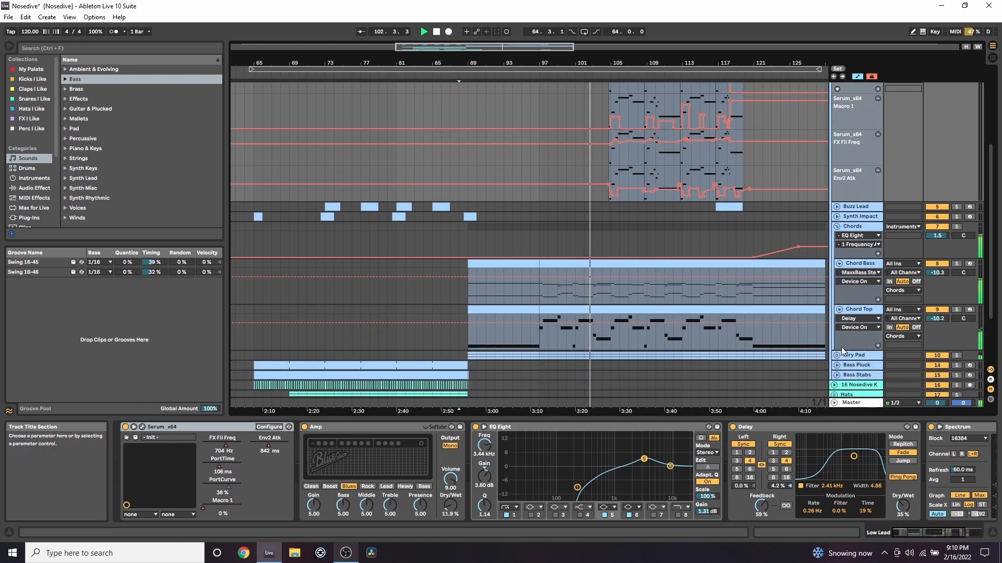
pyautogui.click(837, 355)
pyautogui.scroll(-2, 838, 352)
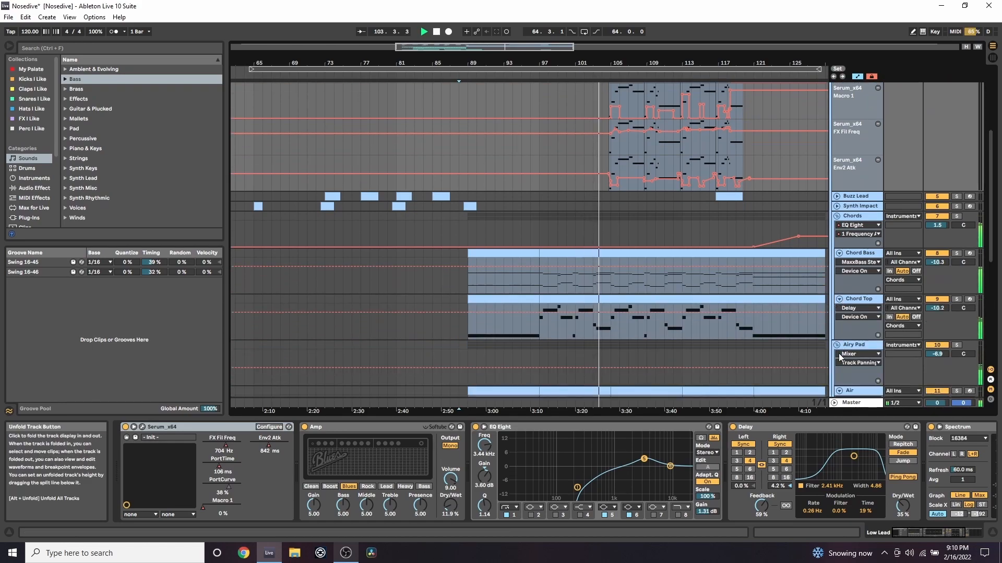
# - Follow the Low Lead automation and chord clips through playback, stop in bar 124, and survey the section from bar 65 onward
pyautogui.scroll(2, 838, 352)
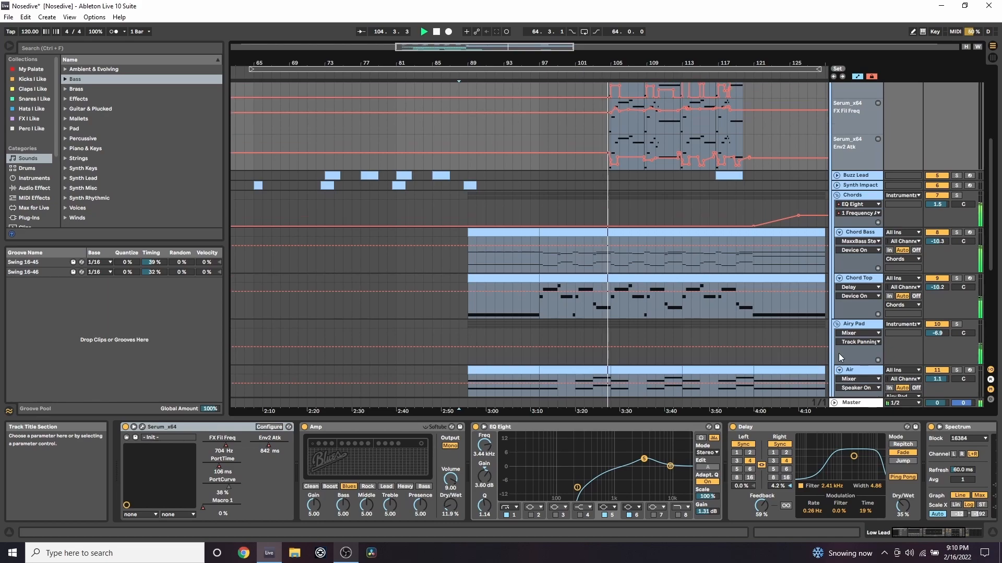
pyautogui.scroll(2, 839, 353)
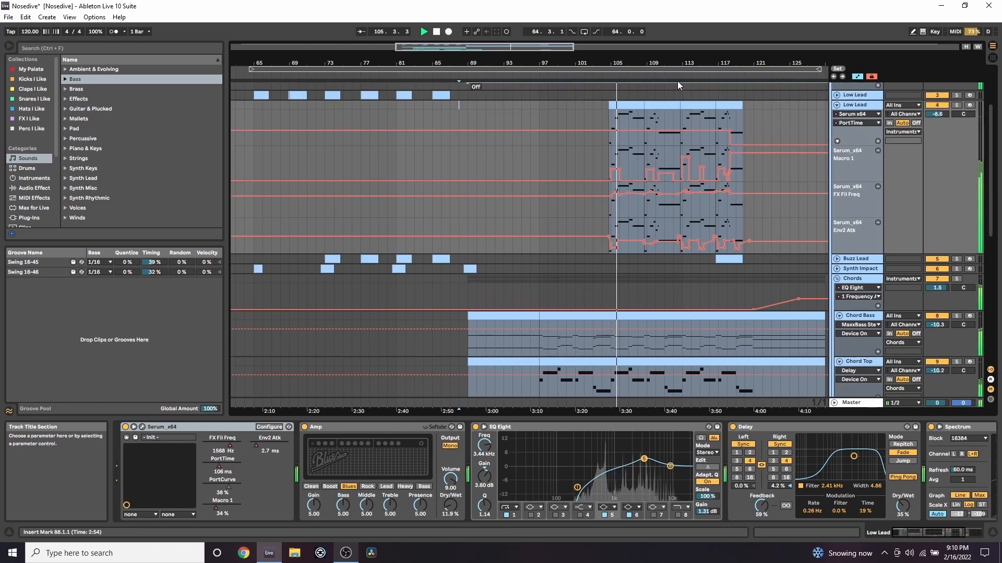
pyautogui.moveTo(668, 61); pyautogui.dragTo(597, 61)
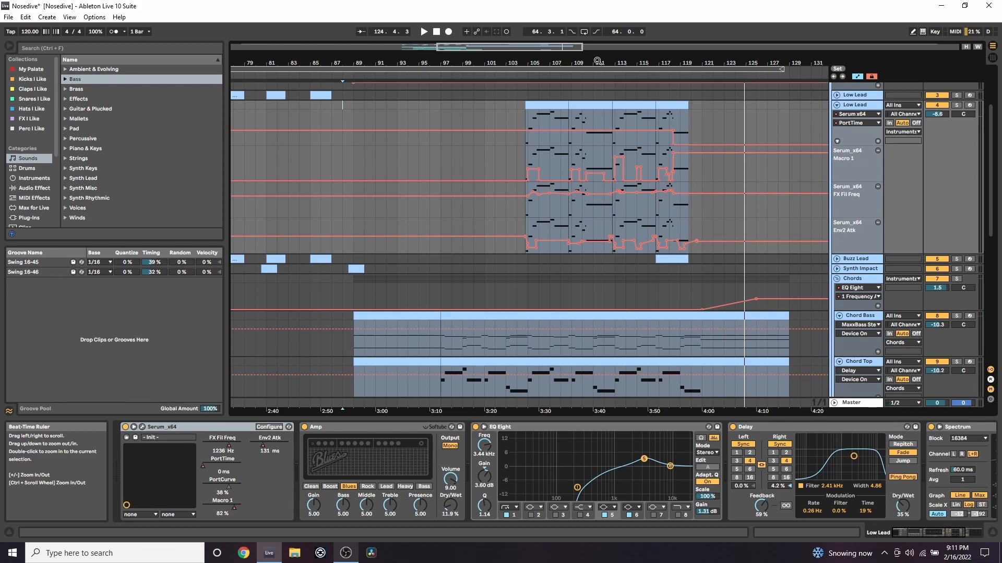
pyautogui.moveTo(598, 61); pyautogui.dragTo(650, 62)
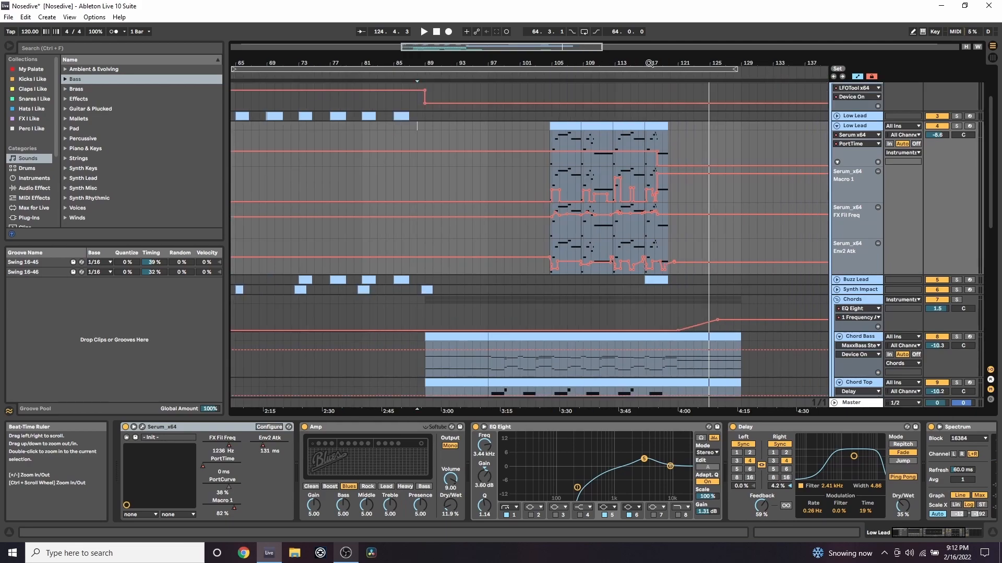